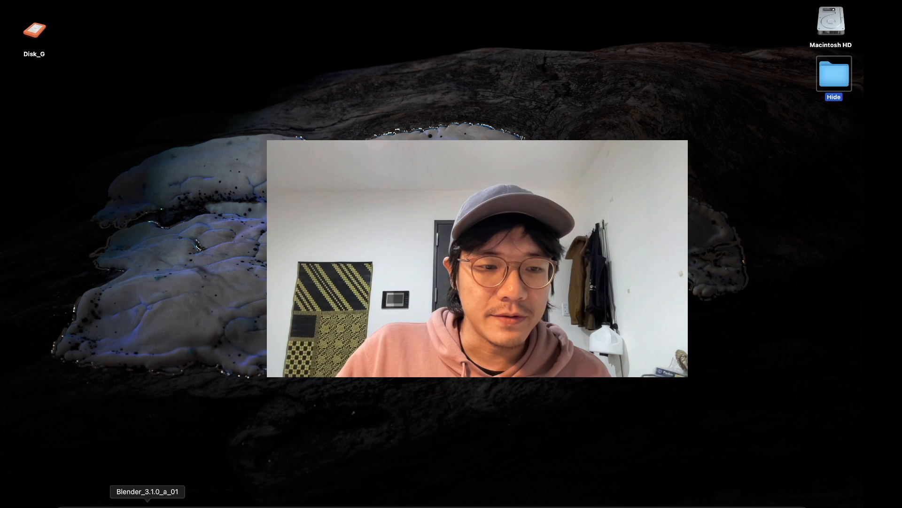
Step: Switch to the web browser and look through the Bradley Animation YouTube channel's Geometry Nodes videos
left_click(135, 500)
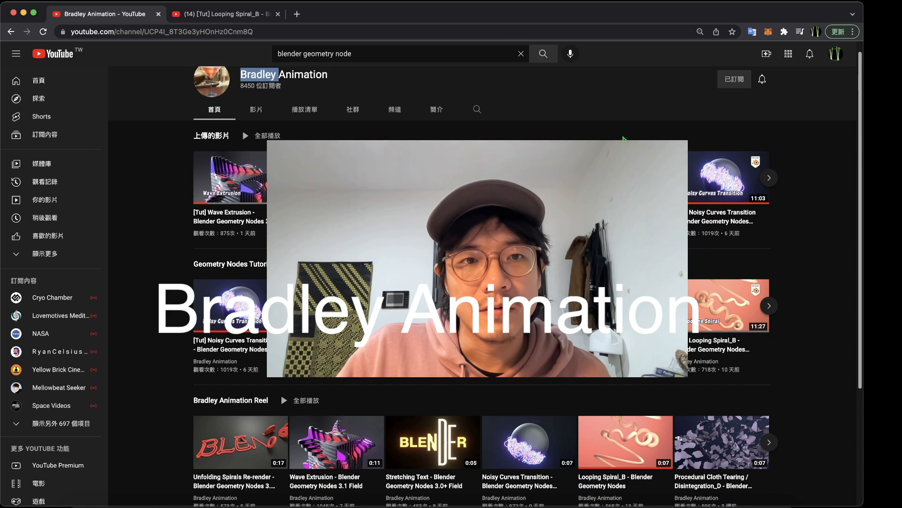
scroll(404, 370, "up", 1)
scroll(404, 370, "down", 1)
scroll(404, 370, "up", 1)
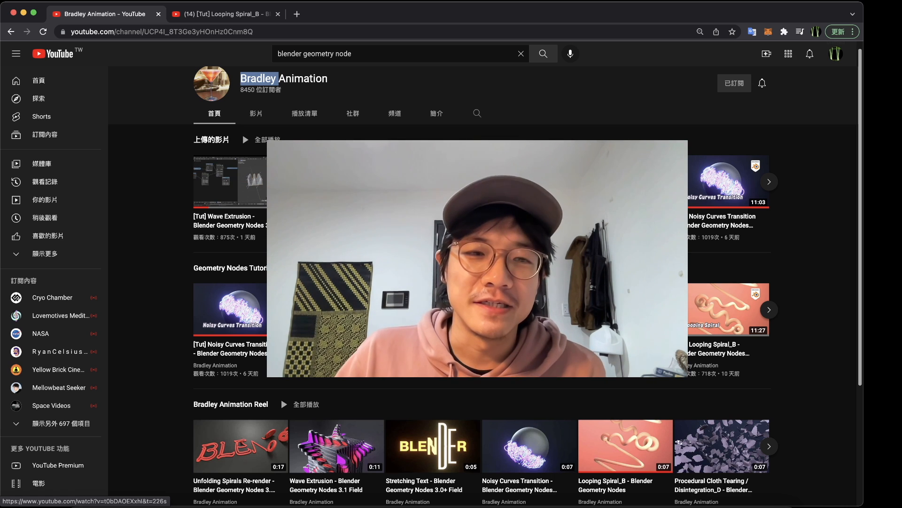
scroll(470, 282, "down", 3)
scroll(470, 282, "up", 4)
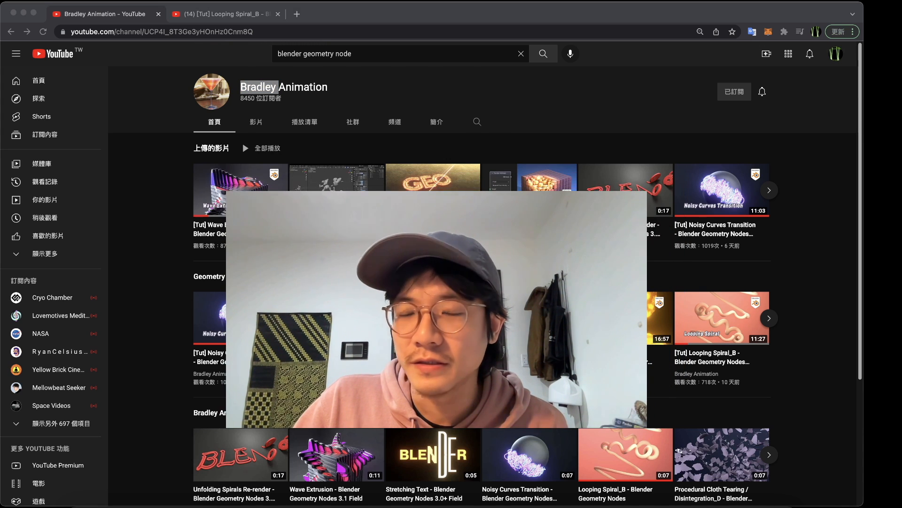
scroll(470, 282, "down", 2)
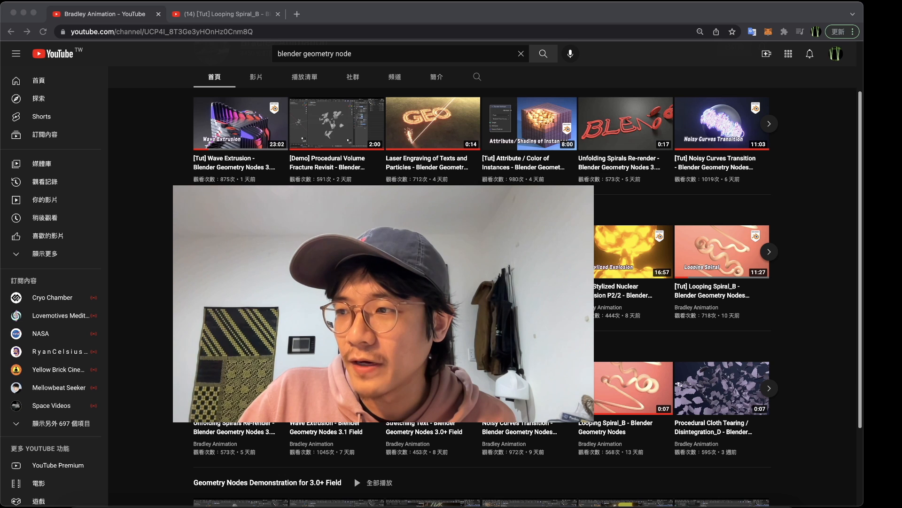
Step: View the YouTube page of the "[Tut] Looping Spiral_B - Blender Geometry Nodes 3.0+ Field" video
left_click(244, 15)
left_click_drag(357, 282, 597, 170)
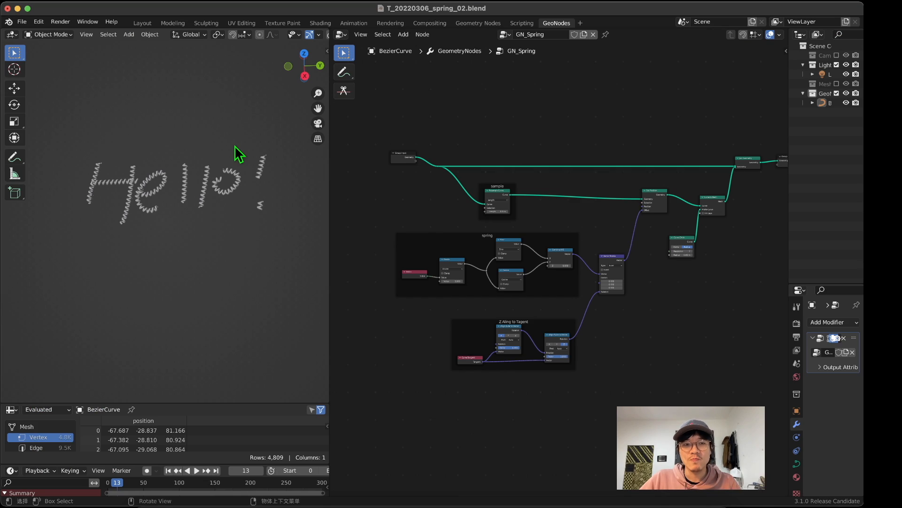
middle_click_drag(193, 185, 95, 83)
scroll(175, 188, "up", 1)
Step: In Blender, draw several freehand strokes around the Hello lettering in the spring curve's Edit Mode, orbiting between strokes, and return to Object Mode
left_click(49, 34)
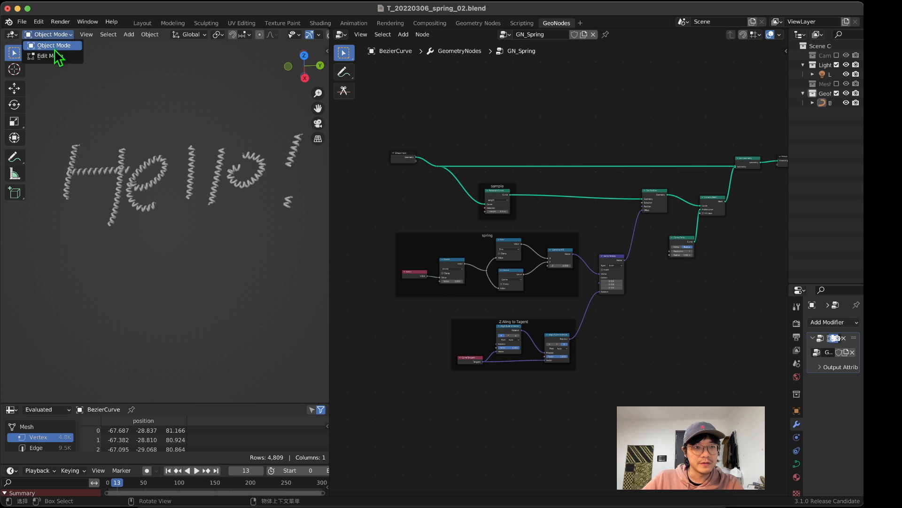
left_click(53, 55)
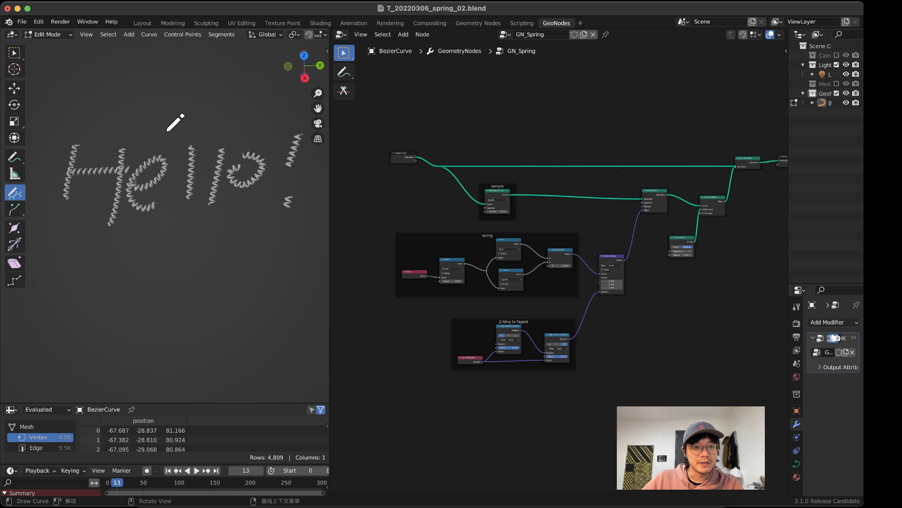
left_click_drag(129, 109, 160, 83)
left_click_drag(124, 282, 188, 258)
middle_click_drag(219, 244, 140, 213)
mouse_move(136, 185)
left_mouse_down()
mouse_move(196, 255)
mouse_move(195, 266)
left_mouse_up()
middle_click_drag(194, 267, 143, 181)
left_click_drag(109, 189, 219, 208)
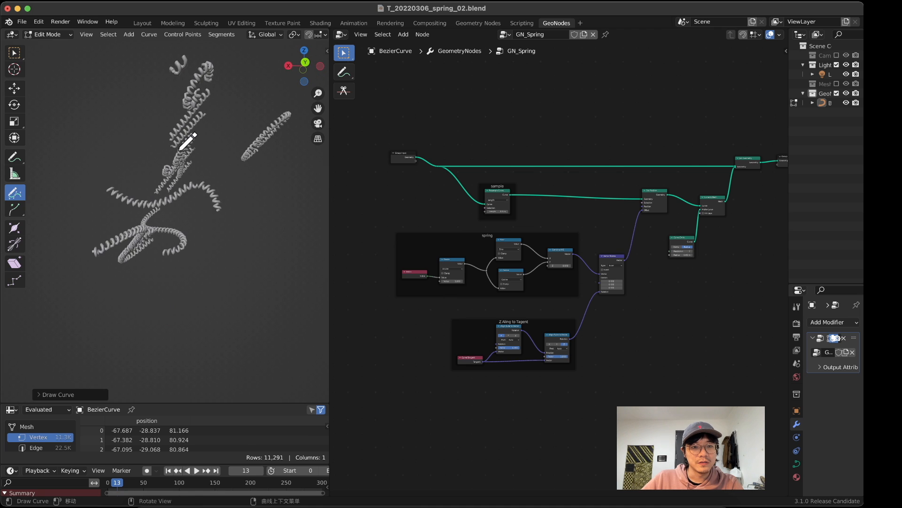
middle_click_drag(179, 151, 181, 127)
mouse_move(148, 157)
left_mouse_down()
mouse_move(217, 146)
mouse_move(244, 178)
left_mouse_up()
middle_click_drag(208, 126, 223, 117)
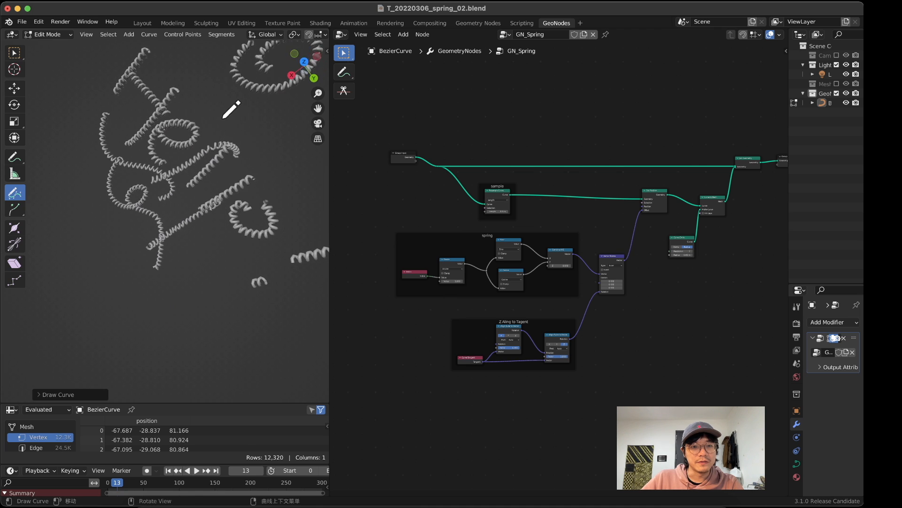
left_click_drag(219, 150, 109, 184)
middle_click_drag(177, 182, 101, 141)
mouse_move(120, 175)
left_mouse_down()
mouse_move(145, 113)
mouse_move(183, 104)
left_mouse_up()
mouse_move(123, 170)
middle_mouse_down()
mouse_move(116, 174)
mouse_move(220, 197)
mouse_move(200, 152)
mouse_move(233, 116)
mouse_move(178, 324)
mouse_move(155, 77)
middle_mouse_up()
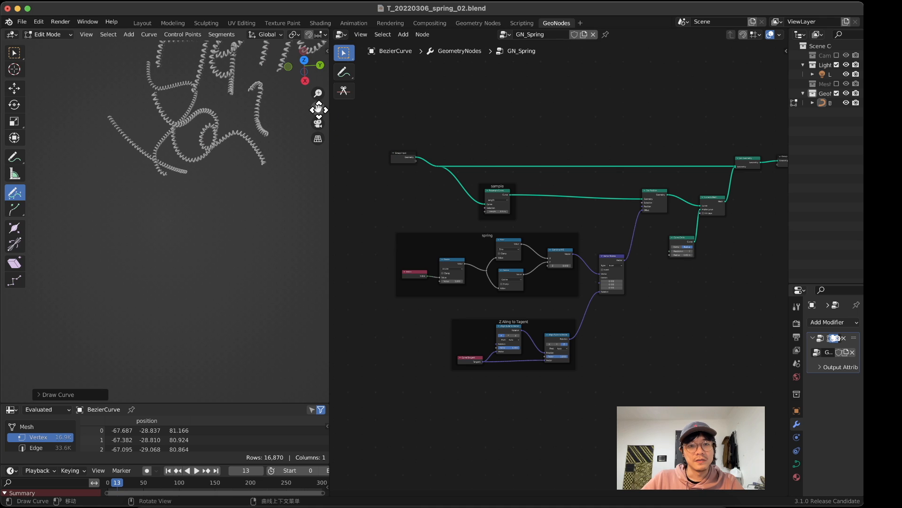
mouse_move(319, 109)
left_mouse_down()
mouse_move(314, 151)
mouse_move(276, 243)
left_mouse_up()
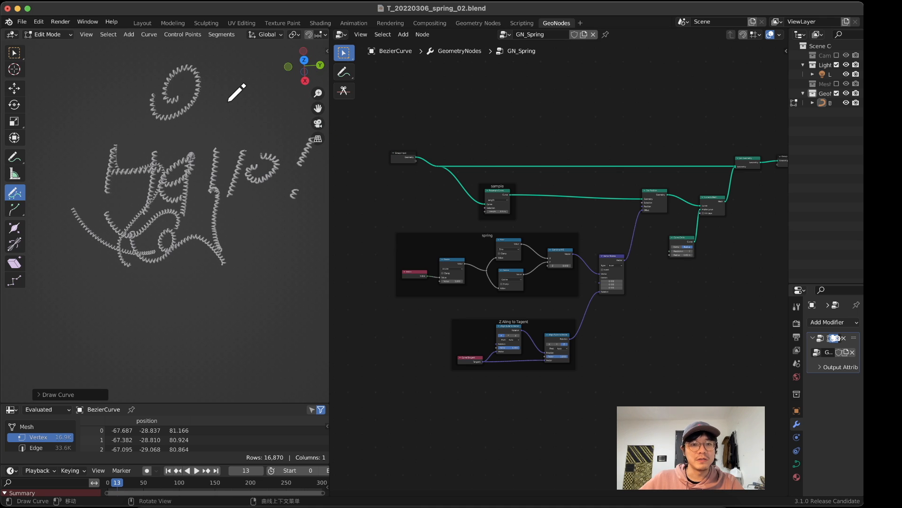
middle_click_drag(179, 120, 141, 94)
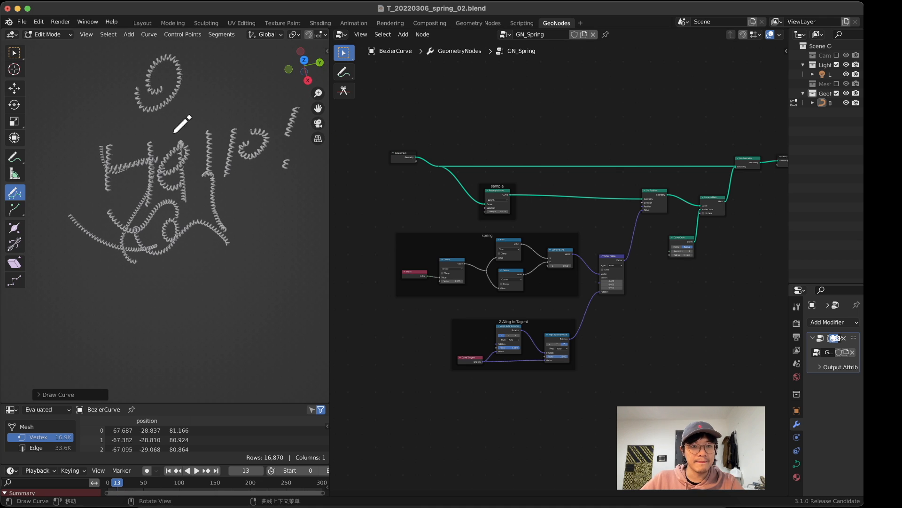
left_click(47, 34)
left_click(50, 47)
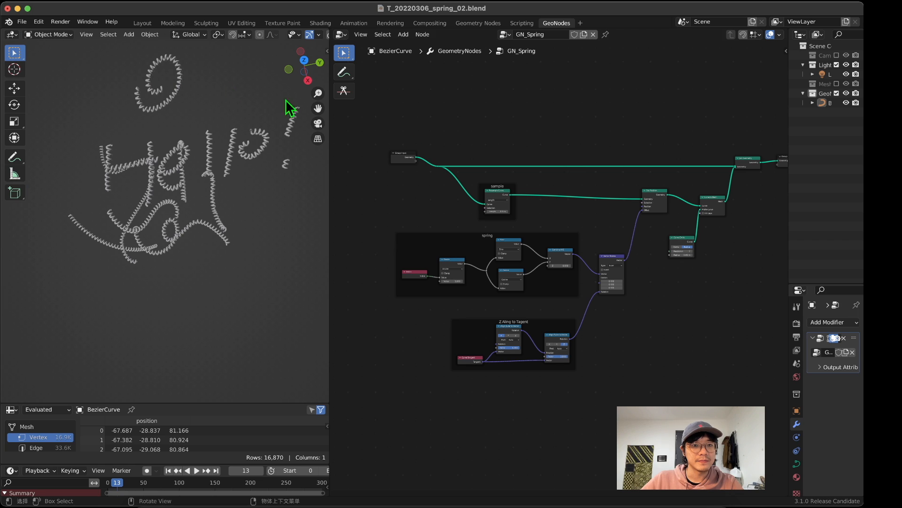
Step: Look over the whole GN_Spring node tree, including the sample, spring and tangent alignment frames
scroll(465, 156, "down", 2)
middle_click_drag(465, 156, 437, 145)
scroll(442, 141, "up", 4)
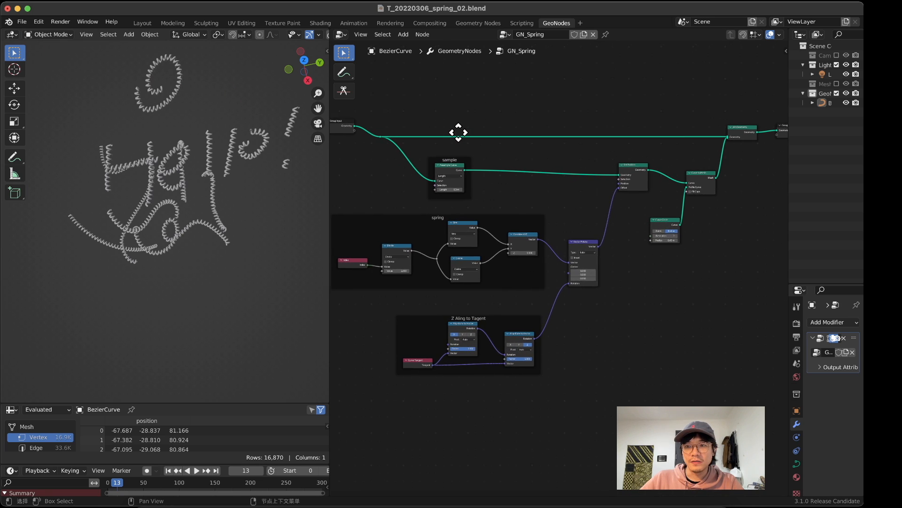
scroll(517, 134, "down", 1)
left_click_drag(355, 119, 776, 410)
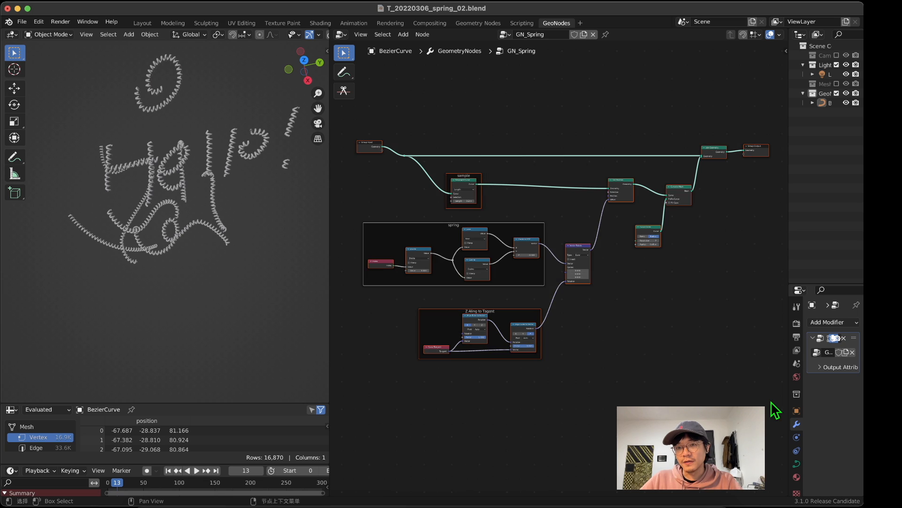
left_click(403, 118)
left_click_drag(372, 110, 765, 385)
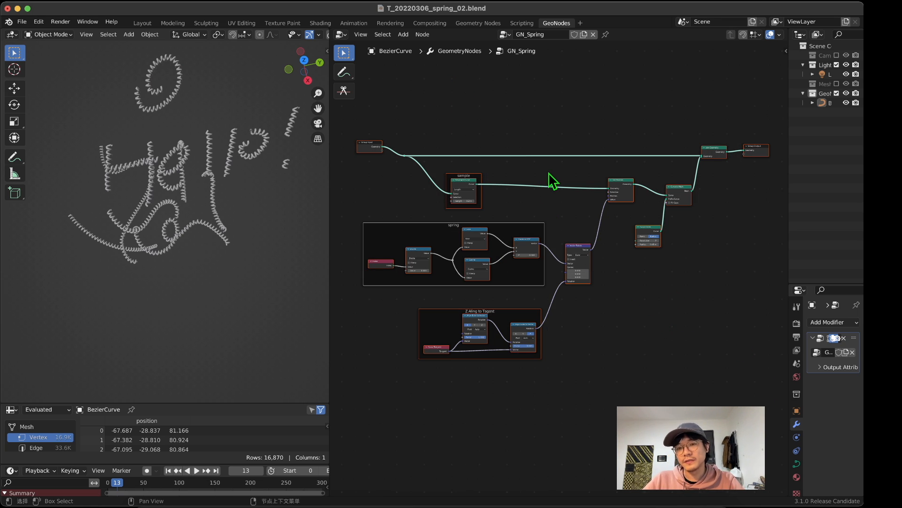
scroll(540, 180, "up", 3)
middle_click_drag(540, 179, 546, 210)
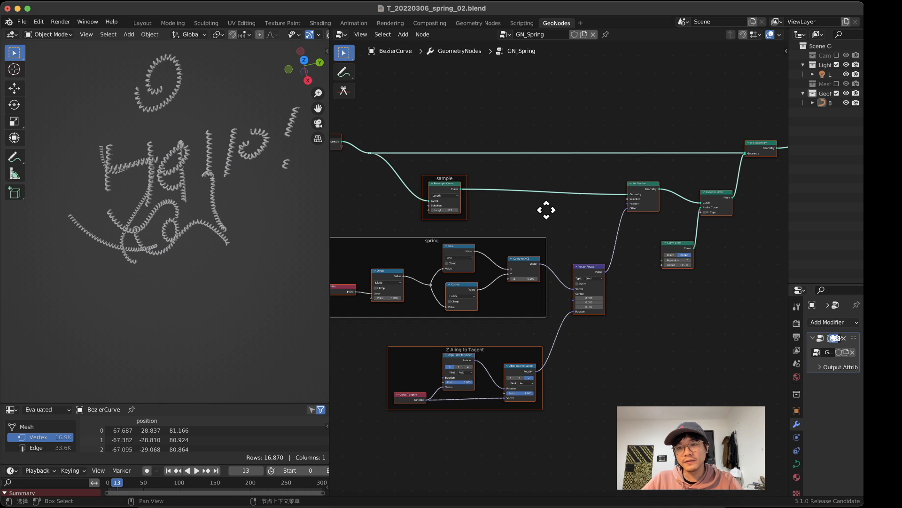
Step: Examine the Set Position node and the branch leading to it from the group input
left_click(679, 222)
left_click_drag(643, 187, 642, 195)
middle_click_drag(498, 197, 514, 183)
scroll(521, 201, "down", 1)
scroll(523, 198, "down", 1)
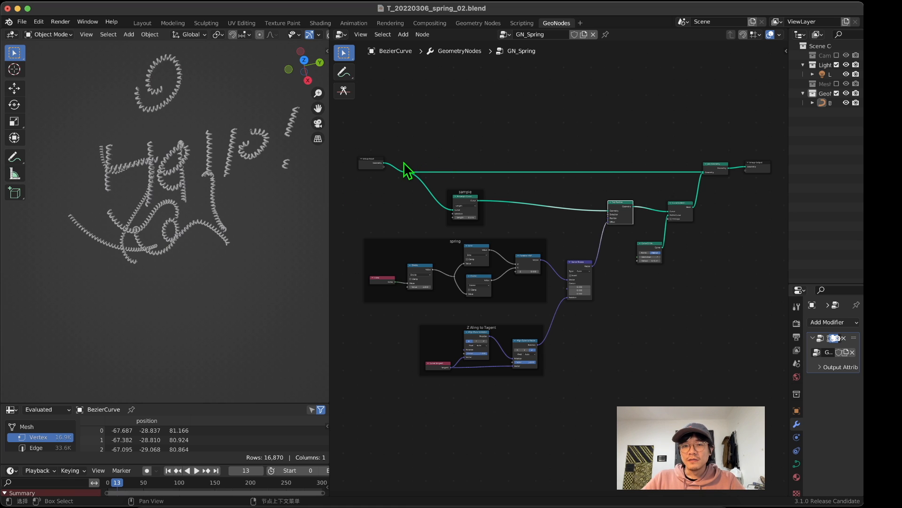
left_click_drag(399, 154, 413, 201)
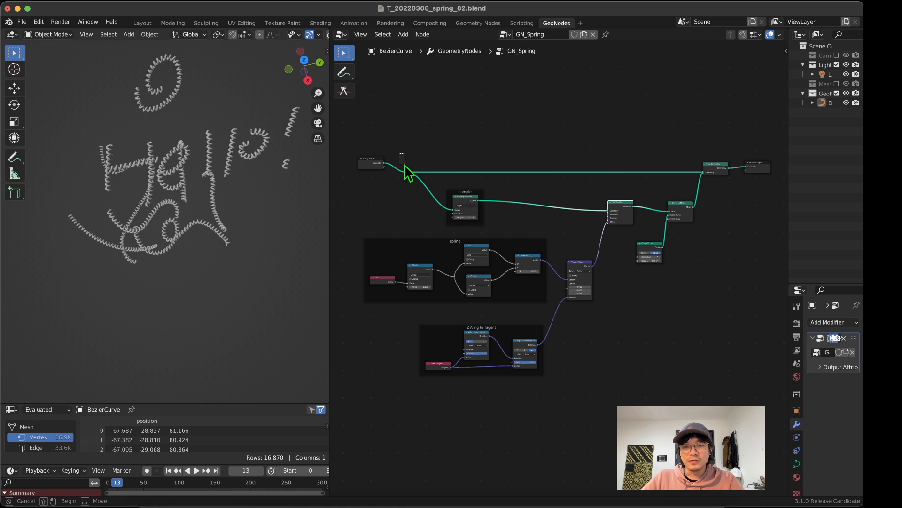
scroll(418, 169, "up", 2)
scroll(418, 167, "down", 2)
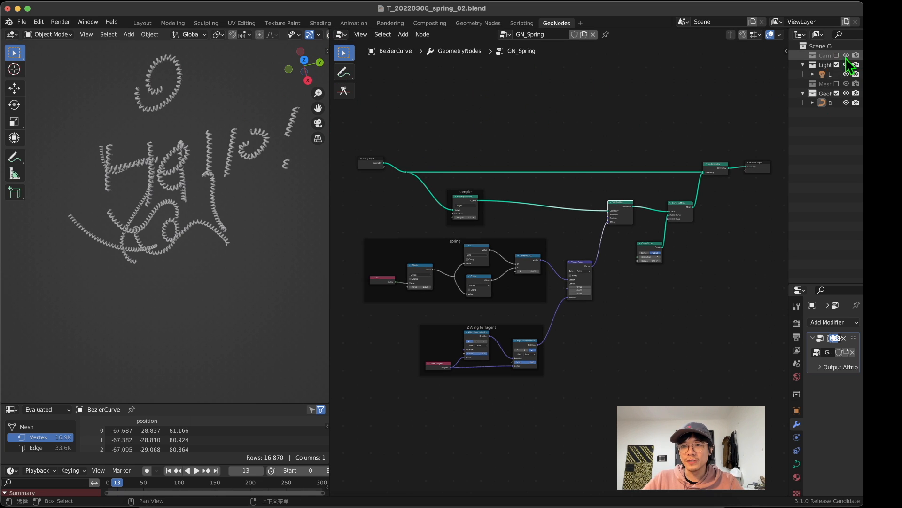
Step: Widen the Outliner and the 3D viewport, and hide the existing BezierCurve object
left_click(790, 102)
left_click_drag(788, 100, 759, 111)
middle_click_drag(671, 115, 624, 129)
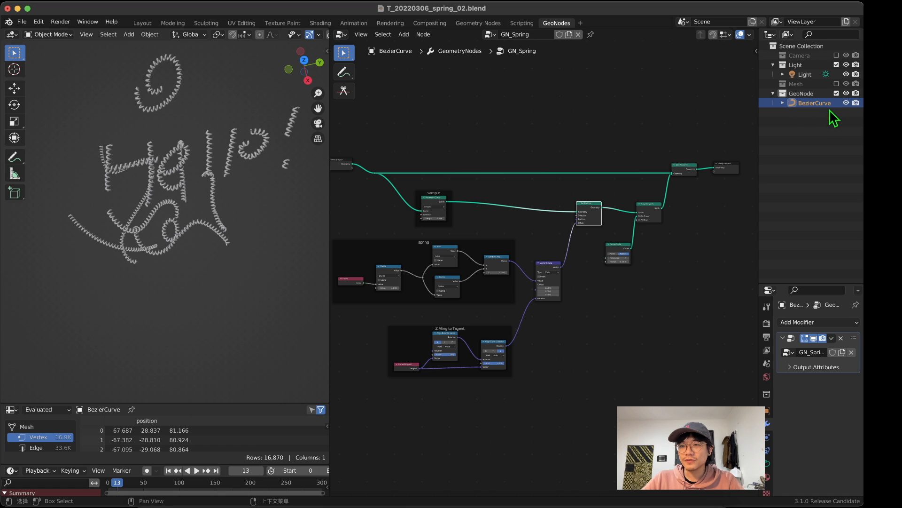
left_click(846, 103)
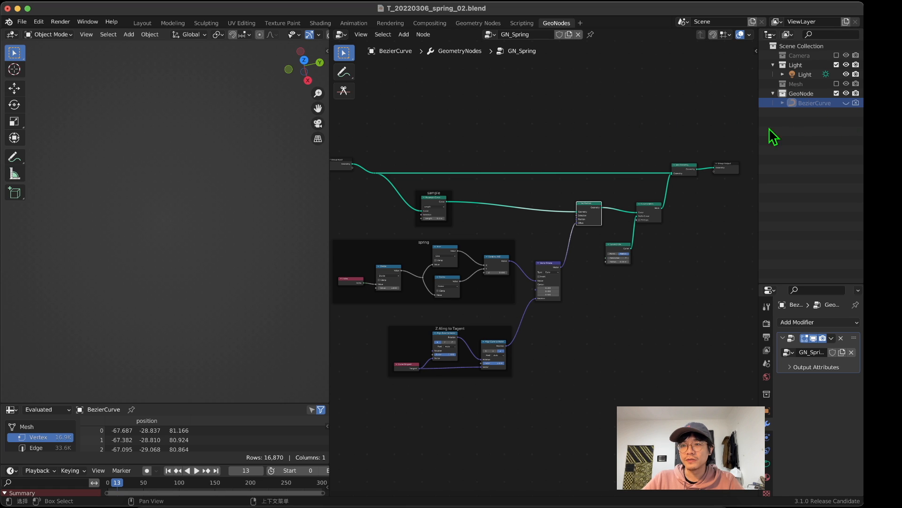
scroll(528, 129, "down", 1)
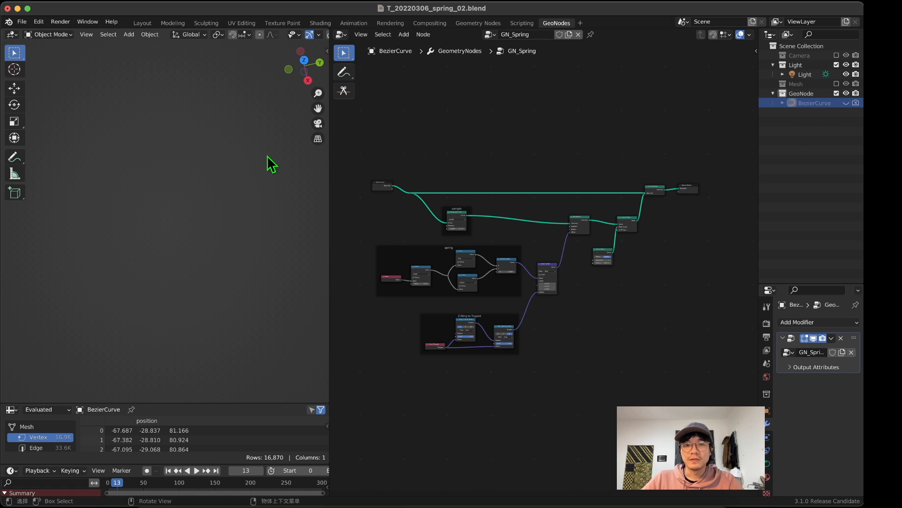
left_click_drag(334, 165, 352, 164)
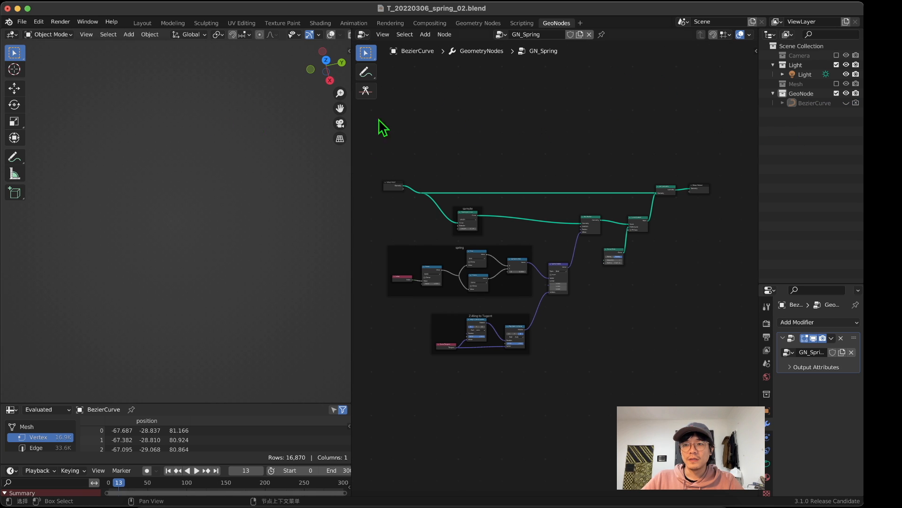
Step: Add a new Bezier curve object and frame it in the 3D viewport
key("shift+a")
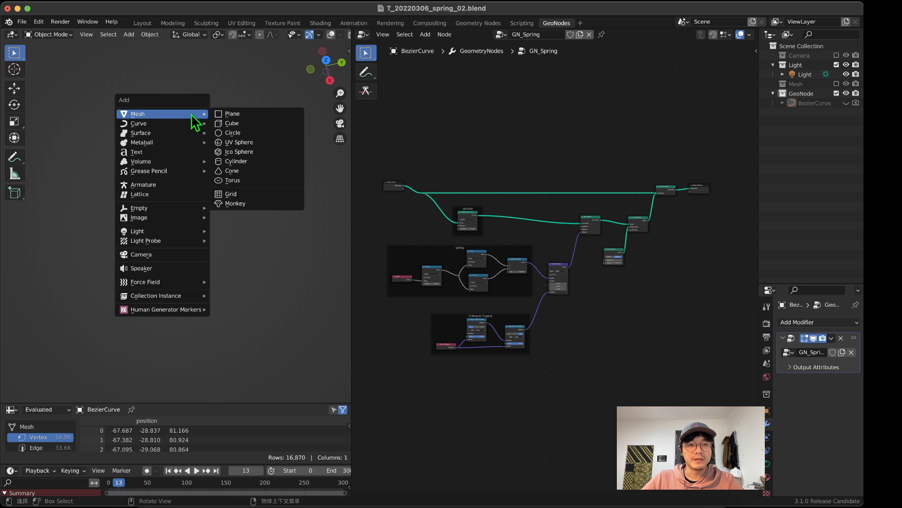
mouse_move(183, 124)
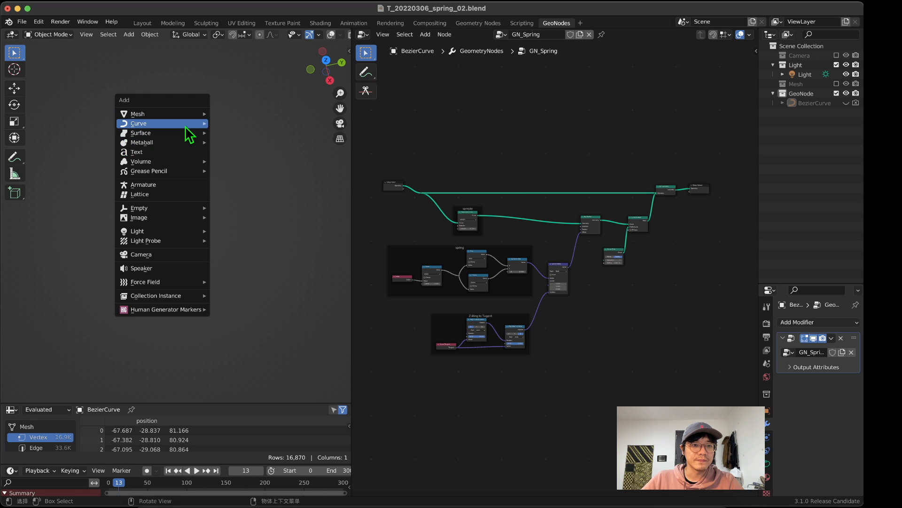
left_click(268, 126)
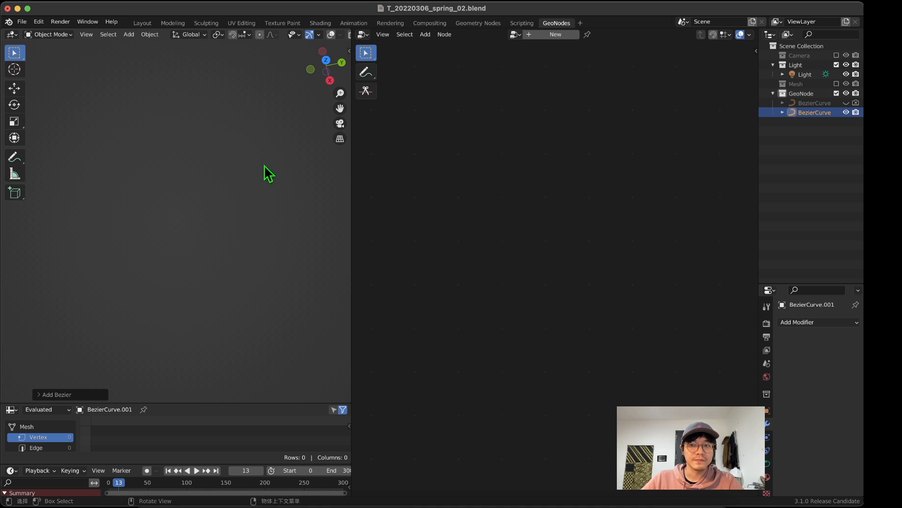
scroll(300, 37, "down", 3)
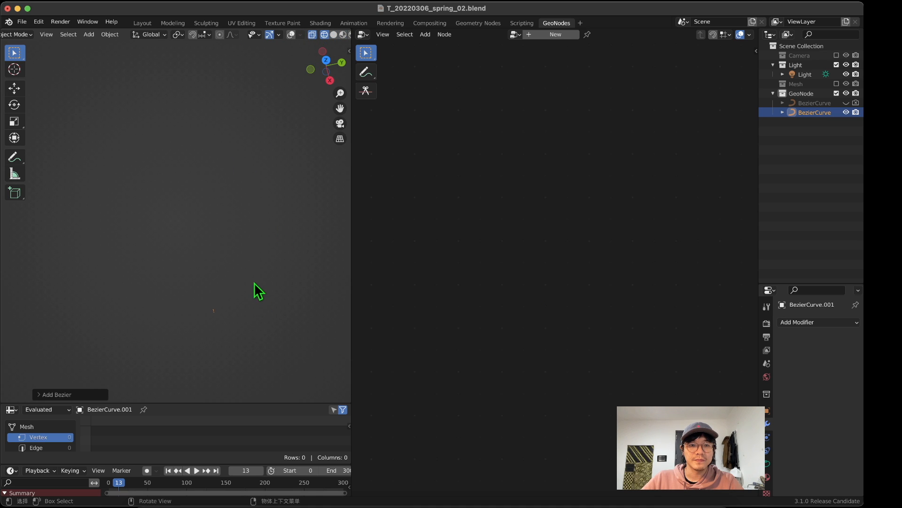
middle_click_drag(255, 283, 272, 307)
left_click(339, 123)
scroll(199, 269, "down", 2)
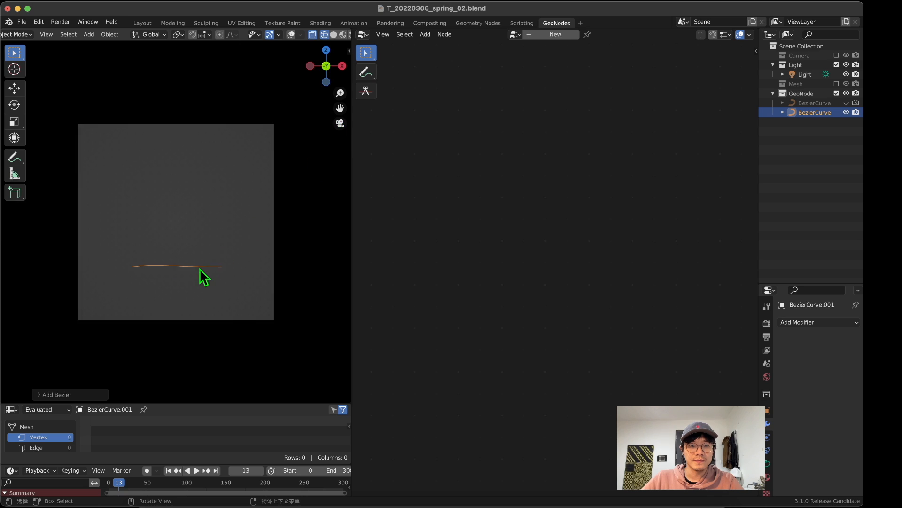
middle_click_drag(200, 269, 210, 270)
scroll(202, 271, "up", 7)
scroll(203, 270, "down", 4)
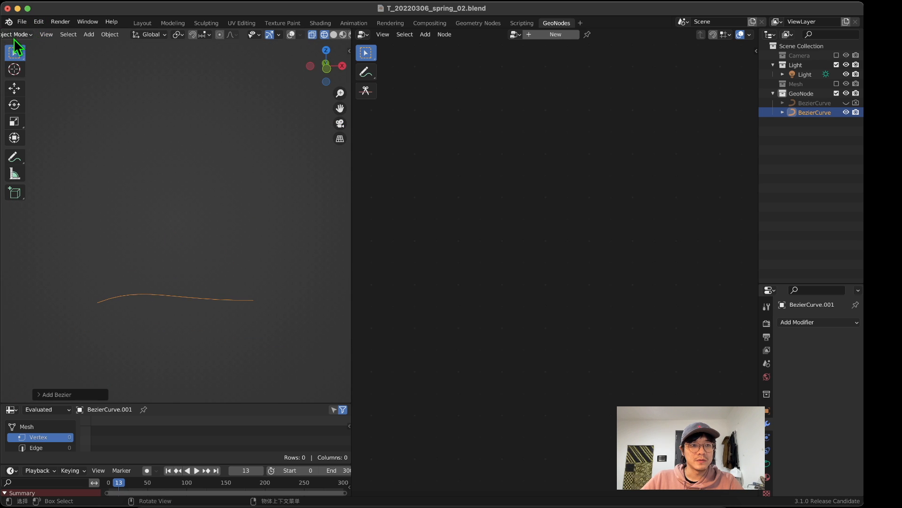
Step: Enter Edit Mode on the new Bezier curve and delete its default points
scroll(15, 36, "down", 2)
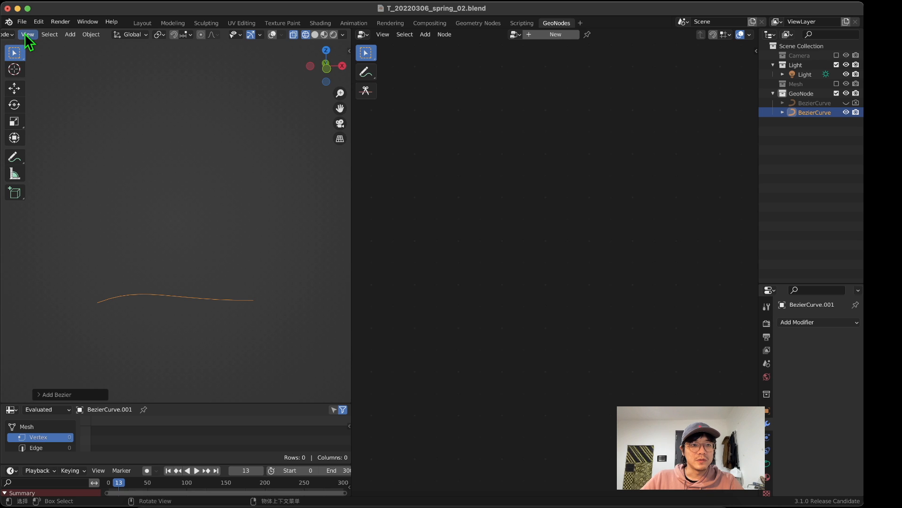
left_click(8, 35)
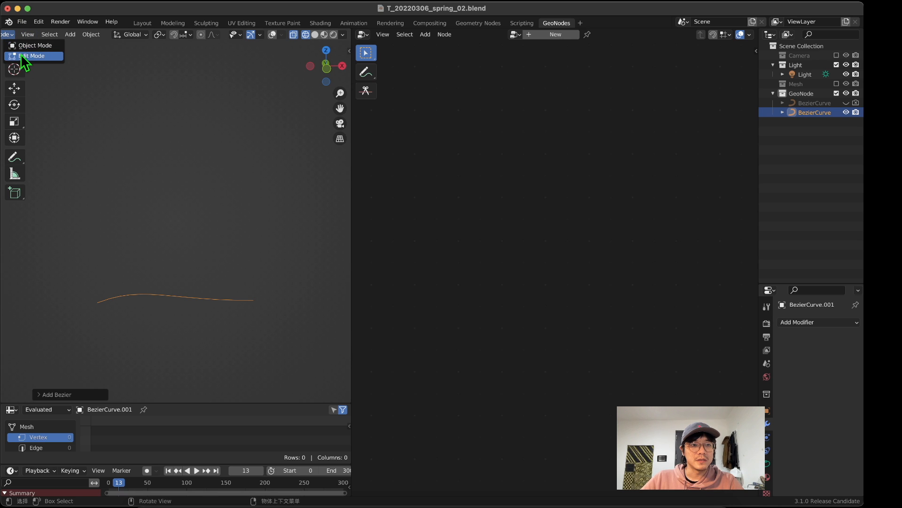
left_click(14, 54)
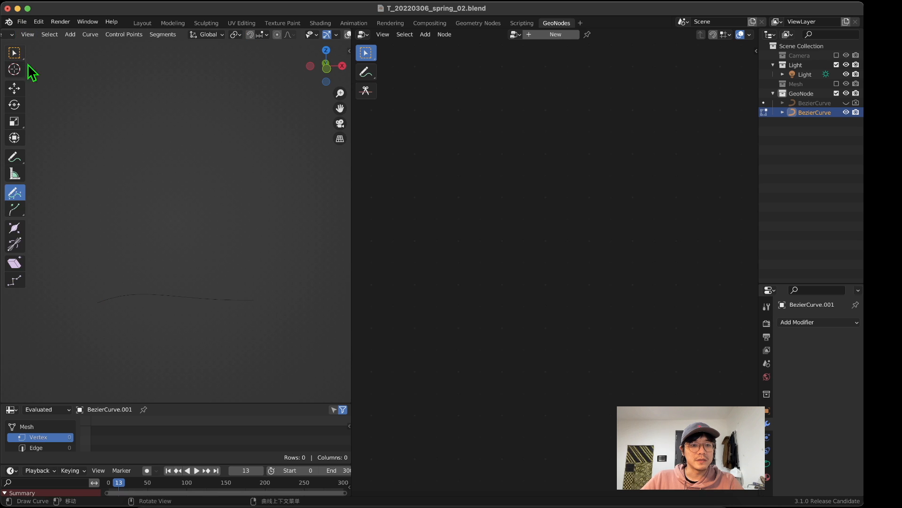
key("x")
left_click(148, 187)
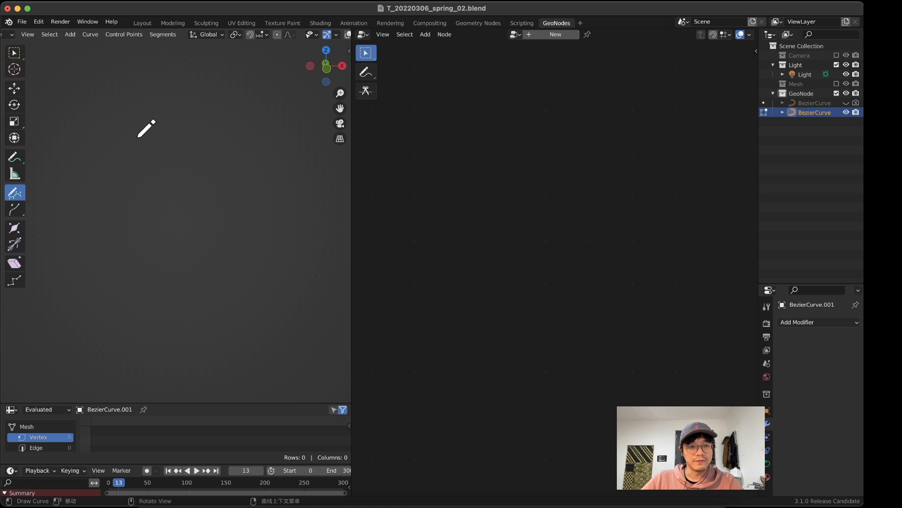
Step: Draw a freehand S-shaped curve across the upper part of the 3D viewport
mouse_move(78, 132)
left_mouse_down()
mouse_move(191, 192)
mouse_move(248, 172)
left_mouse_up()
middle_click_drag(221, 140, 223, 159)
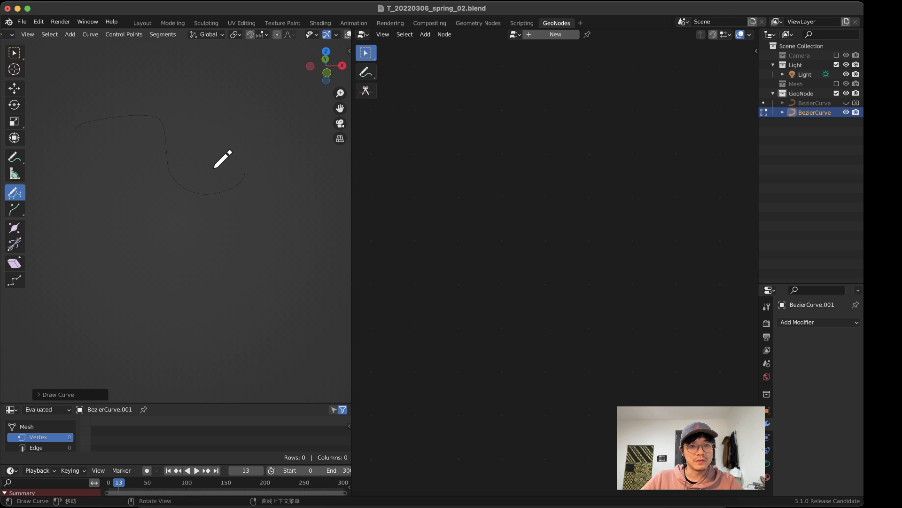
Step: Turn the 3D viewport overlays back on and return the drawn curve to Object Mode
scroll(289, 37, "right", 2)
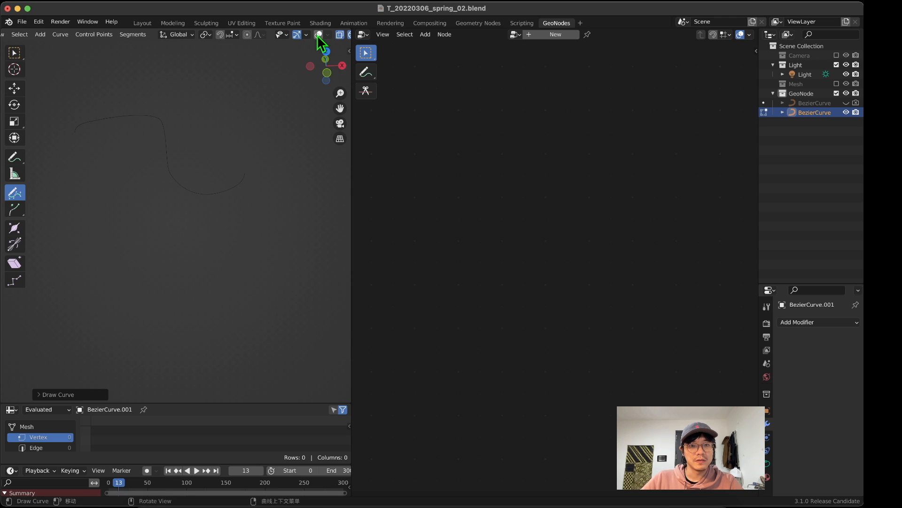
left_click(319, 35)
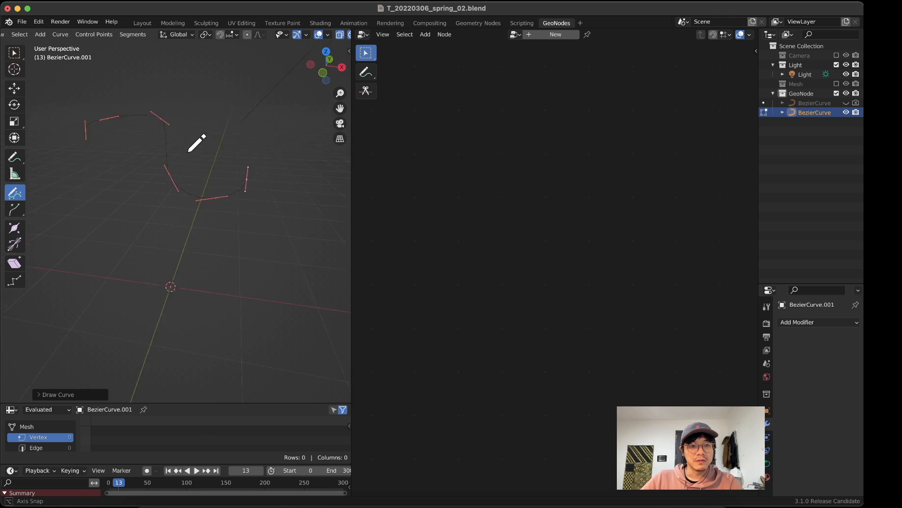
middle_click_drag(196, 144, 198, 146)
scroll(22, 35, "left", 2)
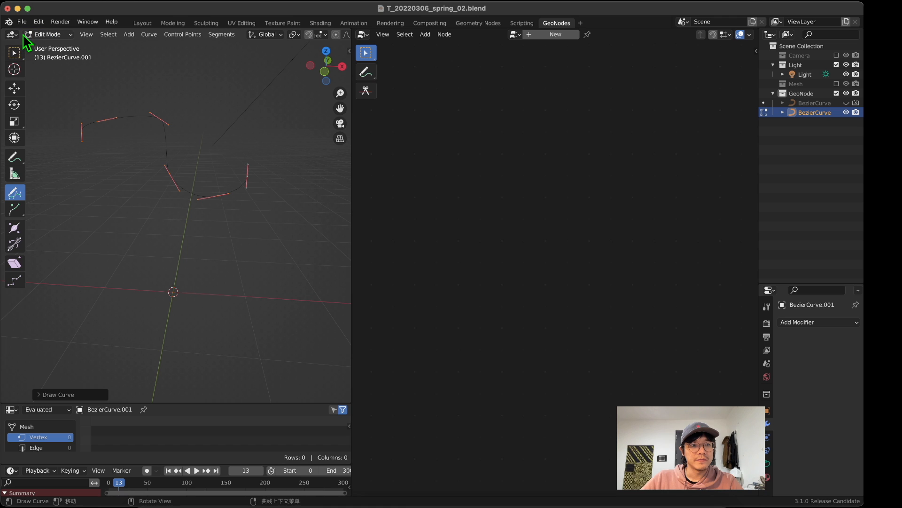
left_click(55, 35)
left_click(53, 44)
mouse_move(124, 155)
middle_mouse_down()
mouse_move(300, 184)
mouse_move(227, 240)
mouse_move(61, 157)
mouse_move(115, 157)
middle_mouse_up()
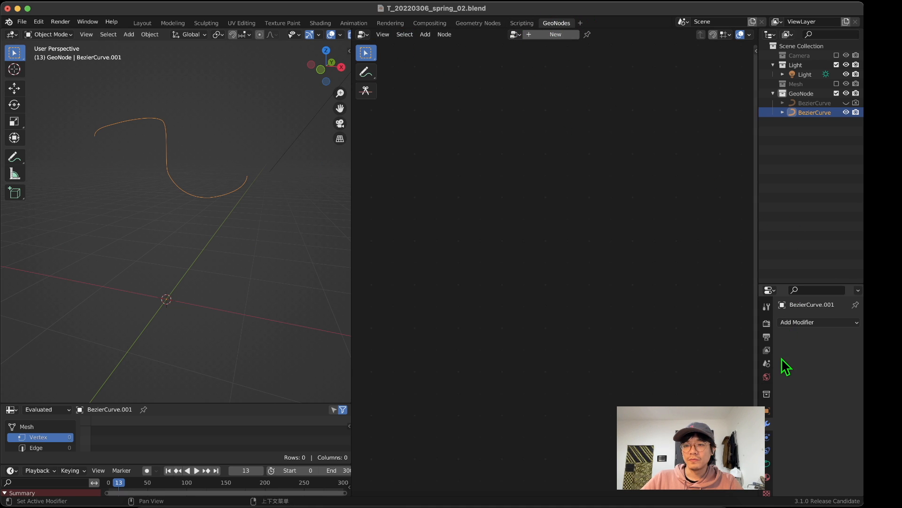
Step: Add a Geometry Nodes modifier to the new Bezier curve
left_click(802, 322)
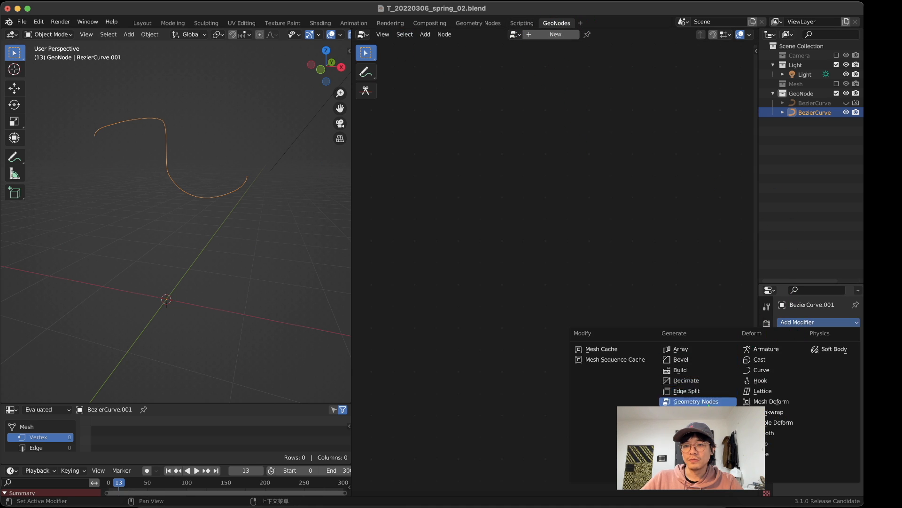
left_click(799, 323)
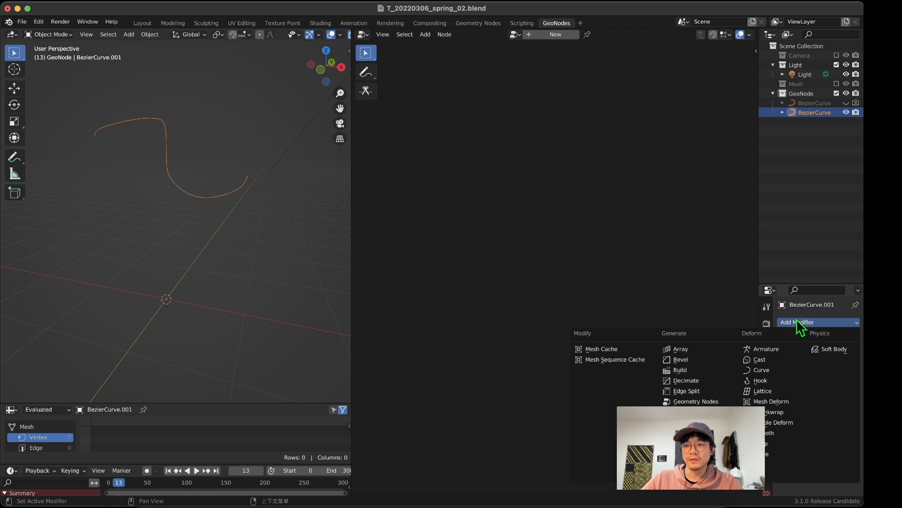
left_click(677, 402)
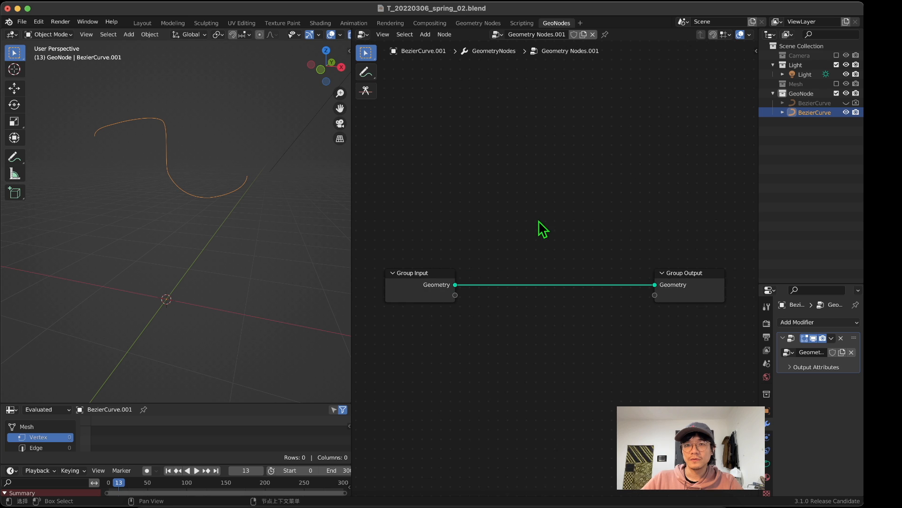
Step: Rename the curve's geometry node group as GN_spting_
middle_click_drag(543, 229, 556, 186)
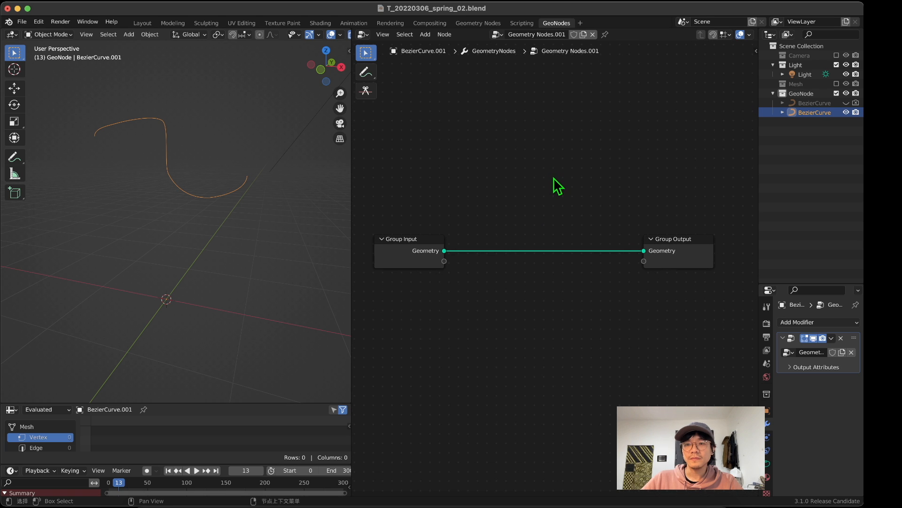
double_click(525, 34)
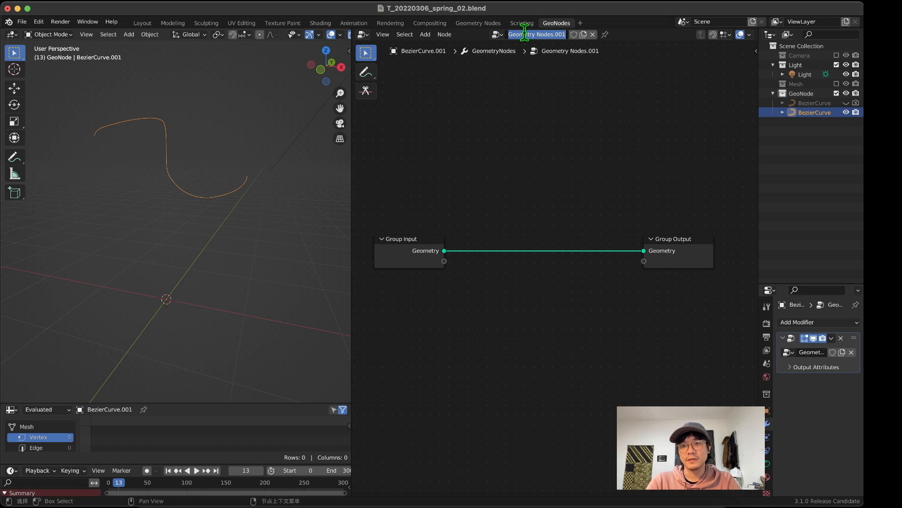
key("BackSpace")
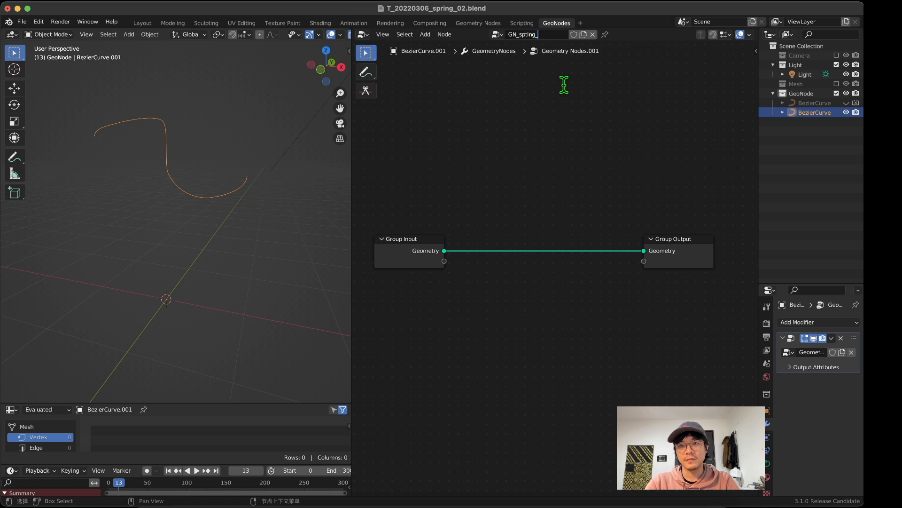
key("Return")
scroll(590, 309, "down", 3)
middle_click_drag(581, 295, 578, 237)
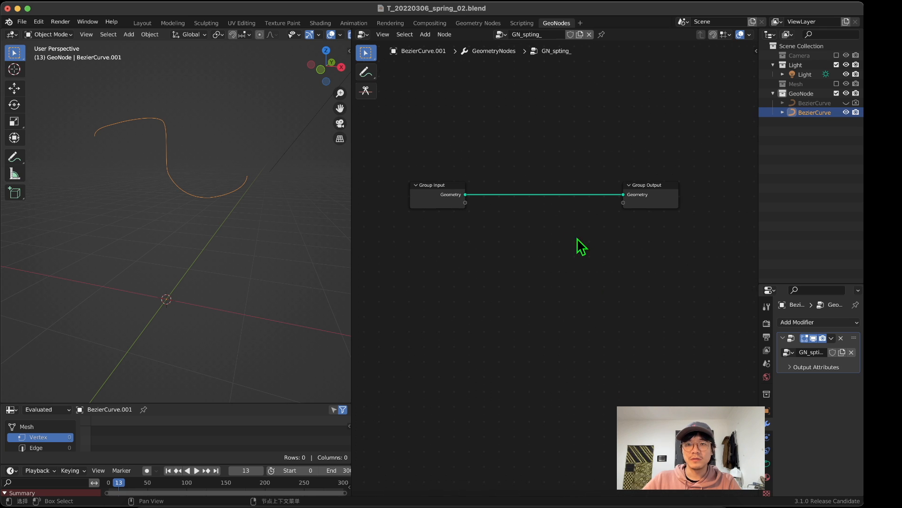
scroll(531, 194, "up", 4)
scroll(507, 254, "down", 2)
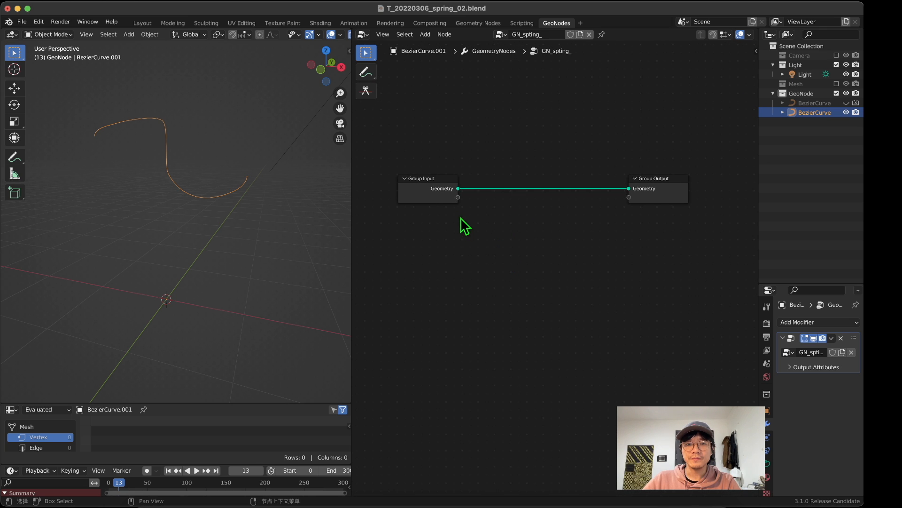
Step: Sketch a freehand spiral annotation coiling around the whole curve with the Annotate tool, and switch back to the selection tool
mouse_move(188, 137)
middle_mouse_down()
mouse_move(175, 188)
mouse_move(137, 195)
mouse_move(205, 171)
mouse_move(282, 167)
mouse_move(179, 189)
mouse_move(188, 176)
mouse_move(159, 149)
mouse_move(268, 121)
mouse_move(201, 145)
middle_mouse_up()
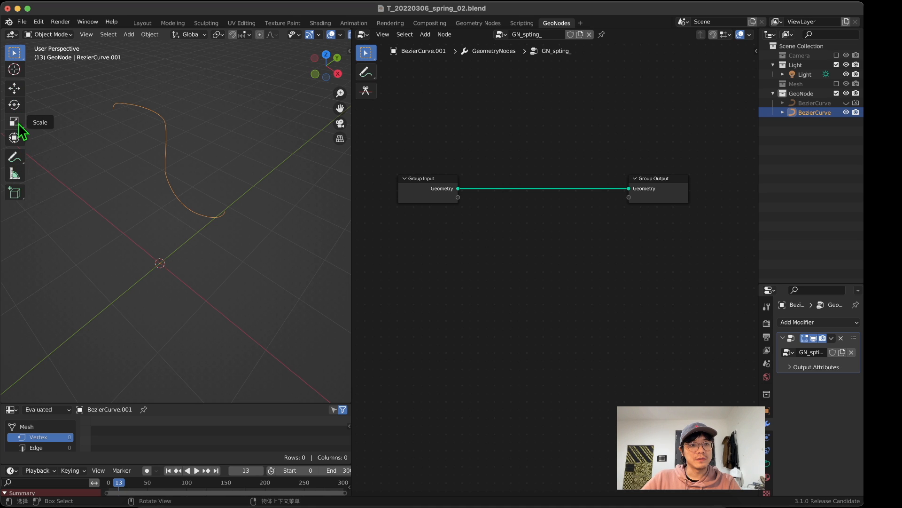
left_click(14, 158)
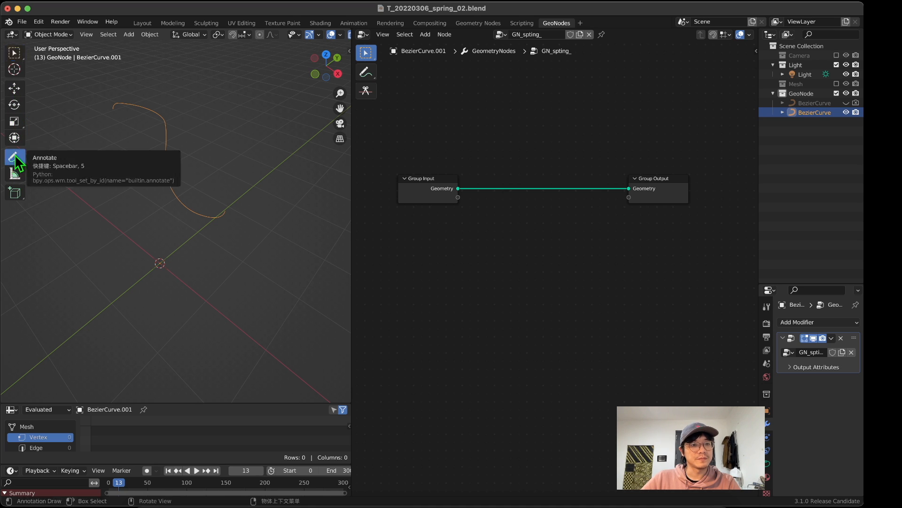
mouse_move(142, 110)
left_mouse_down()
mouse_move(157, 125)
mouse_move(144, 171)
mouse_move(160, 198)
mouse_move(220, 220)
left_mouse_up()
middle_click_drag(197, 200, 172, 180)
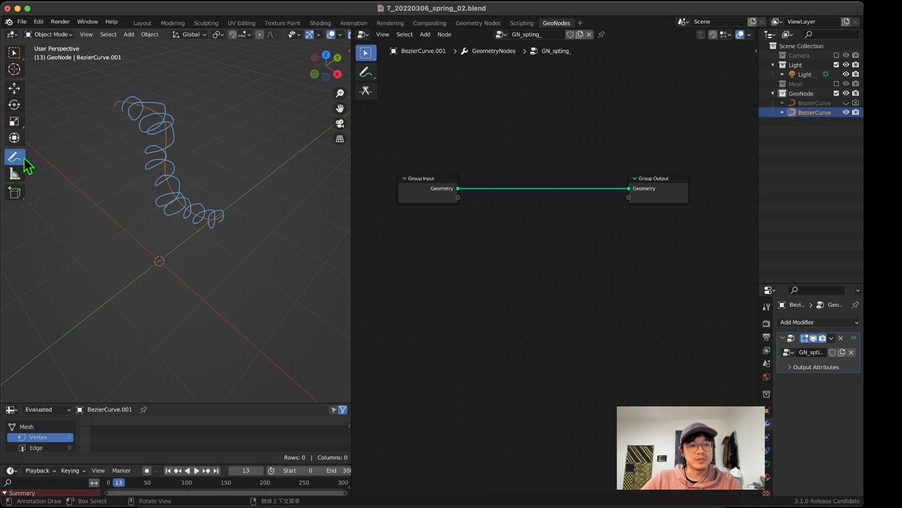
left_click(14, 52)
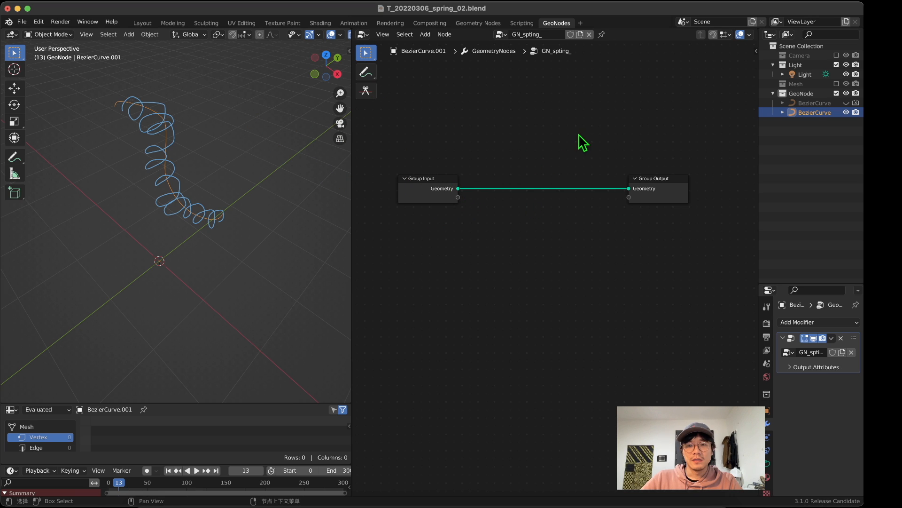
Step: Add an unconnected Set Position node below the link between Group Input and Group Output
key("shift+a")
left_click(517, 71)
type("s")
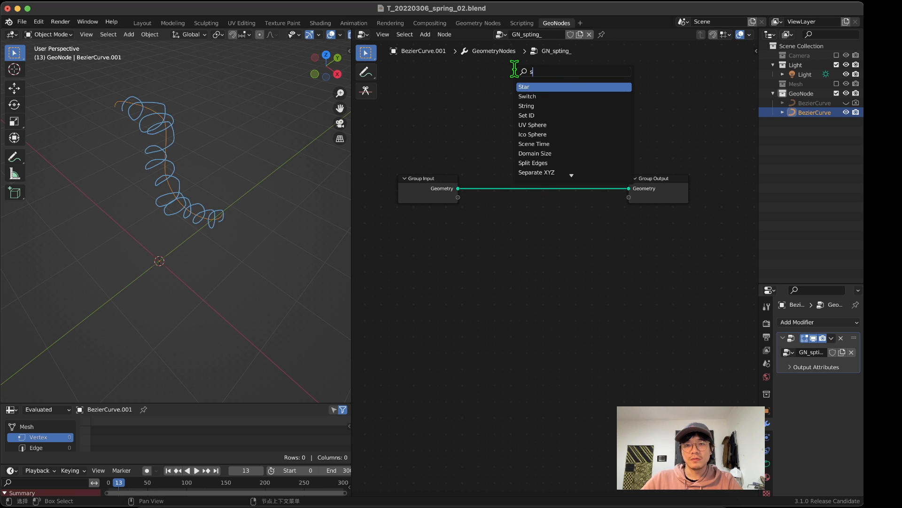
key("BackSpace")
type("ps")
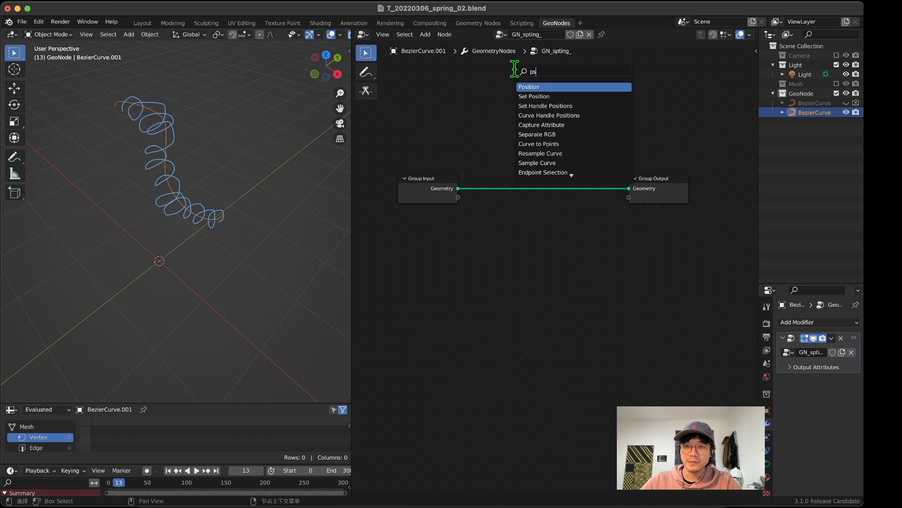
left_click(534, 95)
left_click(491, 260)
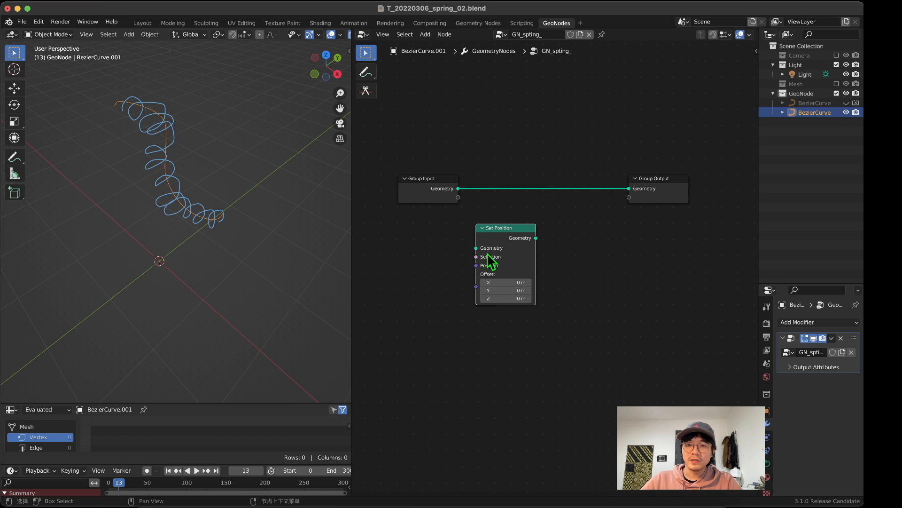
Step: Spread the Group Input and Group Output nodes apart and park the Set Position node above their link
left_click_drag(425, 181, 413, 187)
left_click_drag(644, 184, 683, 183)
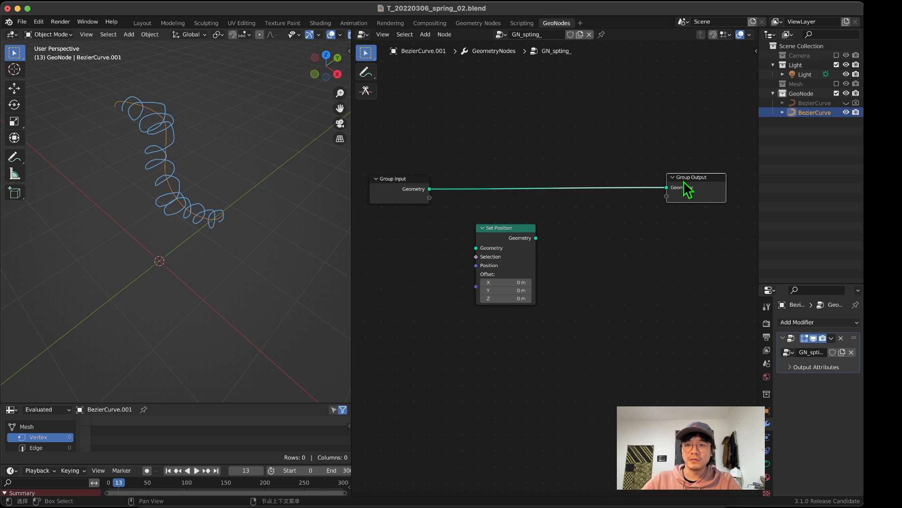
left_click_drag(500, 229, 518, 80)
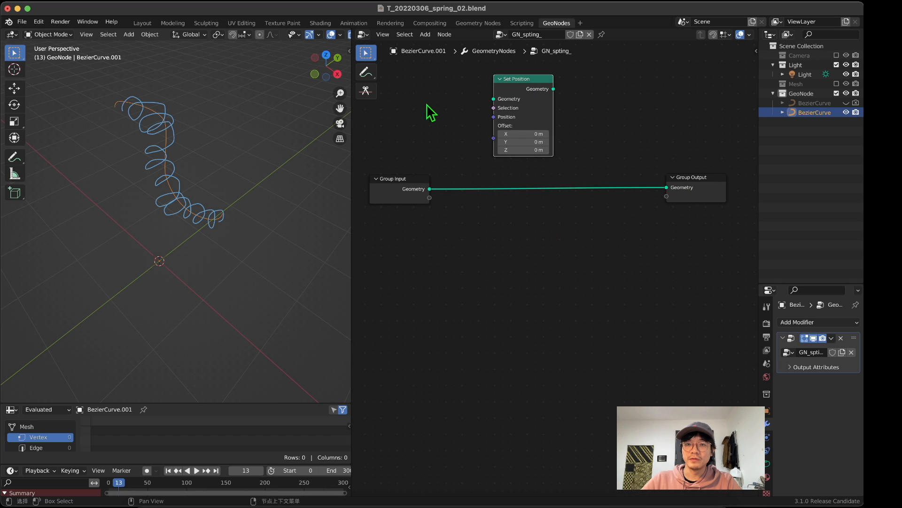
left_click(406, 190)
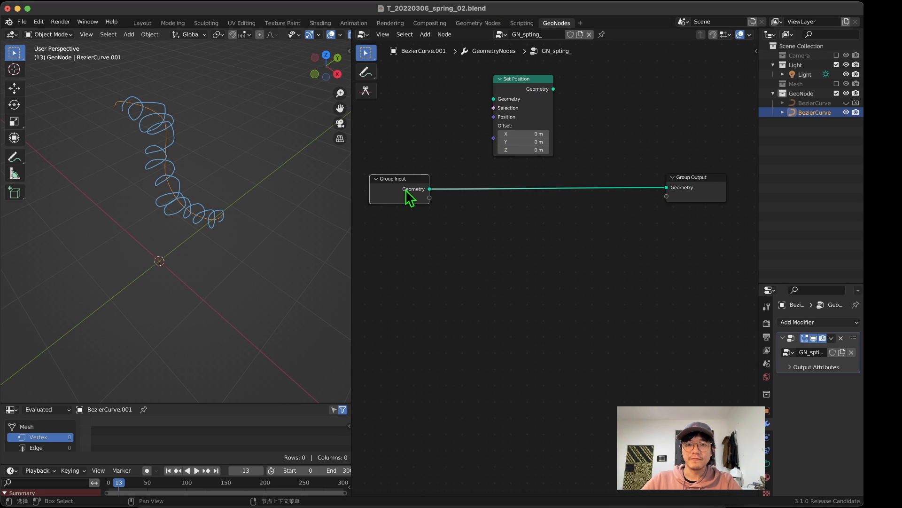
left_click_drag(540, 89, 559, 93)
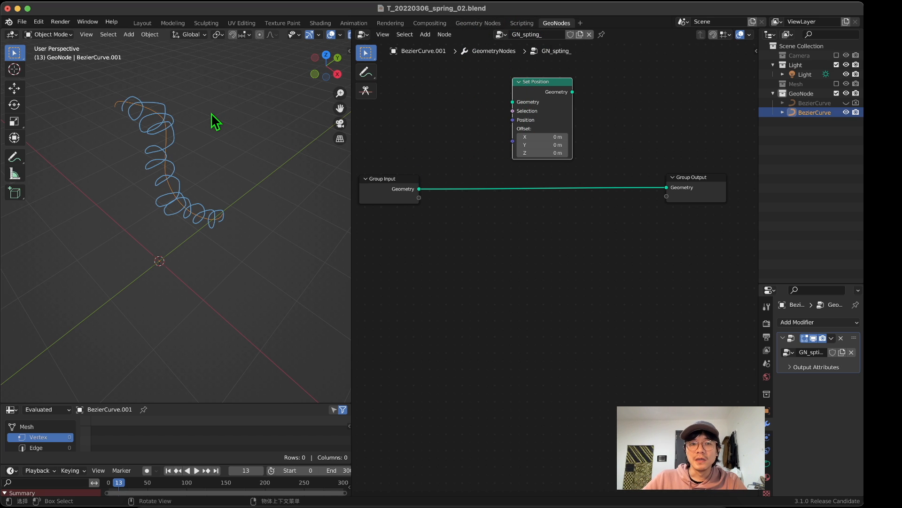
Step: Erase the whole spiral annotation around the curve and switch back to the selection tool
left_click(15, 156)
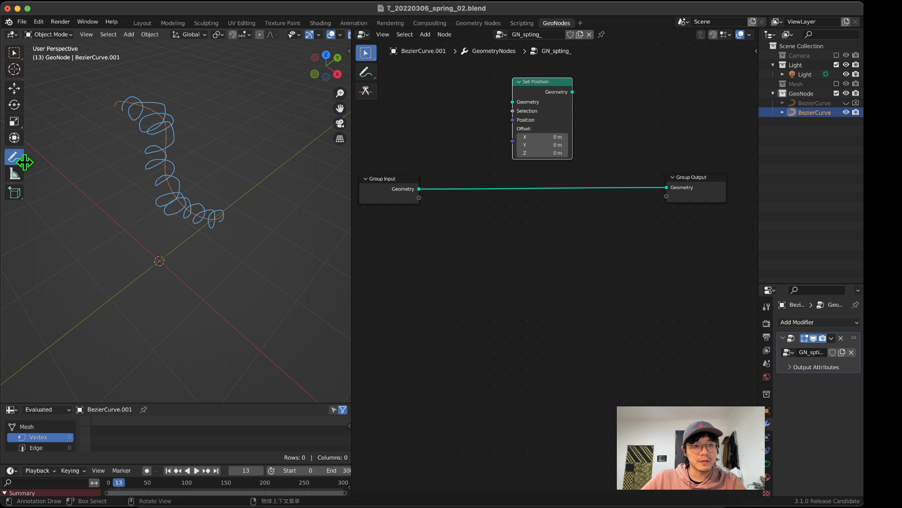
left_click(21, 163)
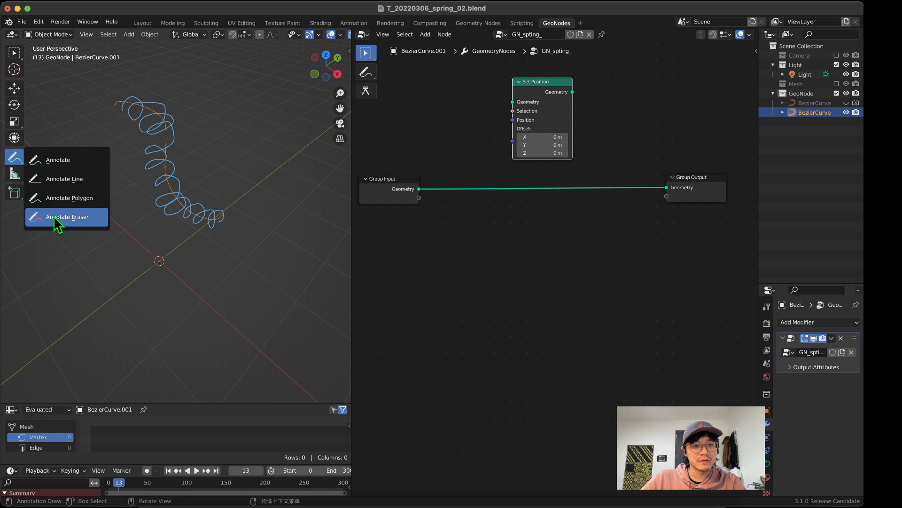
left_click(61, 198)
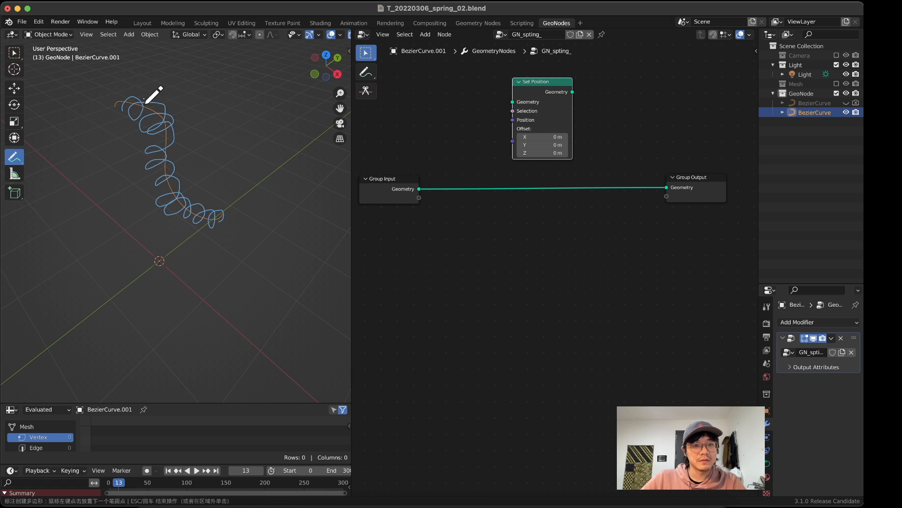
left_click(15, 156)
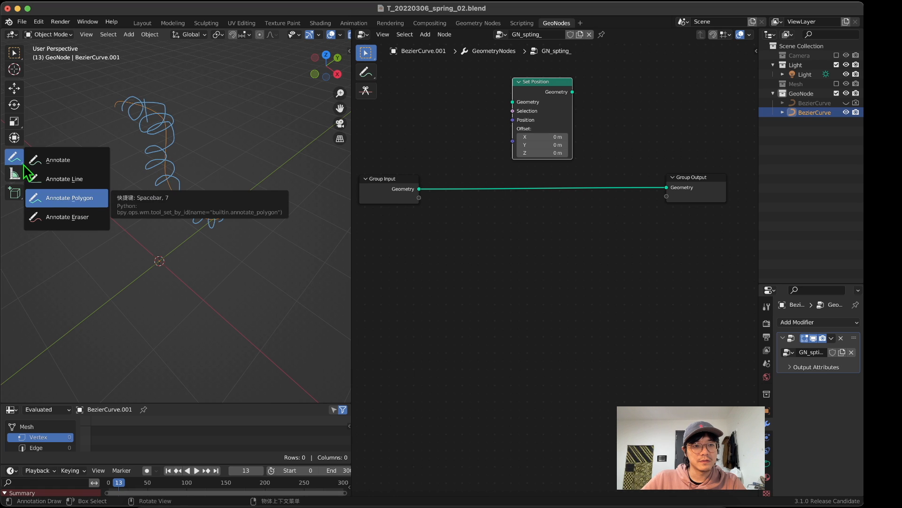
left_click(58, 160)
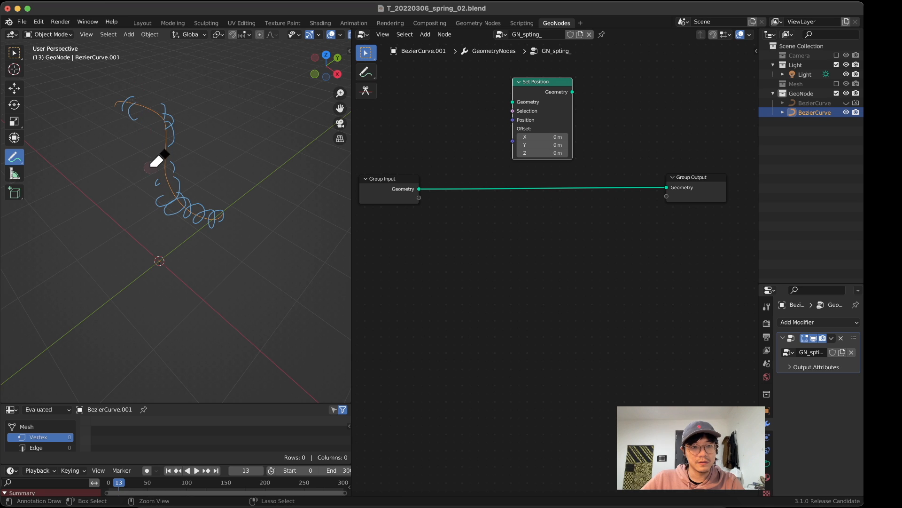
mouse_move(149, 167)
left_mouse_down("ctrl")
mouse_move(158, 198)
mouse_move(138, 147)
mouse_move(166, 208)
mouse_move(197, 242)
mouse_move(203, 207)
mouse_move(235, 235)
mouse_move(224, 218)
left_mouse_up("ctrl")
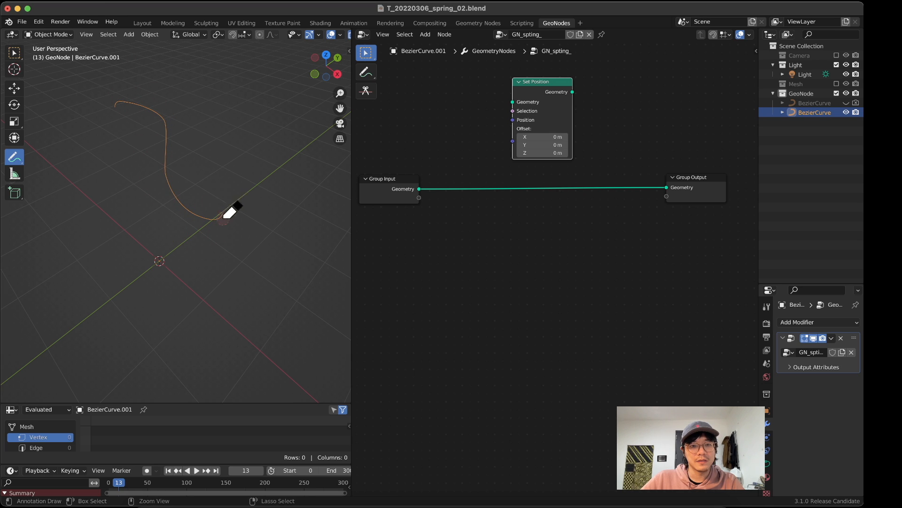
left_click(14, 53)
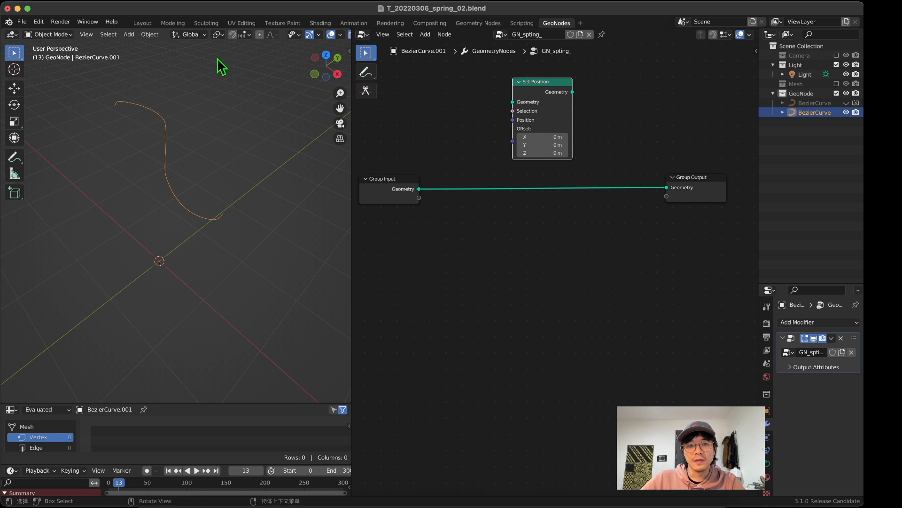
middle_click_drag(274, 193, 219, 178)
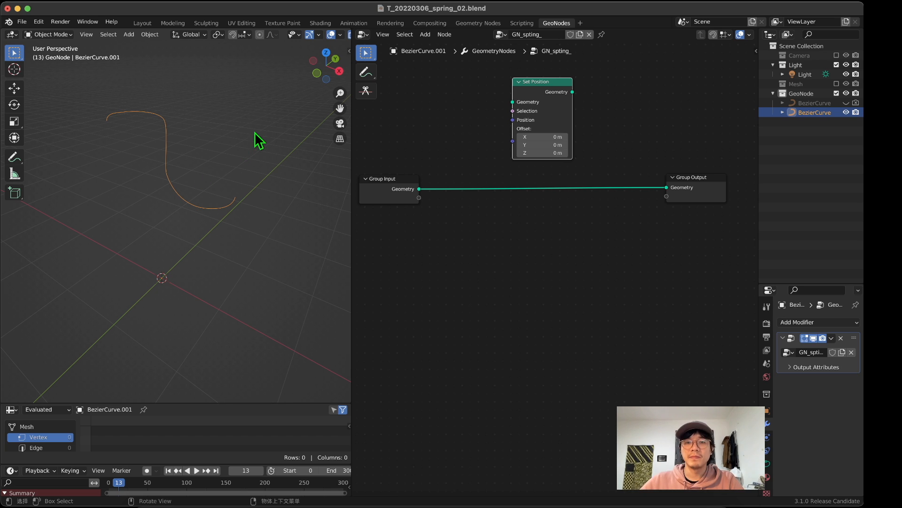
Step: Move Group Output farther from Group Input and insert a Curve to Mesh node on the link just before Group Output
scroll(650, 204, "down", 2)
left_click_drag(585, 202, 654, 209)
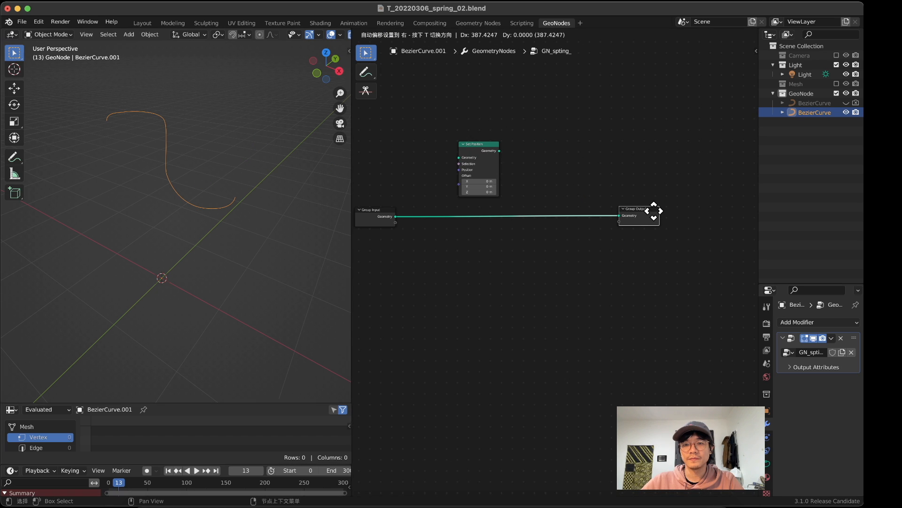
middle_click_drag(84, 111, 112, 127)
key("shift+a")
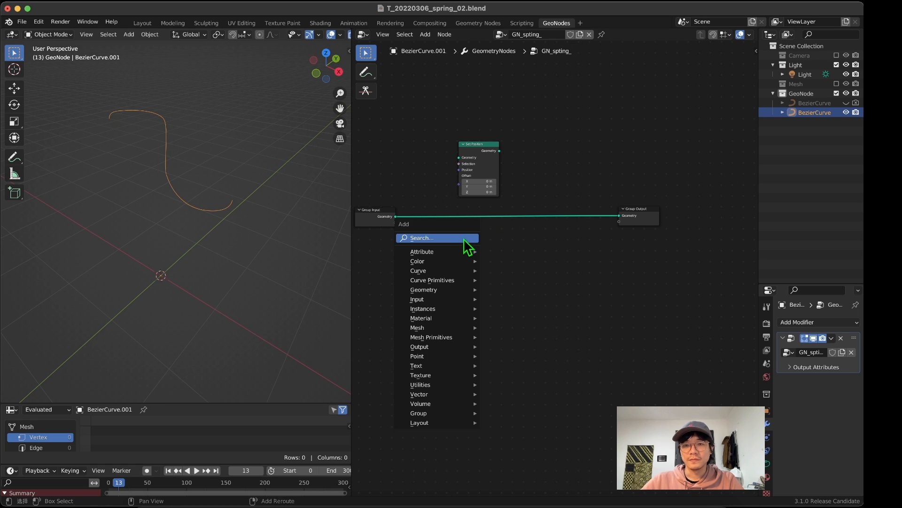
left_click(465, 238)
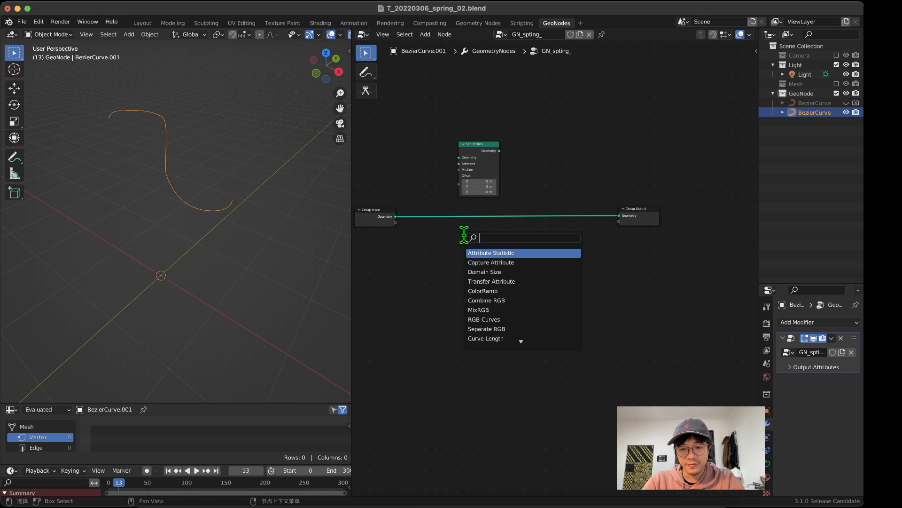
type("to m")
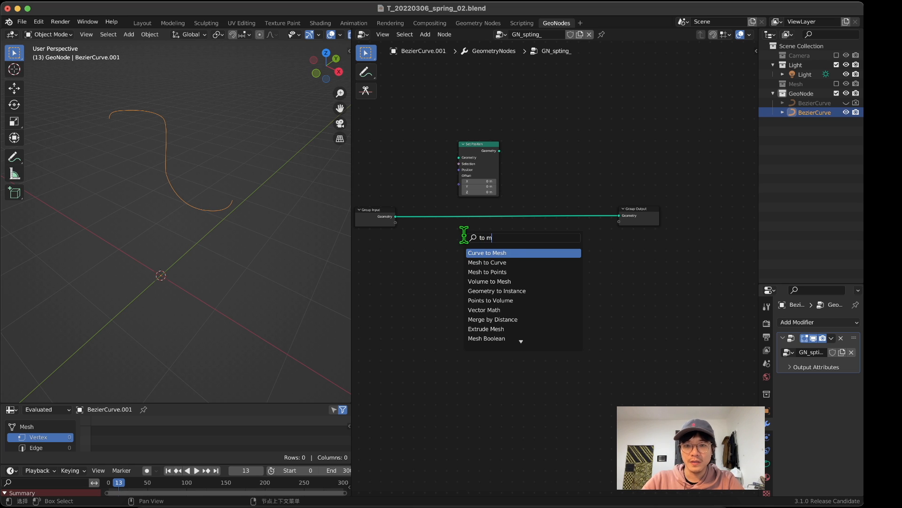
key("Return")
left_click(560, 202)
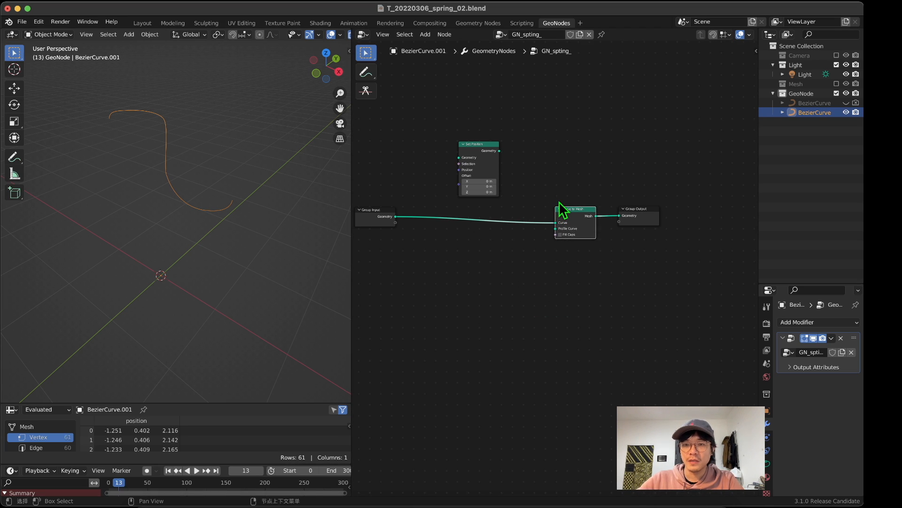
Step: Add a Curve Circle node and connect its Curve output to the Profile Curve input of Curve to Mesh
key("shift+a")
left_click(465, 295)
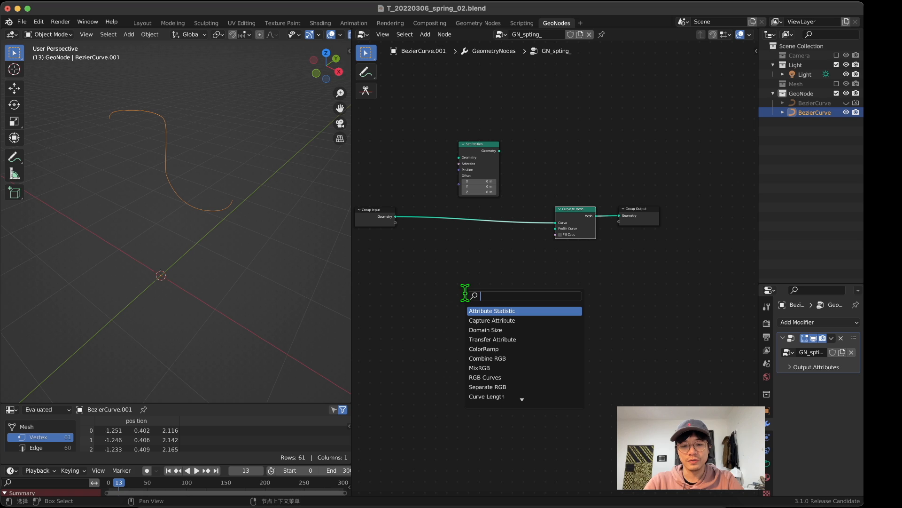
type("cr")
key("BackSpace")
key("BackSpace")
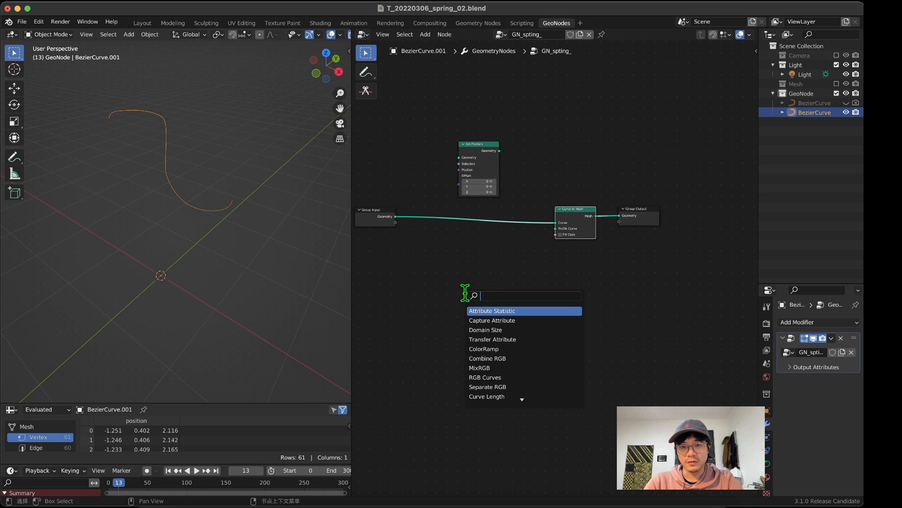
type("c")
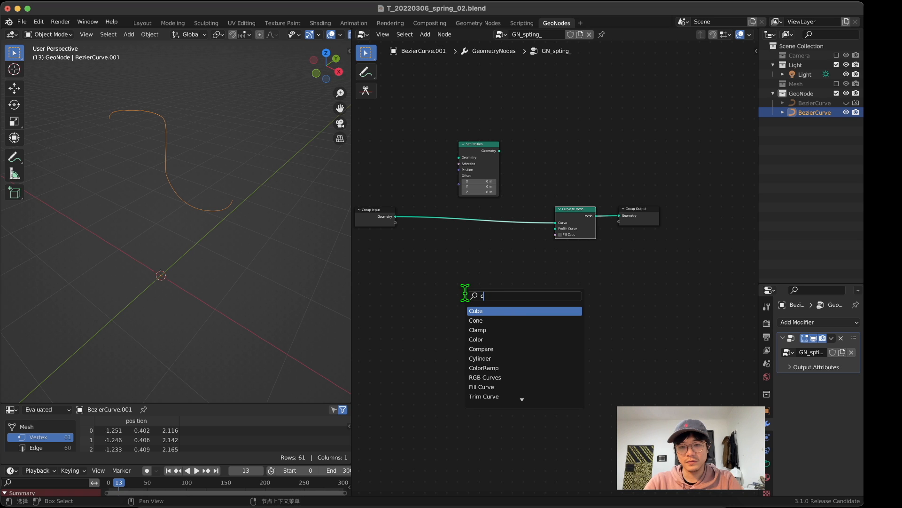
type("ir")
key("Down")
key("Return")
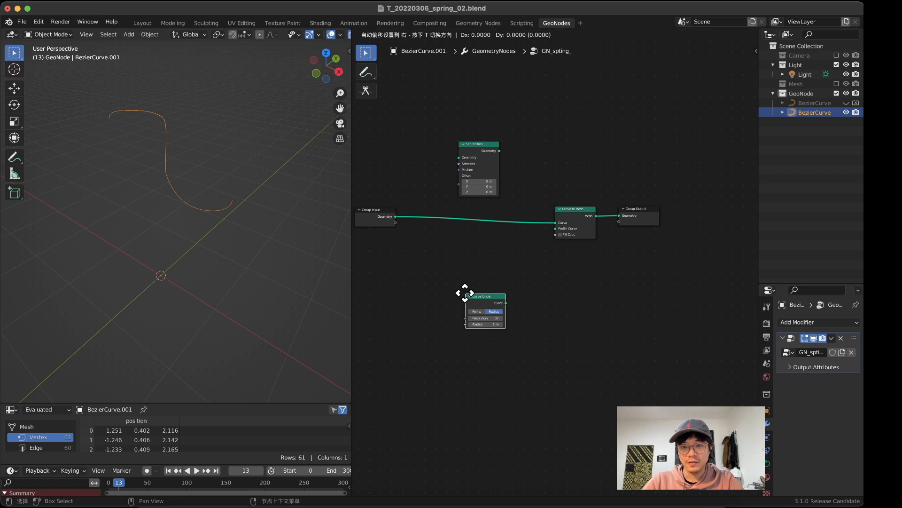
left_click(522, 246)
scroll(544, 242, "up", 2)
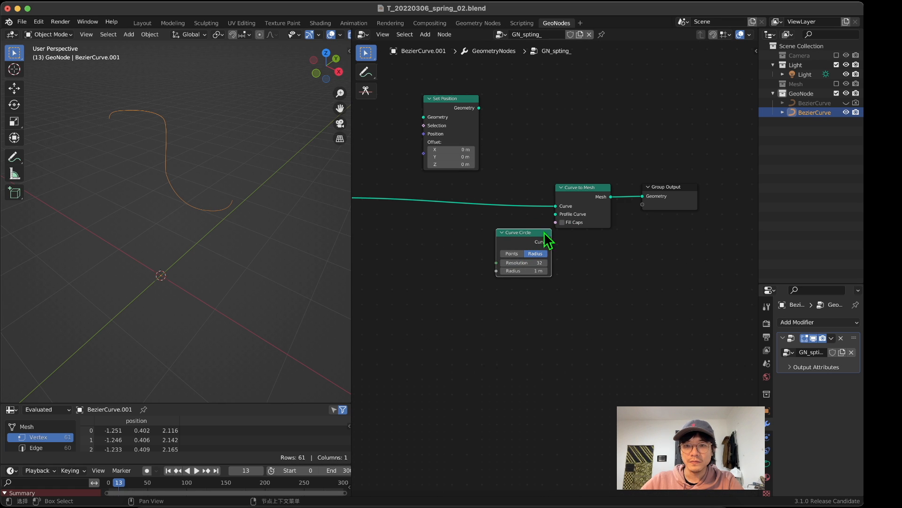
left_click_drag(544, 242, 556, 215)
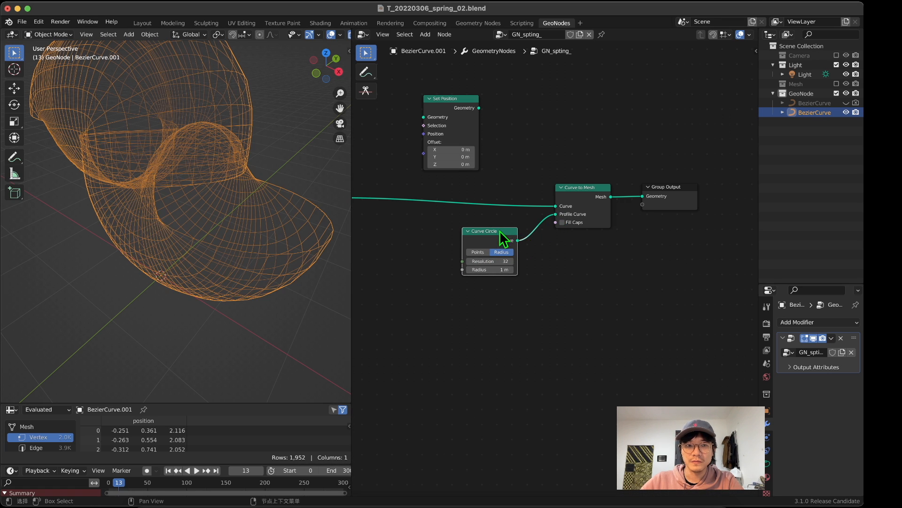
Step: Set the Curve Circle node's resolution to 4 and its radius to 0.1 m
left_click(502, 262)
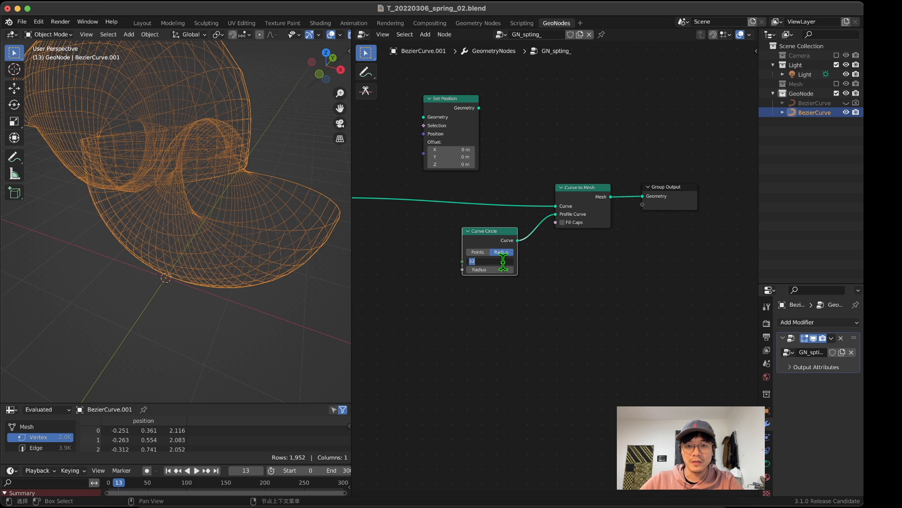
type("4")
key("Return")
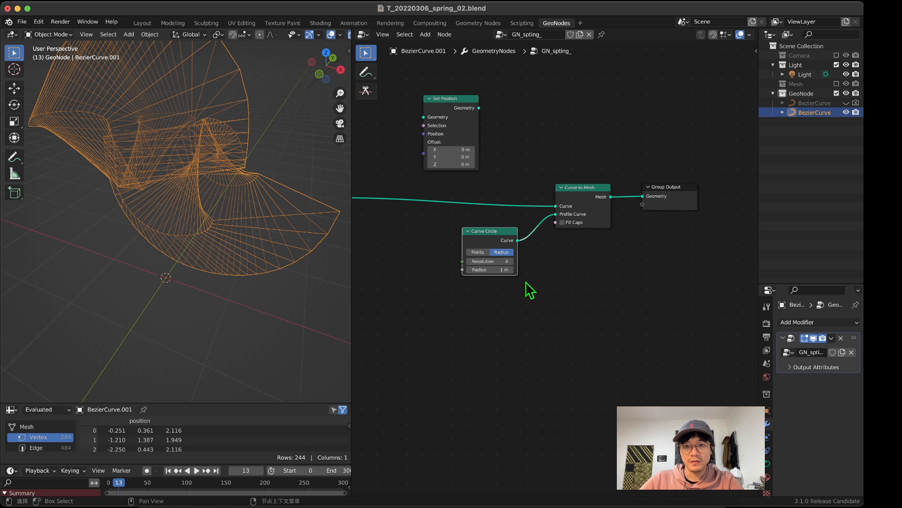
mouse_move(499, 268)
left_mouse_down()
mouse_move(472, 268)
mouse_move(499, 270)
left_mouse_up()
left_click(500, 269)
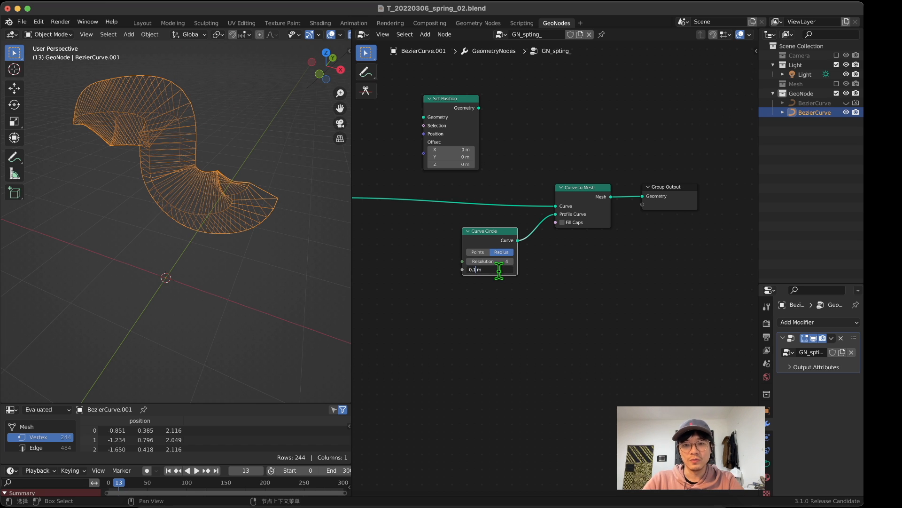
key("Return")
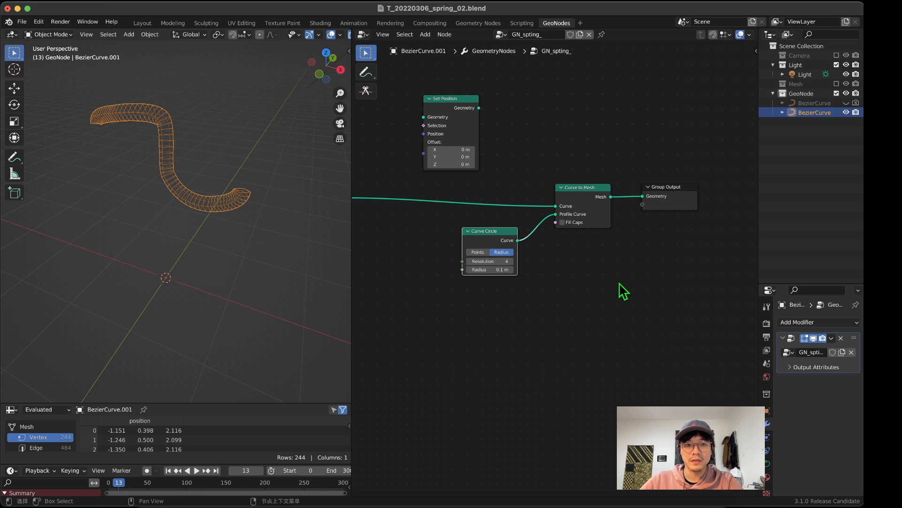
Step: Reduce the Curve Circle node's radius to 0.05 m to make the tube thinner
middle_click_drag(217, 208, 264, 167)
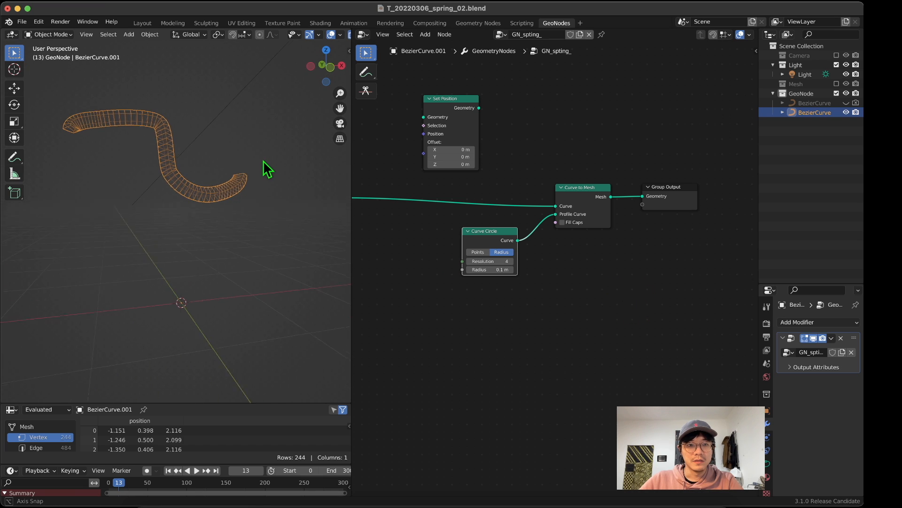
left_click(497, 268)
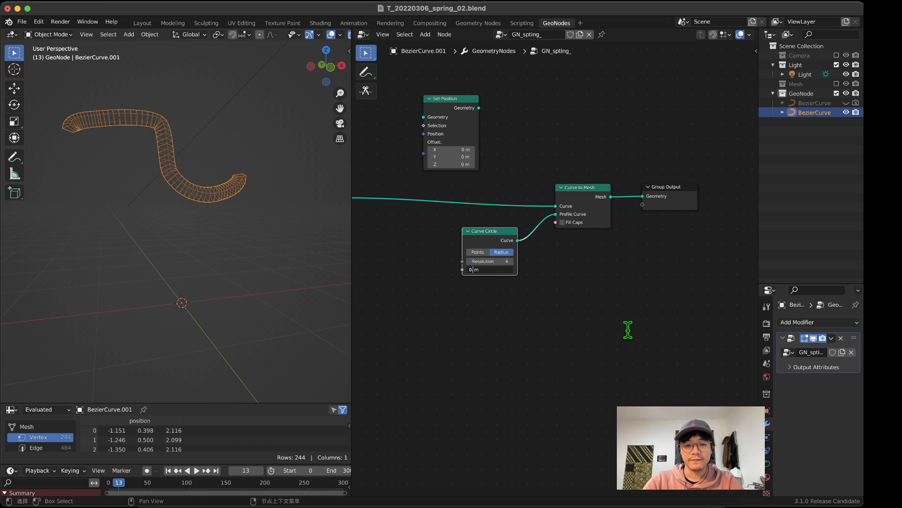
type("5")
key("Return")
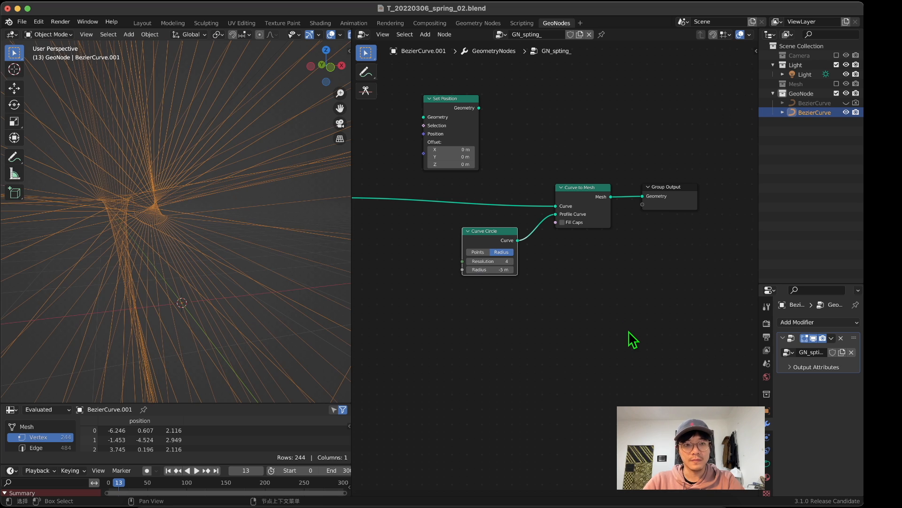
left_click(499, 269)
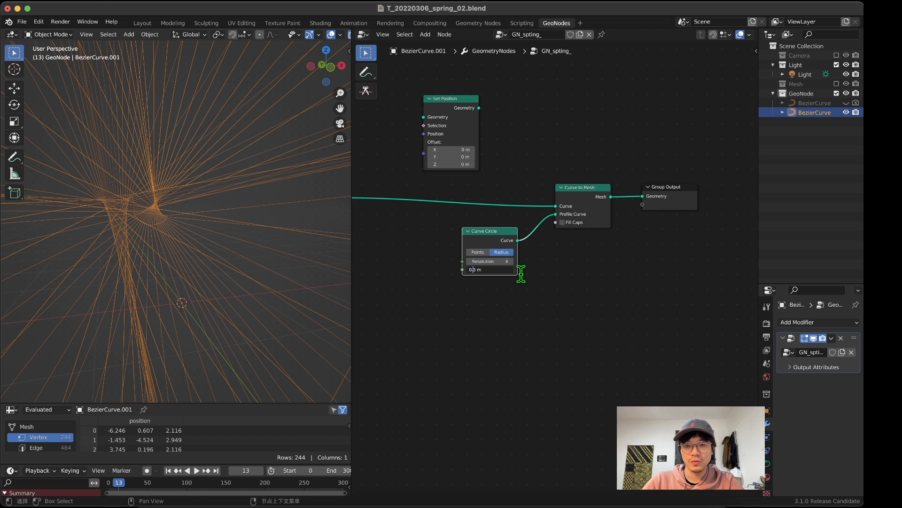
type("0.0")
key("Return")
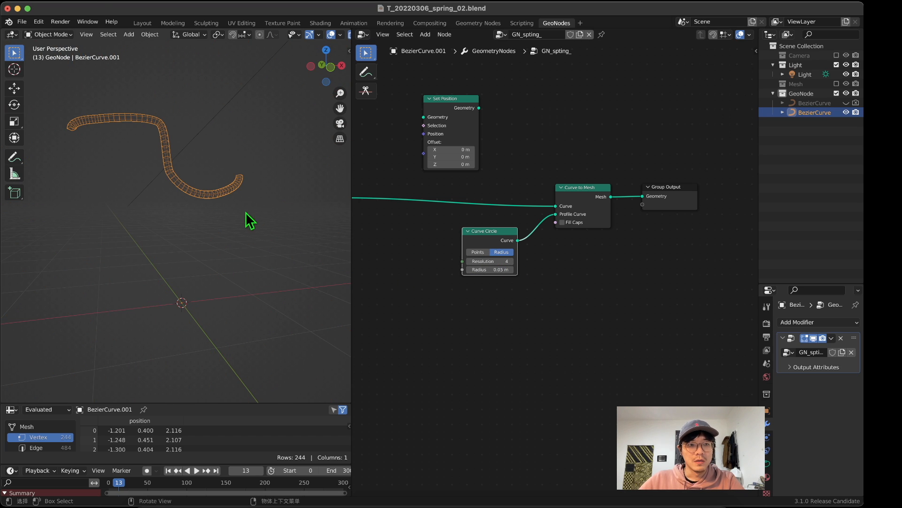
middle_click_drag(250, 220, 276, 222)
Step: Move Curve to Mesh, Curve Circle and Group Output together away from Group Input, and park Set Position higher above their link
left_click_drag(691, 326, 467, 179)
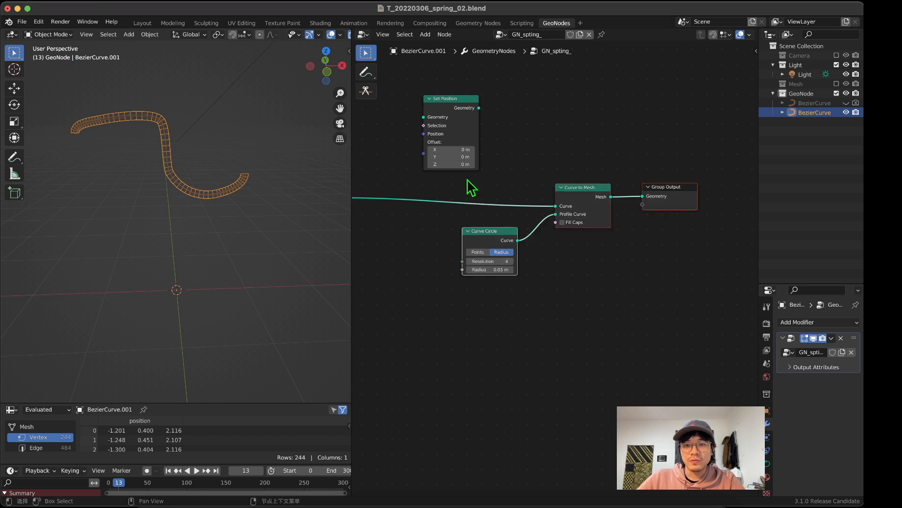
left_click_drag(590, 199, 635, 184)
middle_click_drag(274, 207, 173, 200)
scroll(265, 191, "down", 3)
middle_click_drag(443, 196, 499, 262)
left_click_drag(514, 182, 519, 109)
scroll(137, 234, "up", 5)
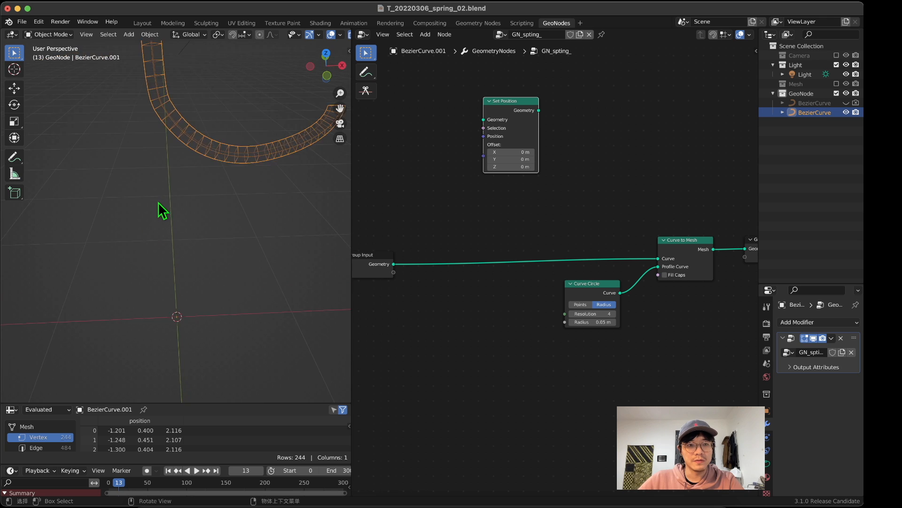
middle_click_drag(161, 208, 222, 228)
scroll(452, 333, "down", 2)
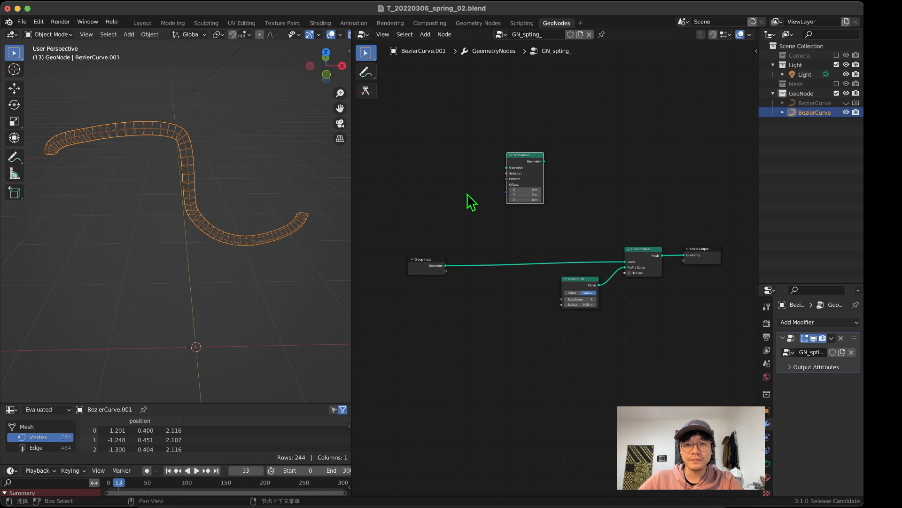
left_click_drag(519, 170, 512, 143)
middle_click_drag(164, 180, 161, 175)
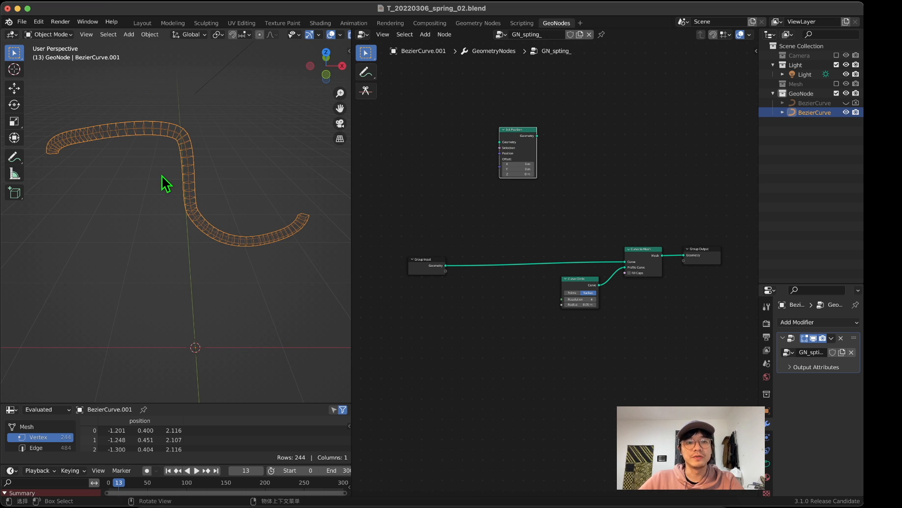
Step: Insert a Resample Curve node between Group Input and Curve to Mesh, and shift Group Input away from it
key("shift+a")
left_click(461, 197)
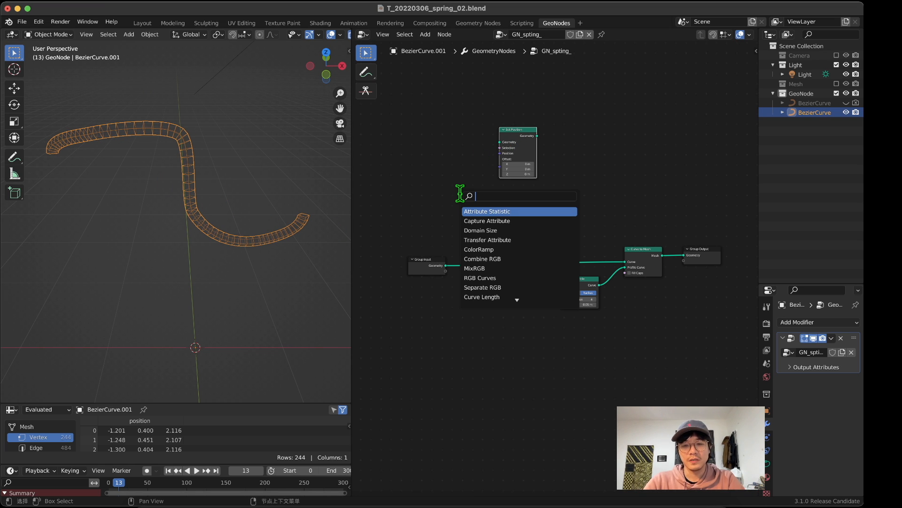
type("r")
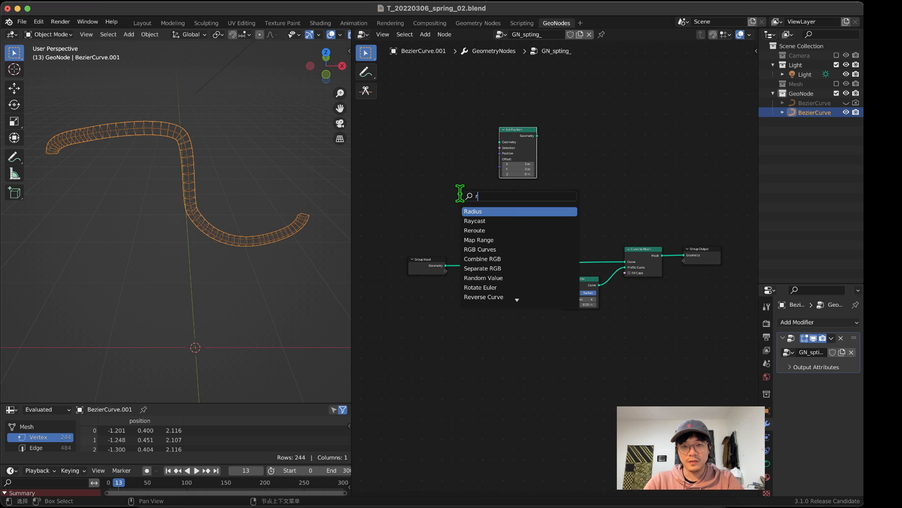
type("eam")
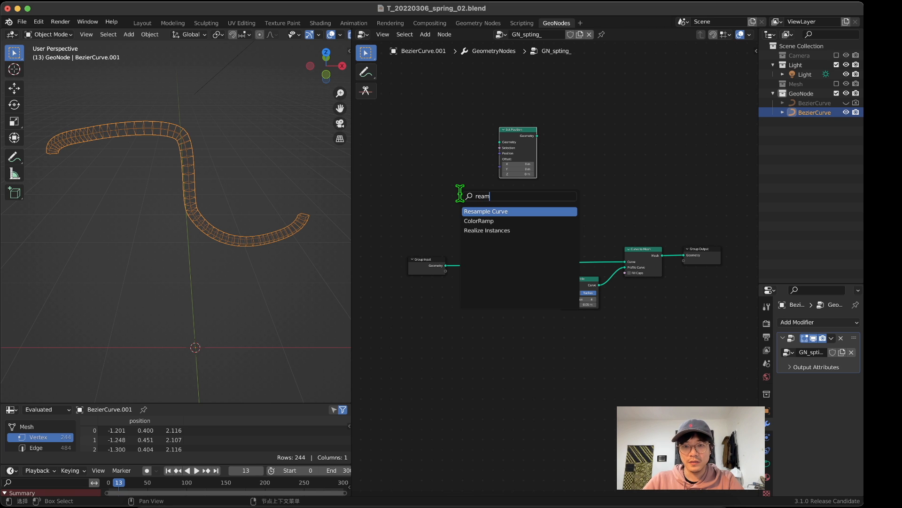
key("Return")
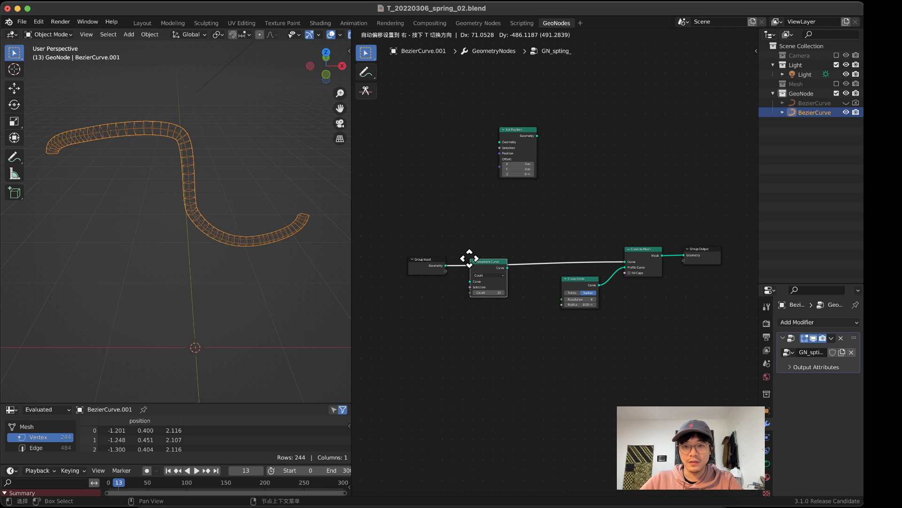
left_click(467, 256)
middle_click_drag(280, 232, 193, 170)
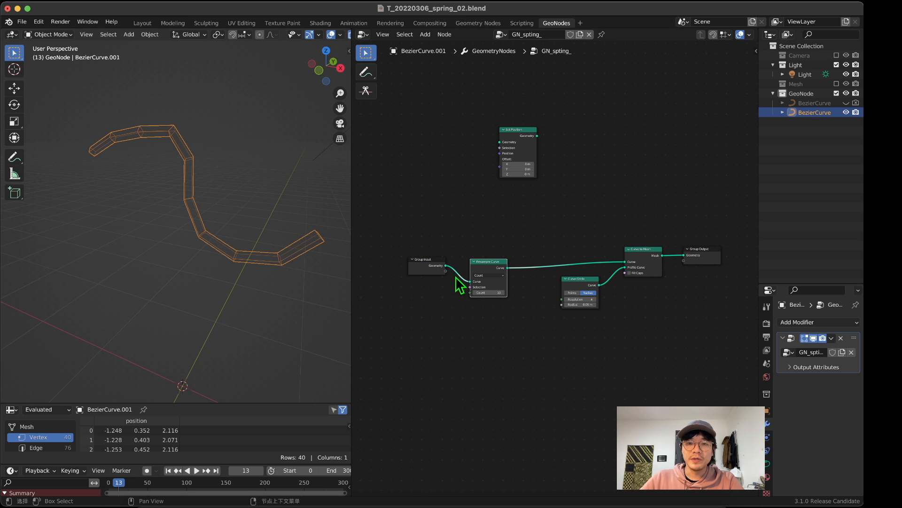
middle_click_drag(470, 303, 486, 299)
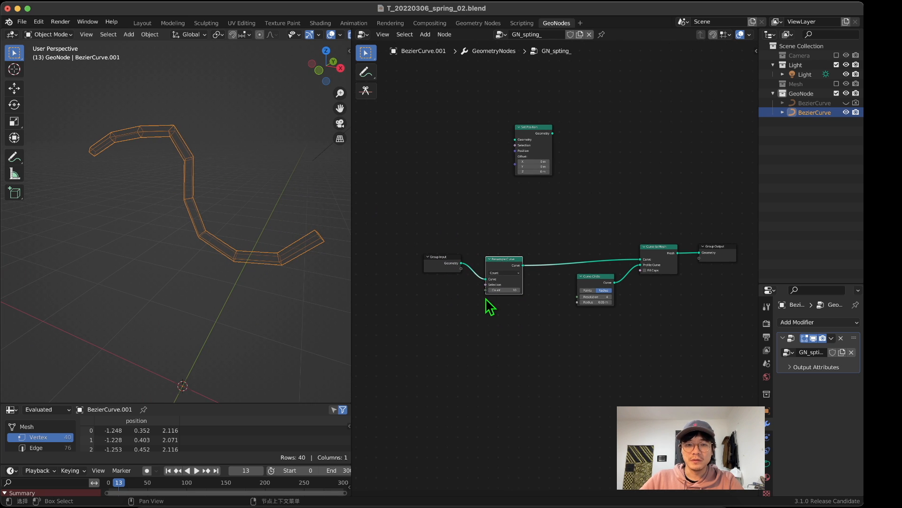
left_click_drag(444, 263, 429, 251)
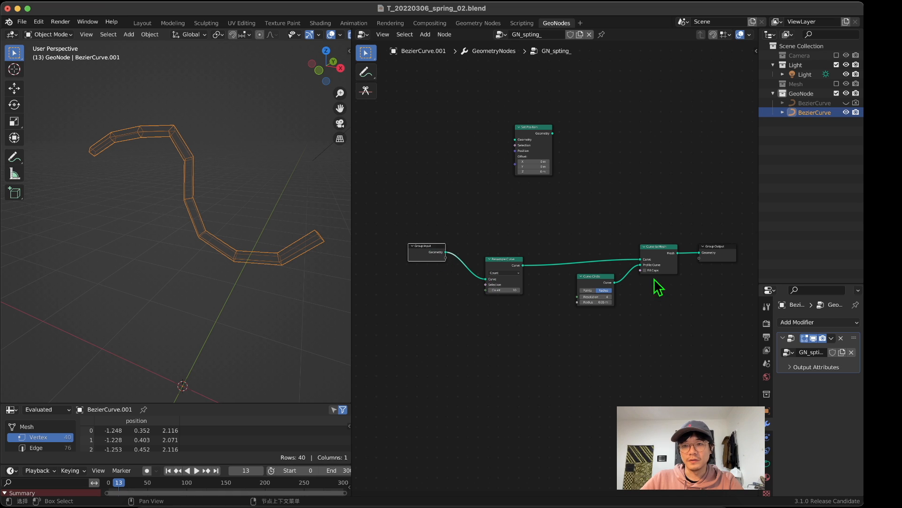
Step: Move Group Output away from Curve to Mesh and insert a Join Geometry node on the link between them
middle_click_drag(640, 271, 602, 276)
left_click_drag(680, 253, 709, 236)
key("shift+a")
left_click(588, 200)
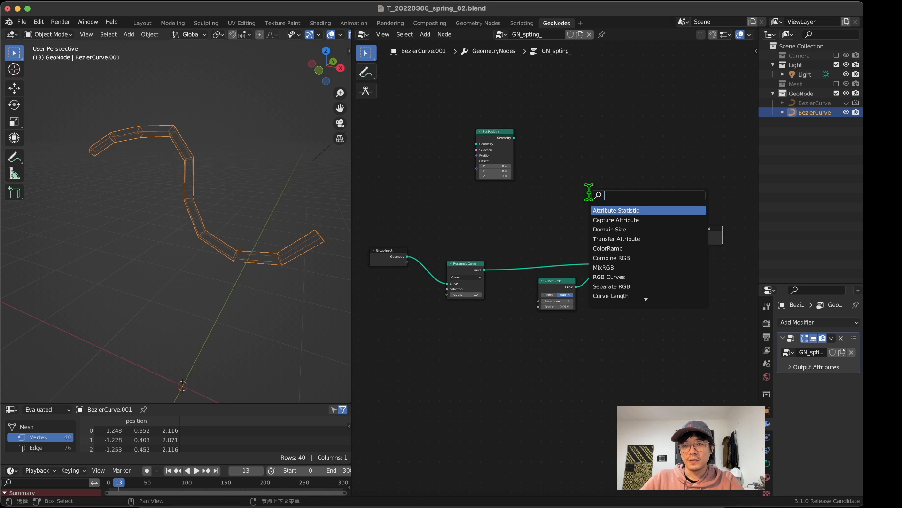
type("join")
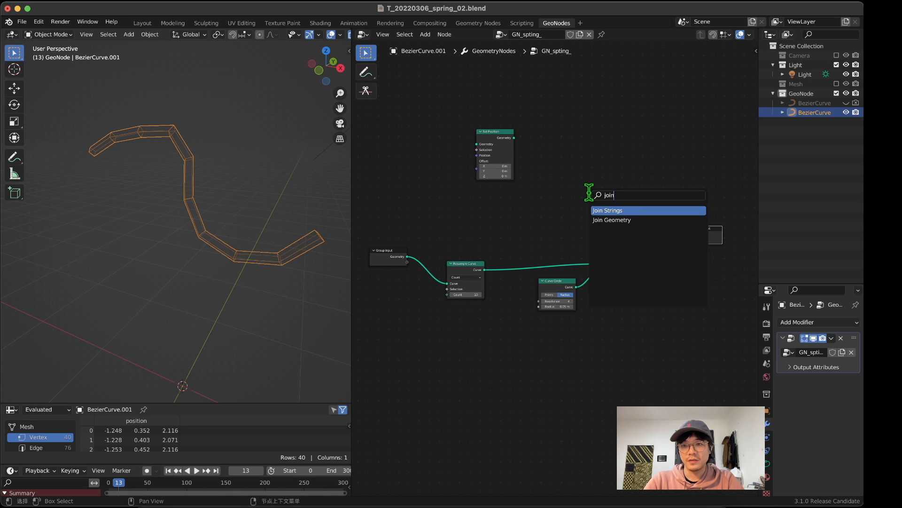
key("Down")
key("Return")
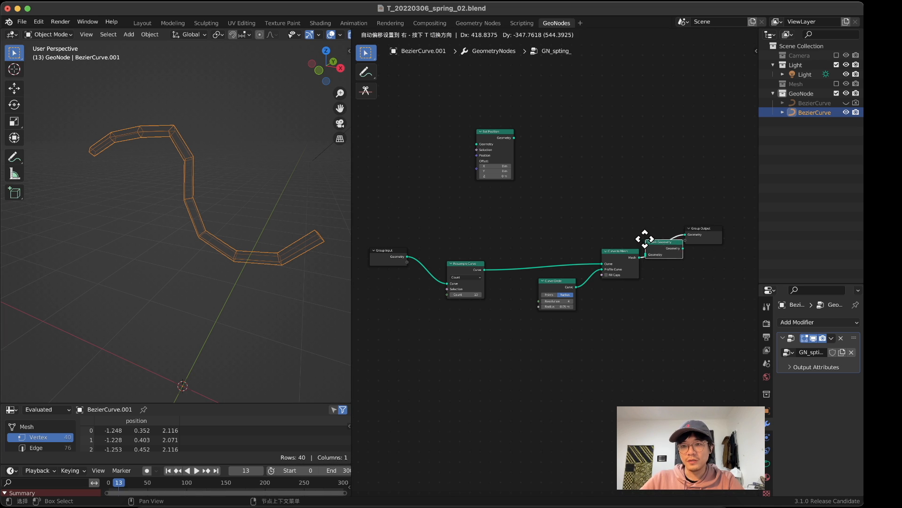
left_click(651, 238)
Step: Connect Group Input's Geometry directly to Join Geometry, and compare the original curve with the resampled tube in the viewport
middle_click_drag(650, 237, 563, 219)
middle_click_drag(417, 218, 512, 239)
left_click_drag(401, 261, 668, 249)
middle_click_drag(241, 164, 172, 160)
mouse_move(269, 230)
middle_mouse_down()
mouse_move(278, 196)
mouse_move(276, 226)
middle_mouse_up()
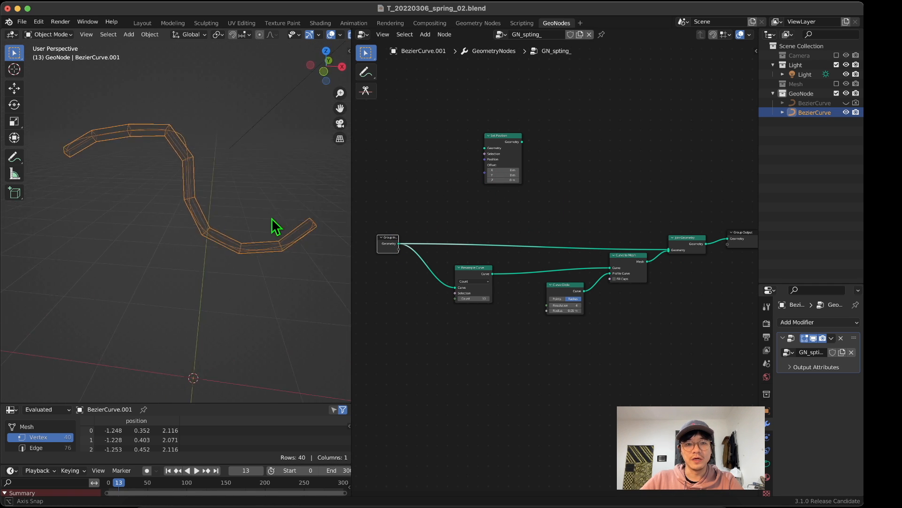
Step: Move Join Geometry and Group Output slightly up, and shift Resample Curve, Curve Circle and Curve to Mesh down together
left_click_drag(676, 240, 679, 232)
left_click_drag(735, 238, 740, 232)
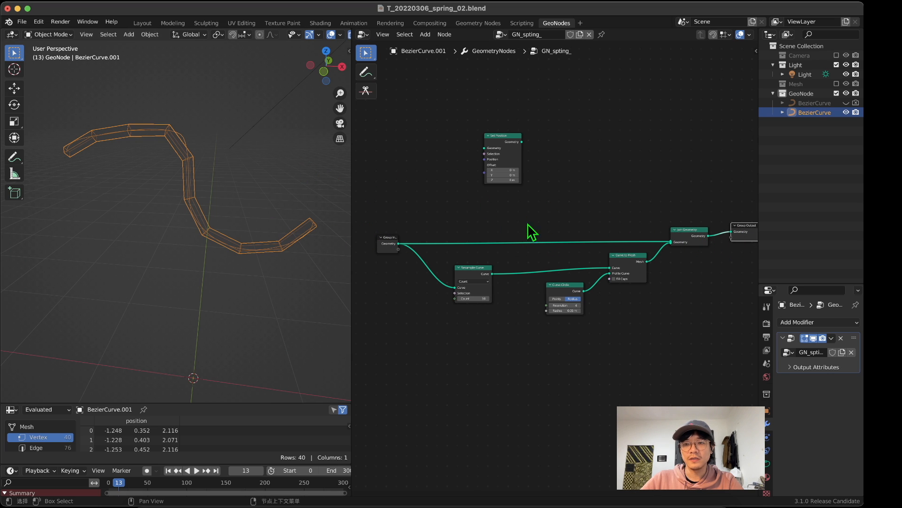
left_click_drag(638, 338, 487, 256)
left_click_drag(483, 270, 487, 282)
scroll(496, 268, "up", 4)
scroll(495, 268, "down", 1)
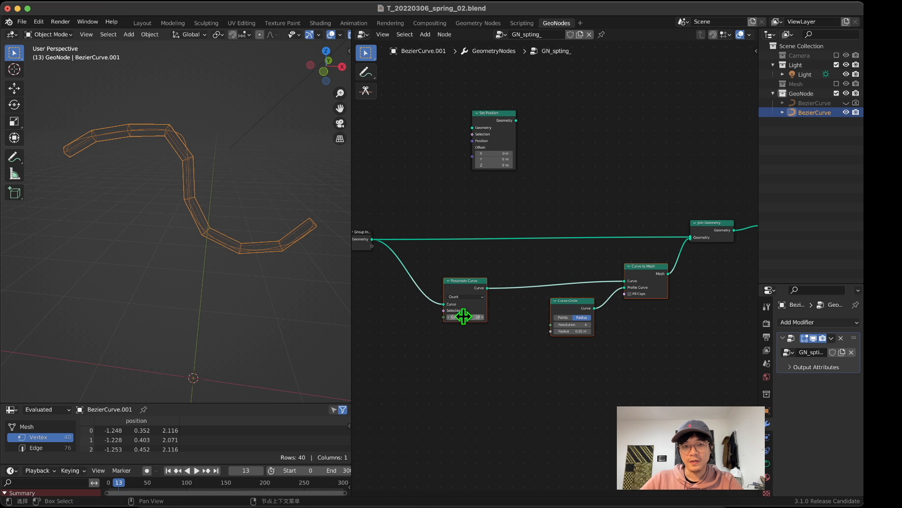
Step: Set the Resample Curve node's Count to 30, keeping the Count mode
left_click_drag(459, 318, 471, 317)
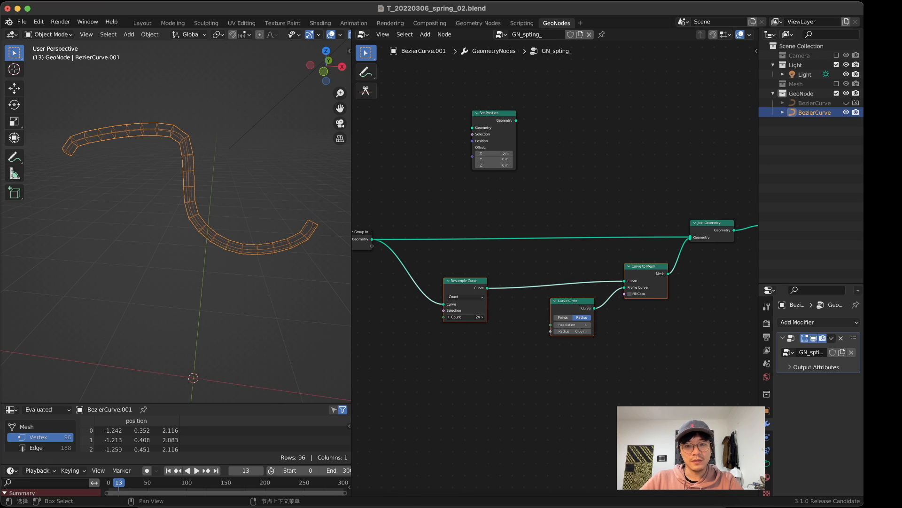
left_click_drag(477, 317, 464, 317)
left_click(464, 317)
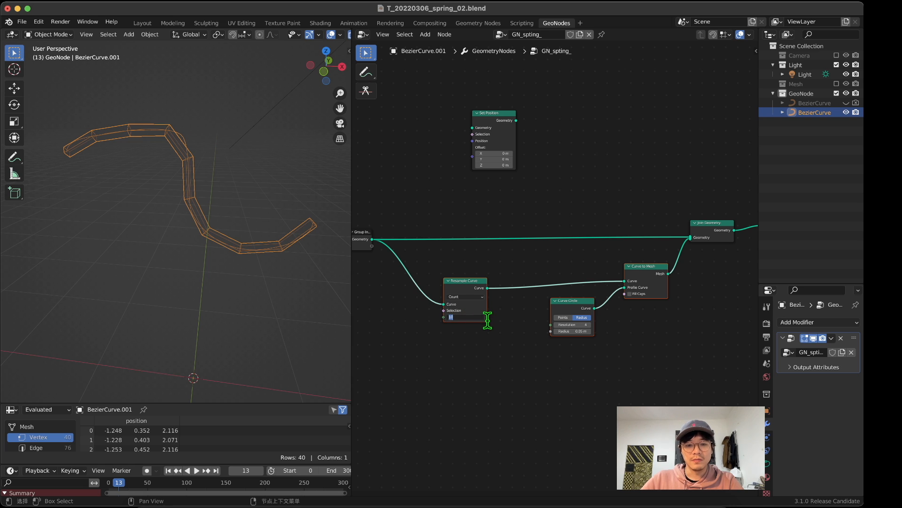
key("Return")
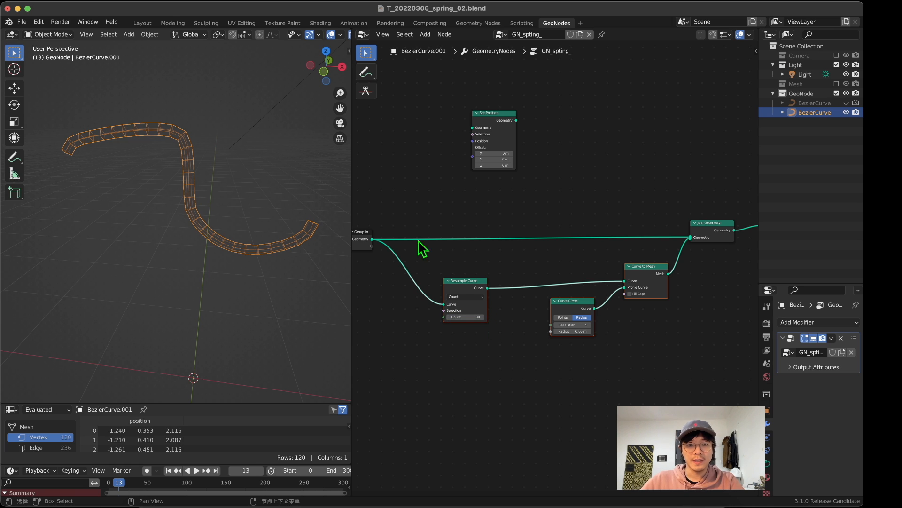
scroll(458, 316, "up", 2)
middle_click_drag(458, 315, 580, 238)
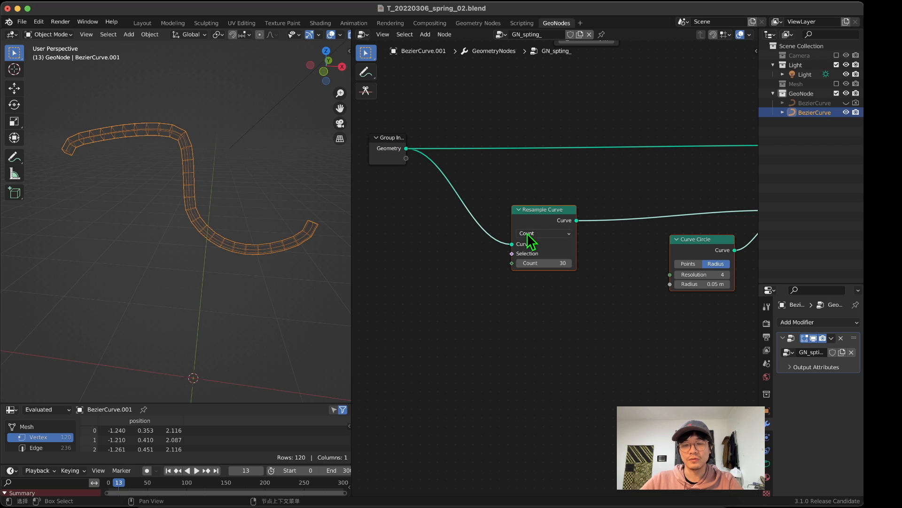
left_click(555, 234)
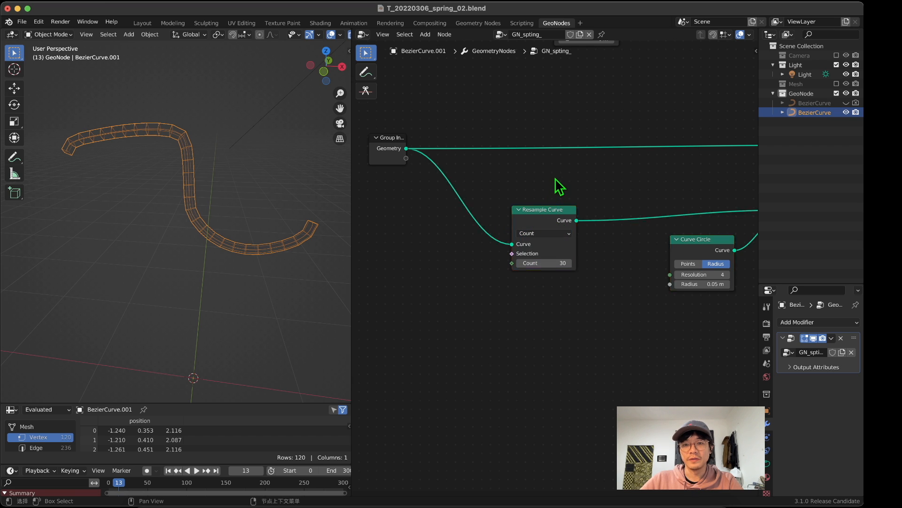
Step: Move Join Geometry and Group Output together farther from Curve to Mesh, and nudge Group Input
scroll(562, 193, "down", 2)
middle_click_drag(566, 198, 458, 205)
scroll(559, 267, "down", 1)
left_click_drag(641, 318, 619, 238)
scroll(620, 234, "down", 3)
middle_click_drag(661, 224, 591, 247)
left_click_drag(707, 246, 616, 196)
left_click_drag(620, 228, 664, 226)
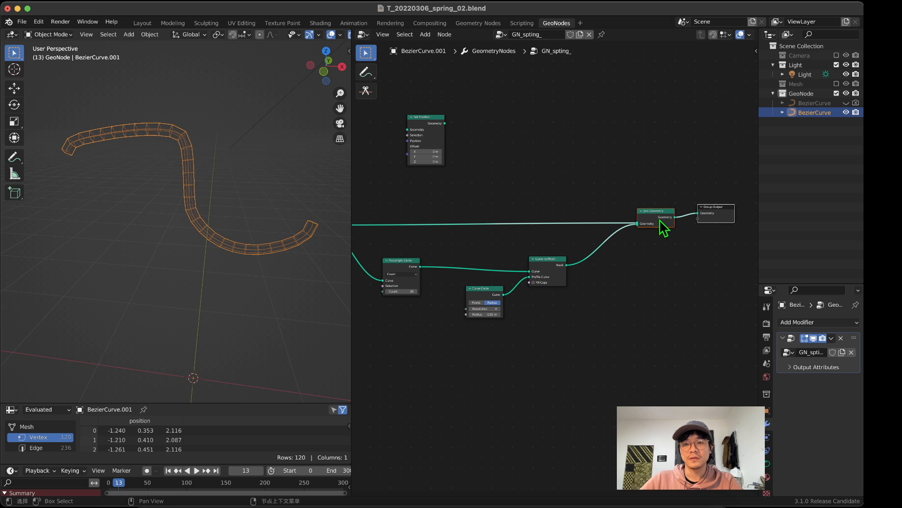
scroll(660, 180, "left", 5)
left_click_drag(421, 223, 419, 221)
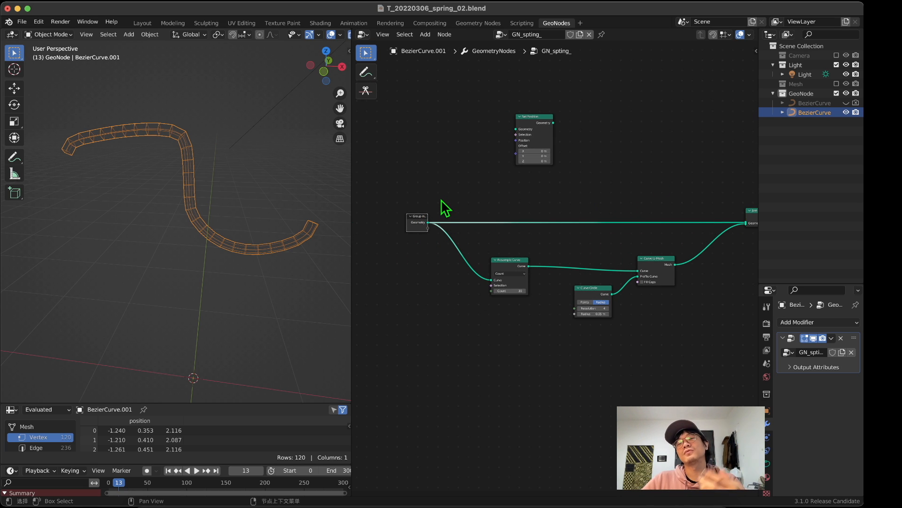
Step: Move Curve to Mesh and Curve Circle away from Resample Curve, and place Curve Circle just below Curve to Mesh
left_click_drag(540, 130, 557, 162)
scroll(544, 204, "right", 5)
left_click_drag(556, 247, 615, 243)
middle_click_drag(263, 159, 224, 201)
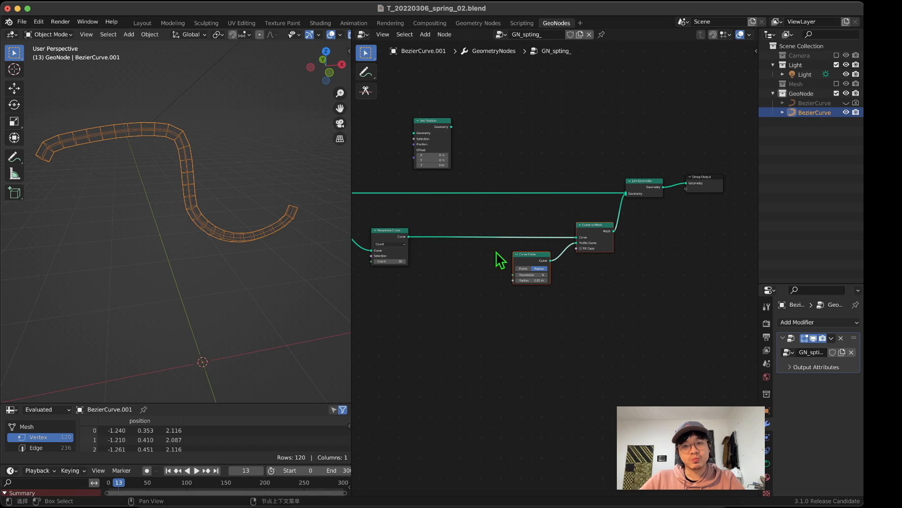
left_click_drag(534, 258, 544, 267)
left_click(597, 283)
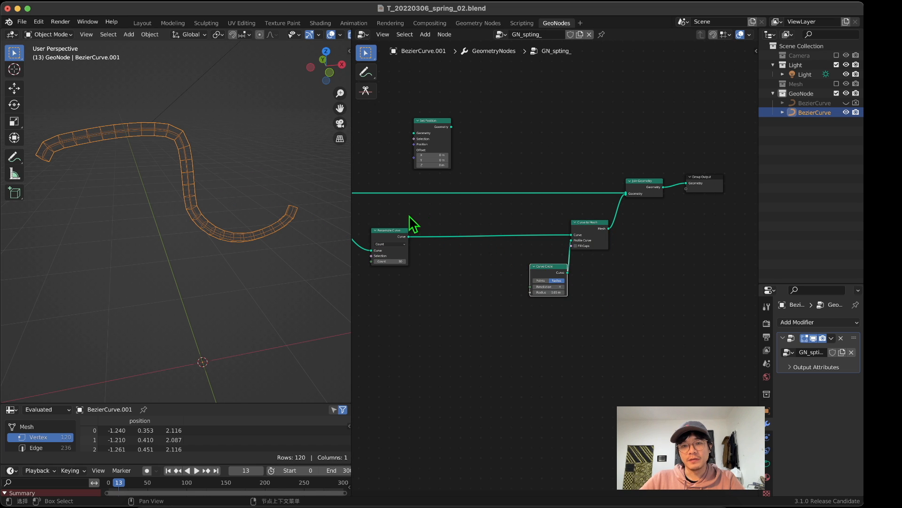
middle_click_drag(409, 215, 466, 210)
scroll(301, 36, "right", 5)
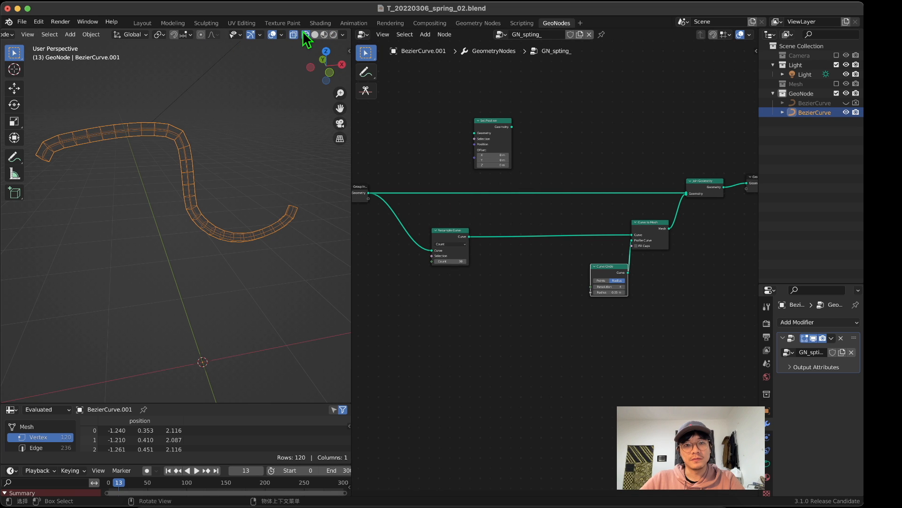
Step: Preview the tube in Solid shading, and return the viewport to Wireframe shading
left_click(315, 35)
middle_click_drag(256, 101, 291, 75)
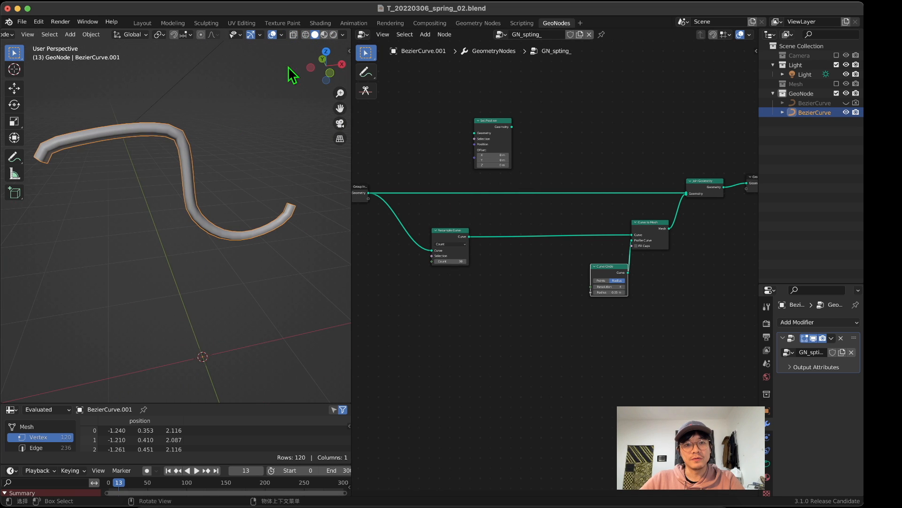
left_click(305, 35)
middle_click_drag(262, 192, 234, 197)
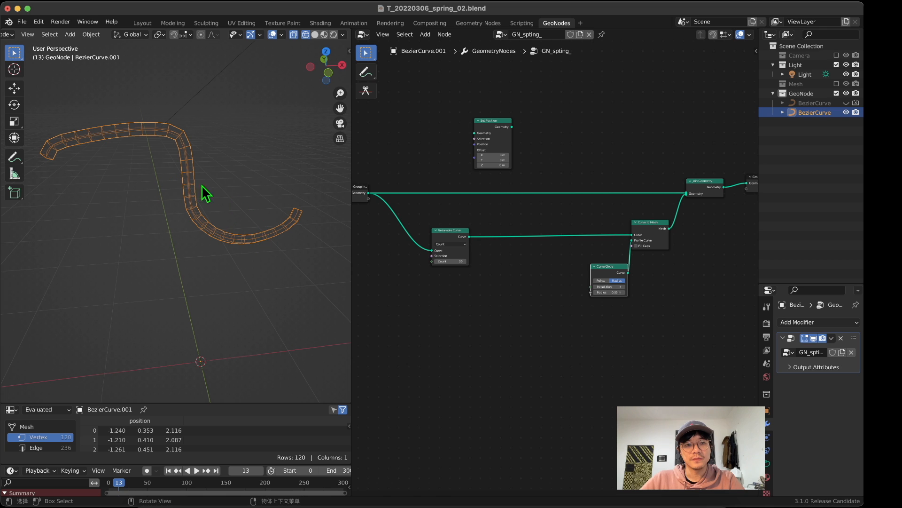
Step: Insert the parked Set Position node between Resample Curve and Curve to Mesh, and tuck Curve Circle directly under Curve to Mesh
middle_click_drag(488, 277, 509, 243)
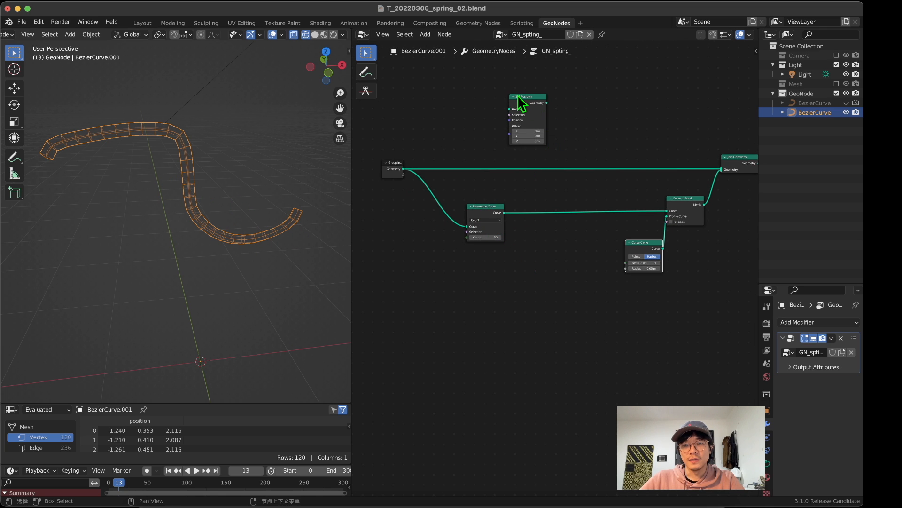
left_click(586, 212)
middle_click_drag(603, 261, 544, 265)
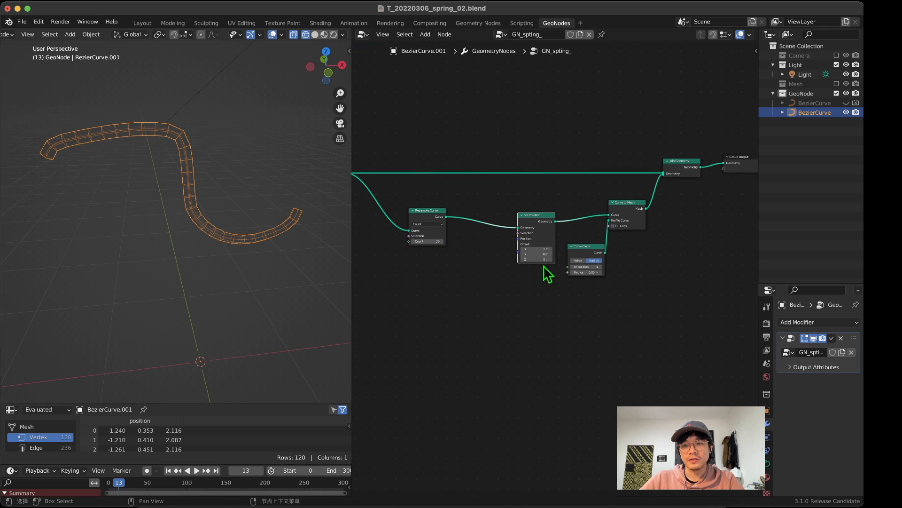
left_click_drag(588, 252, 629, 249)
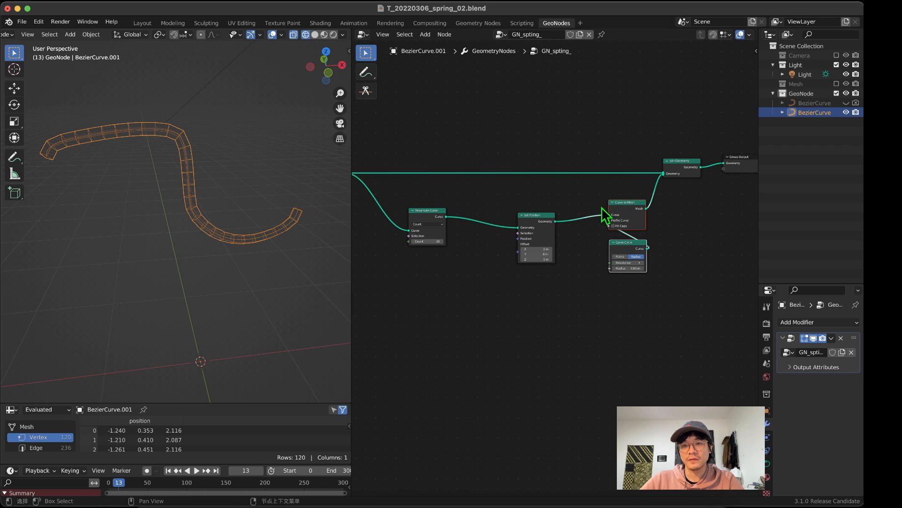
Step: Move Group Input and Resample Curve away from Set Position, view the tube from several angles, and nudge both nodes up
middle_click_drag(400, 212, 470, 214)
left_click_drag(370, 147, 498, 266)
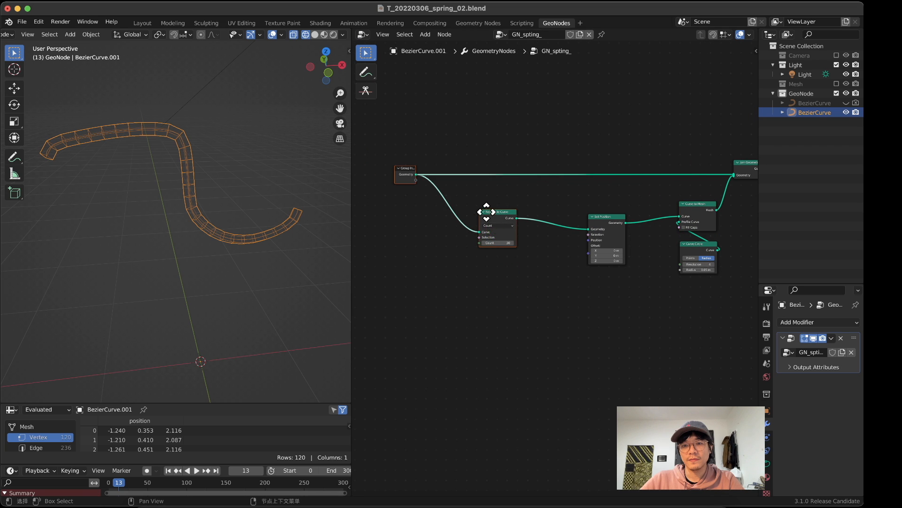
left_click_drag(487, 212, 448, 208)
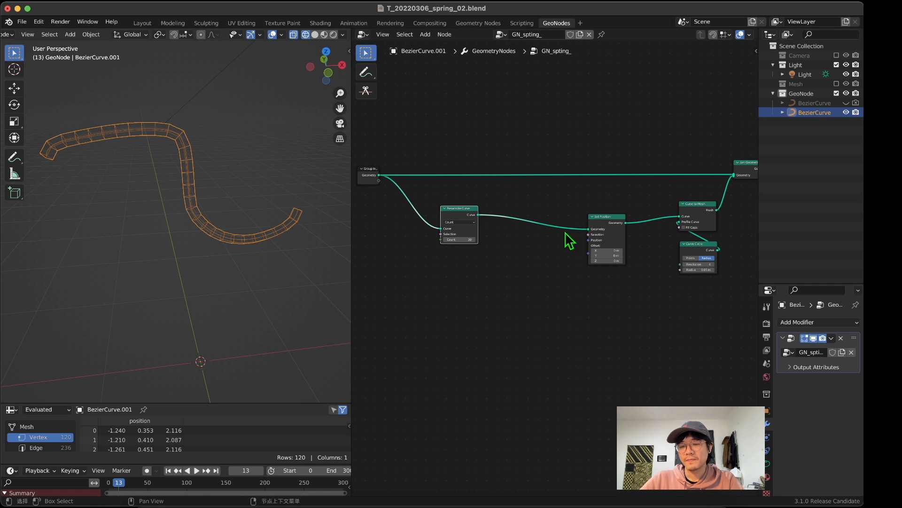
left_click_drag(616, 224, 618, 220)
middle_click_drag(159, 170, 142, 179)
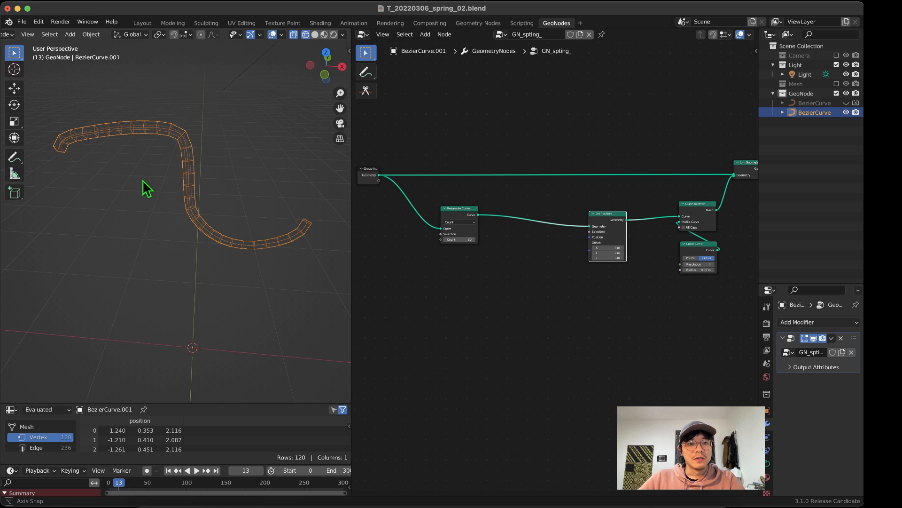
mouse_move(140, 141)
middle_mouse_down()
mouse_move(163, 121)
mouse_move(132, 134)
middle_mouse_up()
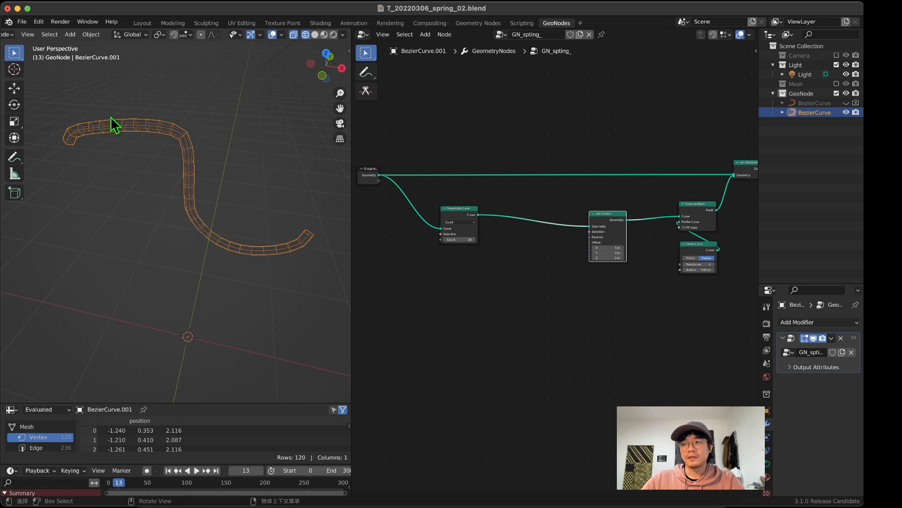
middle_click_drag(111, 116, 190, 98)
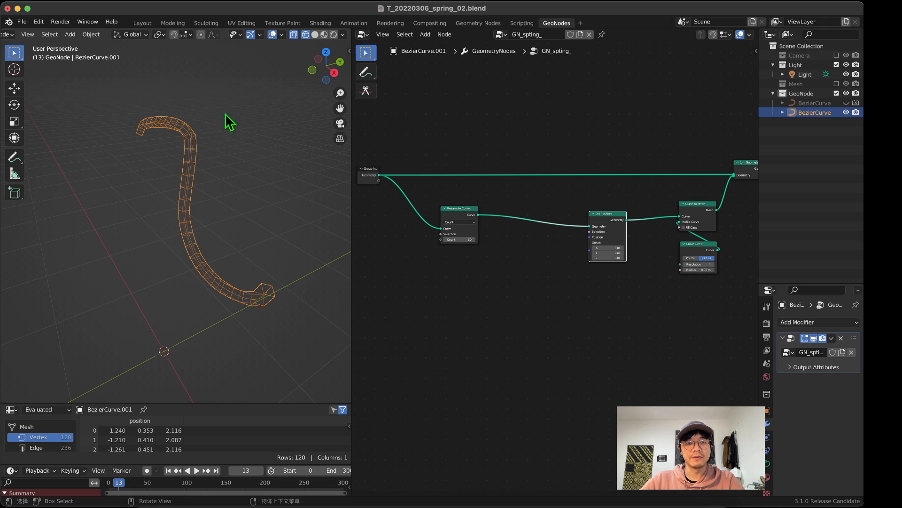
middle_click_drag(187, 227, 216, 207)
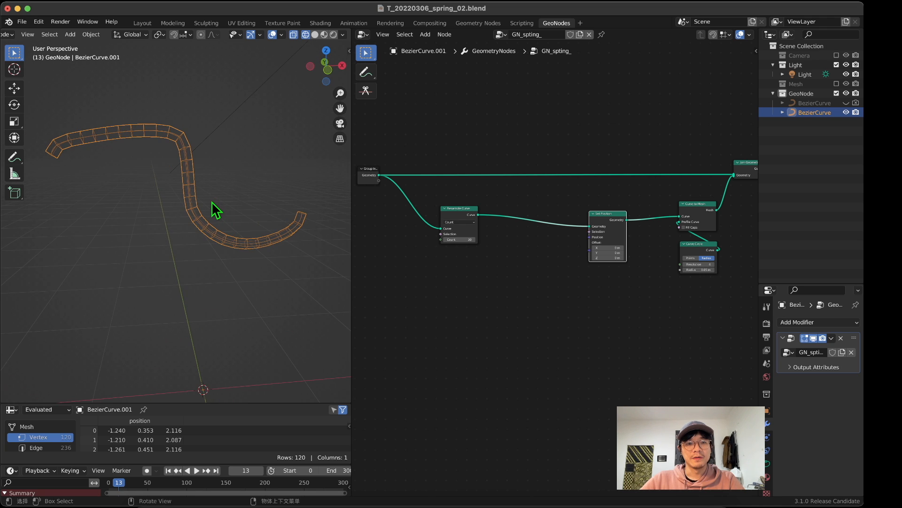
scroll(212, 199, "down", 2)
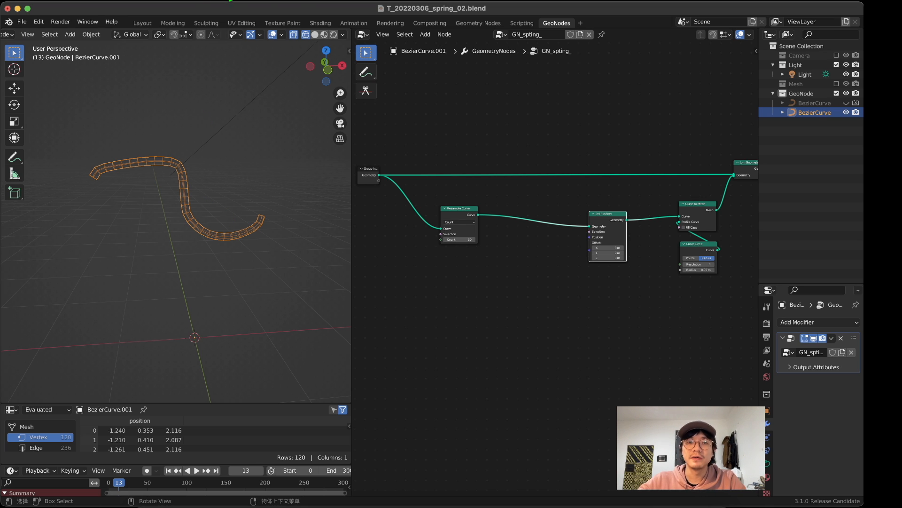
left_click_drag(380, 178, 383, 173)
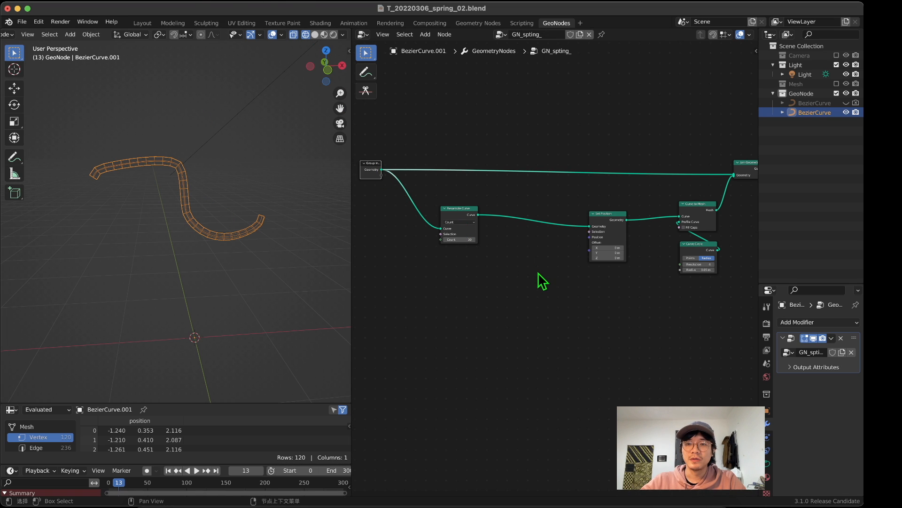
left_click_drag(467, 212, 464, 203)
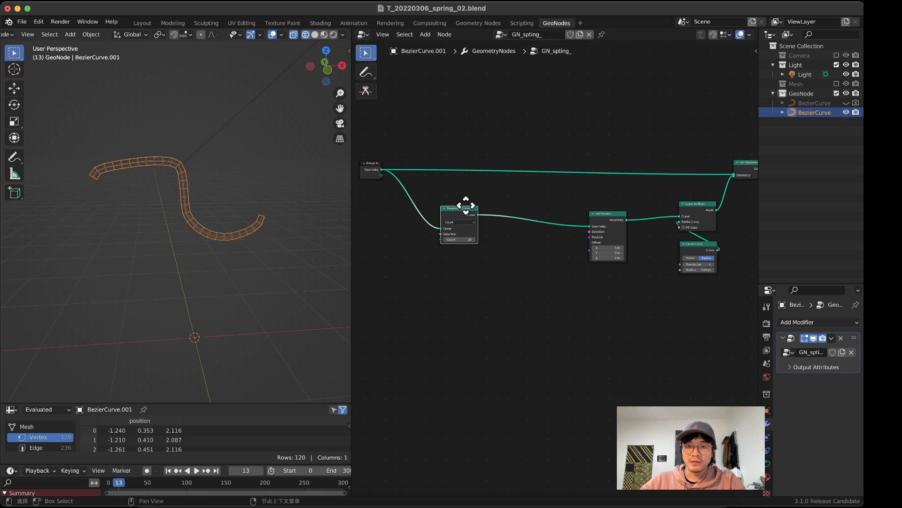
Step: Add a Math node below Resample Curve, and place a duplicate of it underneath
key("shift+a")
left_click(505, 274)
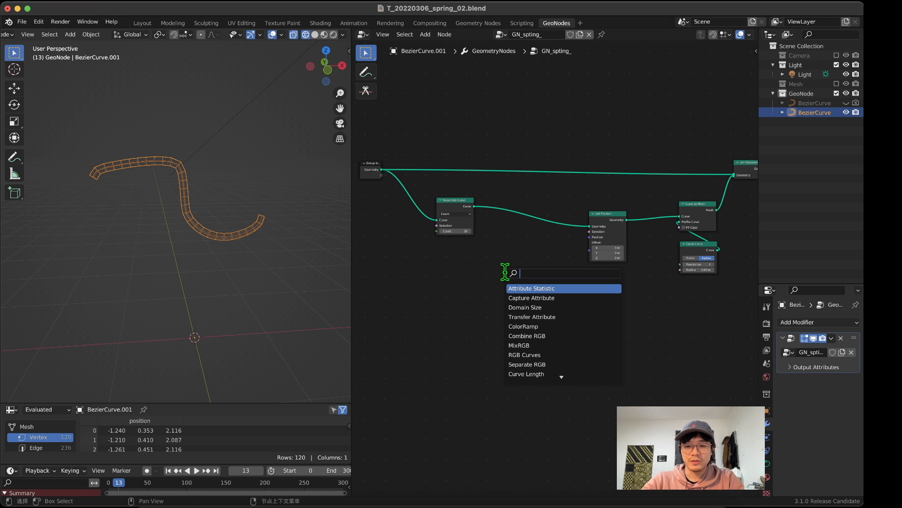
type("sin")
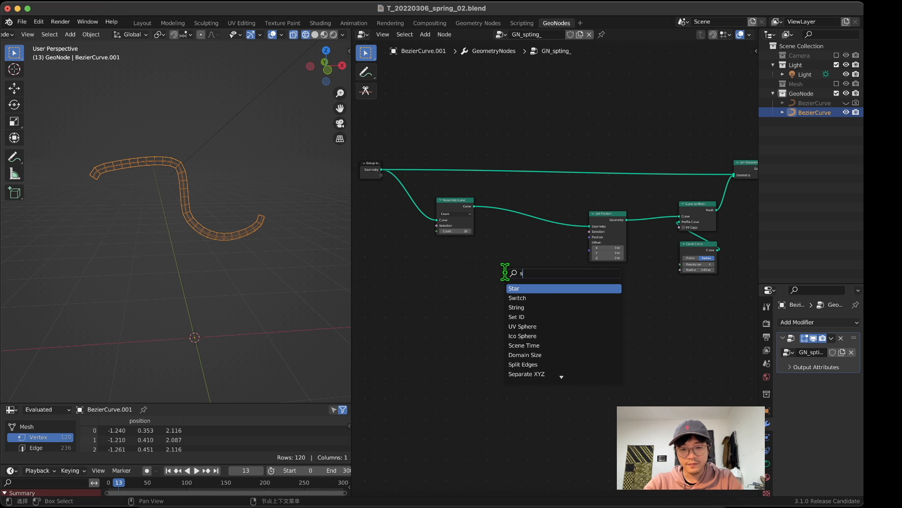
key("BackSpace")
key("BackSpace")
key("BackSpace")
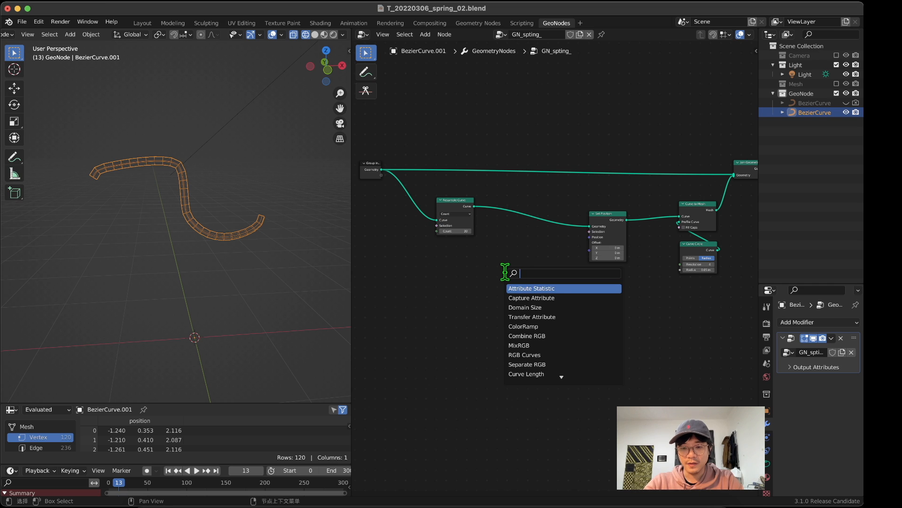
type("math")
key("Return")
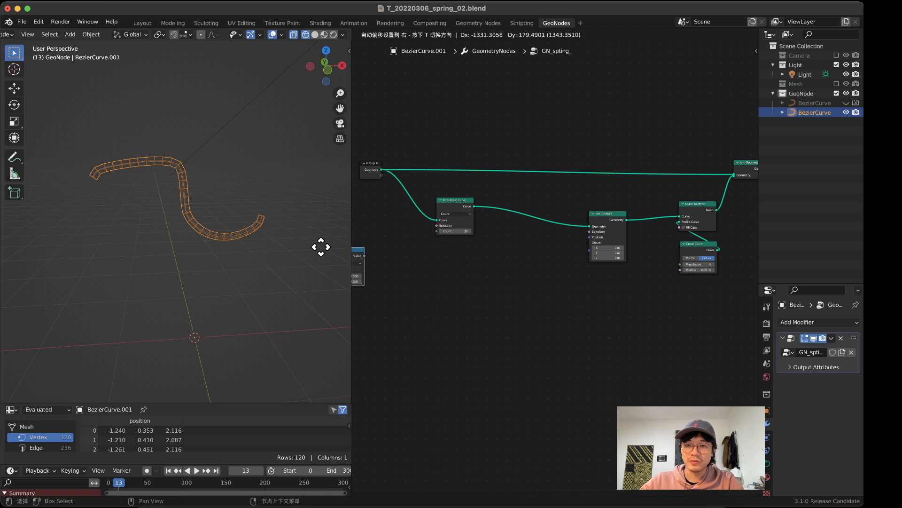
left_click(470, 257)
key("shift+d")
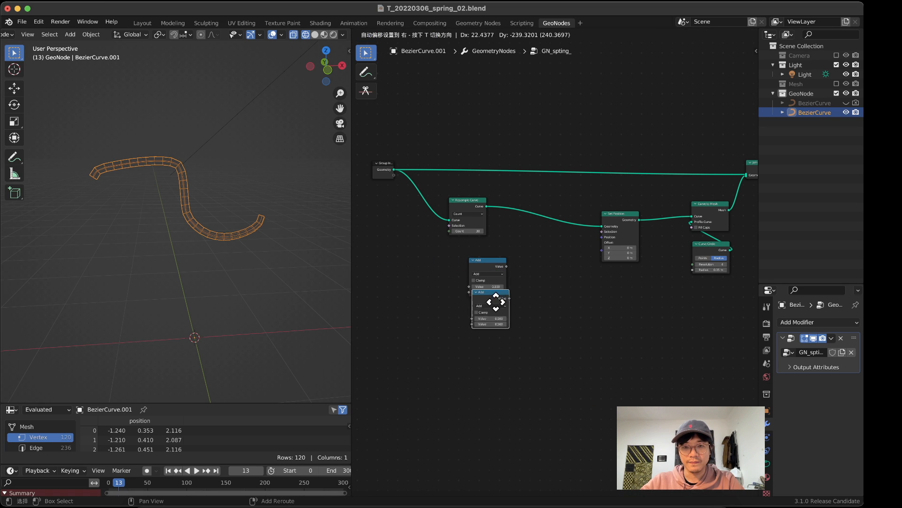
left_click(489, 325)
Step: Set the upper Math node's operation to Sine and the lower duplicate's operation to Cosine
scroll(444, 308, "up", 3)
key("shift+a")
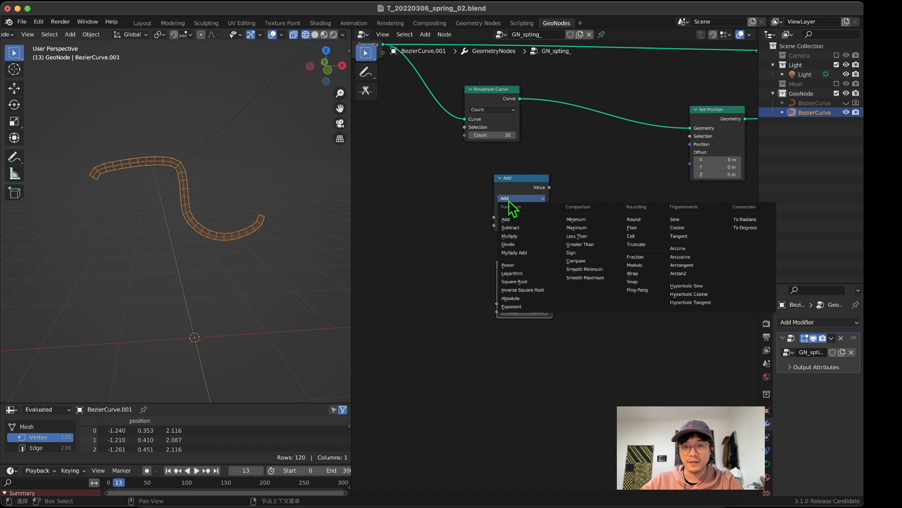
key("Escape")
left_click(540, 200)
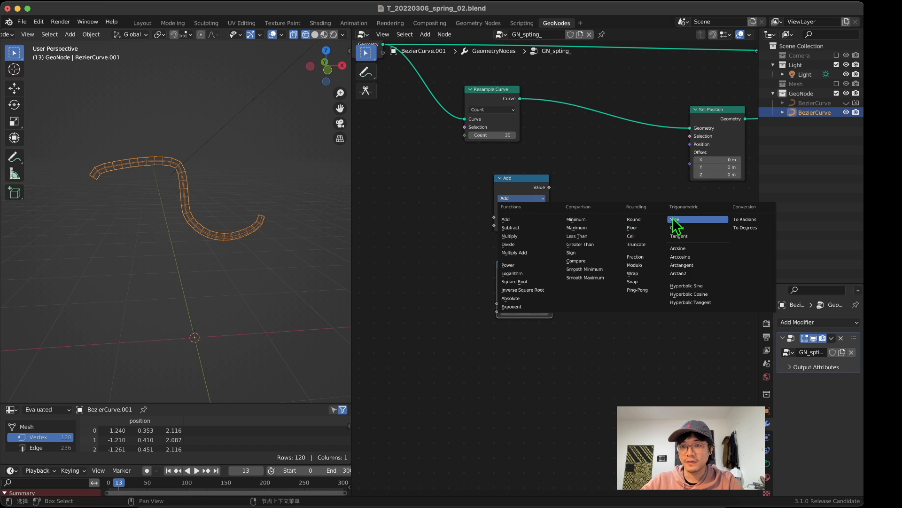
left_click(688, 219)
left_click(524, 285)
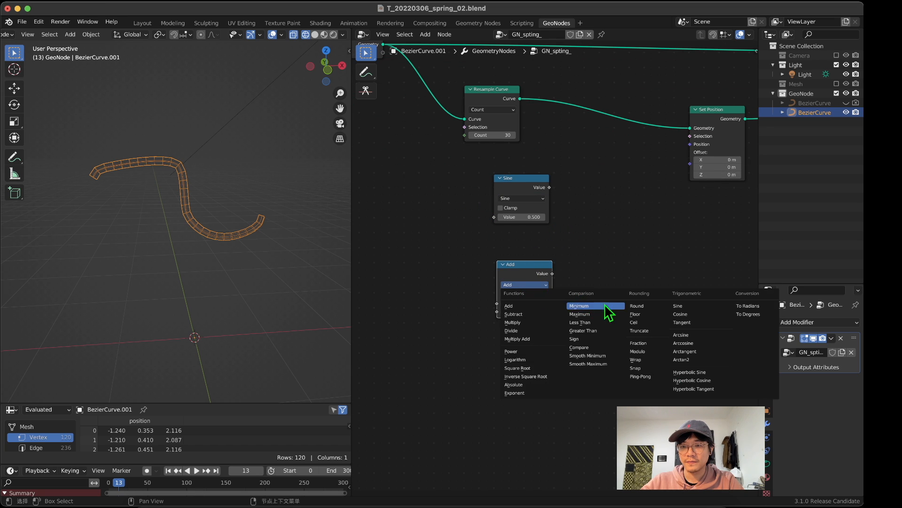
left_click(680, 314)
middle_click_drag(570, 250, 528, 282)
middle_click_drag(603, 186, 563, 222)
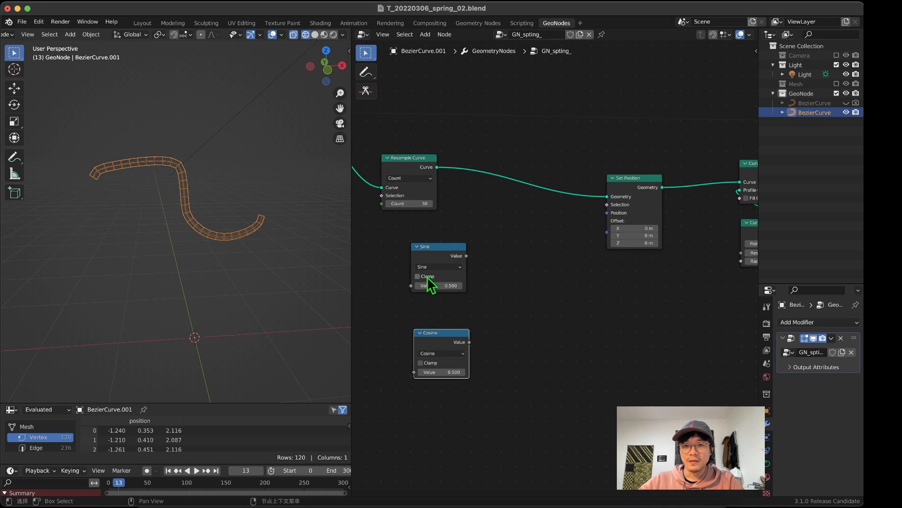
Step: Move the Cosine node up so it sits directly beneath the Sine node
left_click_drag(458, 343, 455, 314)
Step: Sketch a sine wave across a horizontal axis with the Annotate tool, and mark its upper and lower halves
left_click(366, 73)
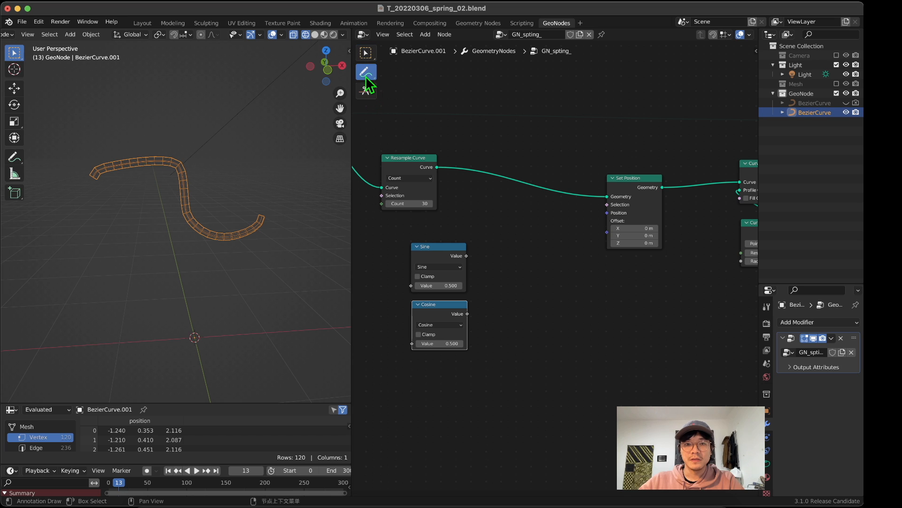
middle_click_drag(598, 276, 545, 237)
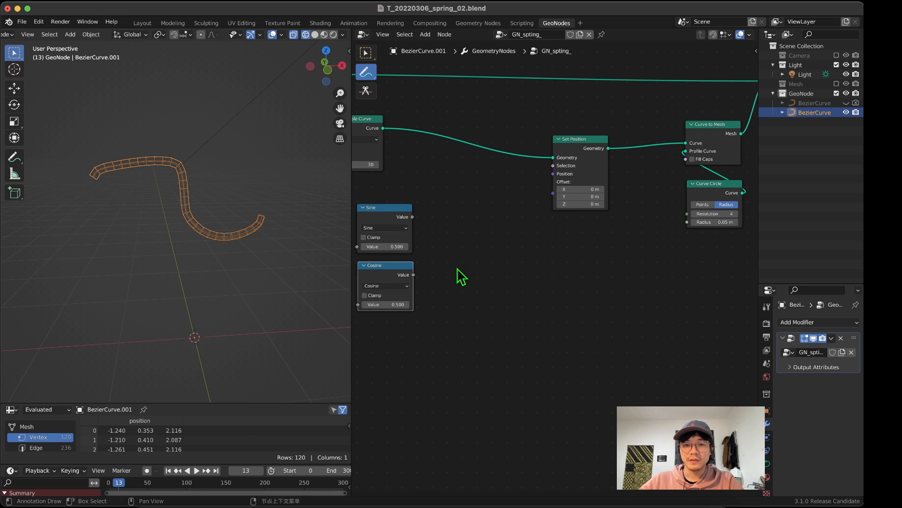
mouse_move(457, 299)
left_mouse_down()
mouse_move(519, 263)
mouse_move(564, 352)
mouse_move(622, 294)
mouse_move(621, 274)
left_mouse_up()
left_click_drag(440, 296, 659, 302)
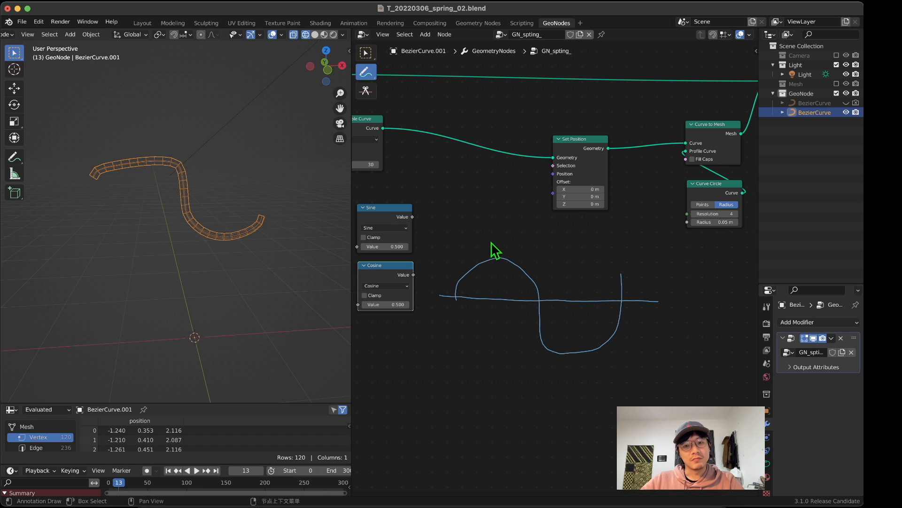
left_click_drag(488, 254, 501, 235)
left_click_drag(583, 329, 586, 323)
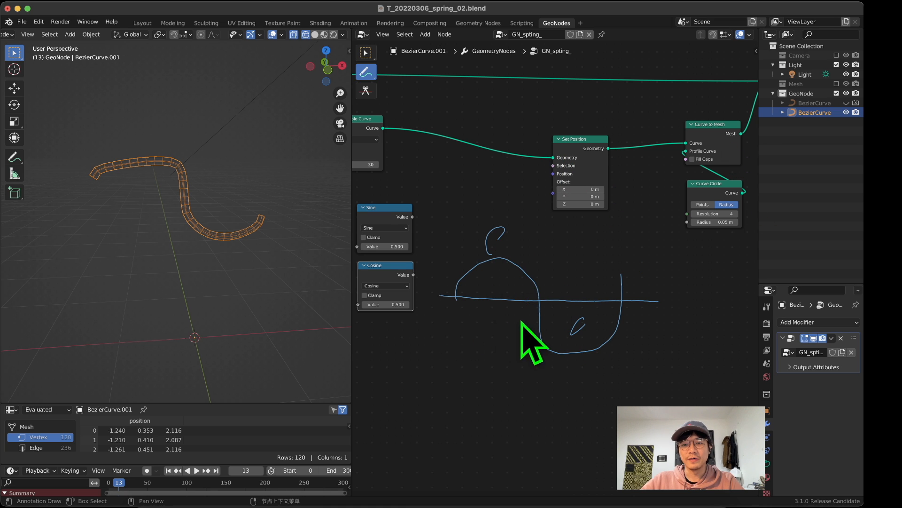
middle_click_drag(523, 276, 552, 246)
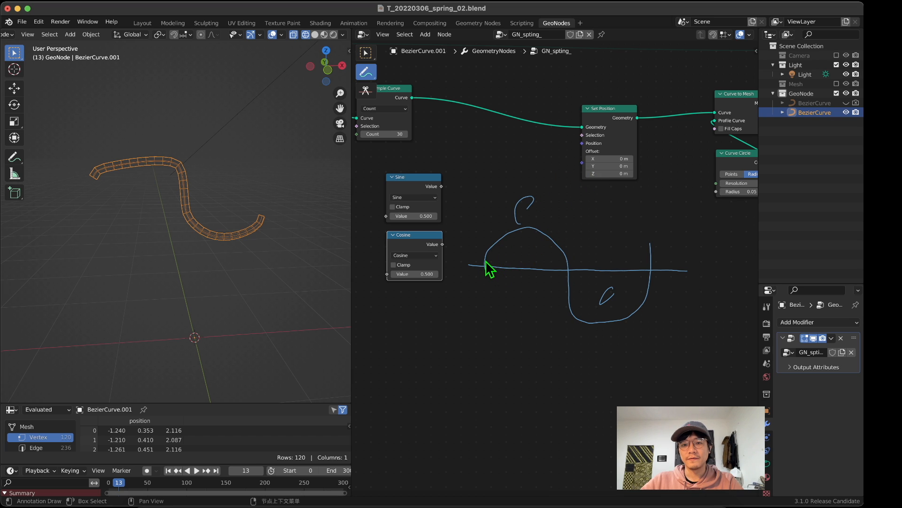
Step: Draw repeated circles around the wave's first half, erase all the annotation strokes, and return to the Select tool
mouse_move(487, 267)
left_mouse_down()
mouse_move(487, 282)
mouse_move(533, 297)
mouse_move(569, 270)
mouse_move(517, 210)
mouse_move(529, 303)
mouse_move(537, 207)
mouse_move(526, 322)
mouse_move(538, 217)
left_mouse_up()
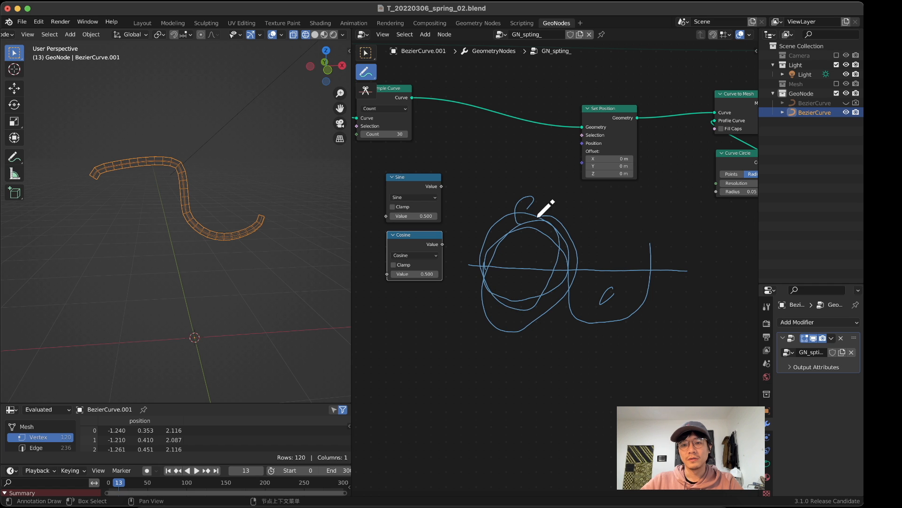
middle_click_drag(554, 236, 533, 237)
mouse_move(515, 232)
left_mouse_down()
mouse_move(501, 253)
mouse_move(503, 227)
mouse_move(524, 229)
mouse_move(489, 214)
mouse_move(495, 268)
mouse_move(485, 297)
mouse_move(515, 299)
mouse_move(541, 241)
mouse_move(538, 320)
mouse_move(554, 329)
mouse_move(576, 299)
mouse_move(578, 330)
mouse_move(620, 261)
mouse_move(685, 233)
mouse_move(671, 270)
left_mouse_up()
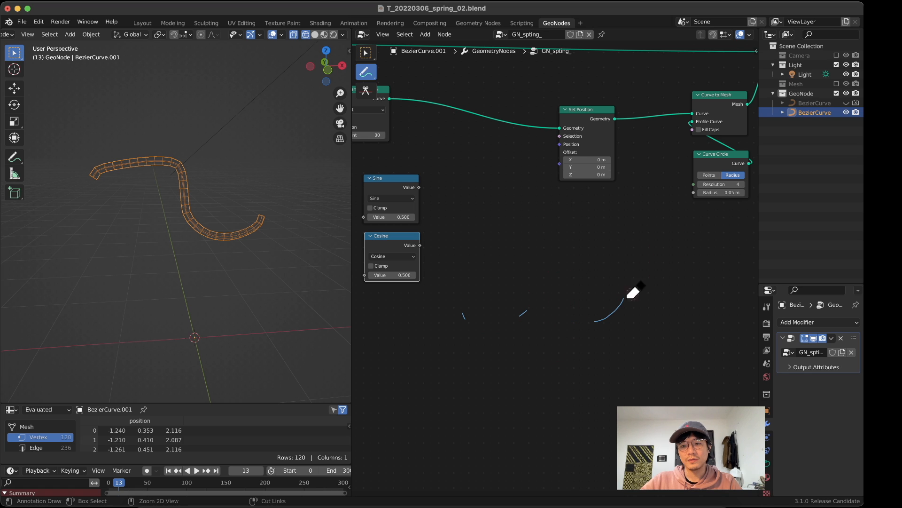
mouse_move(630, 297)
left_mouse_down("ctrl")
mouse_move(550, 312)
mouse_move(460, 314)
left_mouse_up("ctrl")
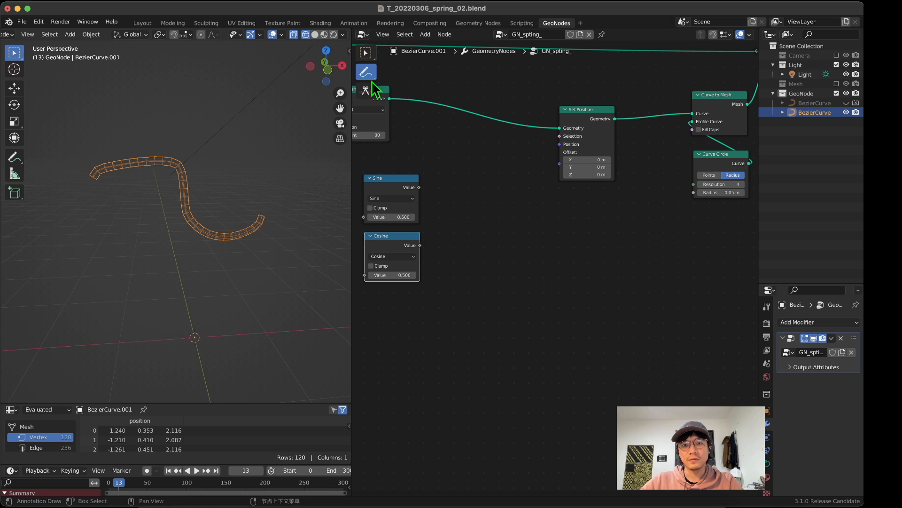
left_click(365, 53)
mouse_move(476, 193)
middle_mouse_down()
mouse_move(520, 208)
mouse_move(502, 244)
middle_mouse_up()
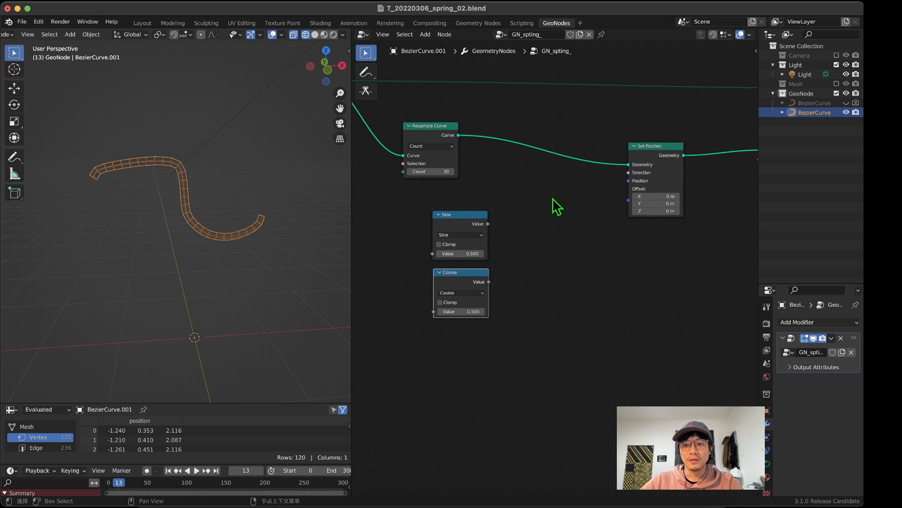
Step: Try a Y offset on Set Position and cancel it, view the tube from other angles, and nudge the node up slightly
mouse_move(653, 185)
left_mouse_down()
mouse_move(673, 197)
mouse_move(645, 197)
left_mouse_up()
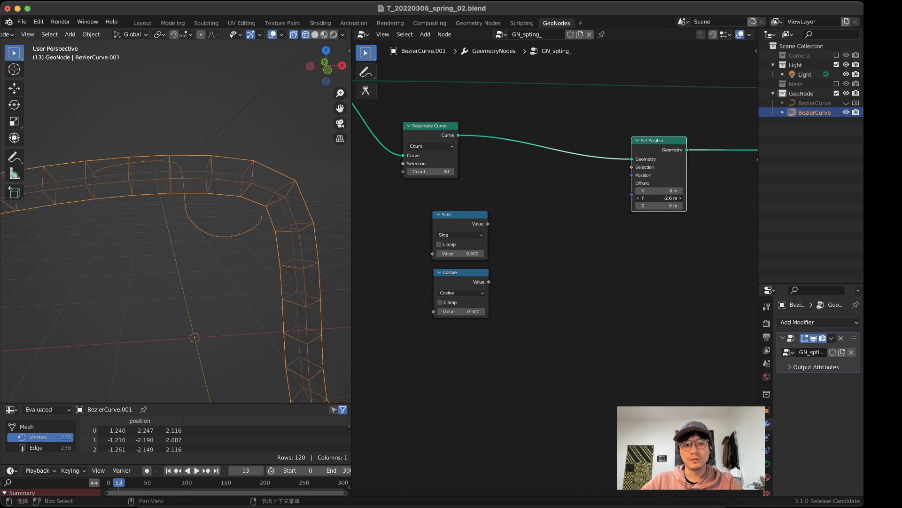
key("Escape")
middle_click_drag(170, 204, 206, 210)
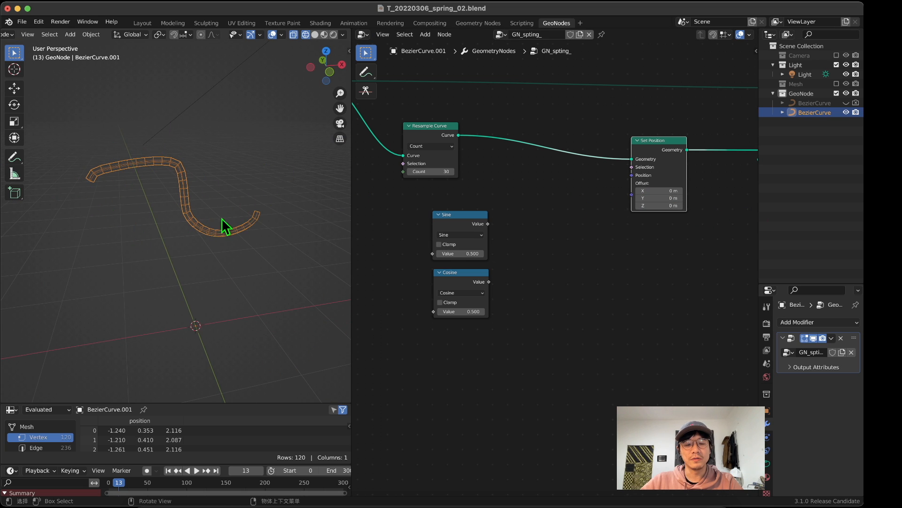
middle_click_drag(221, 218, 100, 165)
mouse_move(202, 173)
middle_mouse_down()
mouse_move(137, 178)
mouse_move(196, 168)
middle_mouse_up()
left_click_drag(664, 143, 667, 138)
Step: Add a Combine XYZ node between the Sine and Cosine nodes and Set Position
key("shift+a")
left_click(525, 180)
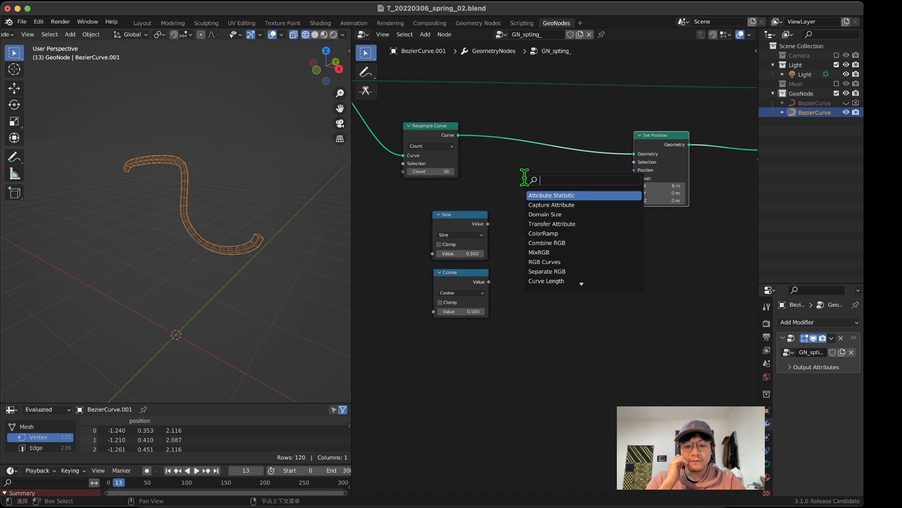
type("con")
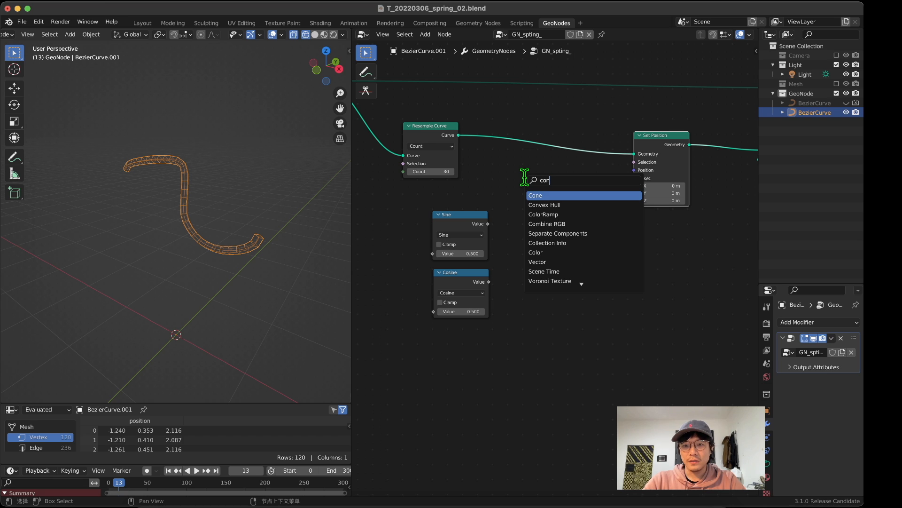
type("b")
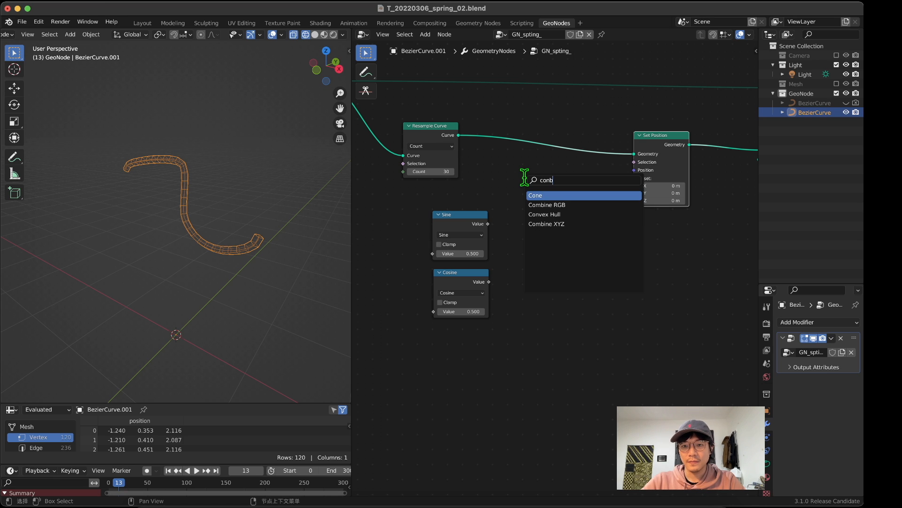
key("Down")
key("Down")
key("Down")
key("Return")
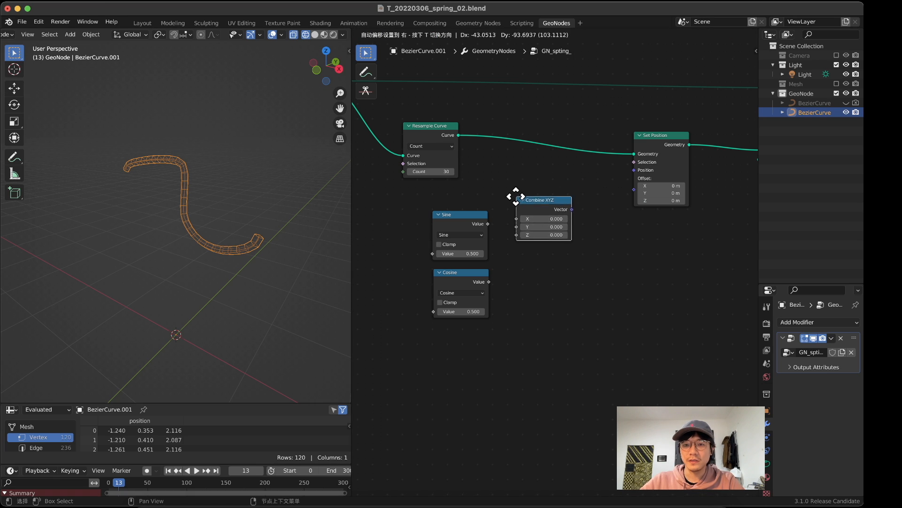
left_click(517, 207)
Step: Connect Sine to X and Cosine to Y of Combine XYZ, and its Vector output to Set Position's Offset
left_click_drag(487, 224, 516, 232)
left_click_drag(489, 282, 519, 241)
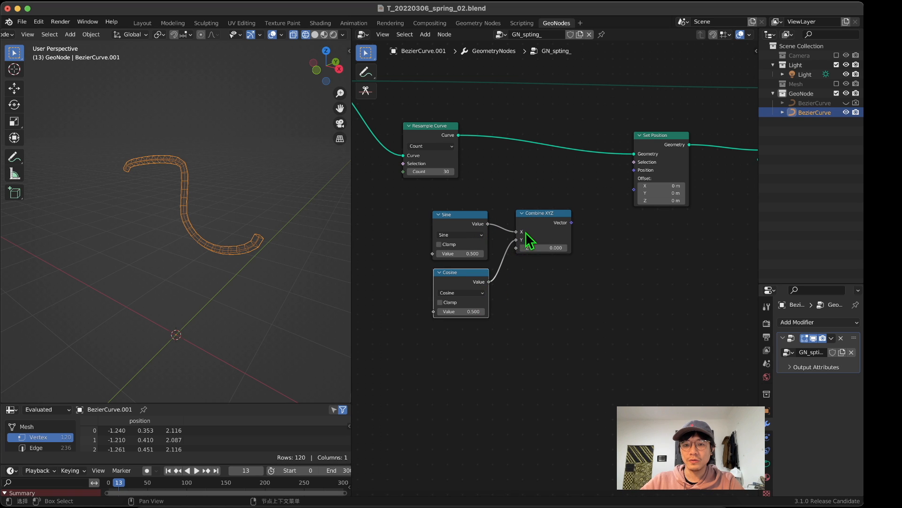
left_click(571, 224)
left_click_drag(572, 223, 634, 189)
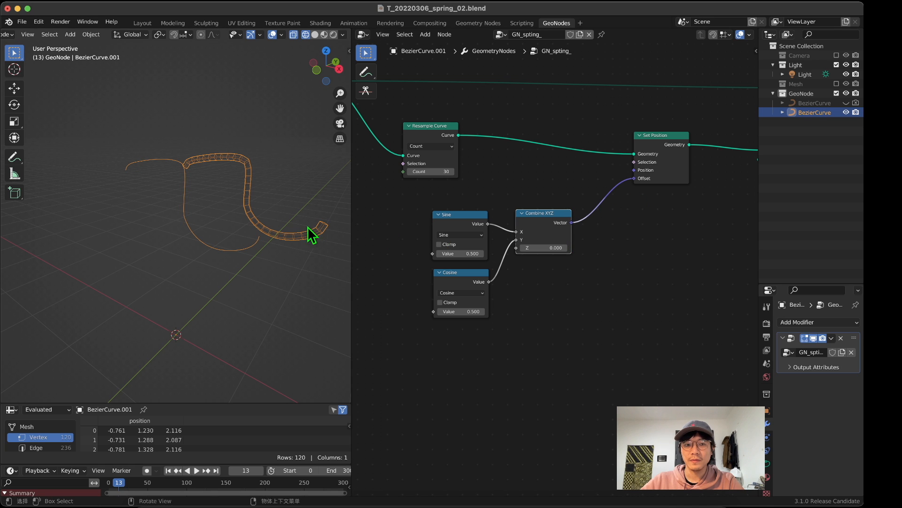
Step: Move Combine XYZ slightly farther from the Math nodes and view the offset tube from several angles
middle_click_drag(312, 232, 218, 252)
left_click_drag(567, 223, 581, 232)
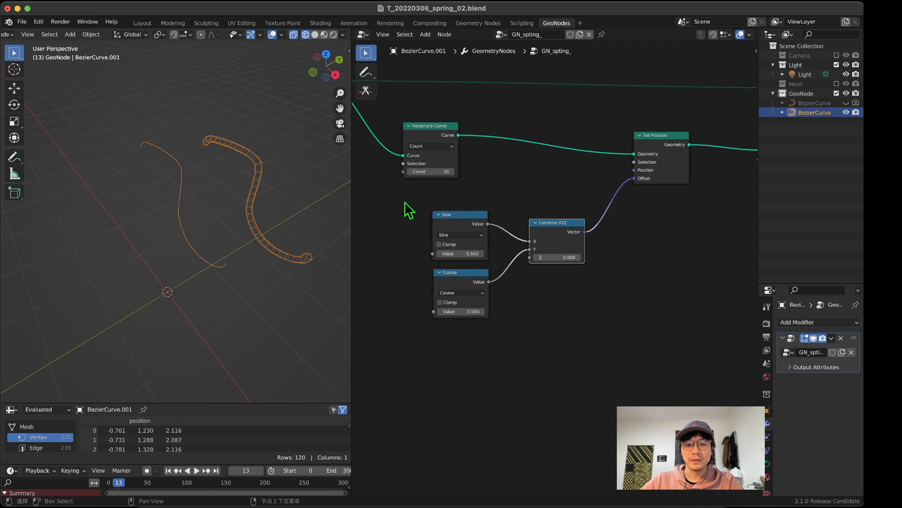
middle_click_drag(221, 194, 376, 187)
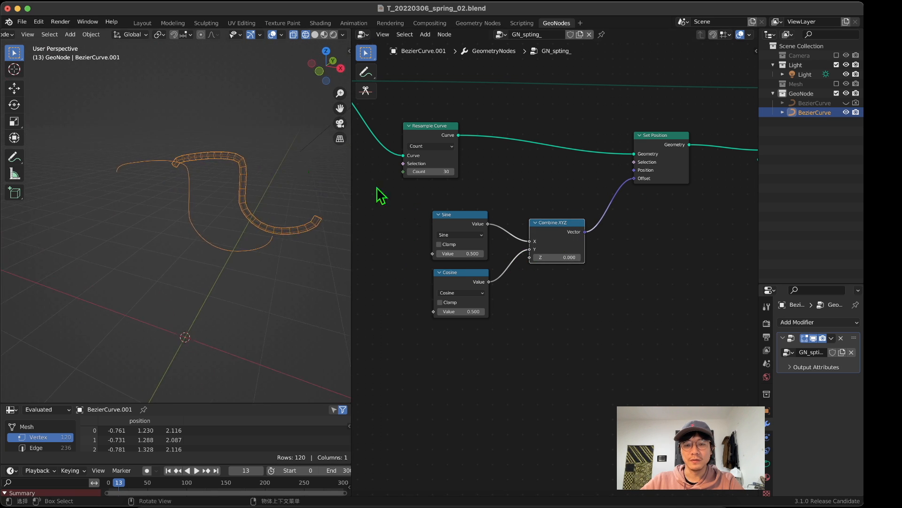
Step: Add a Value node in front of the Sine and Cosine nodes
key("shift+a")
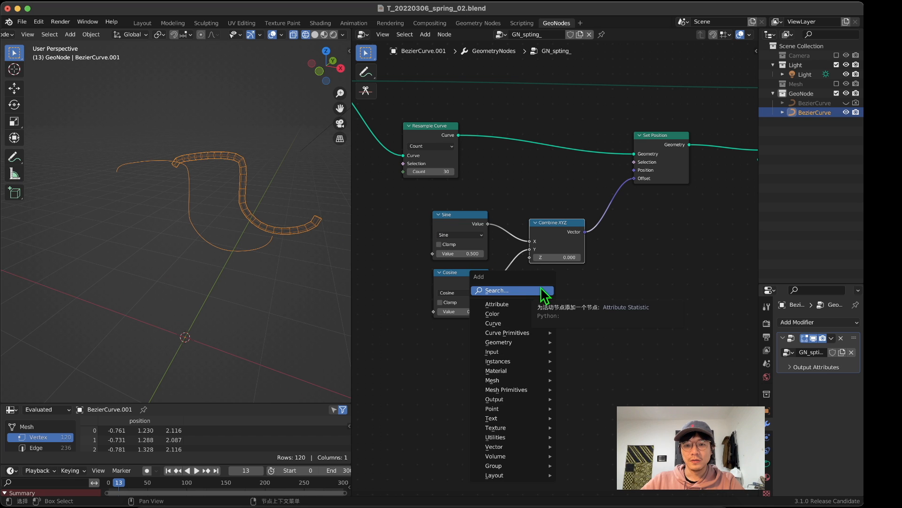
left_click(541, 290)
type("v")
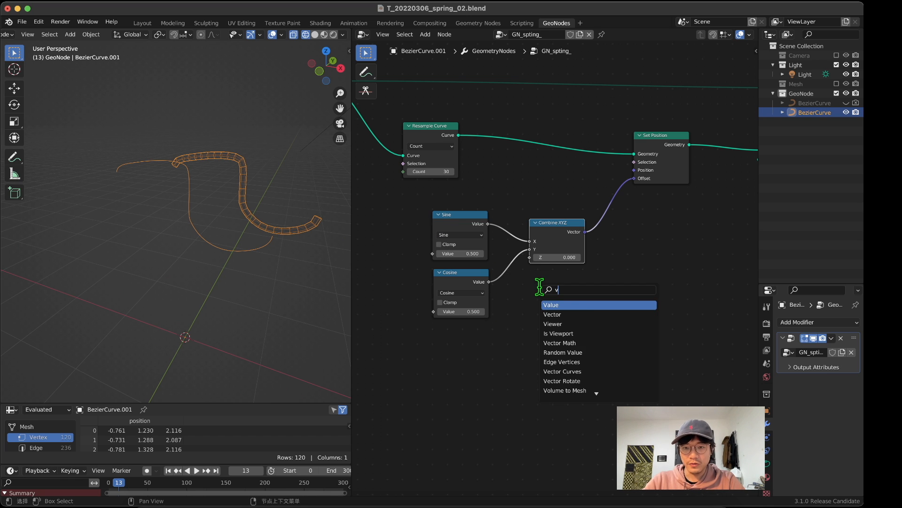
key("Return")
left_click(396, 251)
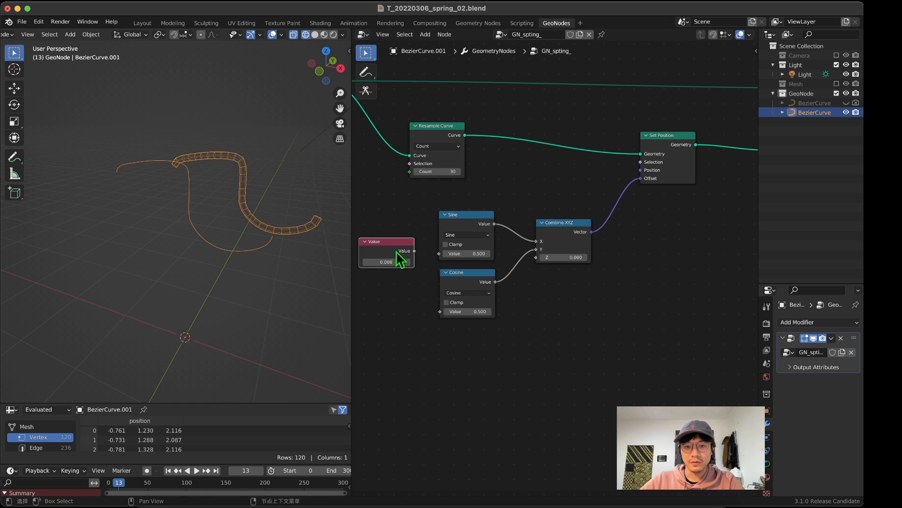
Step: Feed the Value node into both the Sine and Cosine inputs, and move it slightly down and away from them
left_click_drag(414, 251, 442, 313)
middle_click_drag(422, 305, 494, 315)
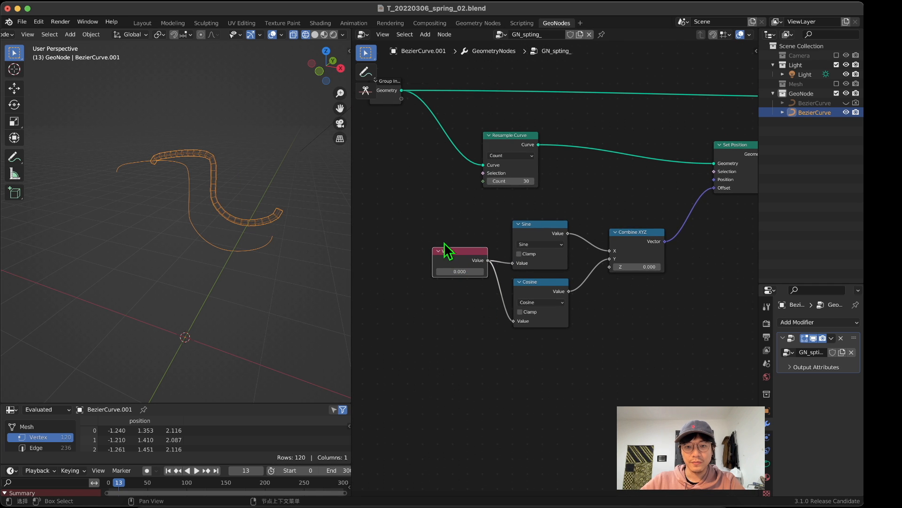
left_click_drag(457, 251, 439, 265)
Step: Vary the Value node's number to preview how the tube shifts around the original curve, and cancel the changes
middle_click_drag(160, 264, 136, 262)
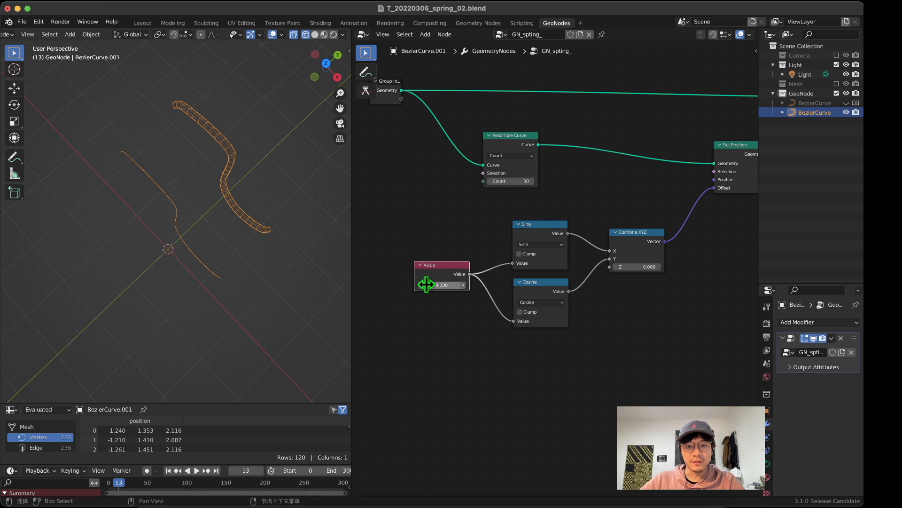
left_click_drag(426, 284, 455, 284)
right_click(442, 284)
mouse_move(222, 206)
middle_mouse_down()
mouse_move(167, 211)
mouse_move(163, 165)
mouse_move(155, 187)
mouse_move(249, 190)
mouse_move(232, 195)
middle_mouse_up()
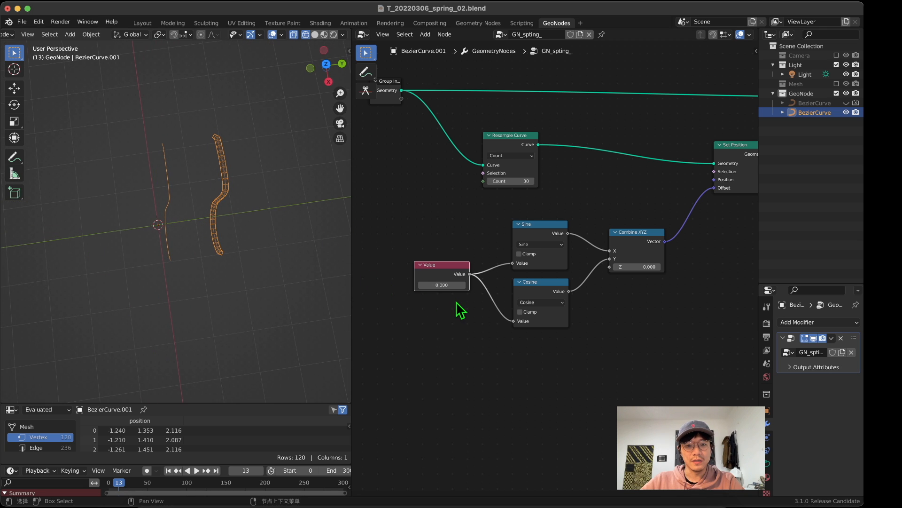
mouse_move(450, 284)
left_mouse_down()
mouse_move(422, 284)
mouse_move(450, 283)
left_mouse_up()
mouse_move(399, 233)
middle_mouse_down()
mouse_move(461, 195)
mouse_move(386, 242)
middle_mouse_up()
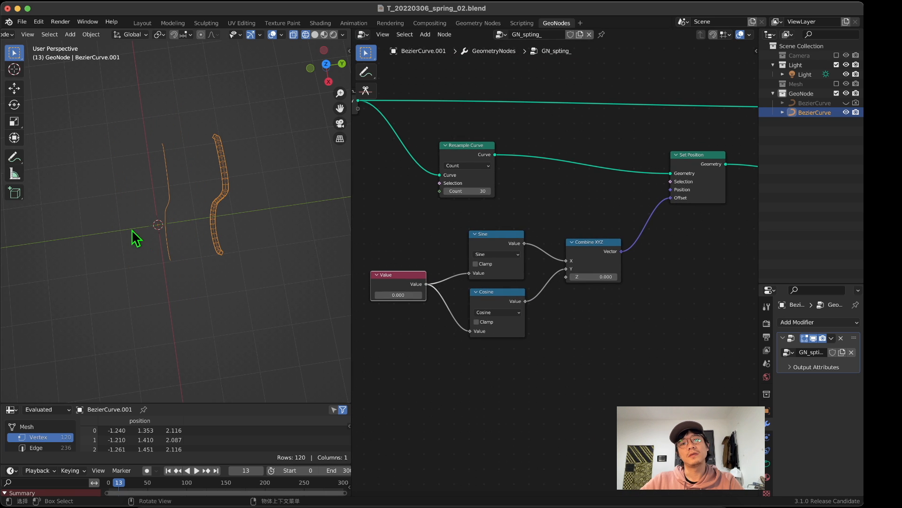
middle_click_drag(135, 235, 203, 161)
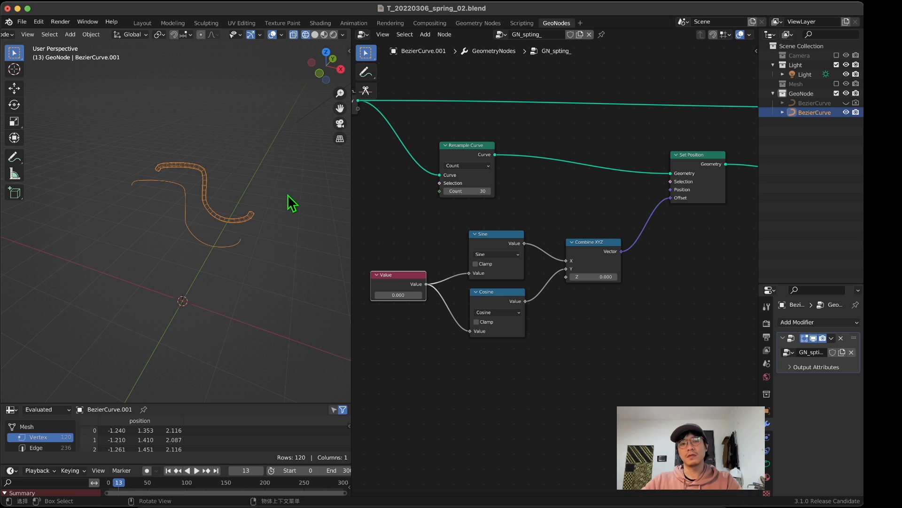
Step: Move Resample Curve up and the Value node farther away from Sine and Cosine to make room between them
scroll(391, 207, "down", 4)
middle_click_drag(391, 207, 418, 204)
left_click(523, 172)
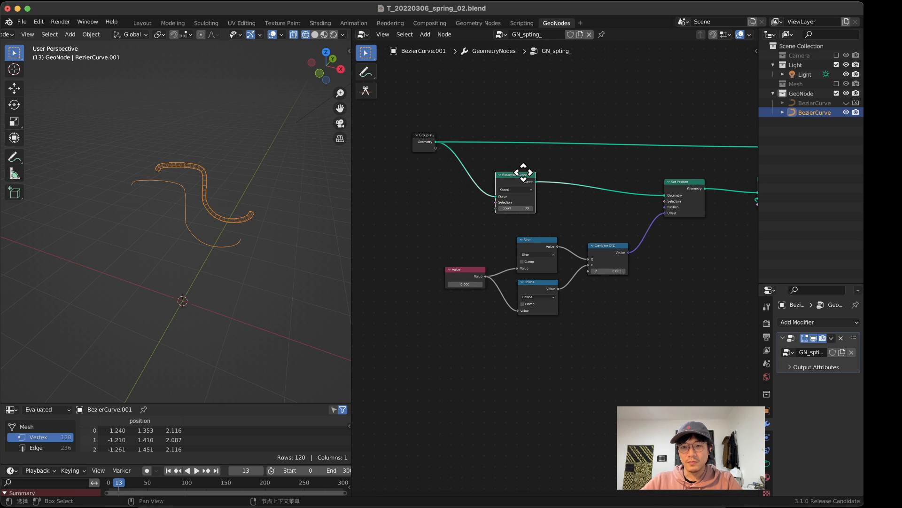
left_click_drag(524, 173, 533, 170)
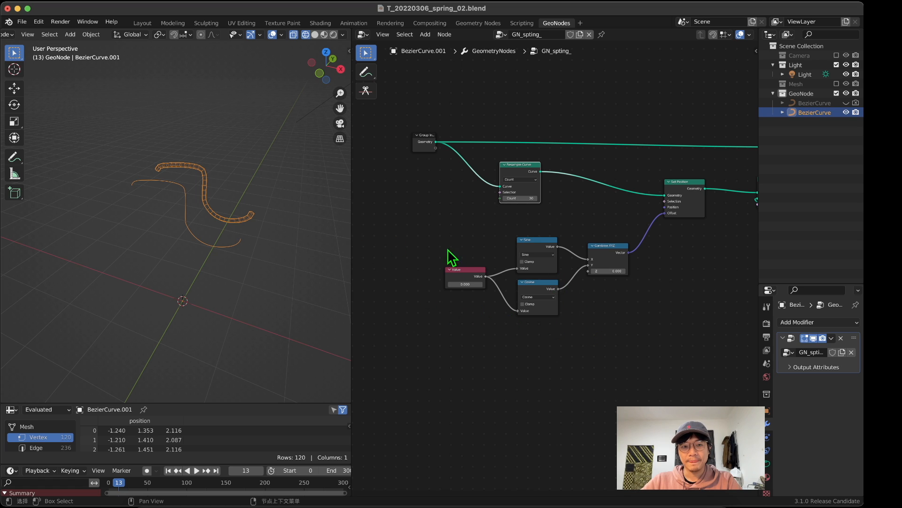
left_click_drag(467, 273, 433, 274)
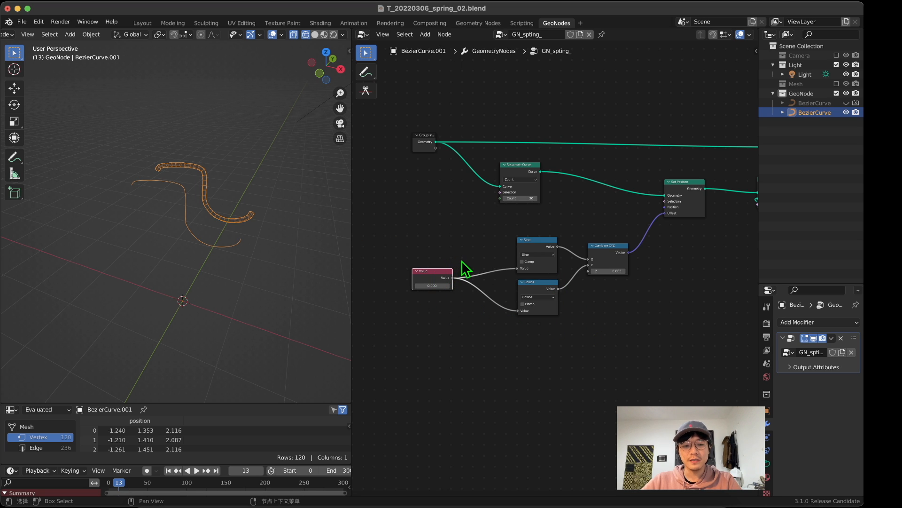
Step: Add a reroute point on the links leaving the Value node and place it close to the Sine and Cosine inputs
right_click_drag(463, 259, 459, 309, "shift")
key("g")
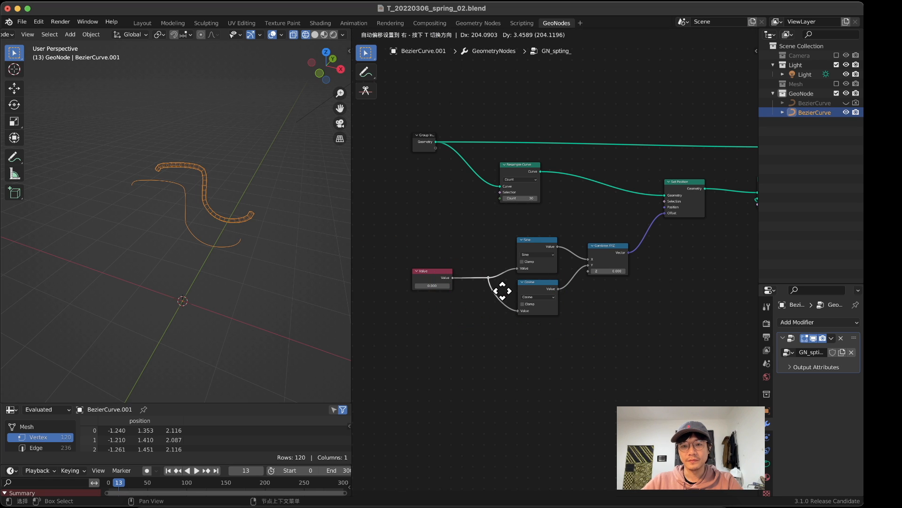
left_click(503, 290)
Step: Add an Index node to the tree and place it directly below the Value node
scroll(238, 223, "up", 5)
scroll(239, 219, "down", 2)
middle_click_drag(240, 216, 233, 216)
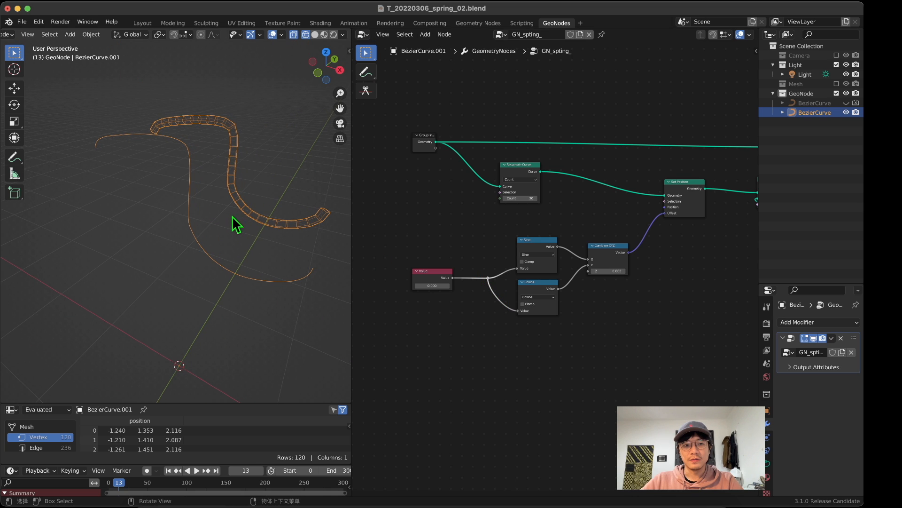
middle_click_drag(465, 235, 457, 244)
key("shift+a")
left_click(445, 227)
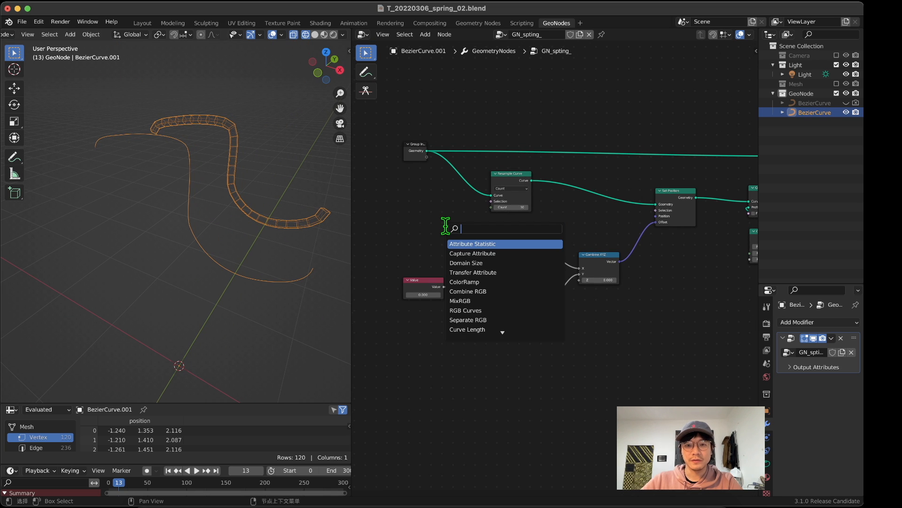
type("index")
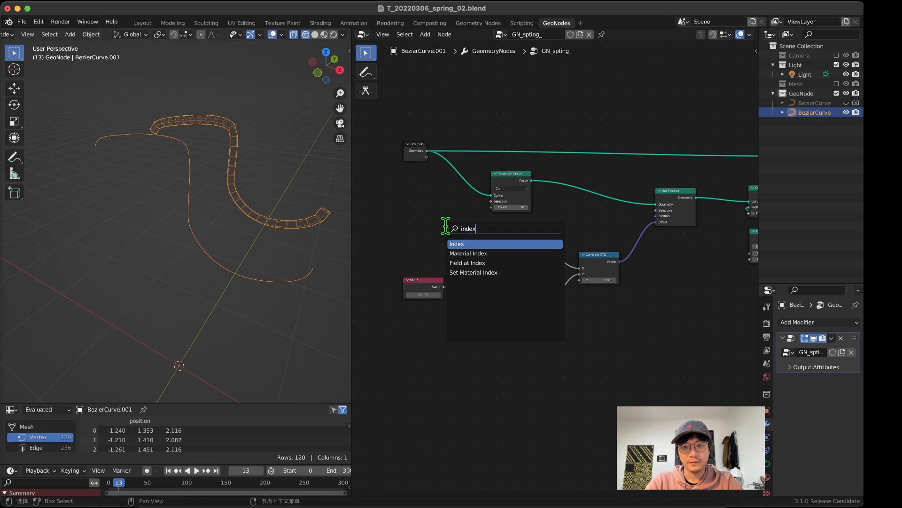
key("Return")
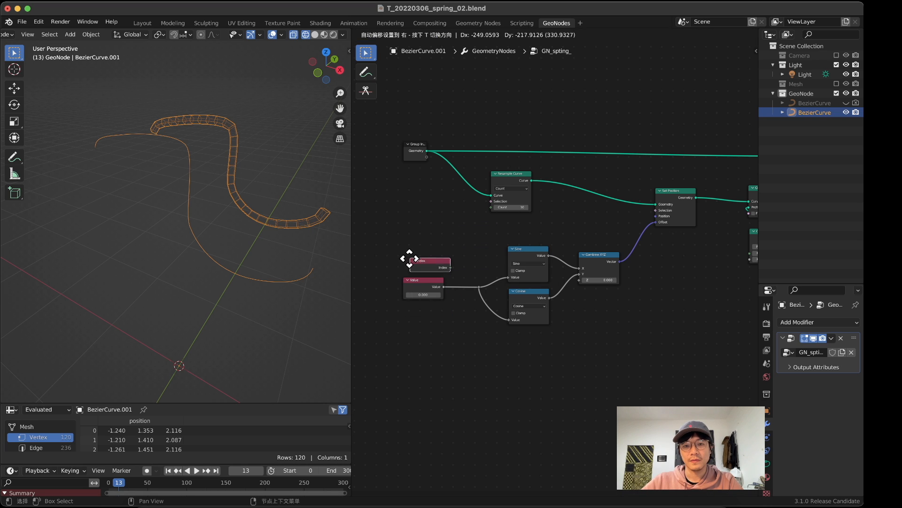
left_click(403, 319)
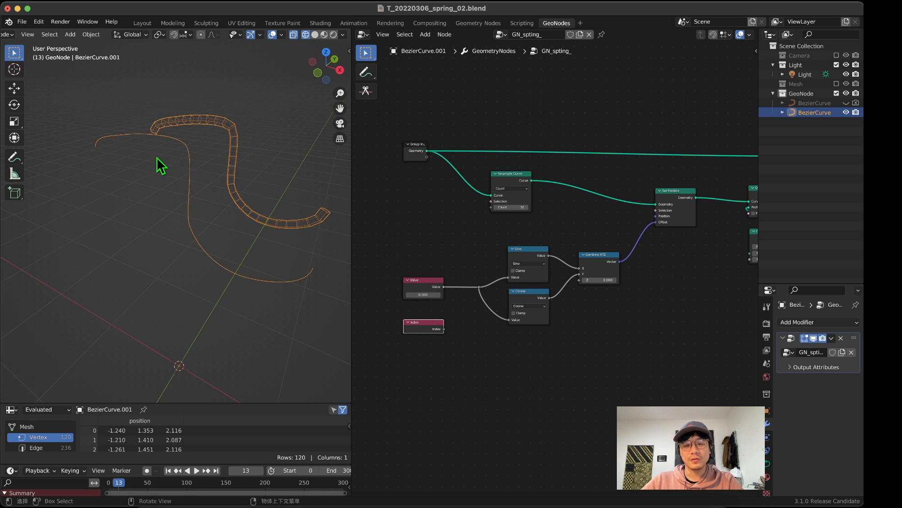
Step: Move the Value node up slightly and connect Index to the reroute feeding Sine and Cosine, replacing the Value input
middle_click_drag(240, 139, 92, 132)
middle_click_drag(162, 128, 111, 118)
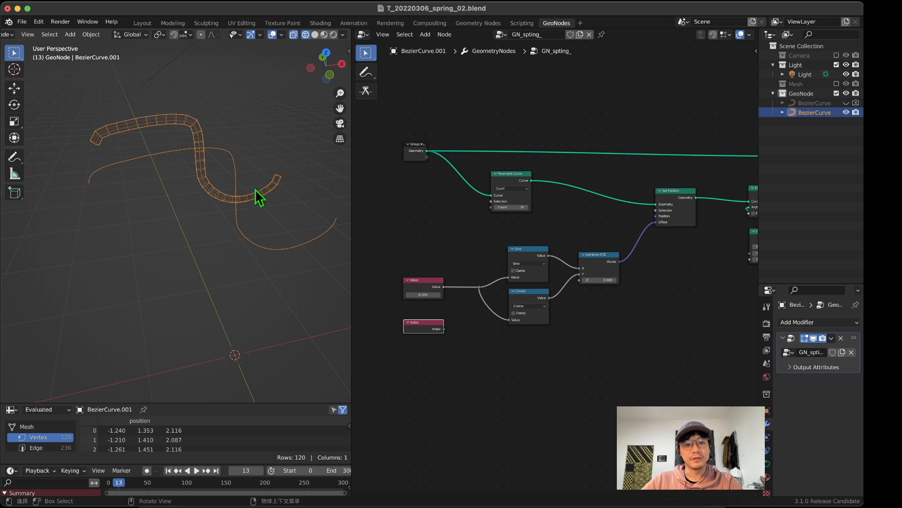
middle_click_drag(255, 189, 258, 196)
left_click(507, 192)
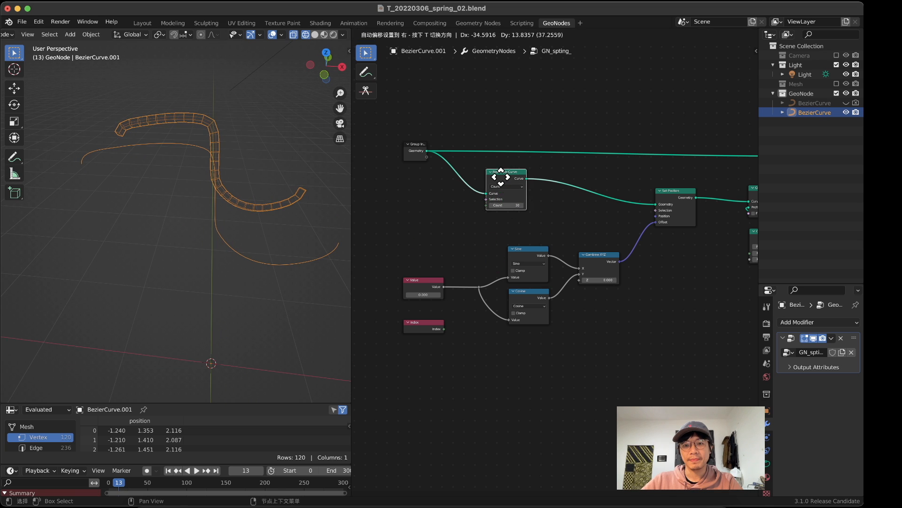
scroll(464, 241, "up", 1)
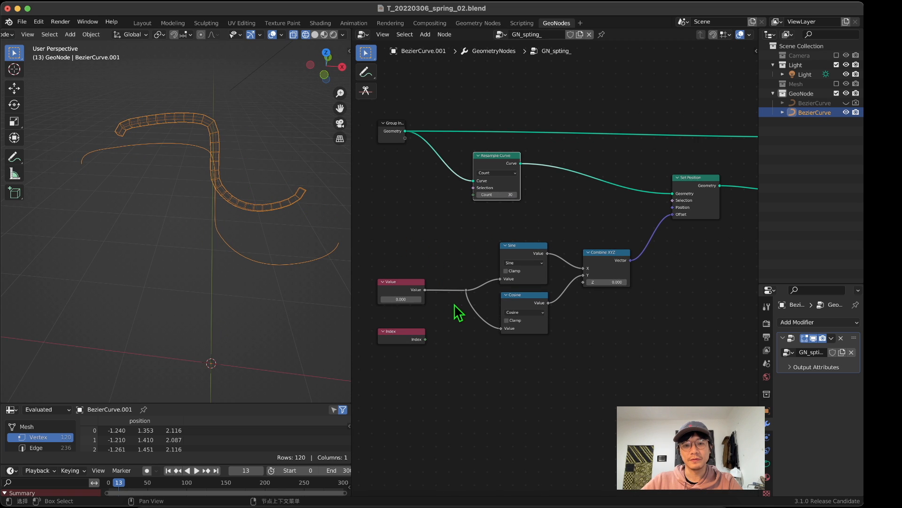
middle_click_drag(436, 316, 473, 242)
left_click_drag(450, 255, 449, 250)
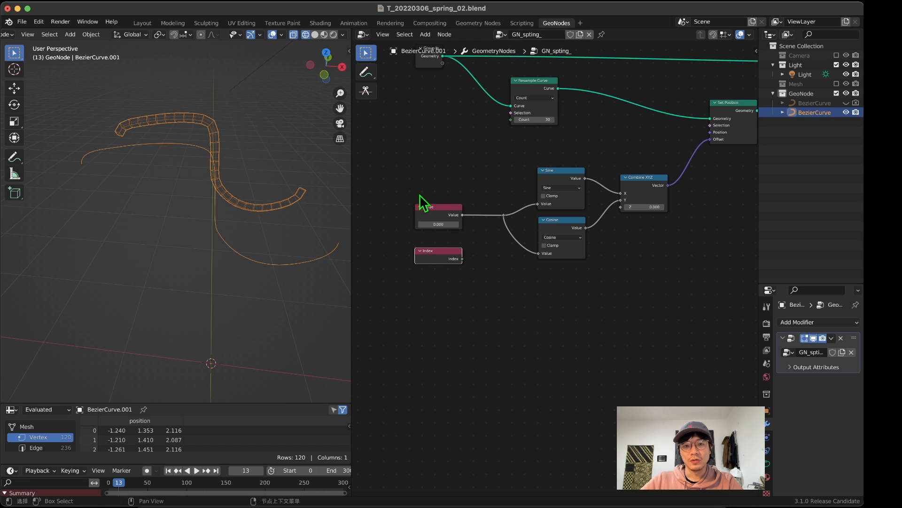
left_click_drag(431, 206, 425, 192)
left_click_drag(460, 259, 503, 224)
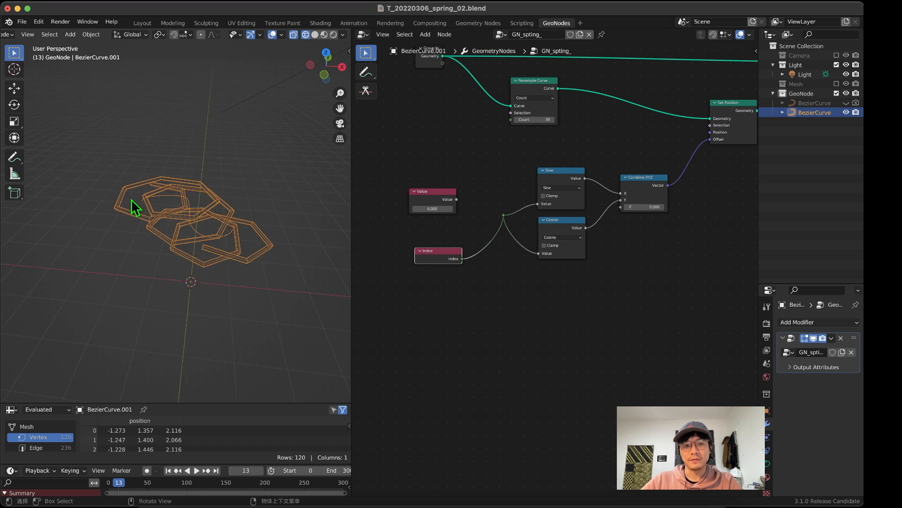
Step: Move the unused Value node well out of the way and line up the Index node with the reroute point
middle_click_drag(137, 201, 258, 138)
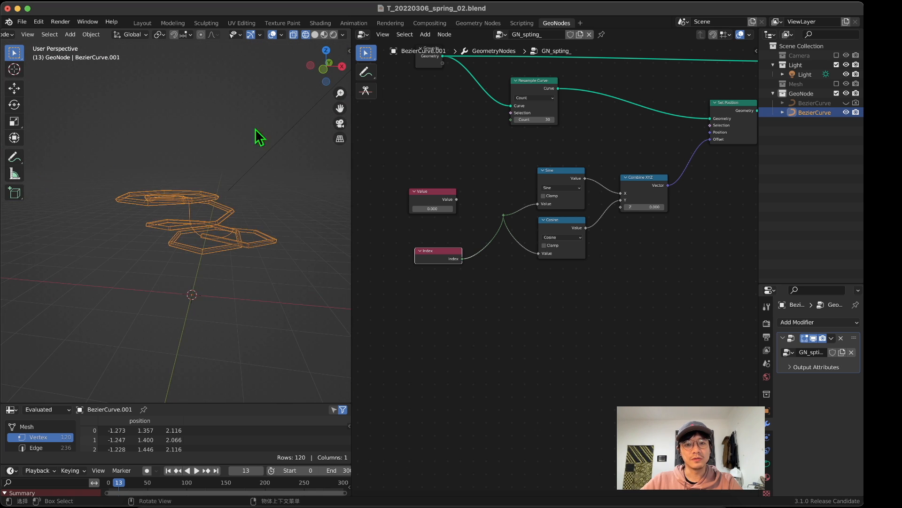
middle_click_drag(481, 192, 554, 198)
left_click_drag(511, 223, 418, 167)
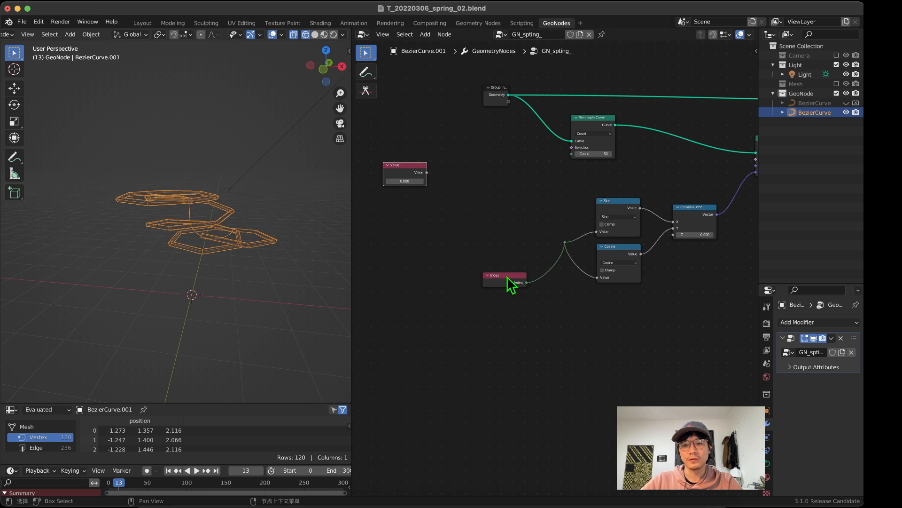
left_click_drag(507, 276, 484, 230)
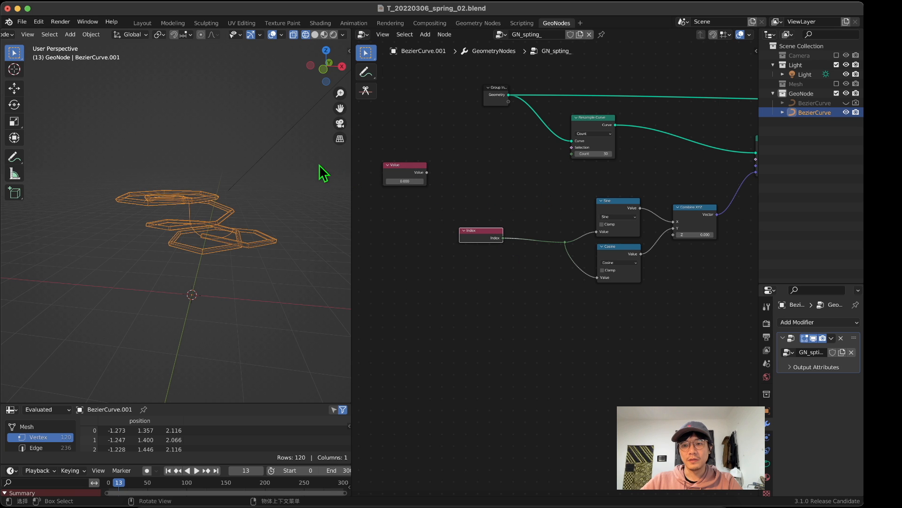
middle_click_drag(240, 168, 205, 219)
scroll(204, 216, "up", 8)
scroll(195, 208, "down", 4)
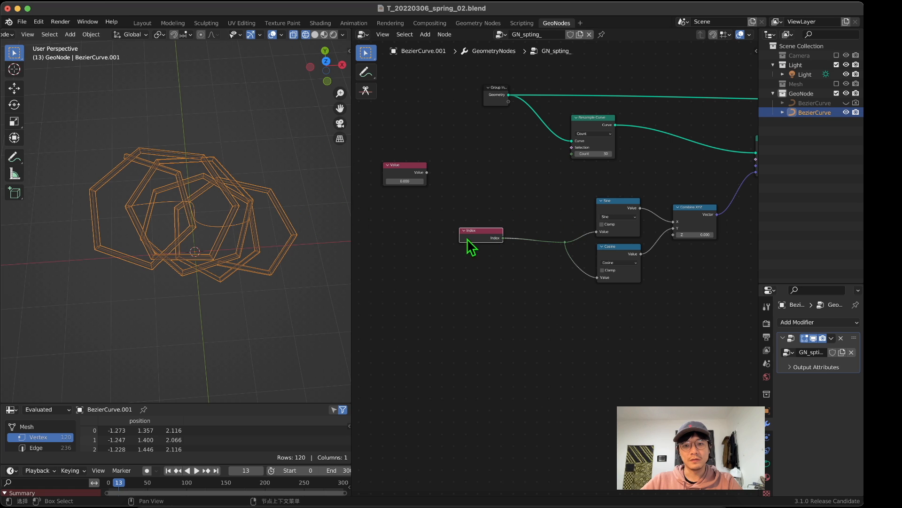
left_click_drag(478, 233, 478, 238)
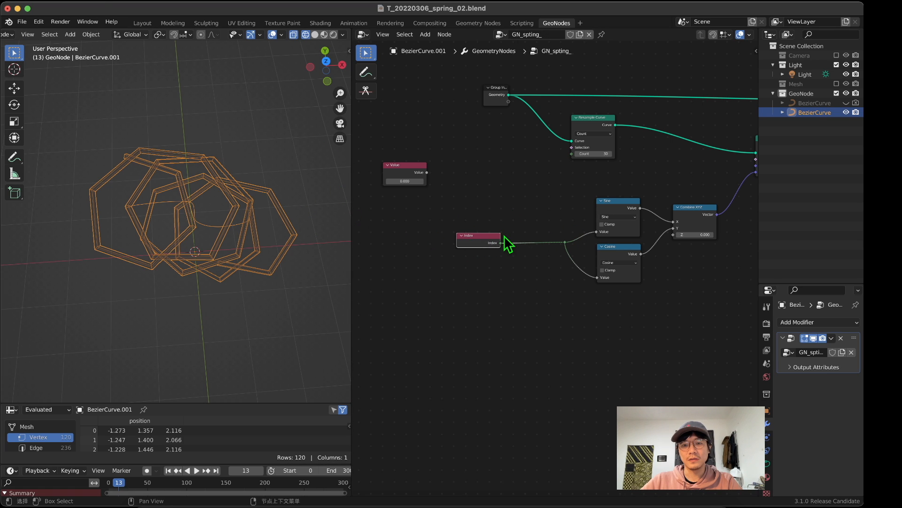
Step: Examine the looped tube's angular segments from several angles, and shift the Index node slightly above the reroute's level
scroll(504, 235, "up", 2)
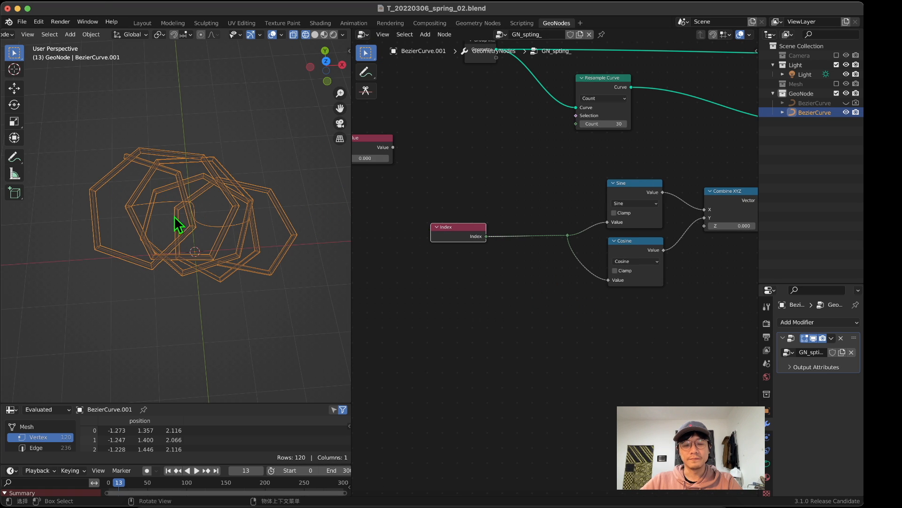
middle_click_drag(177, 226, 105, 178)
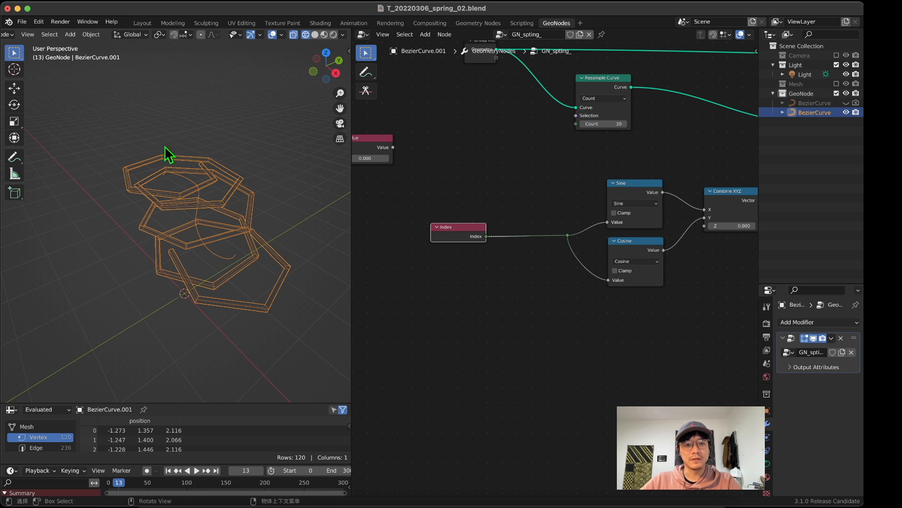
middle_click_drag(165, 148, 176, 214)
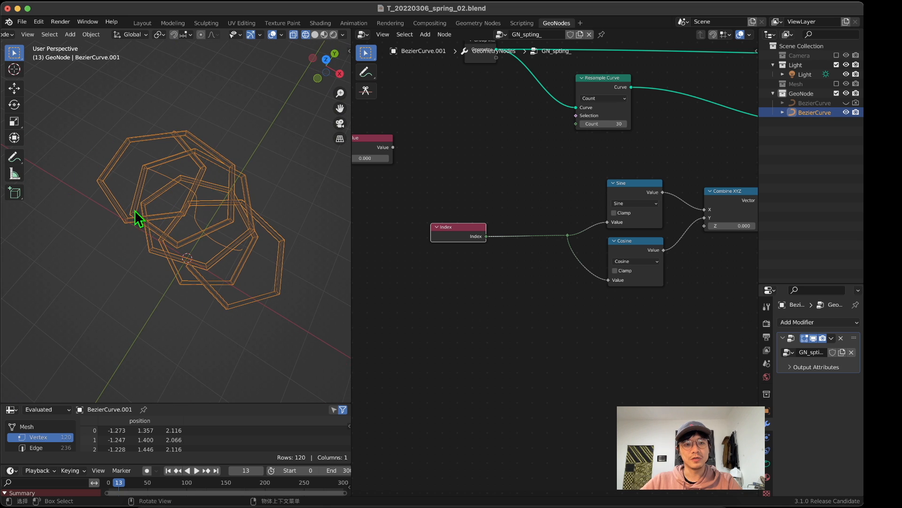
middle_click_drag(127, 277, 227, 252)
scroll(515, 291, "up", 2)
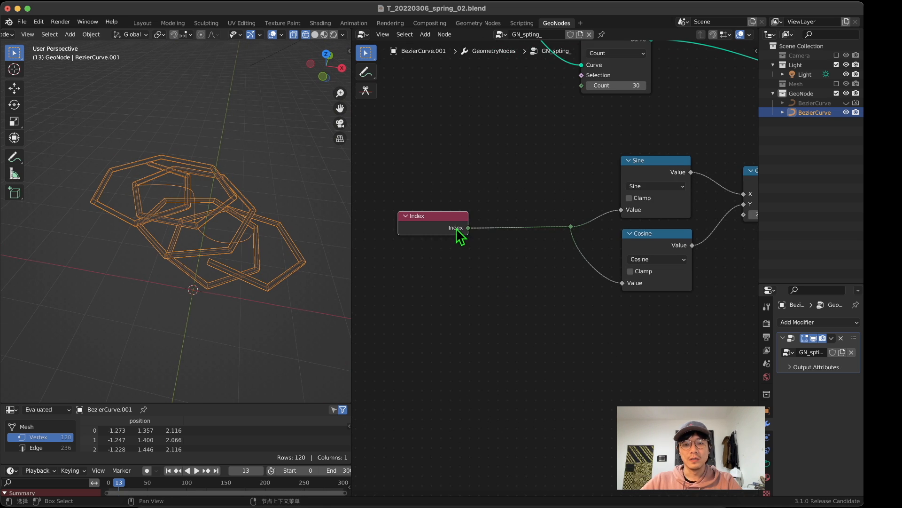
left_click_drag(457, 229, 473, 223)
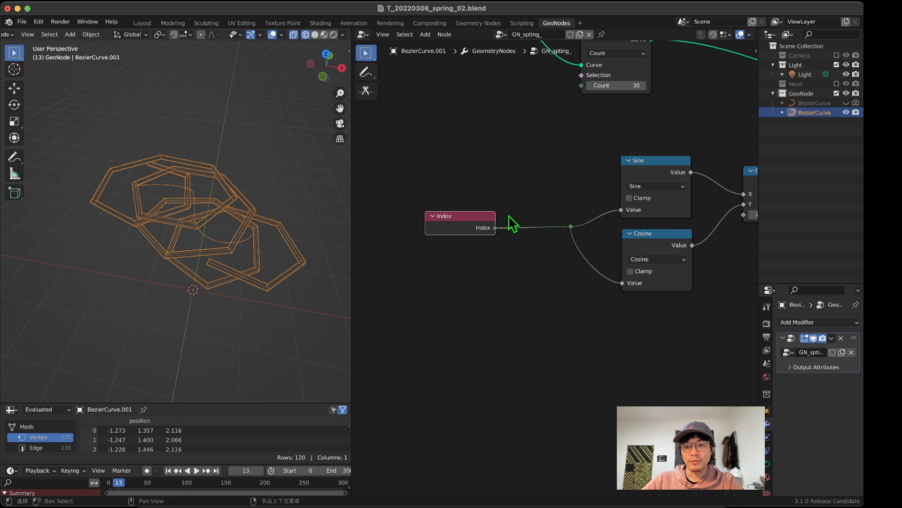
left_click_drag(477, 215, 452, 204)
scroll(509, 312, "down", 1)
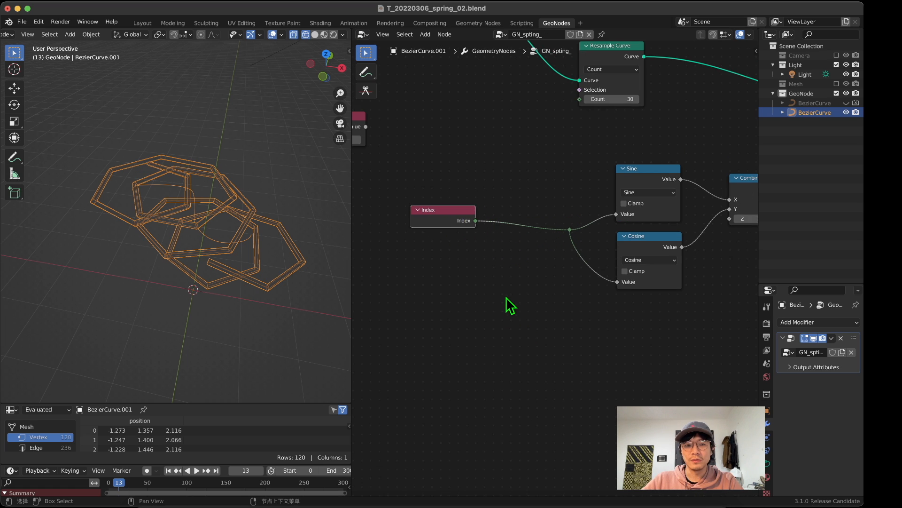
Step: Add a Math node and insert it on the link between Index and the reroute point
middle_click_drag(506, 299, 513, 284)
key("shift+a")
left_click(495, 263)
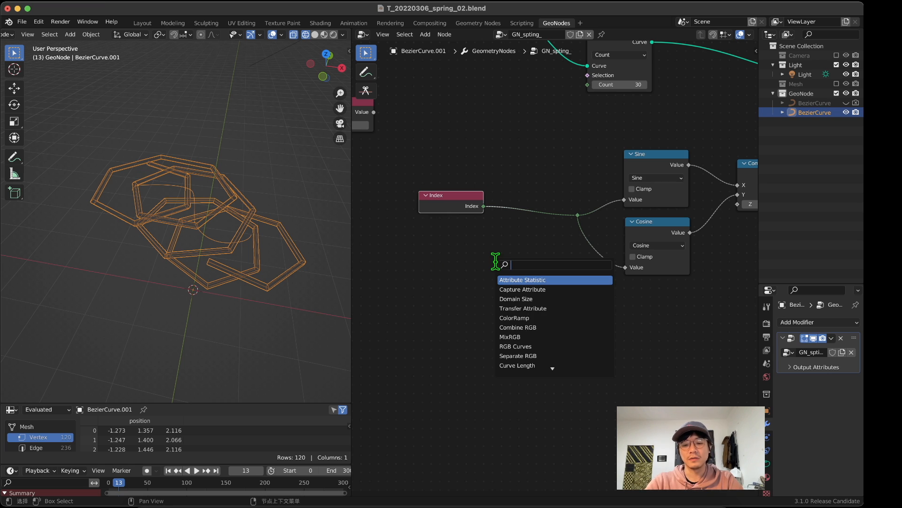
type("math")
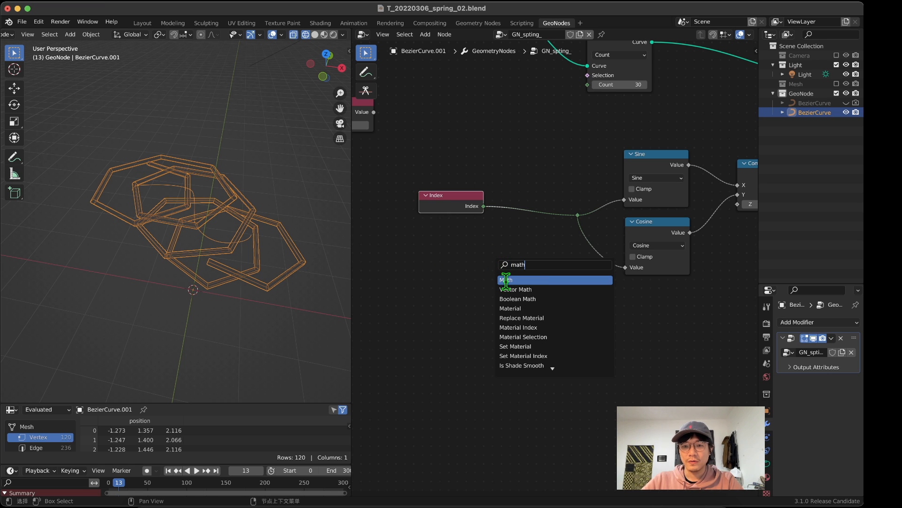
left_click(506, 280)
left_click(530, 228)
Step: Change the new Math node's operation to Divide and set its divisor to 8.1
middle_click_drag(122, 201, 136, 179)
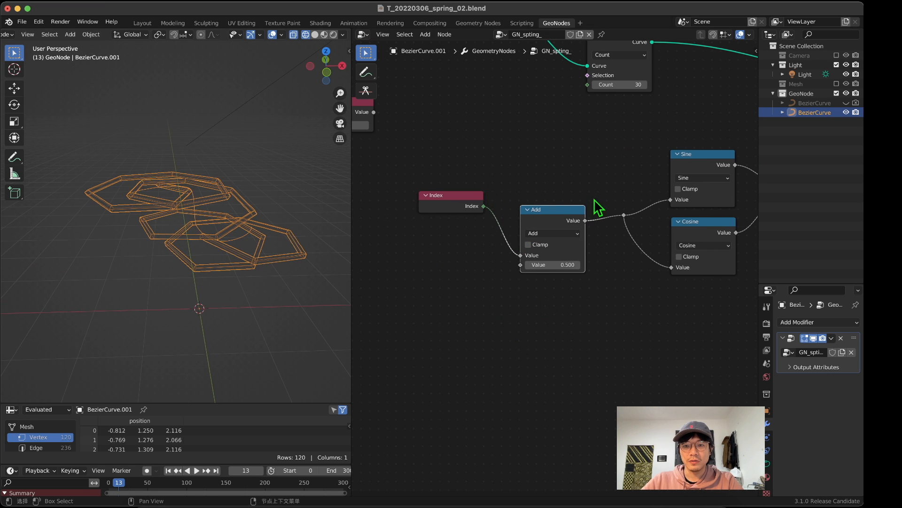
left_click(553, 233)
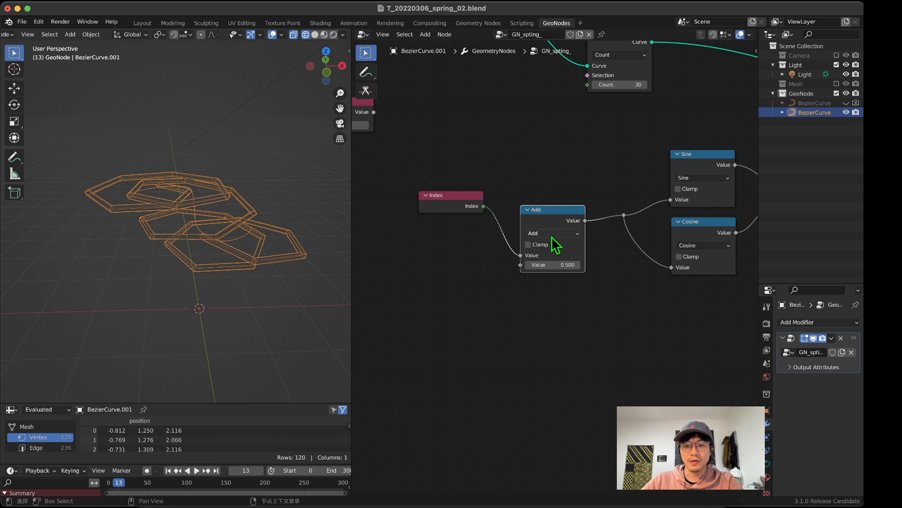
left_click(553, 233)
left_click(306, 328)
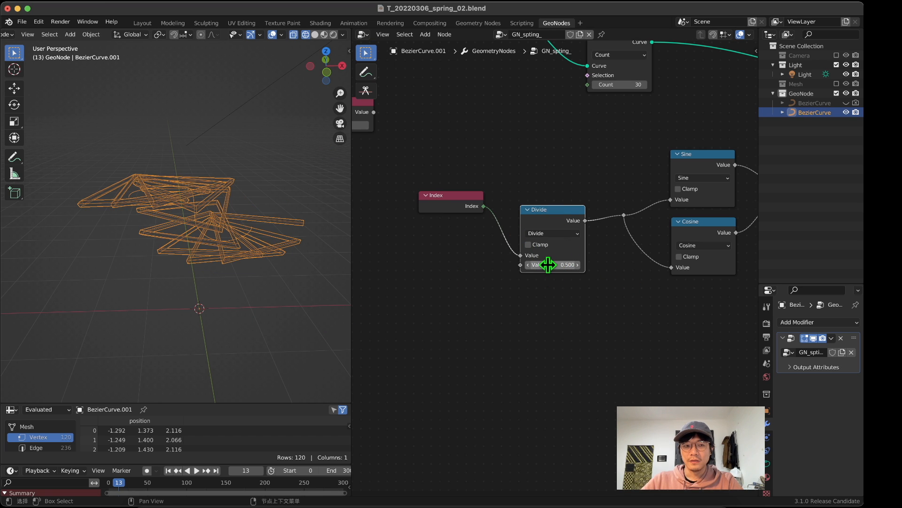
left_click_drag(548, 265, 743, 264)
middle_click_drag(331, 239, 308, 238)
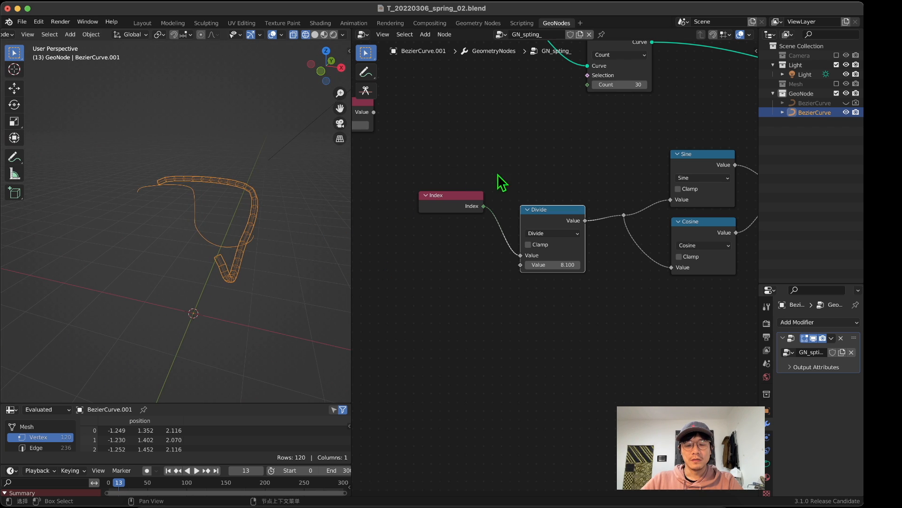
Step: Raise the Resample Curve count in stages to 218 and 324 to smooth and lengthen the coil
middle_click_drag(502, 182, 474, 305)
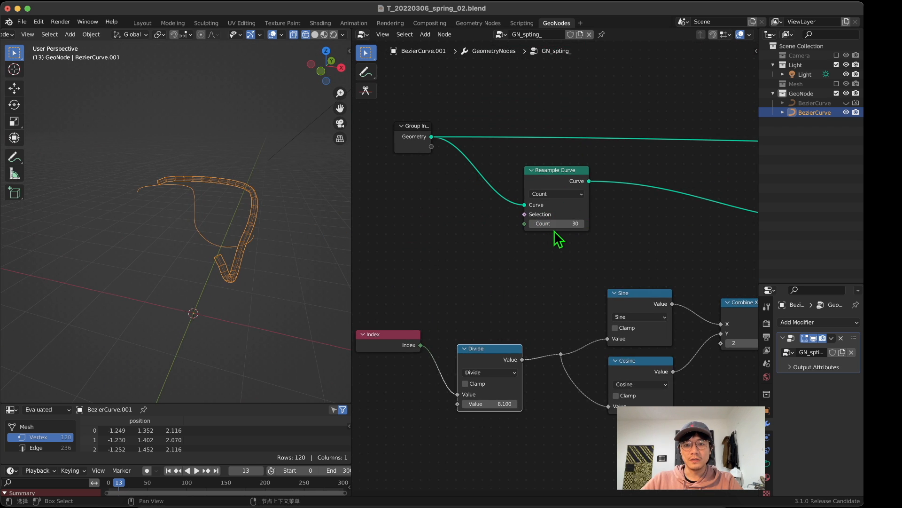
left_click_drag(557, 223, 708, 223)
middle_click_drag(185, 227, 169, 244)
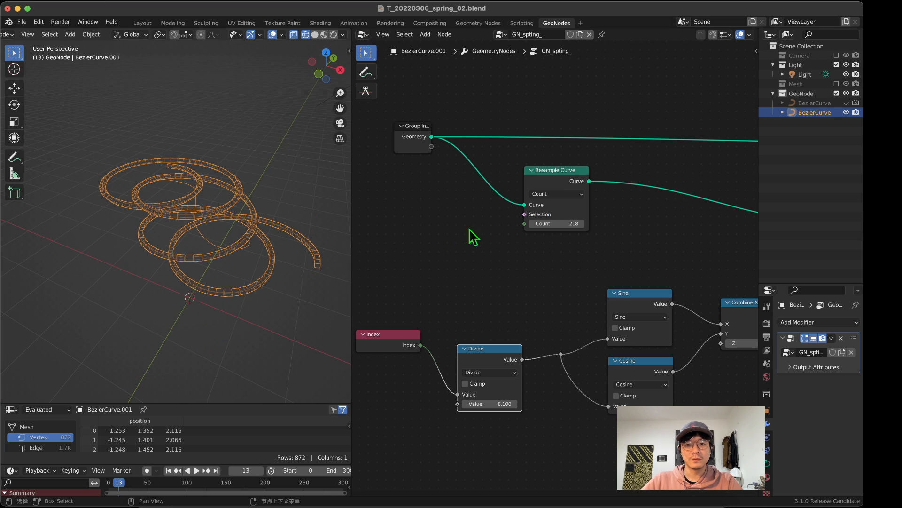
left_click_drag(558, 224, 634, 224)
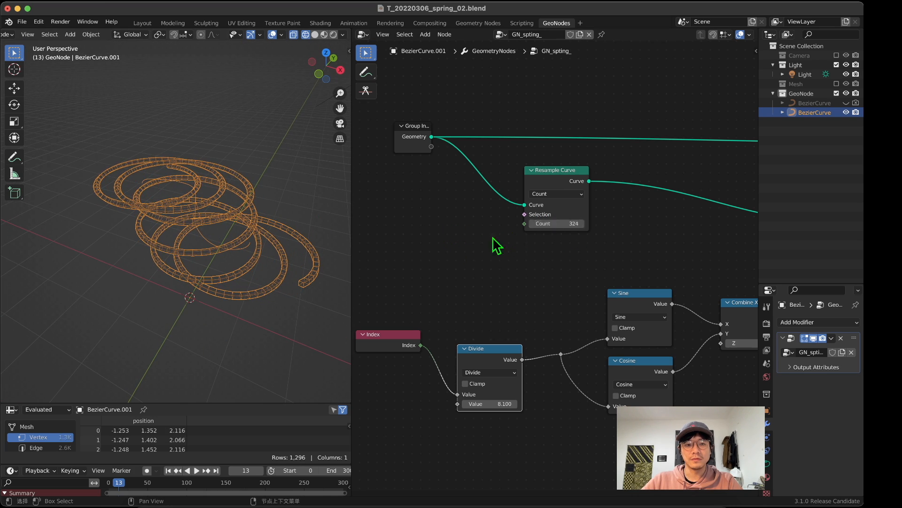
Step: Examine the coil in the back and top orthographic views, and move the Combine XYZ node slightly down
middle_click_drag(301, 231, 263, 197)
scroll(217, 218, "up", 2)
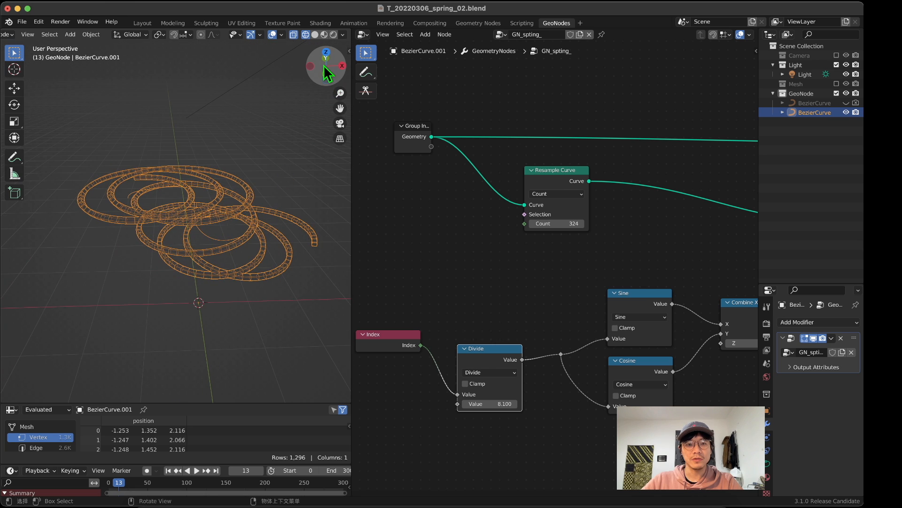
left_click(323, 66)
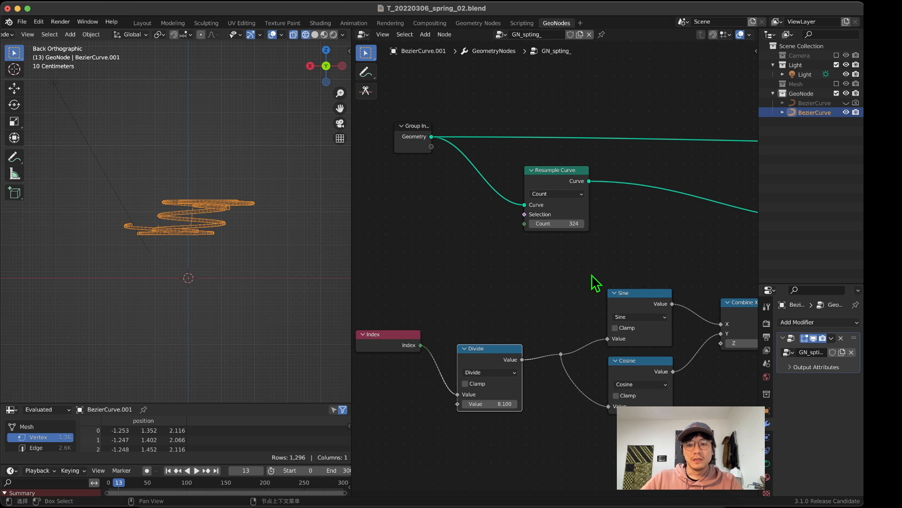
middle_click_drag(594, 282, 481, 197)
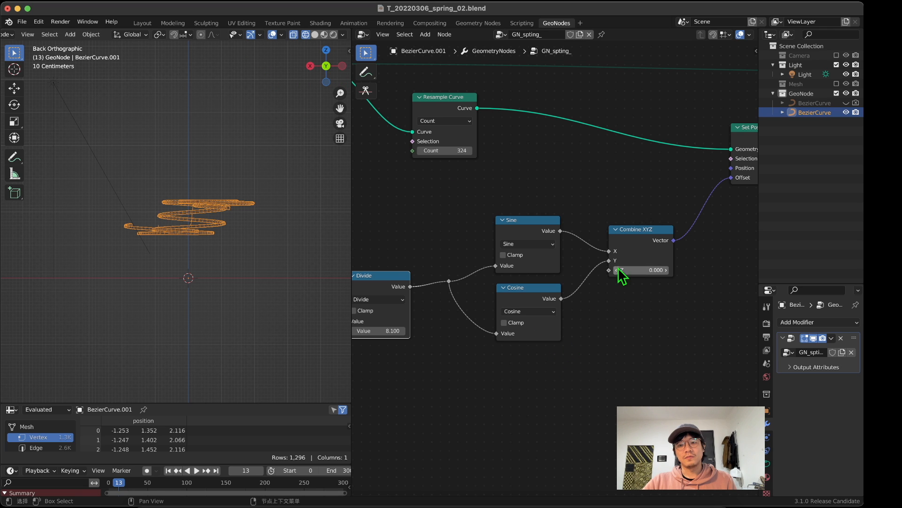
left_click_drag(643, 254, 647, 266)
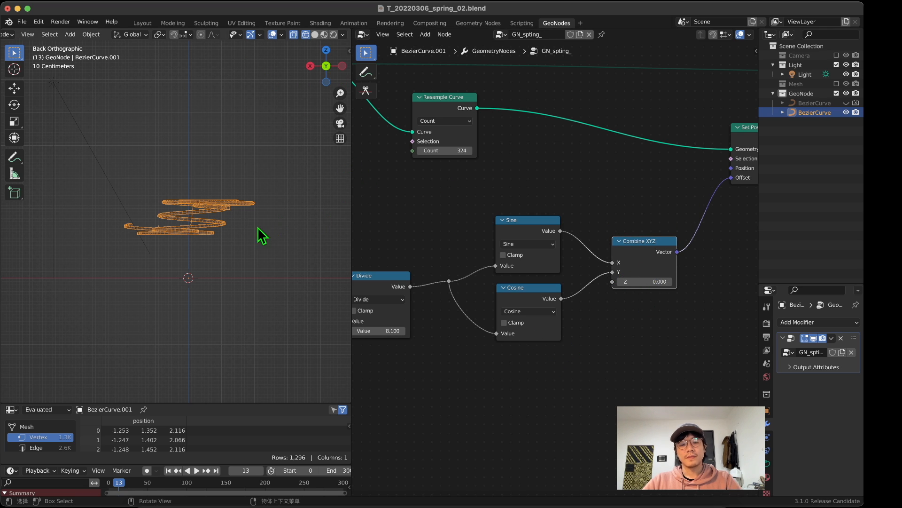
middle_click_drag(263, 235, 238, 191)
left_click(326, 65)
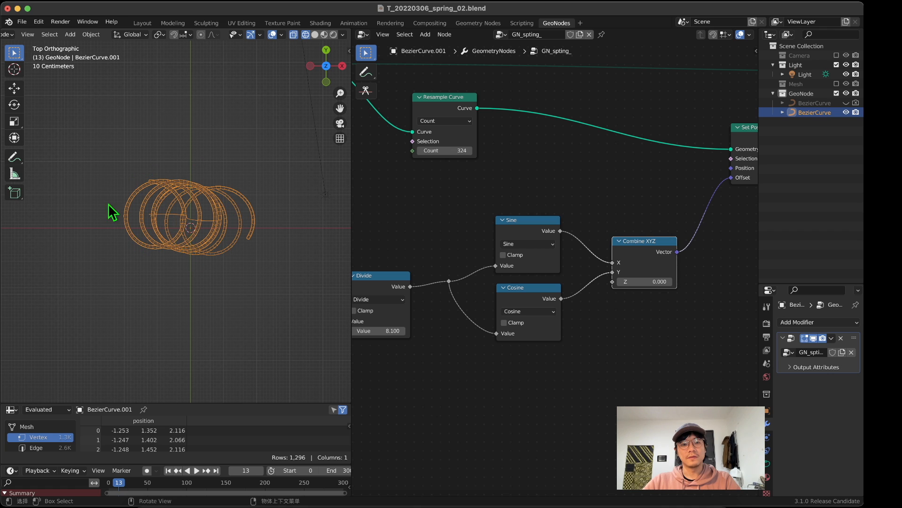
Step: Move the Sine, Cosine and Combine XYZ nodes with their input chain away from Set Position to make room
middle_click_drag(108, 204, 240, 259)
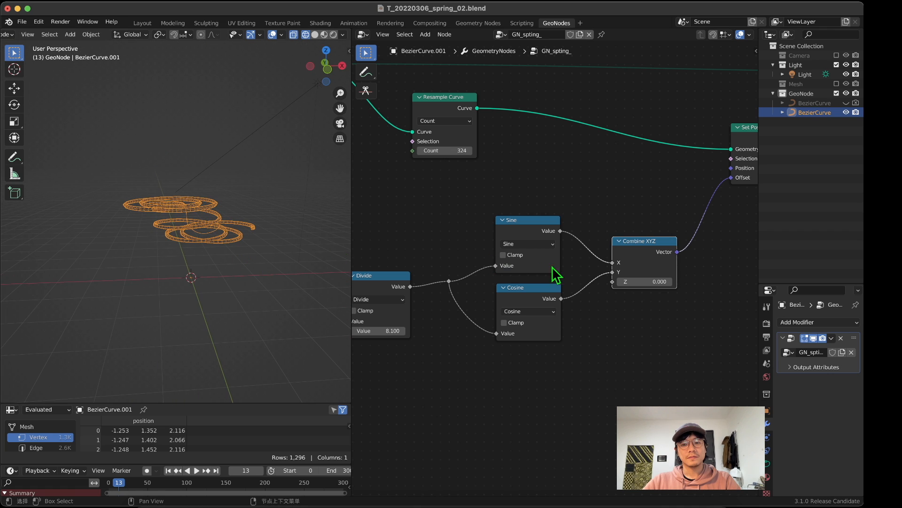
left_click_drag(379, 207, 614, 354)
scroll(451, 244, "left", 5)
left_click_drag(383, 202, 736, 400)
left_click_drag(732, 269, 611, 281)
middle_click_drag(645, 361, 559, 394)
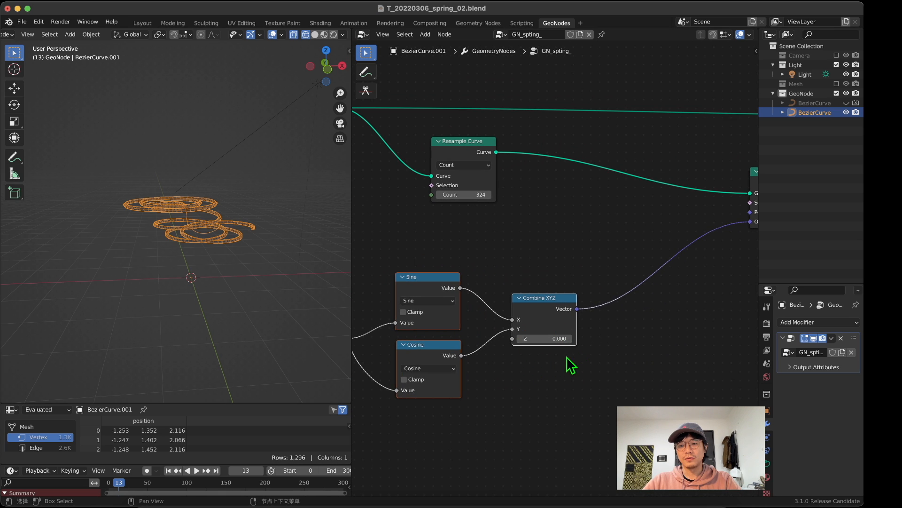
scroll(583, 359, "right", 3)
scroll(522, 362, "up", 1)
middle_click_drag(566, 383, 551, 374)
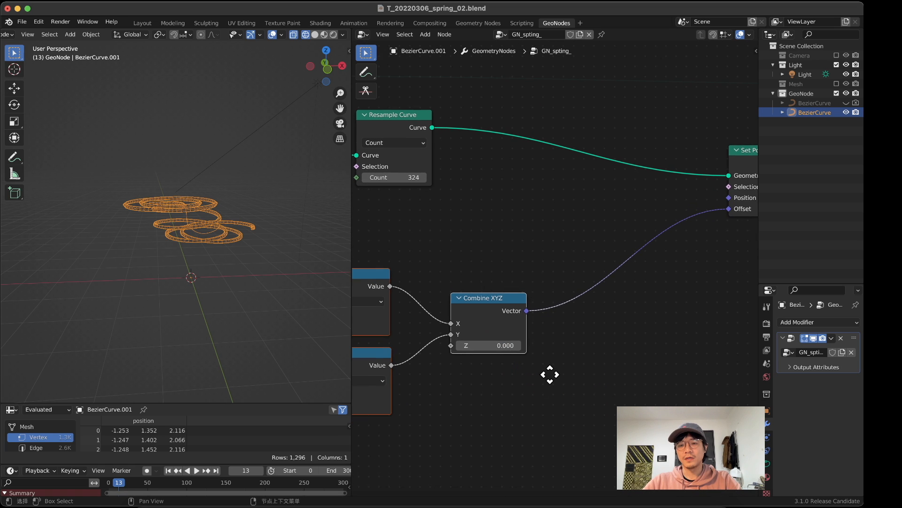
Step: Add a Vector Math node and insert it on the link between Combine XYZ and the Set Position offset
left_click(515, 261)
mouse_move(195, 254)
middle_mouse_down()
mouse_move(189, 264)
mouse_move(213, 227)
mouse_move(208, 207)
mouse_move(174, 258)
mouse_move(188, 249)
middle_mouse_up()
scroll(195, 252, "up", 10)
scroll(213, 224, "down", 8)
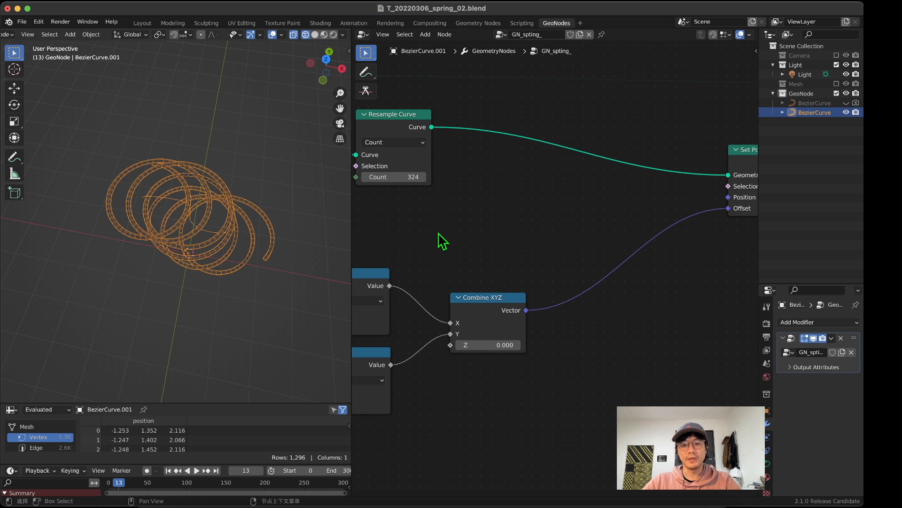
key("shift+a")
type("s")
type("m")
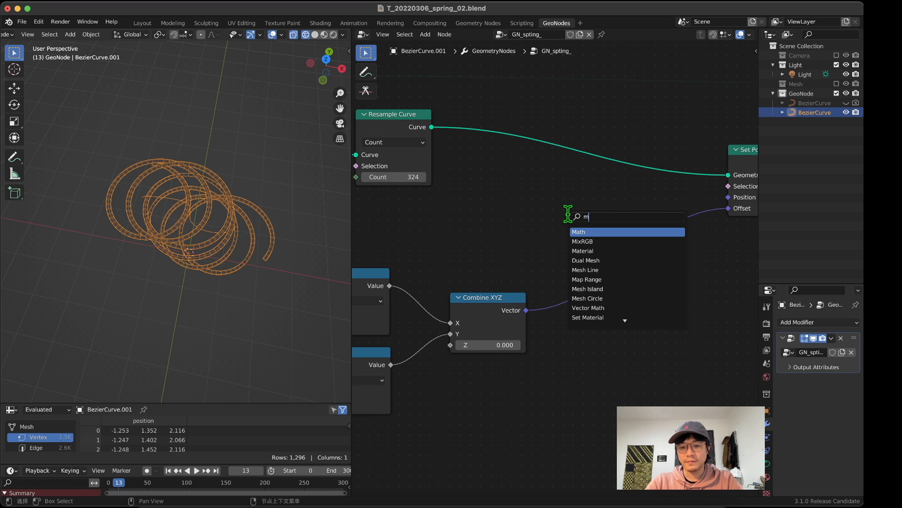
type("ath")
key("Down")
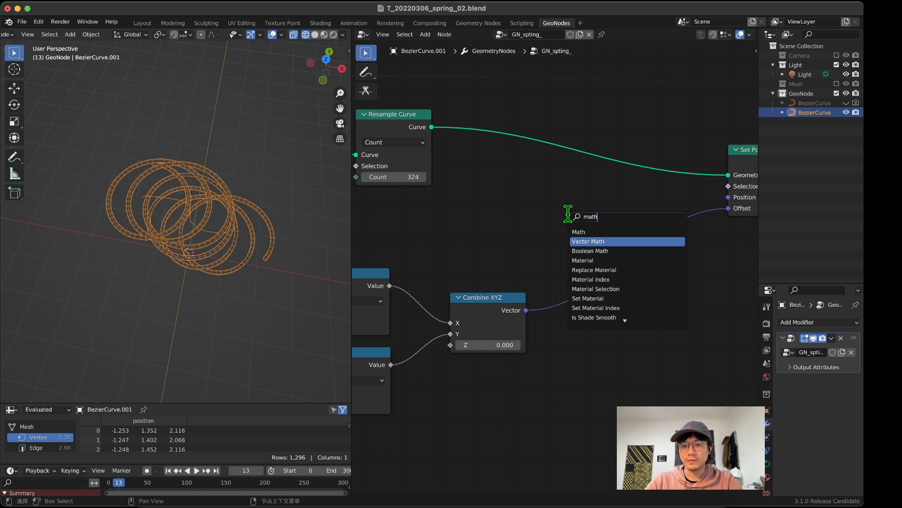
key("Return")
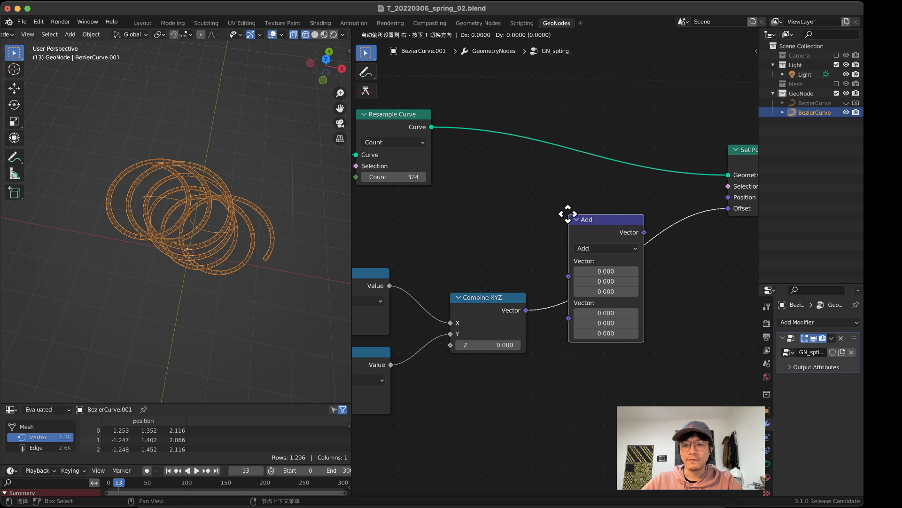
left_click(610, 218)
Step: Change the Vector Math operation to Scale with a factor of 0.4, and move the node slightly lower
left_click(642, 253)
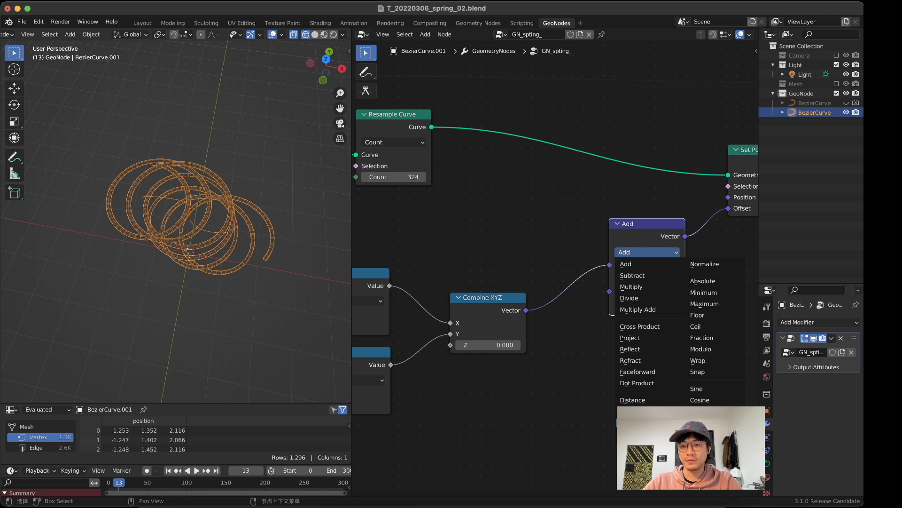
left_click(630, 423)
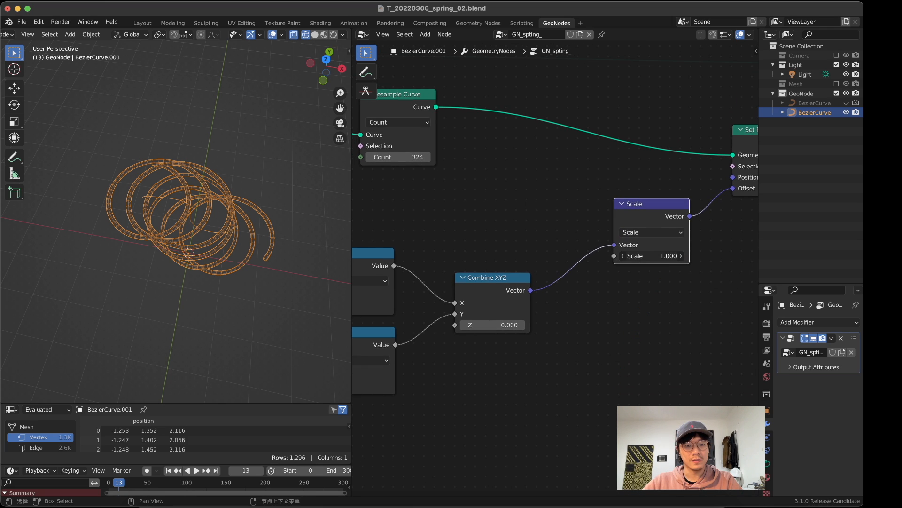
mouse_move(652, 256)
left_mouse_down()
mouse_move(616, 256)
mouse_move(635, 256)
left_mouse_up()
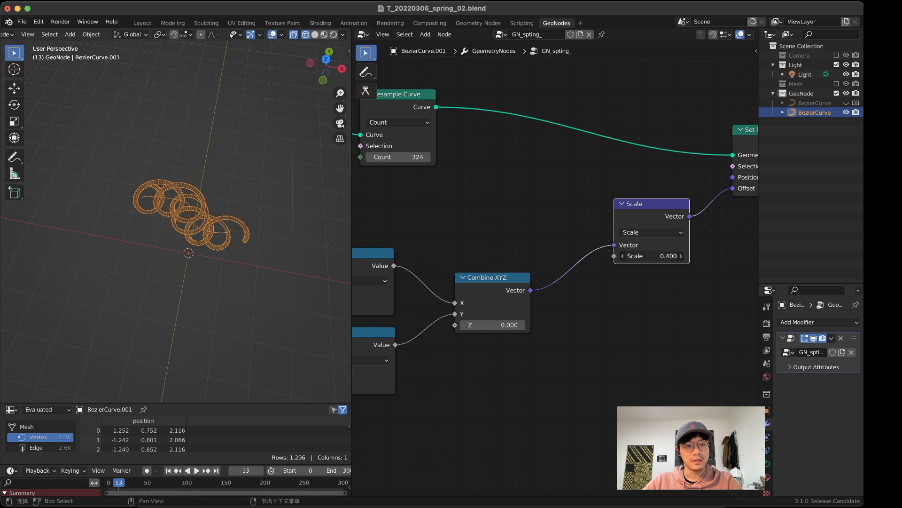
middle_click_drag(282, 298, 282, 236)
left_click_drag(651, 216, 657, 252)
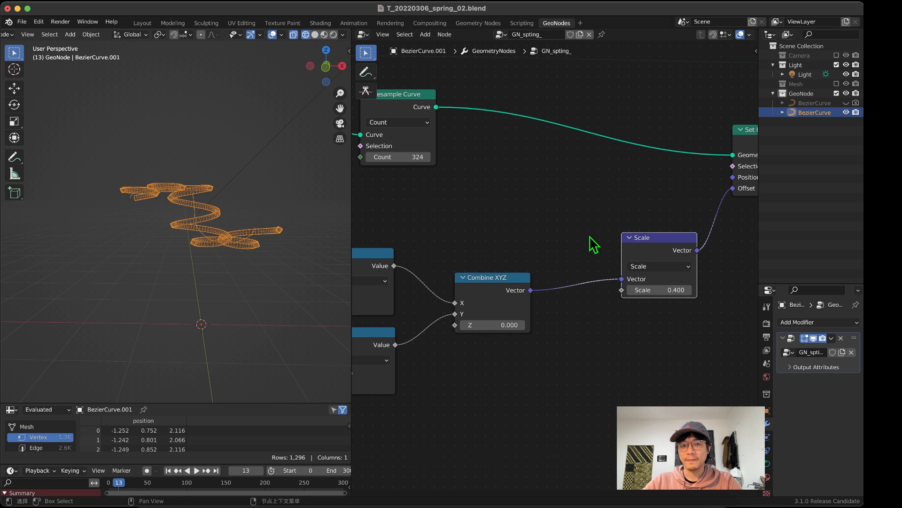
Step: Set the Scale node's factor to 0.3 to tighten the coil
left_click_drag(490, 294, 510, 243)
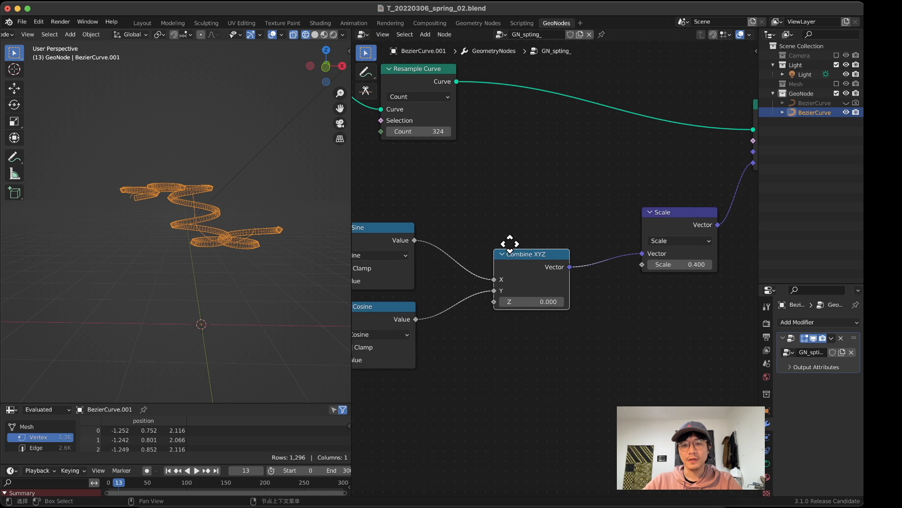
scroll(258, 207, "up", 2)
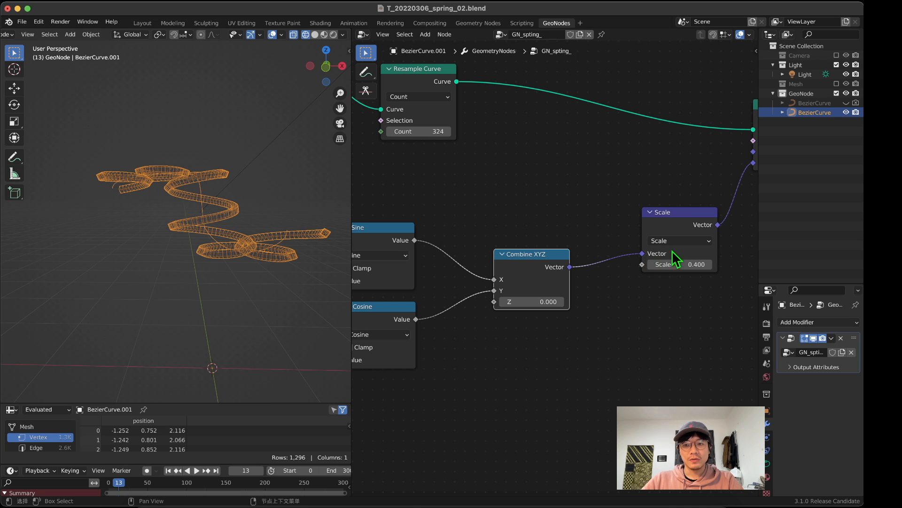
left_click(650, 265)
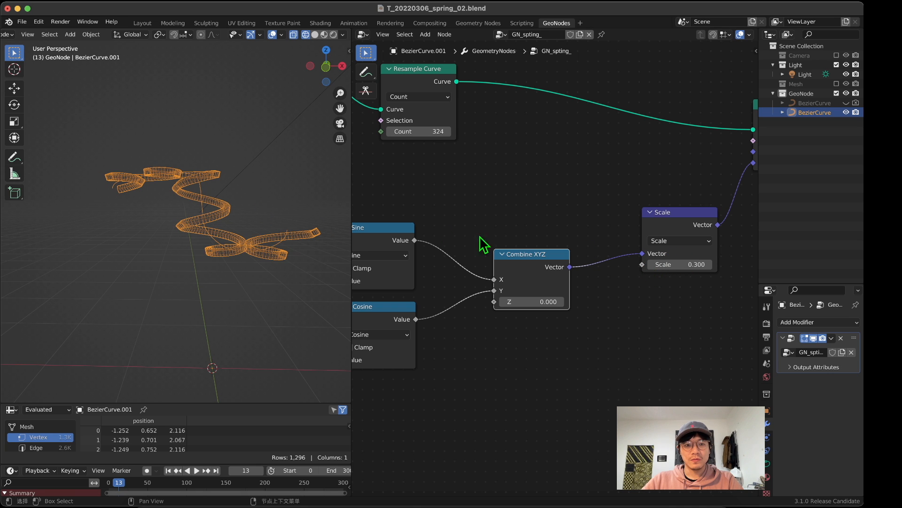
Step: Examine the coil in the bottom and top orthographic views and close up in perspective
middle_click_drag(101, 173, 100, 276)
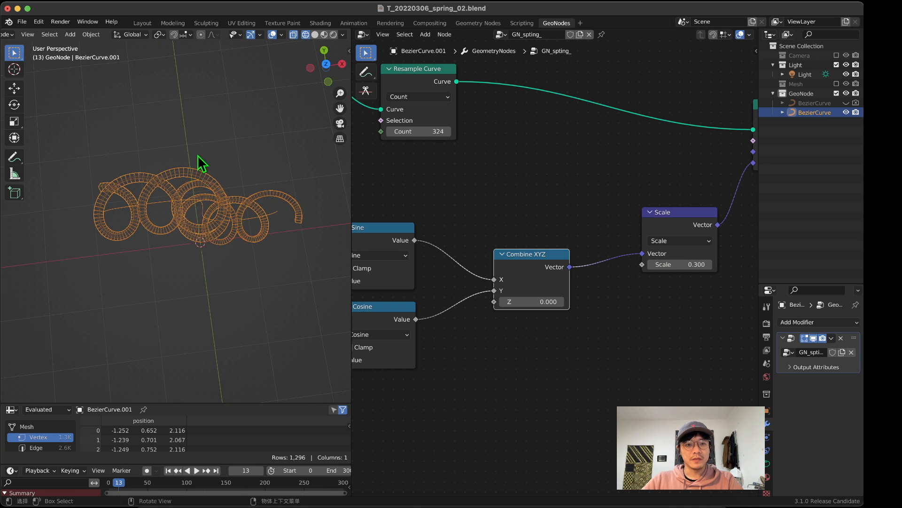
left_click(326, 69)
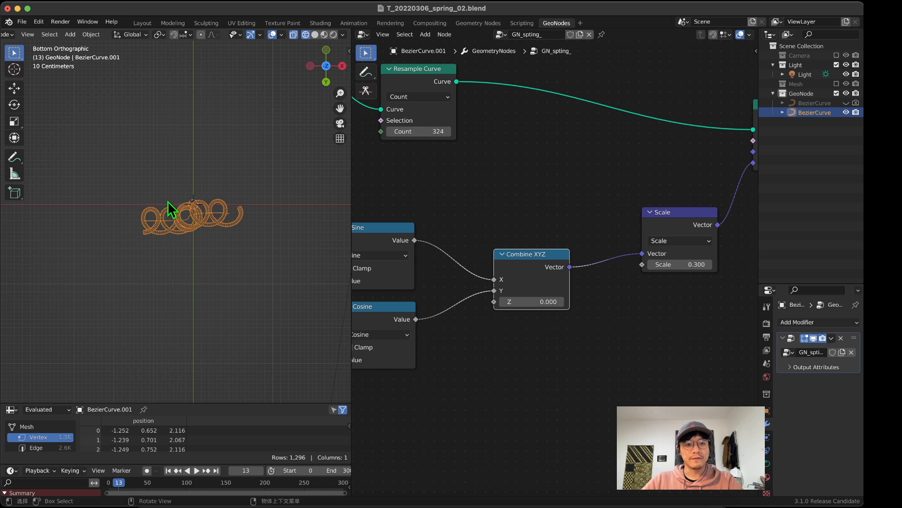
scroll(167, 201, "up", 3)
left_click(327, 53)
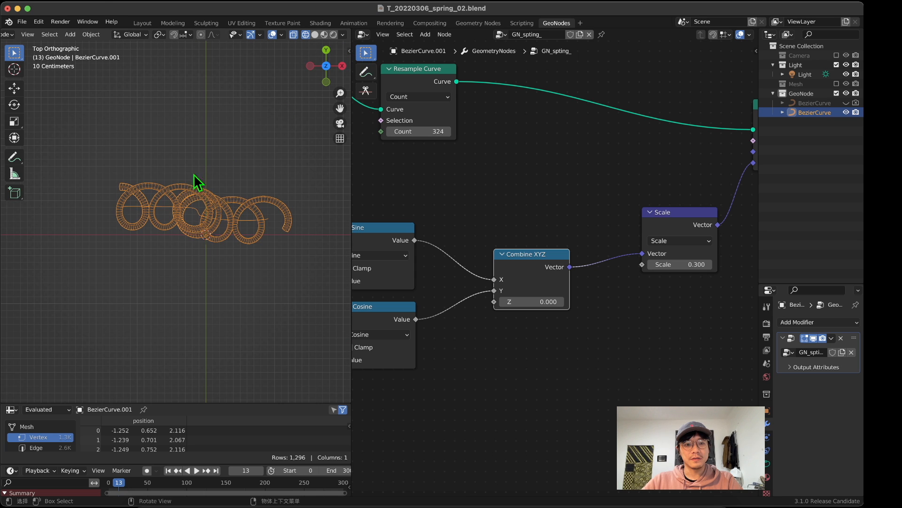
middle_click_drag(187, 229, 228, 142)
scroll(199, 168, "down", 5)
middle_click_drag(654, 150, 590, 207)
scroll(169, 198, "up", 4)
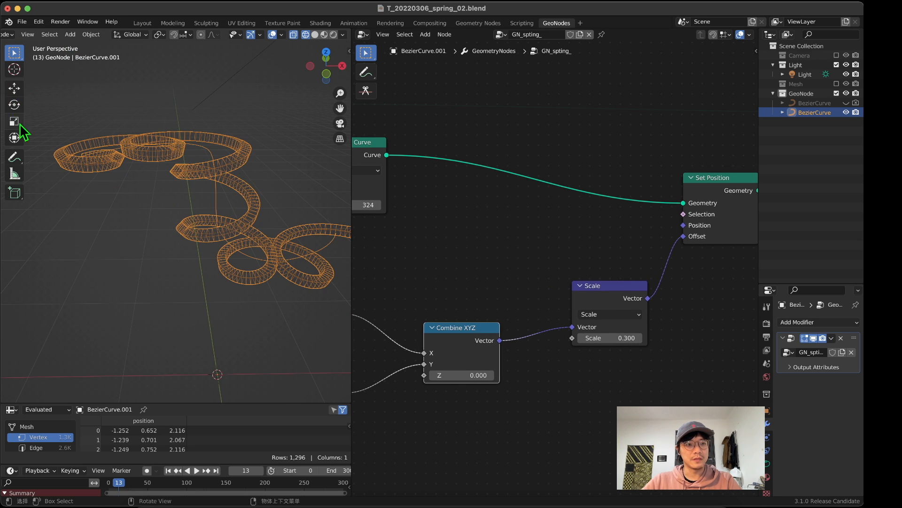
Step: Annotate the coil's central path with a freehand line and draw short strokes crossing it along its length
left_click(17, 158)
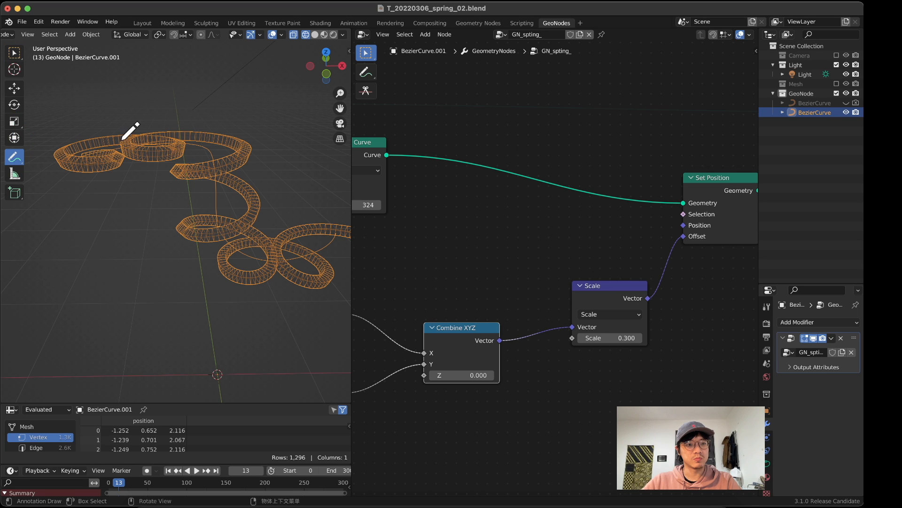
mouse_move(91, 151)
left_mouse_down()
mouse_move(160, 142)
mouse_move(218, 177)
mouse_move(236, 241)
mouse_move(331, 250)
left_mouse_up()
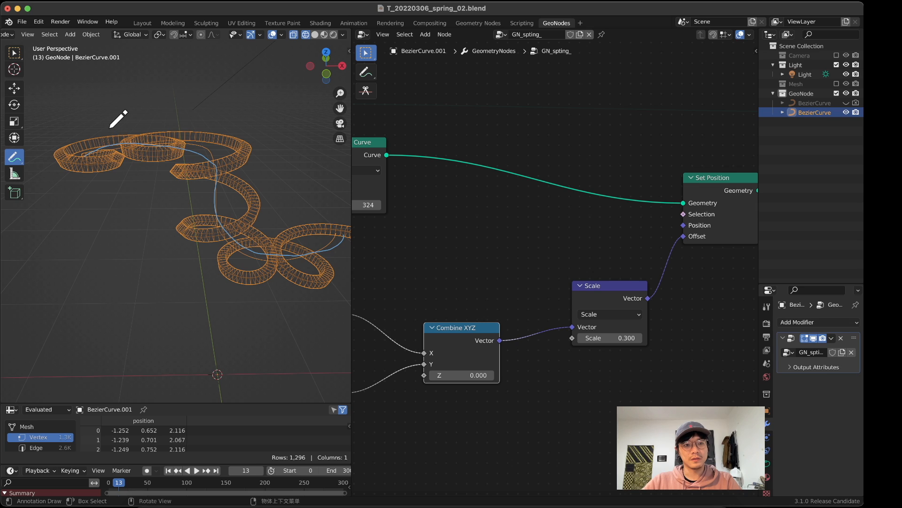
left_click_drag(91, 120, 105, 184)
left_click_drag(134, 108, 144, 183)
left_click_drag(168, 120, 161, 170)
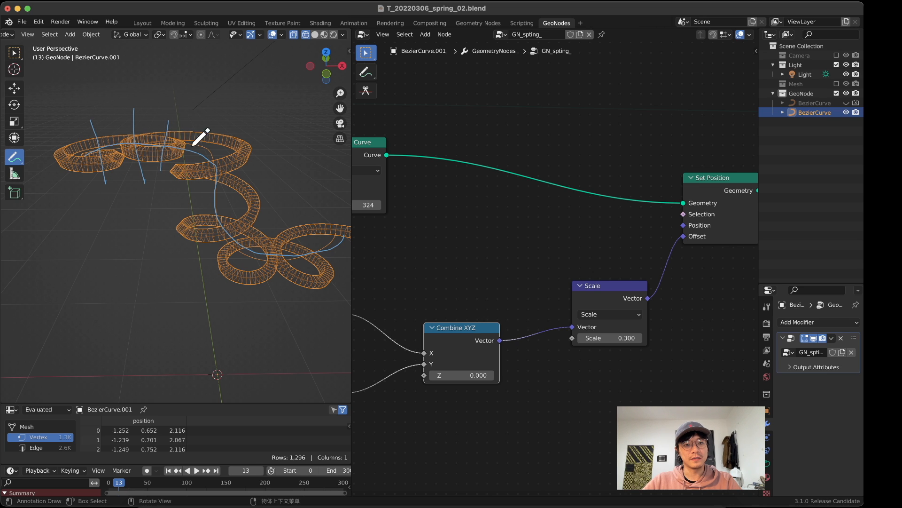
left_click_drag(198, 137, 164, 184)
left_click_drag(231, 160, 177, 190)
left_click_drag(238, 193, 182, 210)
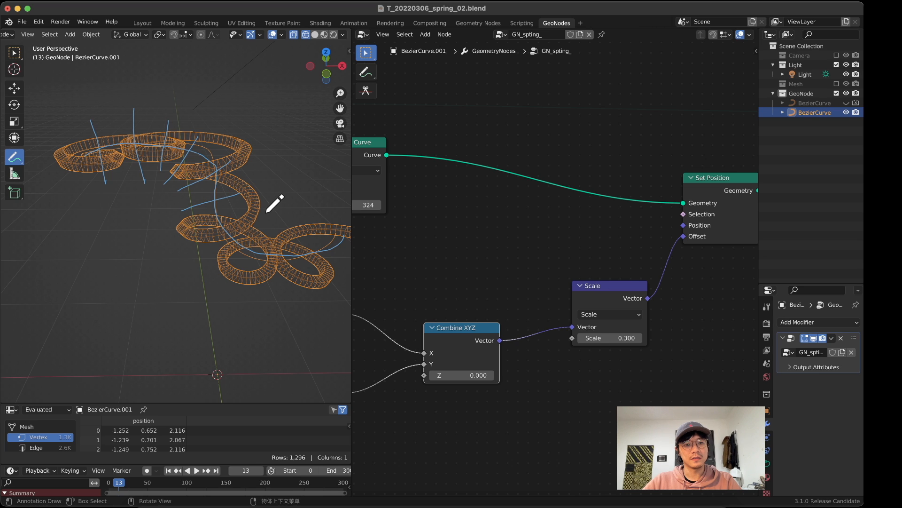
left_click_drag(244, 215, 214, 256)
mouse_move(255, 230)
left_mouse_down()
mouse_move(255, 282)
mouse_move(283, 281)
left_mouse_up()
mouse_move(302, 231)
left_mouse_down()
mouse_move(317, 270)
mouse_move(338, 257)
left_mouse_up()
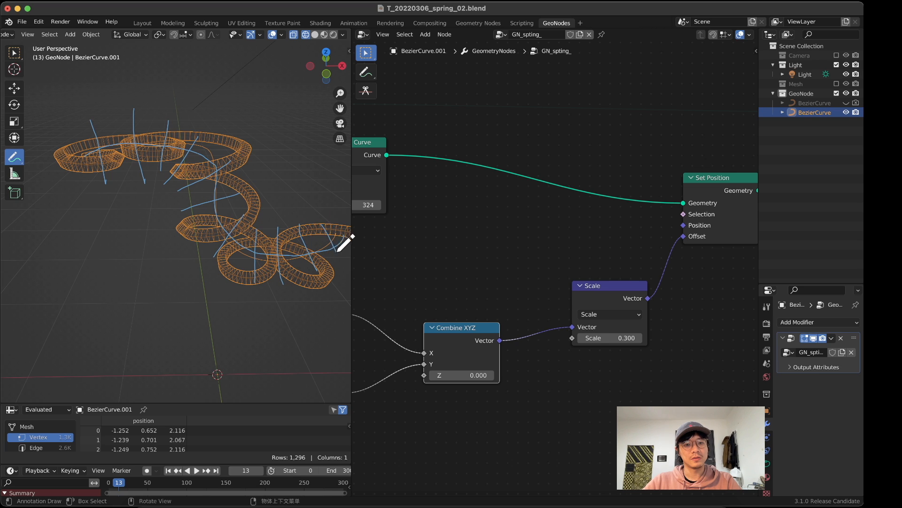
Step: Draw annotation arrows pointing upward on the first three cross strokes of the coil
scroll(285, 216, "down", 2)
mouse_move(280, 214)
middle_mouse_down()
mouse_move(266, 212)
mouse_move(250, 240)
mouse_move(199, 250)
mouse_move(282, 204)
middle_mouse_up()
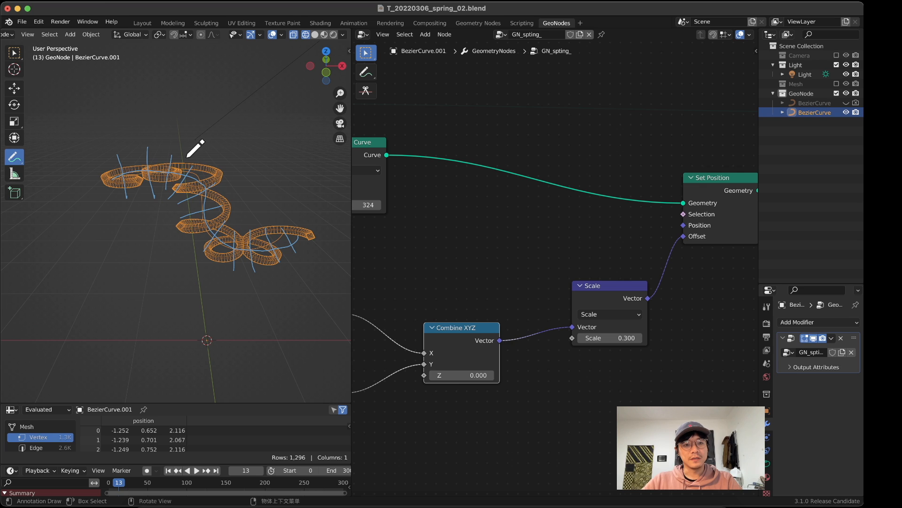
scroll(160, 164, "up", 2)
scroll(141, 134, "down", 1)
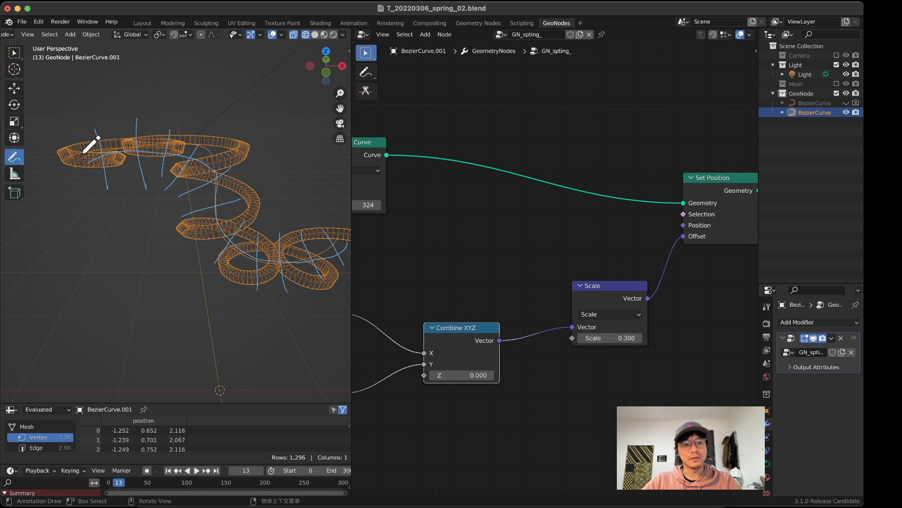
mouse_move(84, 101)
left_mouse_down()
mouse_move(73, 131)
mouse_move(106, 122)
mouse_move(89, 112)
mouse_move(97, 158)
mouse_move(110, 156)
left_mouse_up()
mouse_move(145, 105)
left_mouse_down()
mouse_move(136, 122)
mouse_move(171, 122)
left_mouse_up()
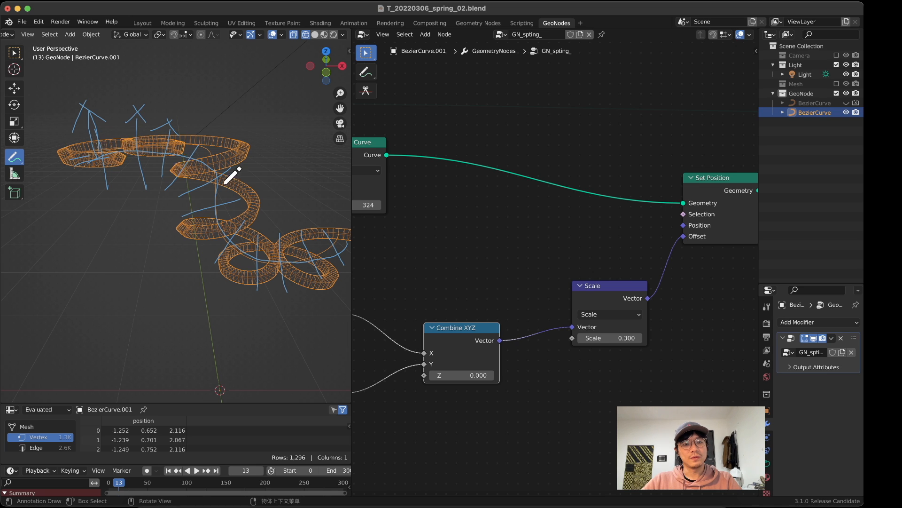
mouse_move(231, 175)
middle_mouse_down()
mouse_move(226, 183)
mouse_move(160, 163)
mouse_move(163, 177)
mouse_move(173, 157)
middle_mouse_up()
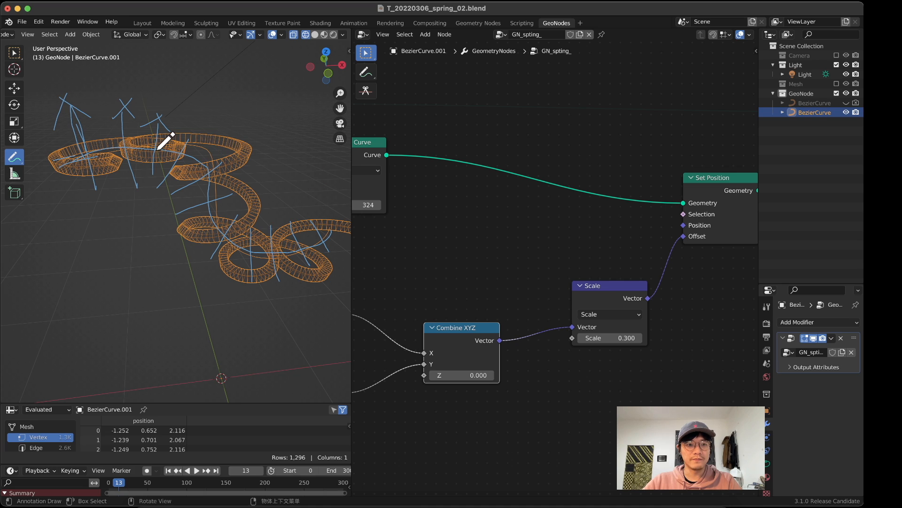
Step: Erase all annotation strokes around the coil and return to the box selection tool
left_click(15, 154)
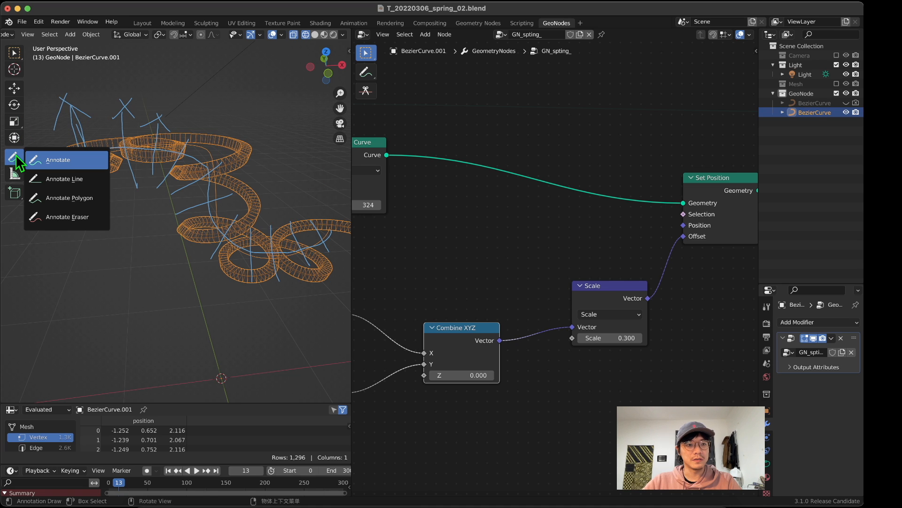
left_click(33, 151)
left_click_drag(120, 136, 40, 89, "ctrl")
scroll(101, 125, "down", 4)
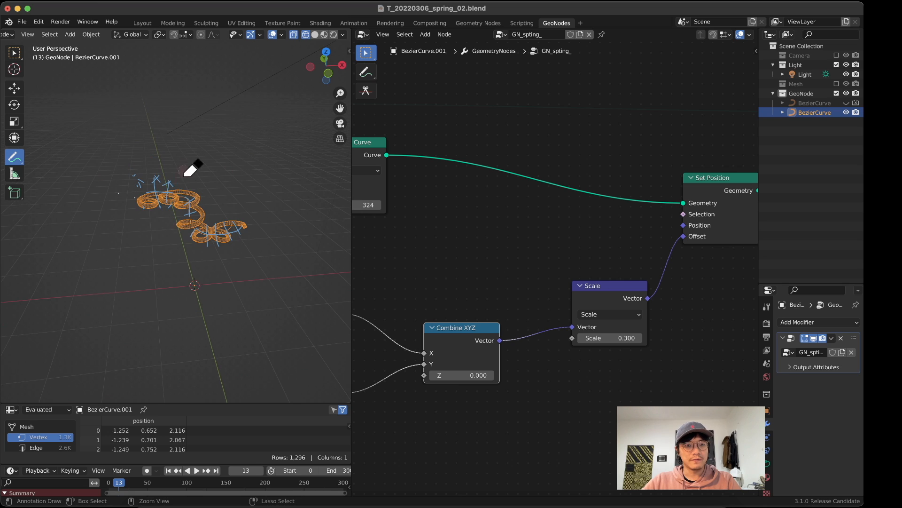
mouse_move(142, 211)
left_mouse_down("ctrl")
mouse_move(192, 188)
mouse_move(226, 212)
mouse_move(207, 230)
mouse_move(244, 233)
mouse_move(215, 232)
mouse_move(205, 244)
left_mouse_up("ctrl")
scroll(212, 231, "up", 4)
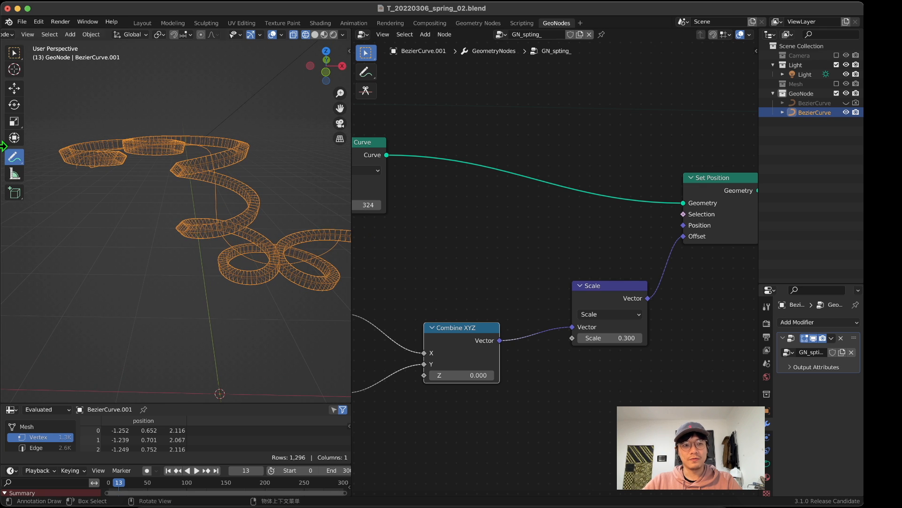
left_click(15, 53)
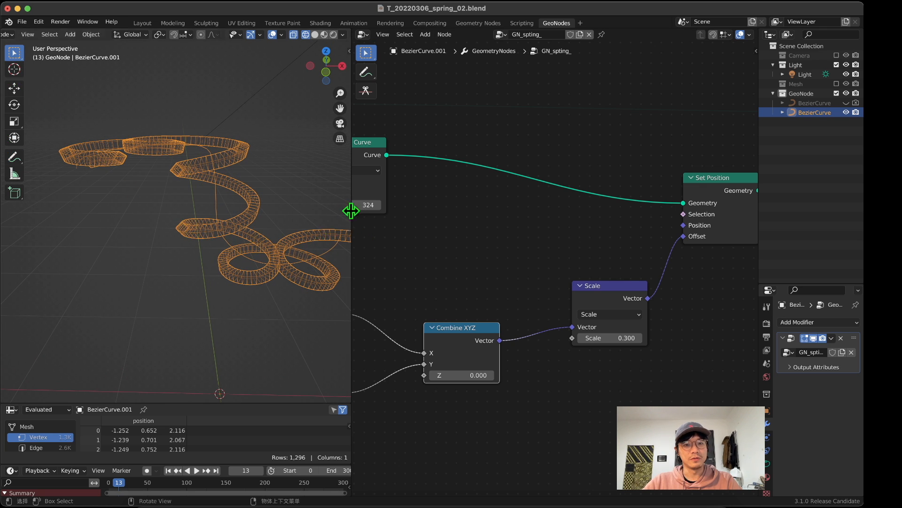
Step: Widen the 3D viewport and shift the Resample Curve node slightly toward Set Position
left_click_drag(352, 207, 383, 203)
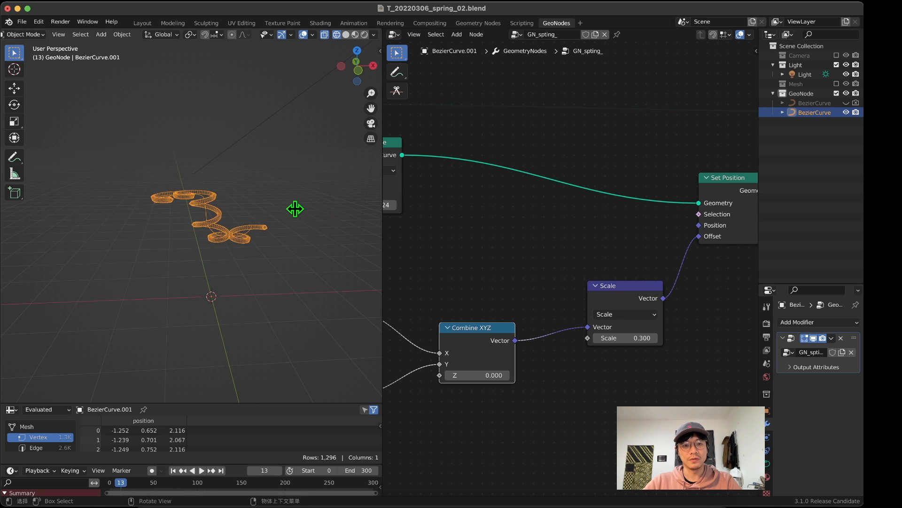
middle_click_drag(278, 218, 253, 226)
scroll(461, 308, "down", 2)
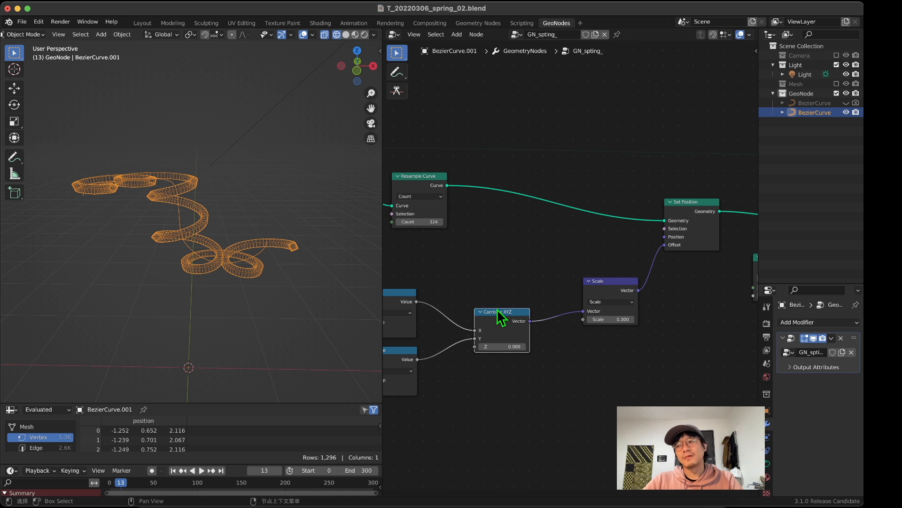
middle_click_drag(504, 305, 522, 227)
scroll(524, 247, "down", 2)
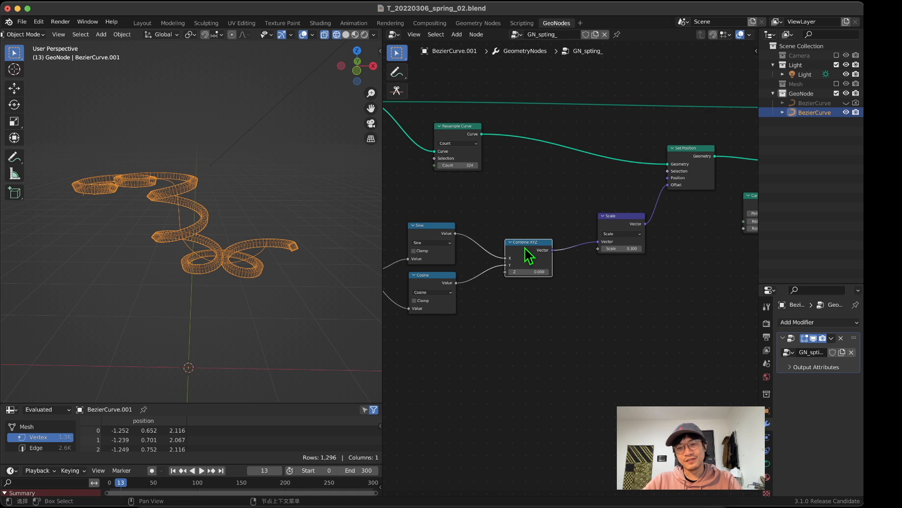
scroll(553, 253, "down", 7)
left_click_drag(512, 188, 528, 191)
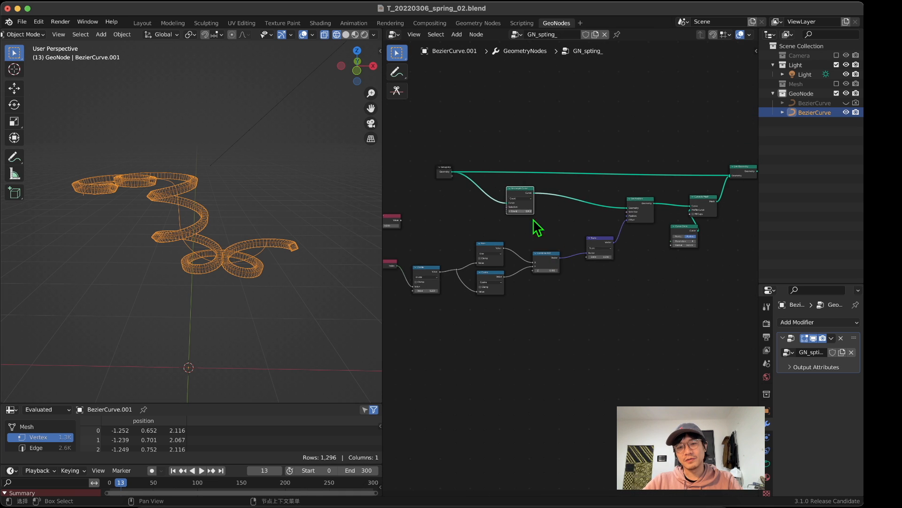
Step: Move the Scale node close to Combine XYZ, leaving space before Set Position, and shift Combine XYZ slightly toward the Sine and Cosine nodes
scroll(574, 285, "up", 8)
left_click_drag(624, 216, 590, 243)
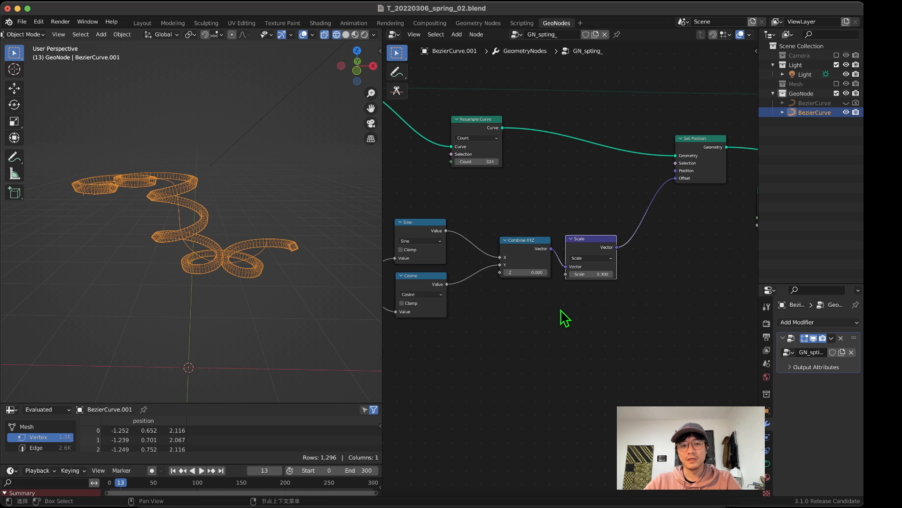
scroll(563, 310, "up", 1)
left_click_drag(520, 238, 507, 238)
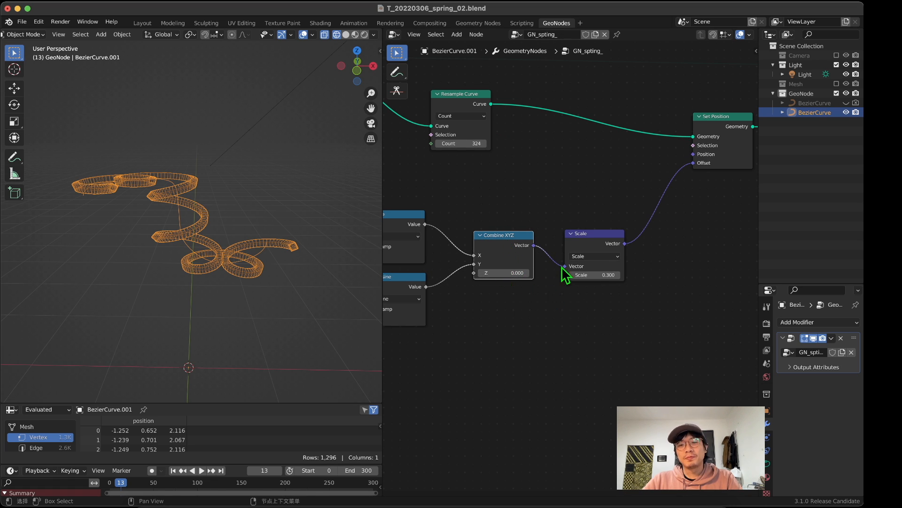
left_click_drag(591, 232, 587, 214)
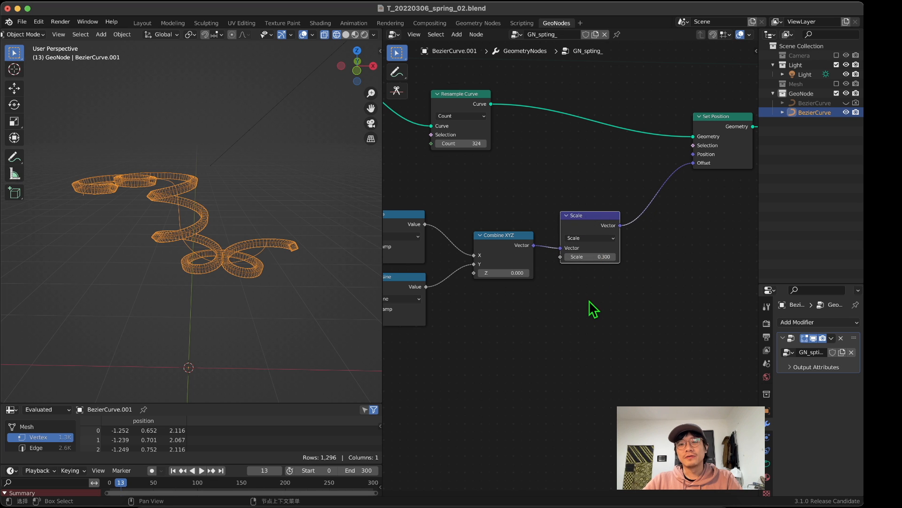
scroll(558, 298, "down", 5)
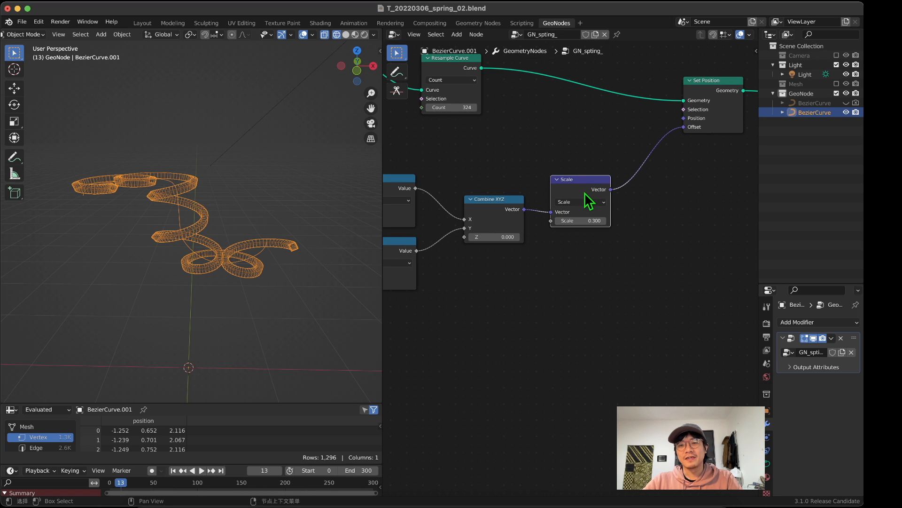
left_click_drag(585, 194, 583, 211)
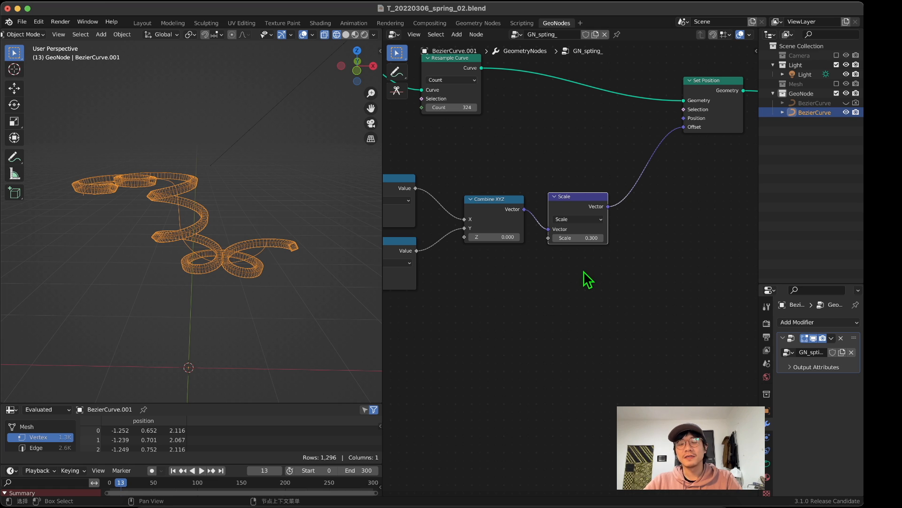
Step: Open the search for adding a new node in the empty area below the Scale node
middle_click_drag(579, 282, 546, 268)
key("shift+a")
left_click(540, 263)
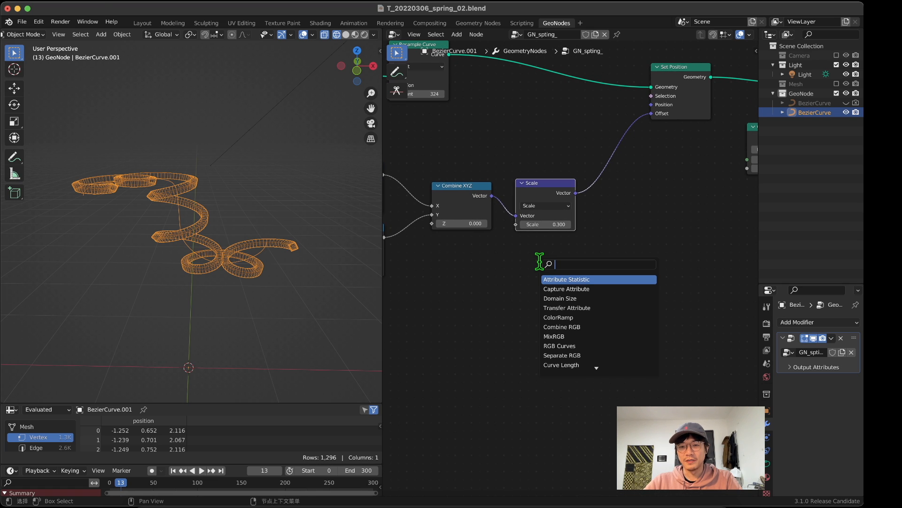
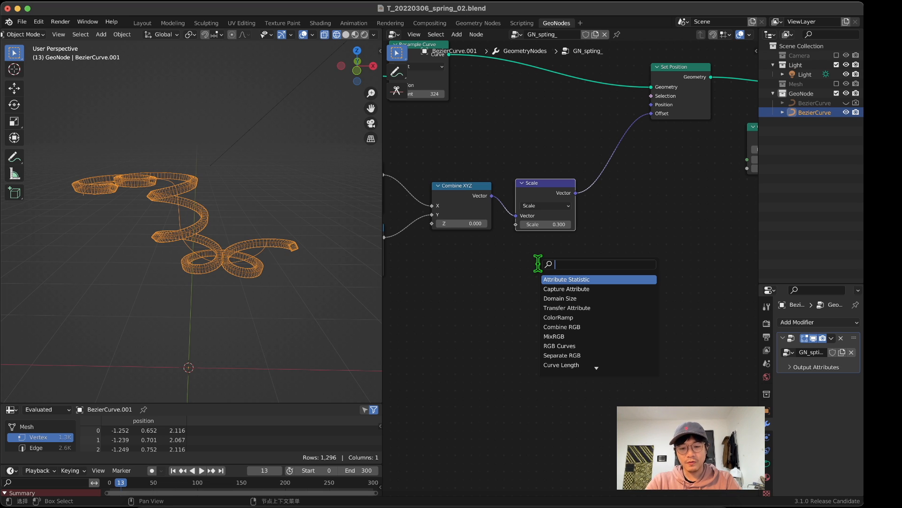
Step: Add a Curve Tangent node in the empty area below the Scale node
type("c")
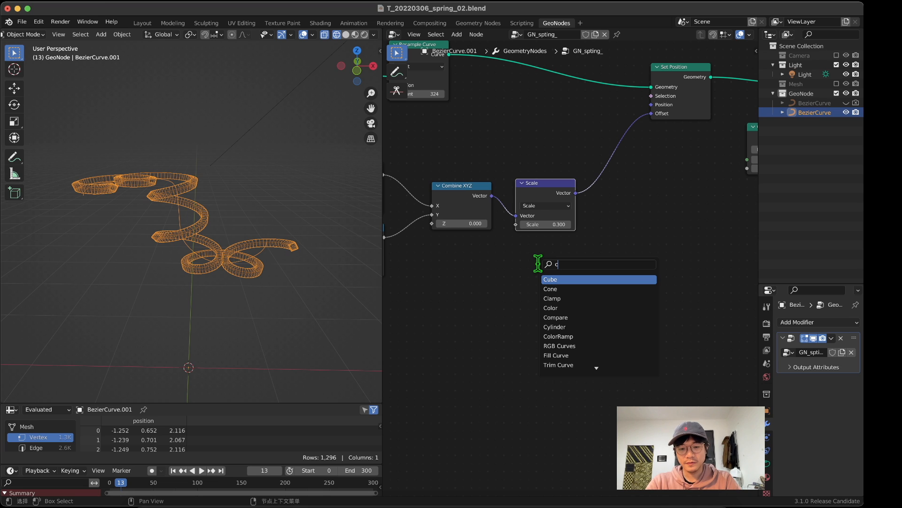
type("urv")
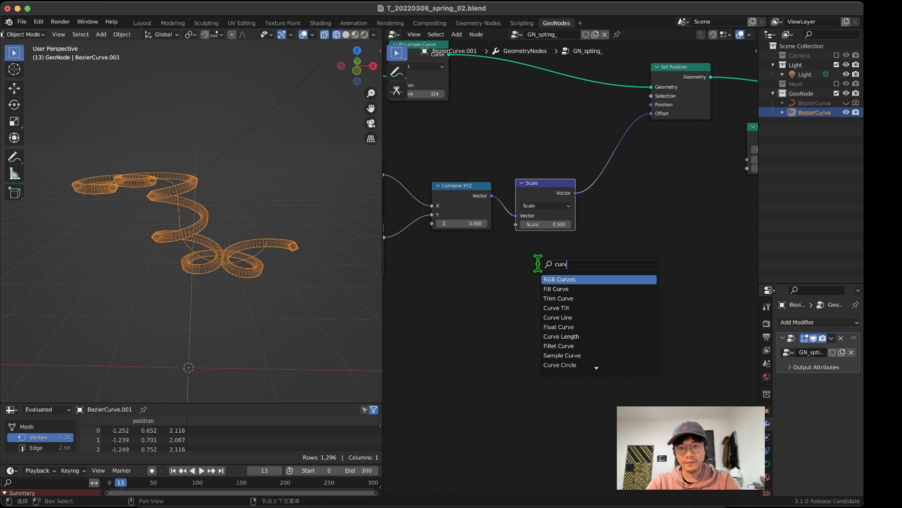
type(" t")
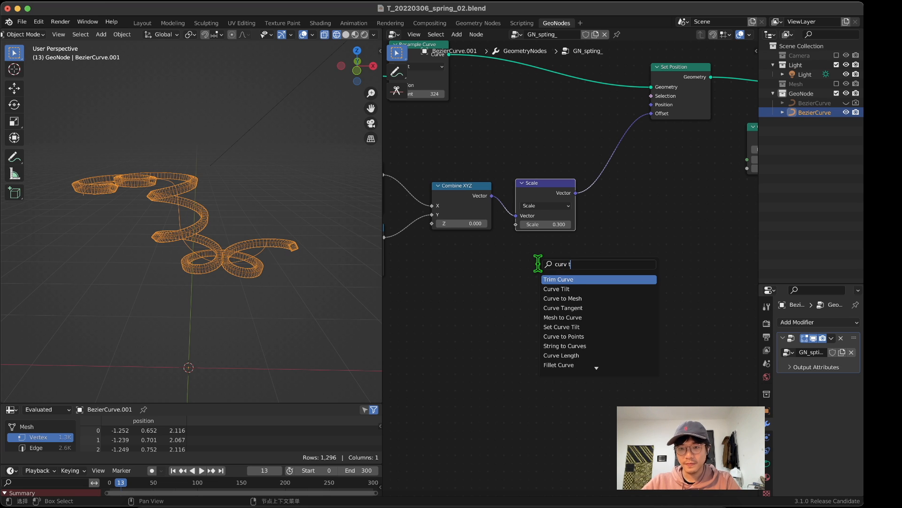
left_click(559, 307)
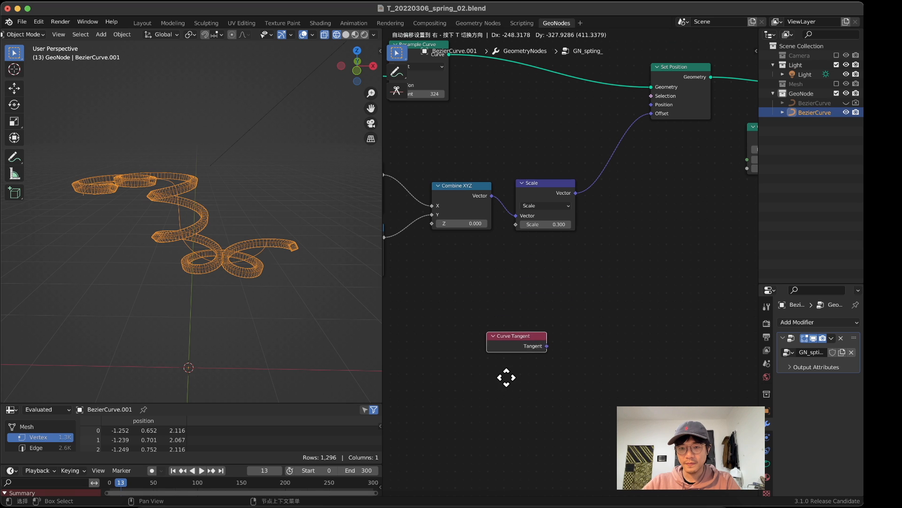
Step: Shift Combine XYZ and Scale together slightly toward Sine and Cosine, and place Curve Tangent a little lower beneath them
left_click_drag(445, 149, 540, 240)
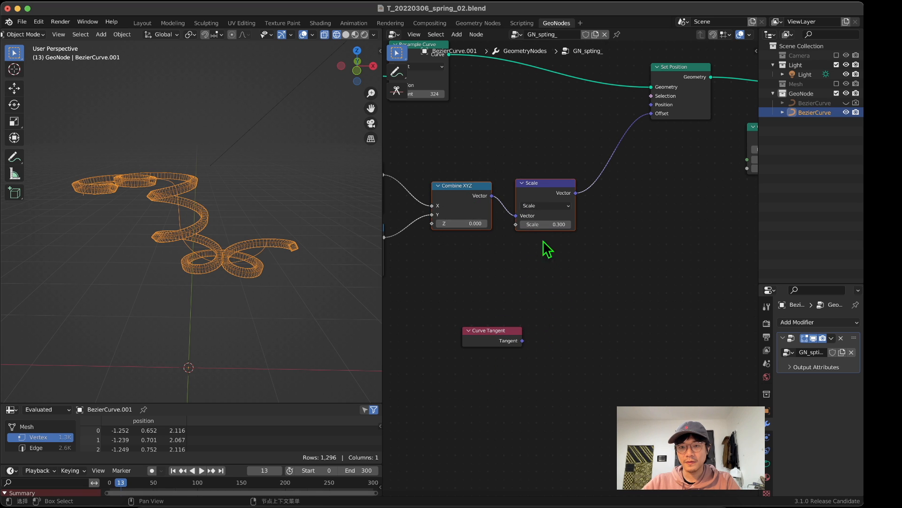
left_click_drag(534, 188, 511, 189)
middle_click_drag(542, 247, 562, 215)
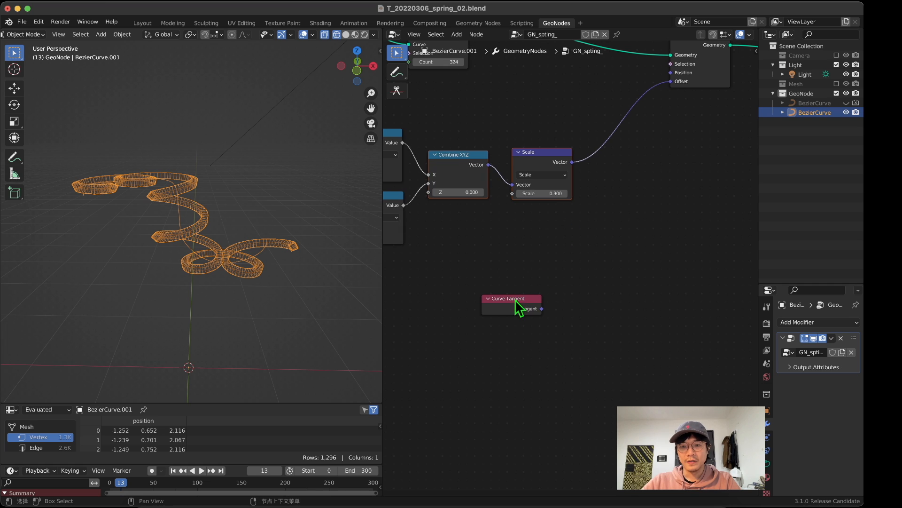
left_click_drag(525, 298, 515, 302)
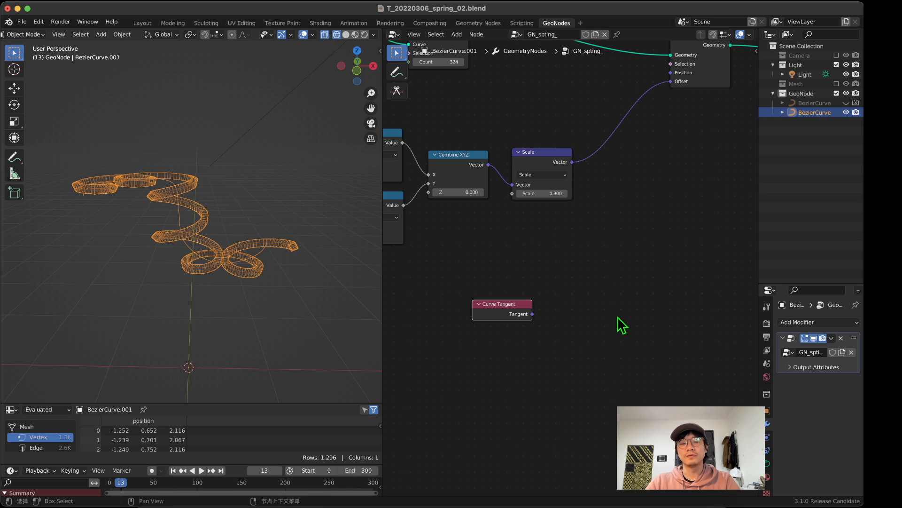
left_click_drag(505, 306, 495, 324)
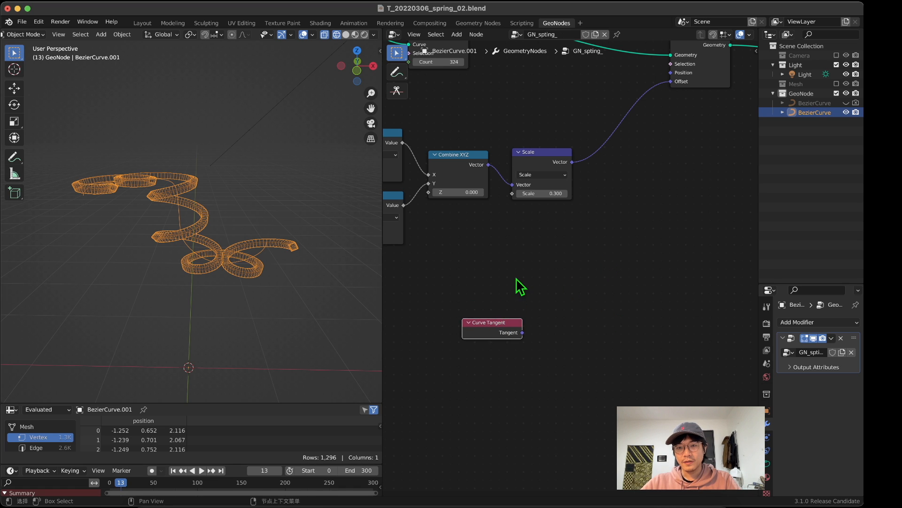
Step: Add a Vector Rotate node on the link between Scale and Set Position's Offset
middle_click_drag(527, 274, 490, 266)
key("shift+a")
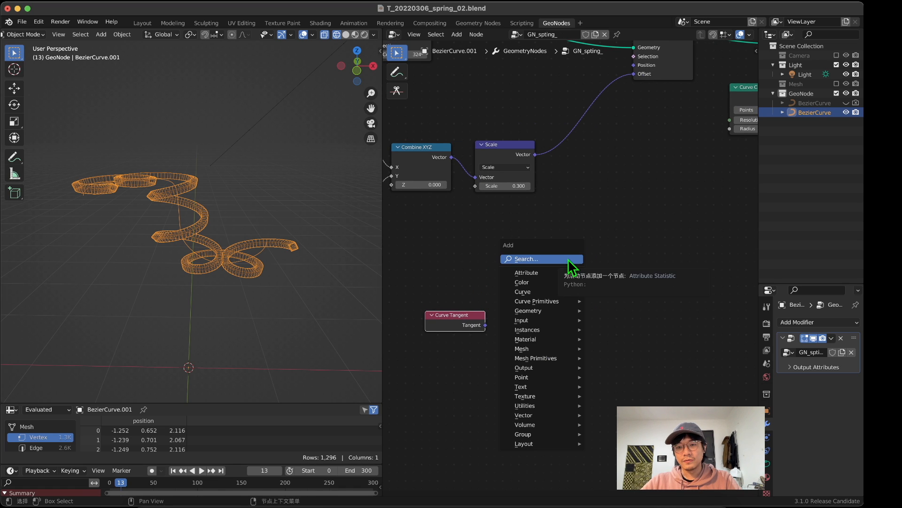
left_click(516, 259)
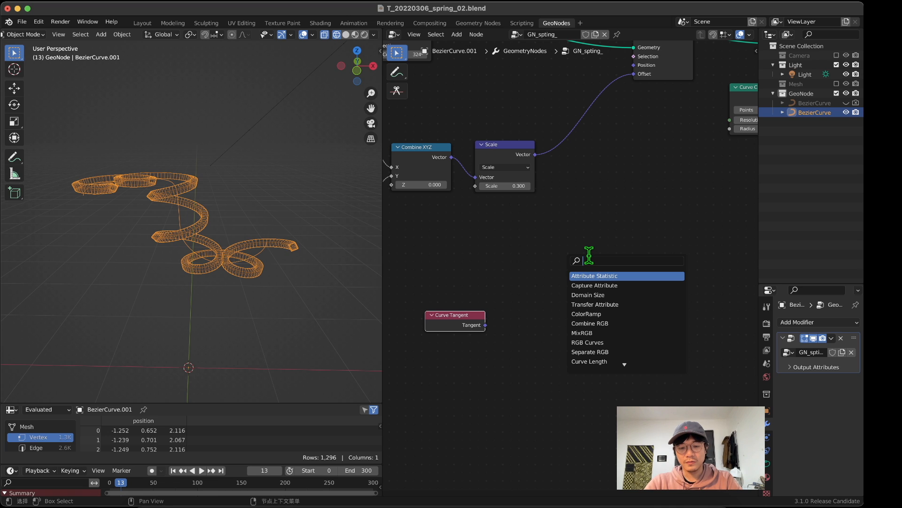
type("rv")
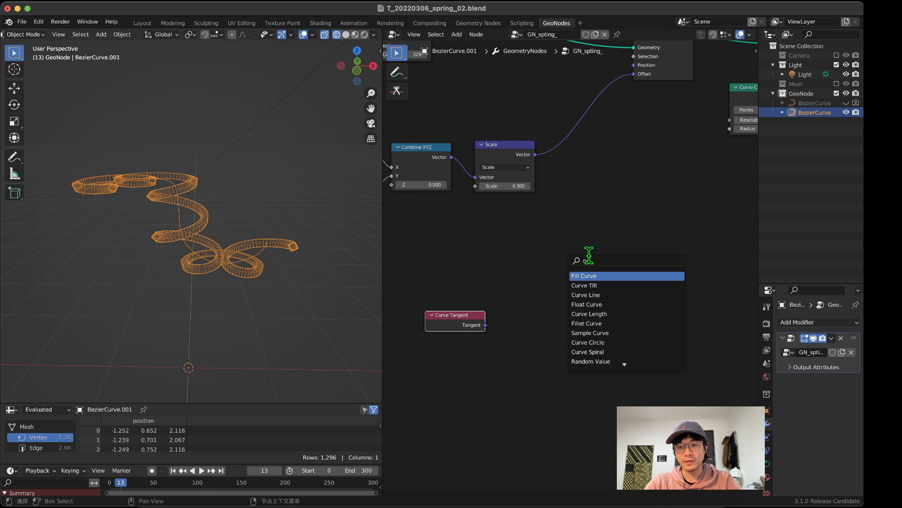
key("BackSpace")
key("BackSpace")
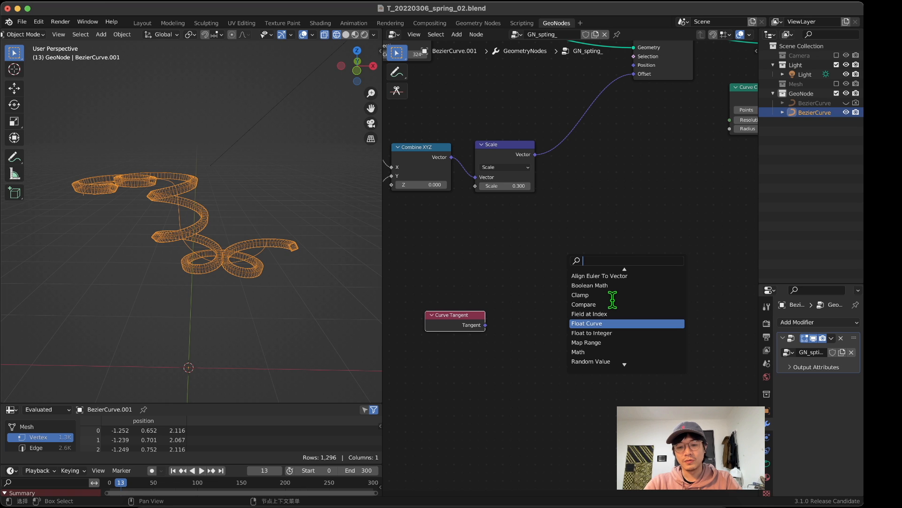
type("rot")
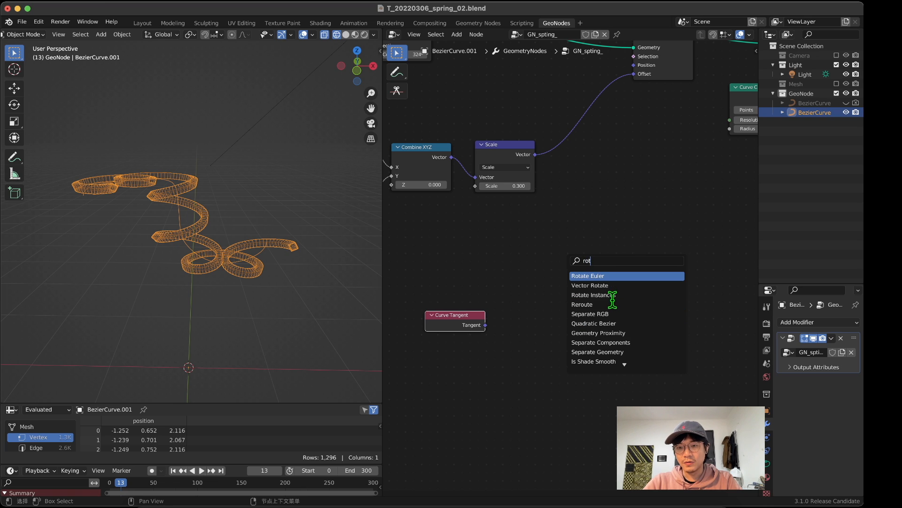
key("Down")
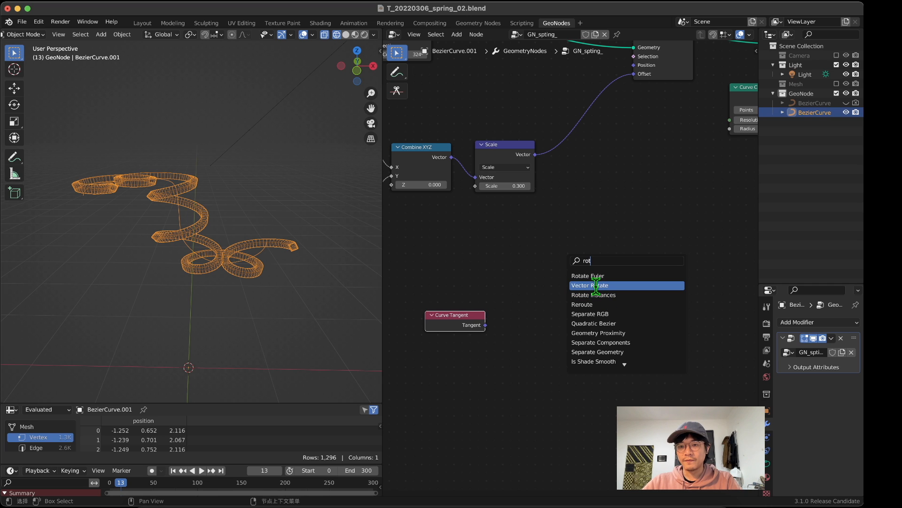
left_click(596, 286)
left_click(598, 188)
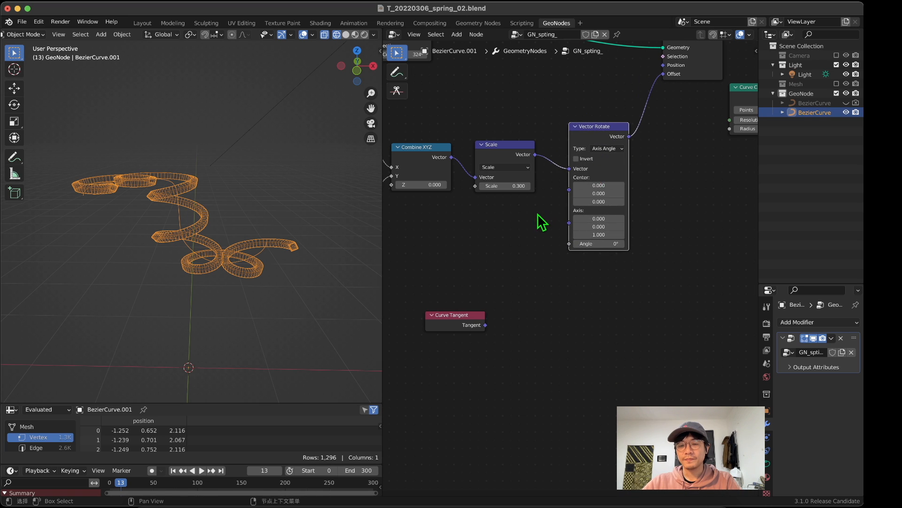
Step: Set the Vector Rotate node's rotation type to Euler
middle_click_drag(724, 180, 635, 204)
scroll(614, 192, "down", 2)
middle_click_drag(579, 294, 622, 272)
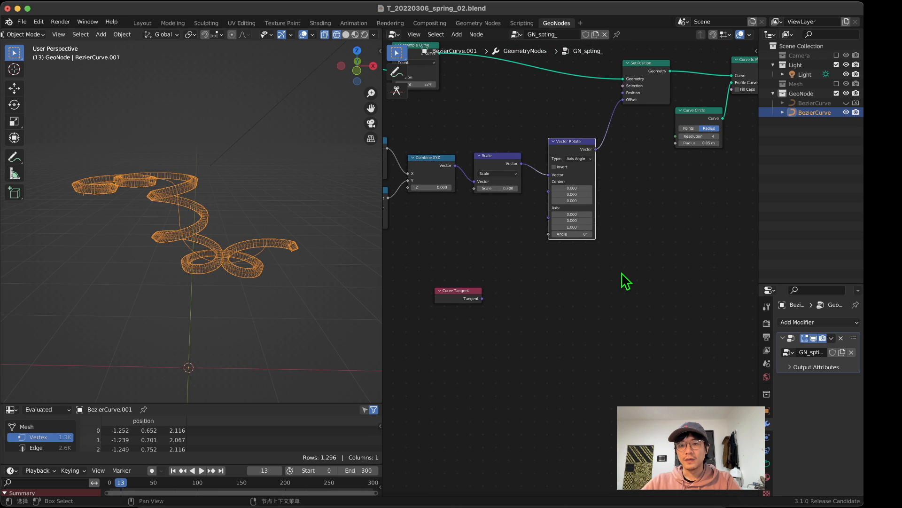
left_click(577, 159)
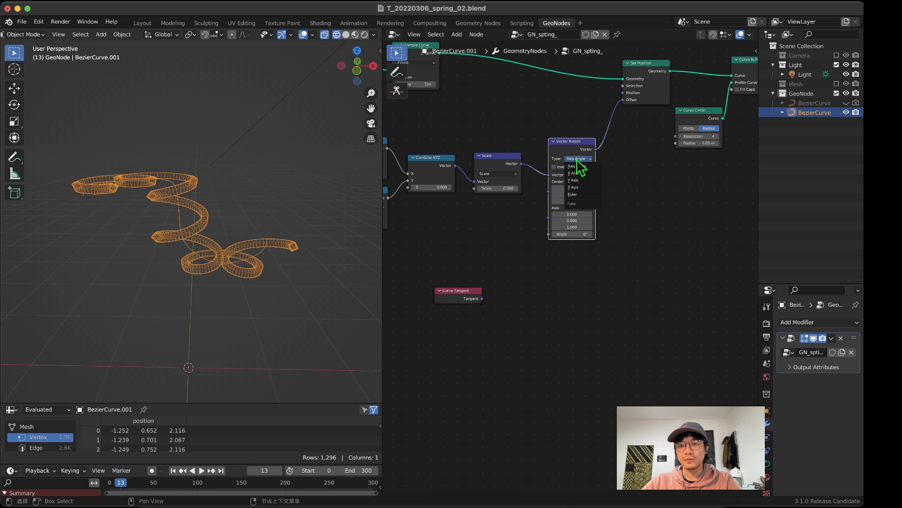
left_click(583, 194)
Step: Add an Align Euler to Vector node between Curve Tangent and Vector Rotate
middle_click_drag(502, 254, 621, 246)
key("shift+a")
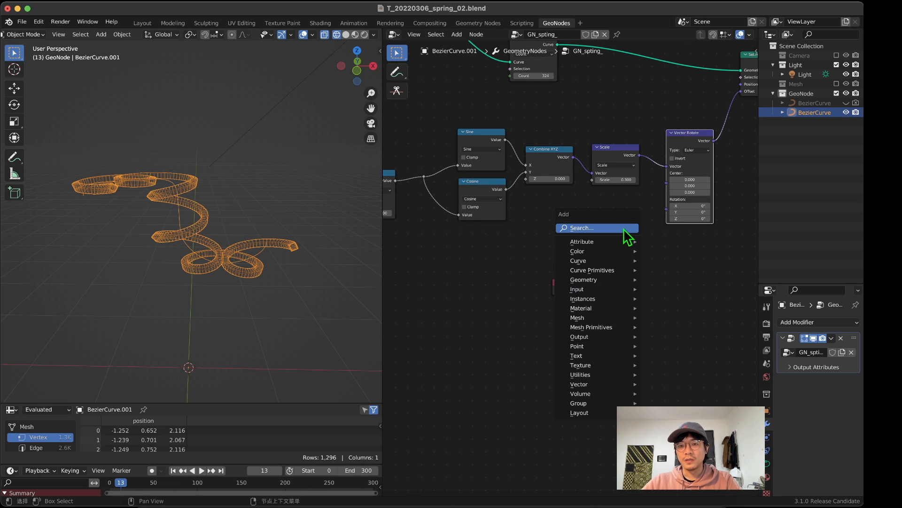
left_click(623, 227)
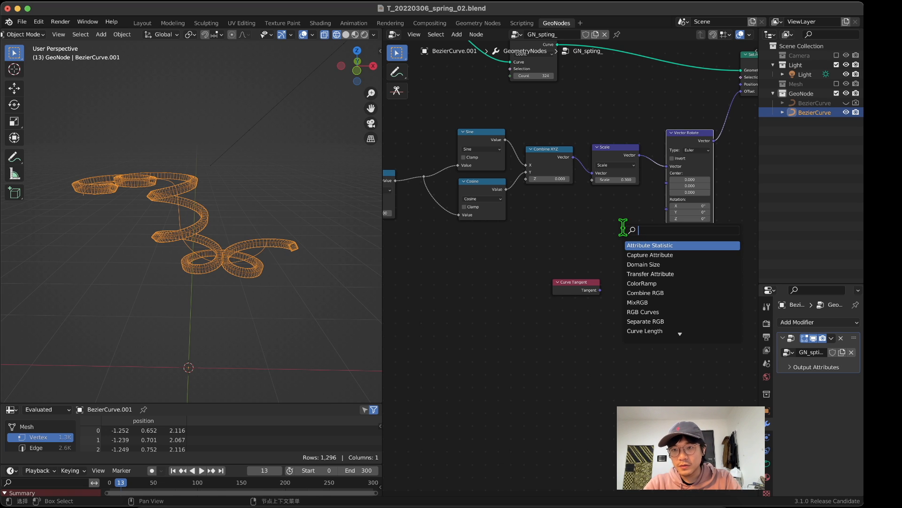
type("eu")
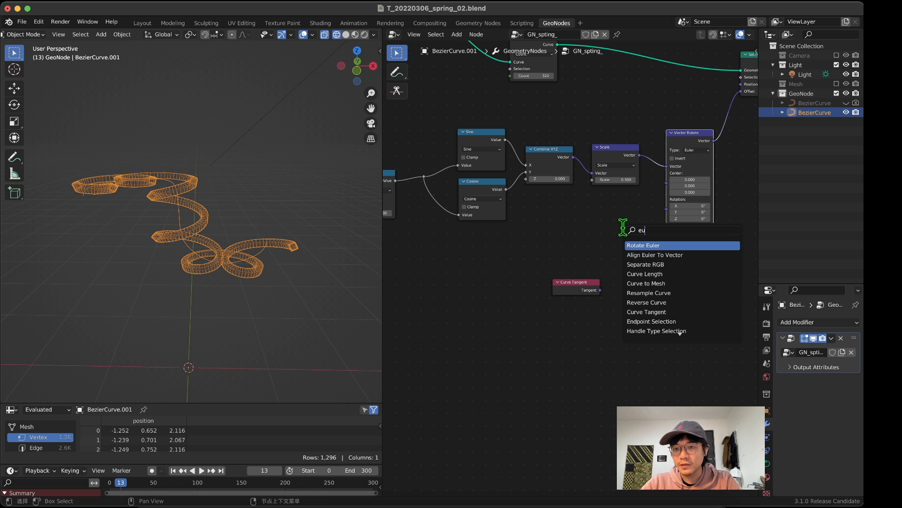
key("Down")
key("Return")
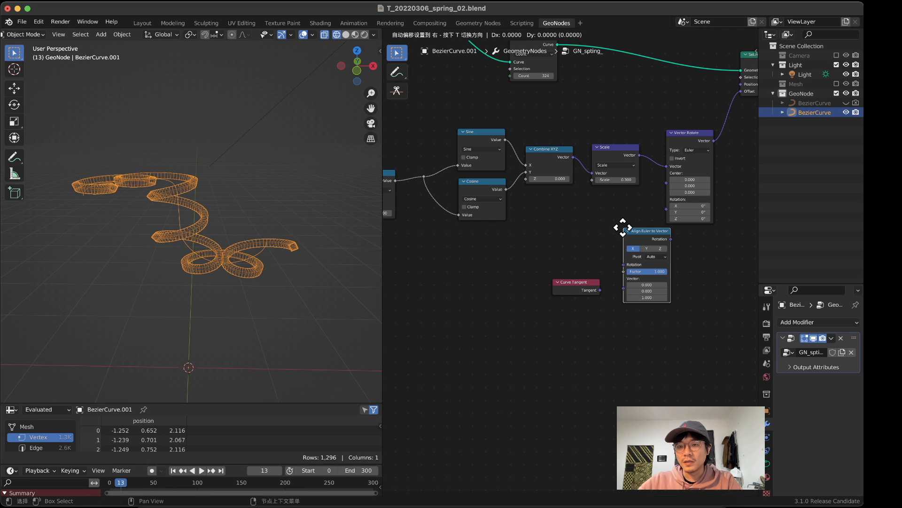
Step: Arrange Curve Tangent and Align Euler to Vector next to each other below Combine XYZ and Scale
scroll(610, 233, "up", 2)
left_click_drag(592, 289, 526, 239)
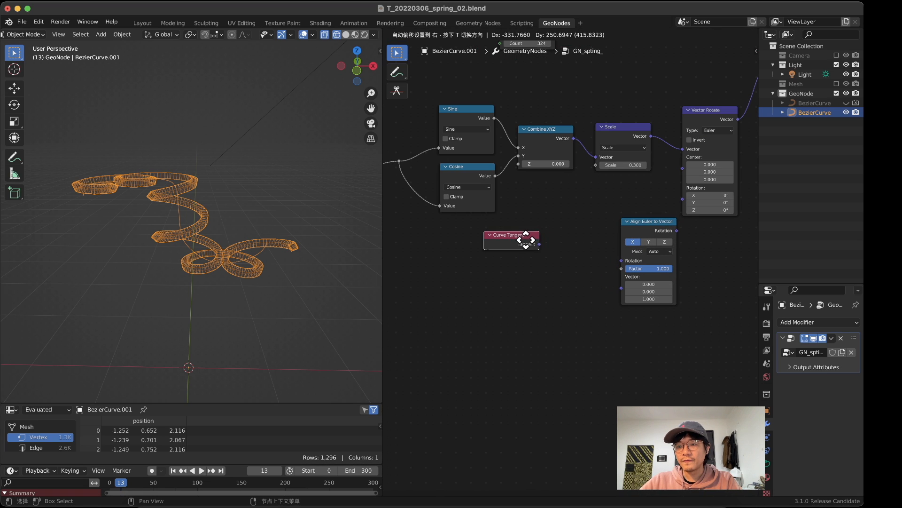
left_click_drag(653, 223, 595, 224)
left_click_drag(489, 250, 504, 273)
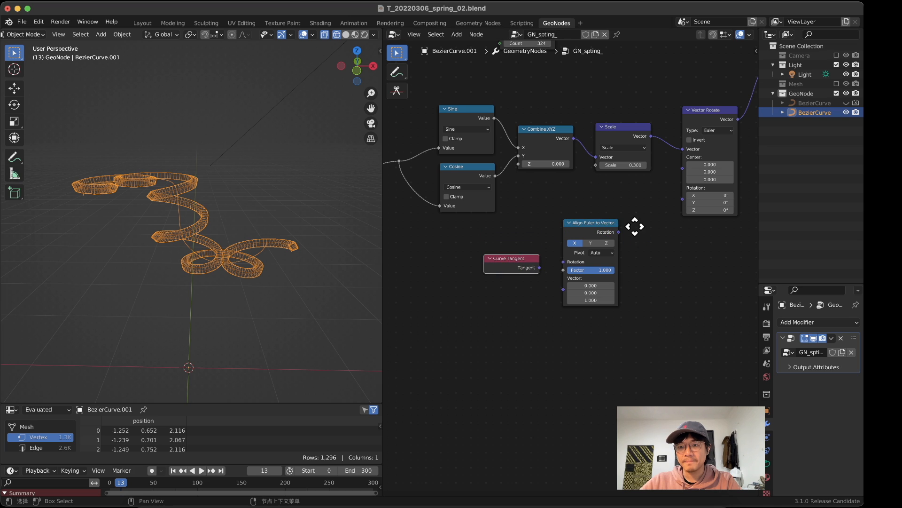
middle_click_drag(635, 227, 611, 222)
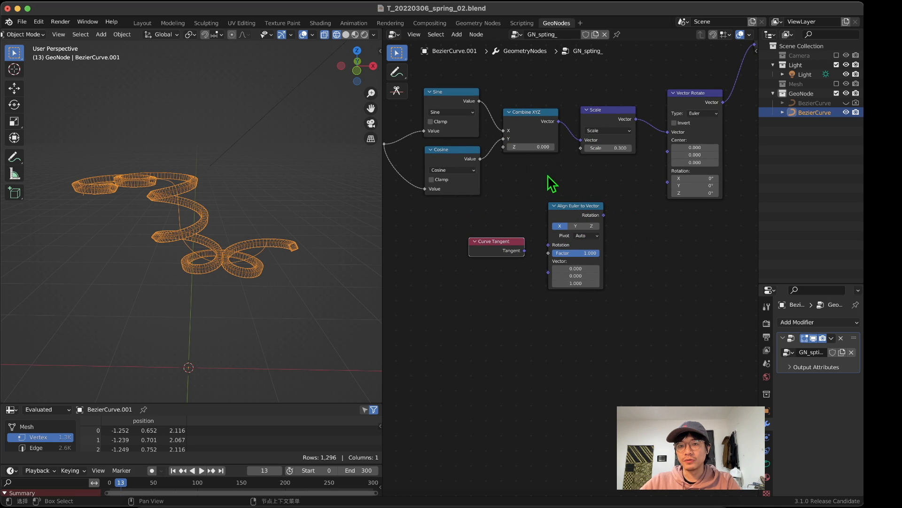
Step: Set Align Euler to Vector's axis to Z, feed Tangent into its Vector, and connect its Rotation to Vector Rotate
left_click(591, 226)
left_click_drag(511, 246, 545, 274)
scroll(523, 267, "up", 1)
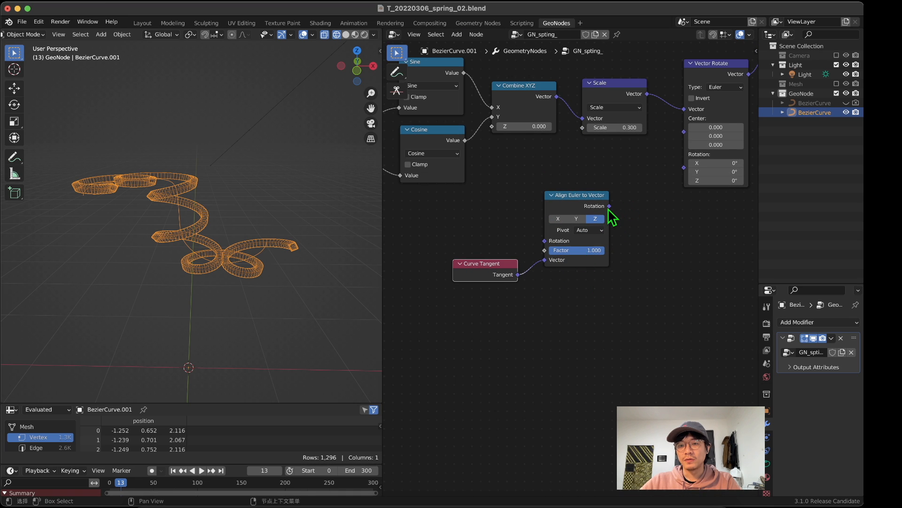
left_click_drag(610, 206, 686, 178)
Step: Move Align Euler to Vector and Curve Tangent lower and farther apart, keeping their links clear
middle_click_drag(255, 231, 235, 225)
left_click_drag(583, 198, 613, 222)
left_click_drag(491, 275, 494, 291)
Step: Enter Edit Mode on the Bezier curve and draw a new freehand curve above the existing coil in front view
middle_click_drag(333, 263, 66, 123)
left_click(23, 34)
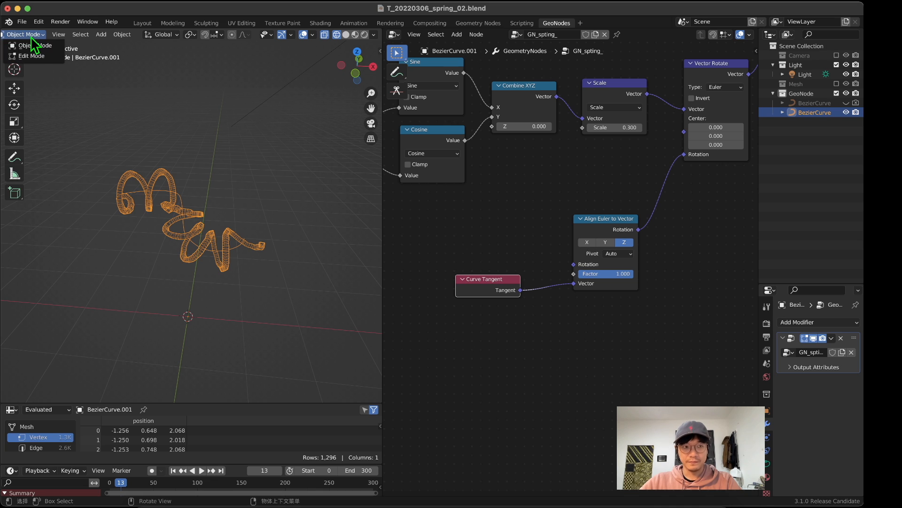
left_click(21, 56)
scroll(169, 214, "down", 3)
middle_click_drag(179, 222, 181, 186)
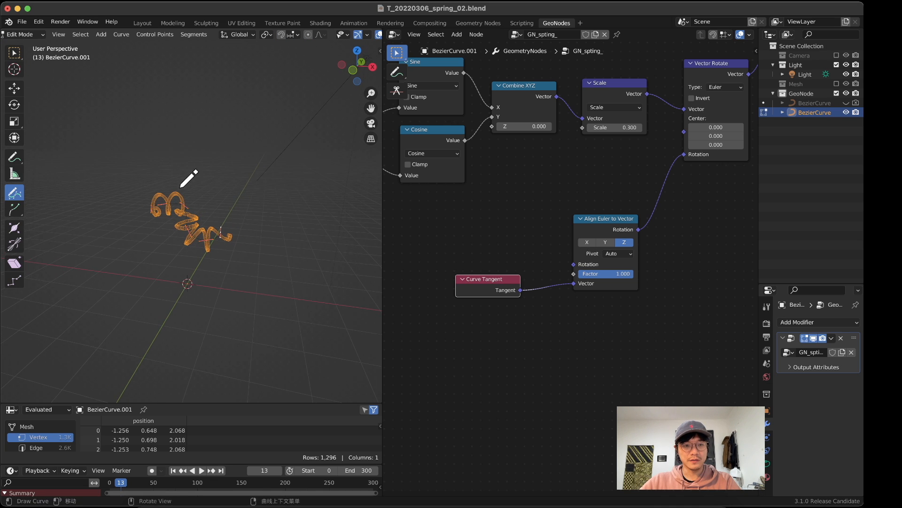
left_click(358, 67)
scroll(237, 220, "up", 8)
scroll(236, 219, "down", 4)
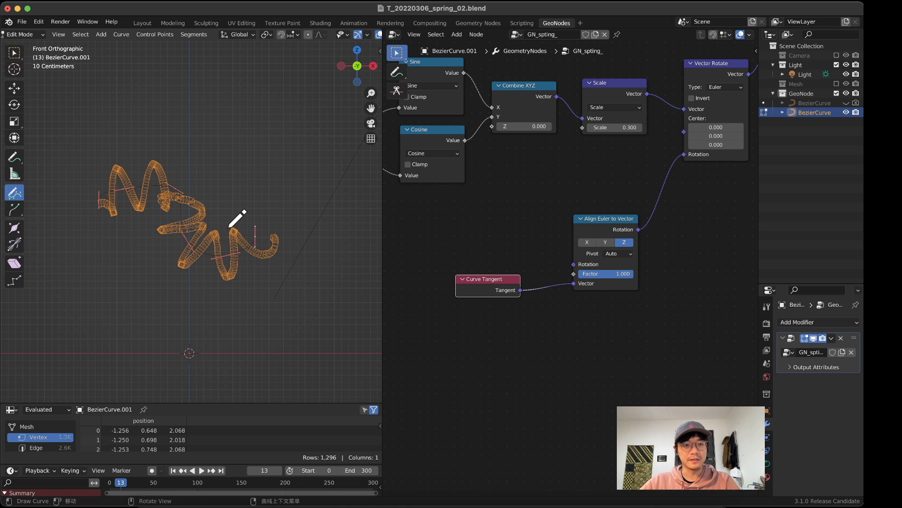
middle_click_drag(138, 168, 132, 215, "shift")
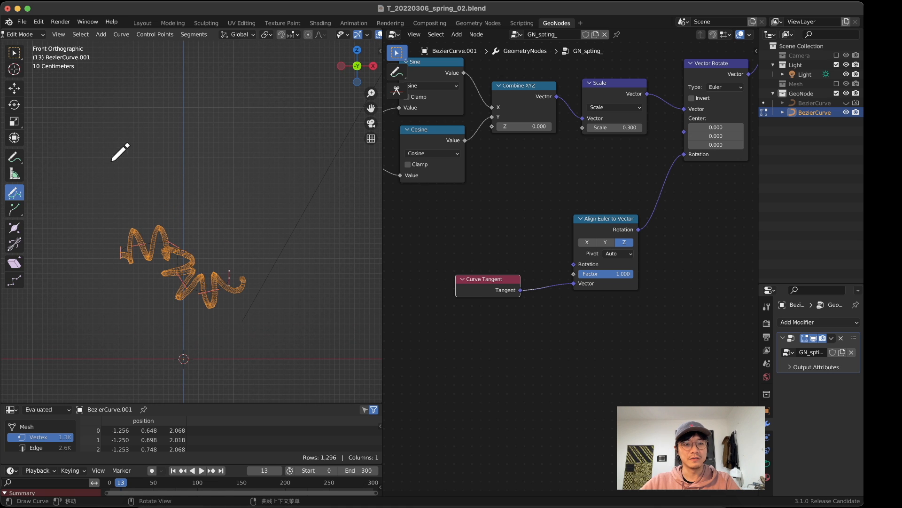
left_click_drag(122, 153, 282, 174)
Step: Switch to the right orthographic view and draw two more freehand curves near the existing coils
mouse_move(327, 184)
middle_mouse_down()
mouse_move(177, 210)
mouse_move(201, 236)
middle_mouse_up()
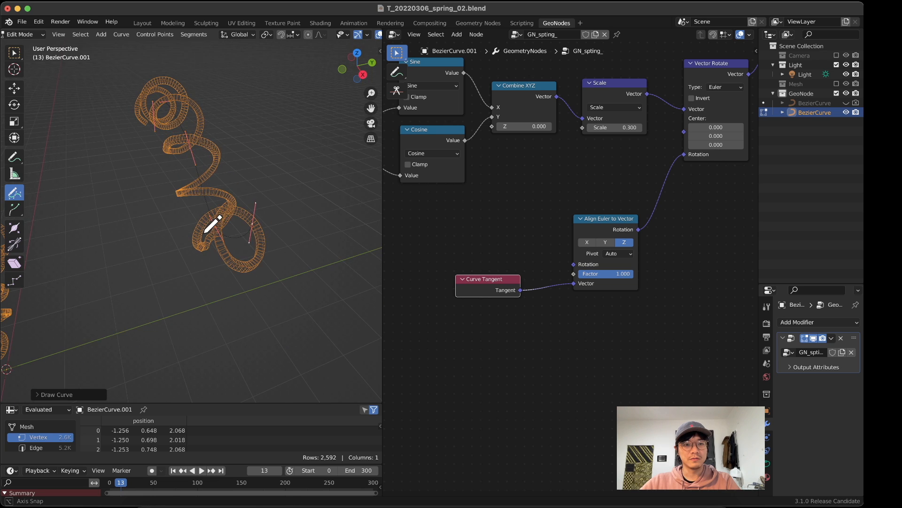
left_click(360, 67)
scroll(238, 127, "down", 4)
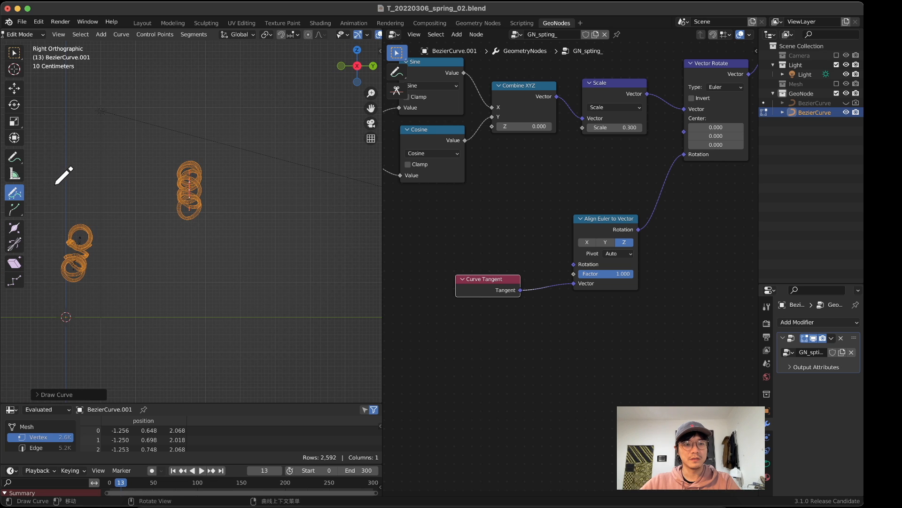
left_click_drag(124, 176, 137, 160)
middle_click_drag(143, 184, 172, 210)
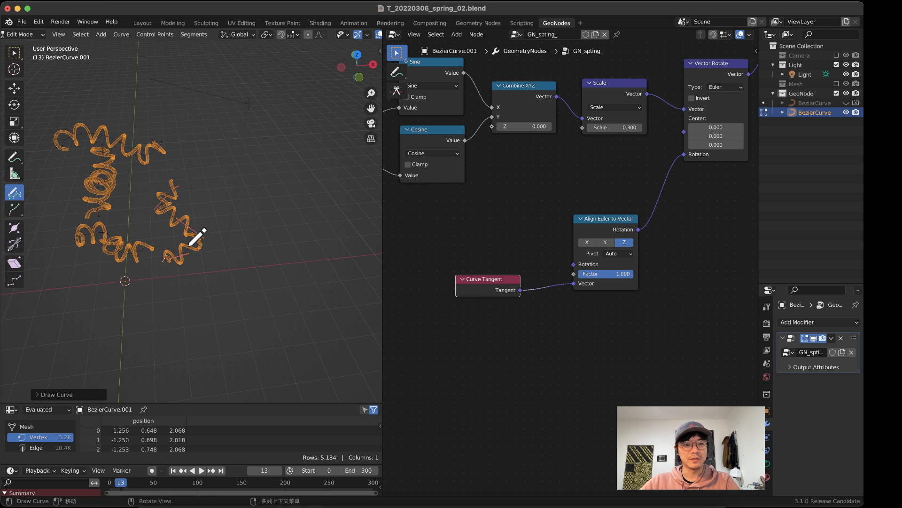
Step: Draw a looping freehand curve beside the coils and another long one on their opposite side in perspective view
mouse_move(190, 244)
middle_mouse_down()
mouse_move(127, 198)
mouse_move(197, 190)
mouse_move(213, 207)
mouse_move(199, 250)
middle_mouse_up()
mouse_move(238, 212)
left_mouse_down()
mouse_move(327, 246)
mouse_move(334, 235)
left_mouse_up()
mouse_move(305, 239)
middle_mouse_down()
mouse_move(242, 220)
mouse_move(248, 216)
mouse_move(134, 217)
mouse_move(315, 241)
middle_mouse_up()
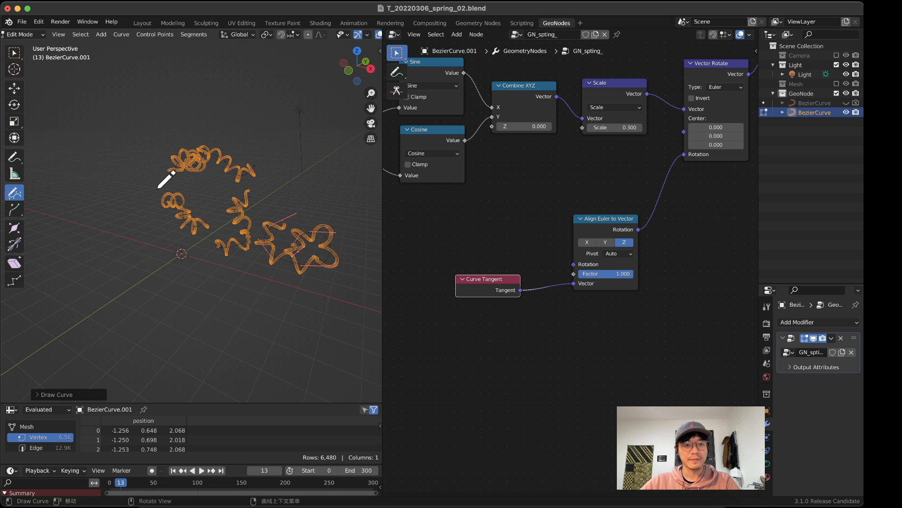
left_click_drag(135, 248, 135, 249)
mouse_move(136, 248)
middle_mouse_down()
mouse_move(197, 235)
mouse_move(157, 229)
mouse_move(195, 221)
middle_mouse_up()
mouse_move(229, 191)
middle_mouse_down()
mouse_move(77, 157)
mouse_move(174, 161)
mouse_move(112, 208)
mouse_move(268, 188)
mouse_move(121, 302)
mouse_move(322, 226)
mouse_move(224, 249)
mouse_move(214, 262)
mouse_move(176, 245)
middle_mouse_up()
Step: Return the Bezier curve to Object Mode and activate the Scale tool
left_click(18, 34)
left_click(20, 46)
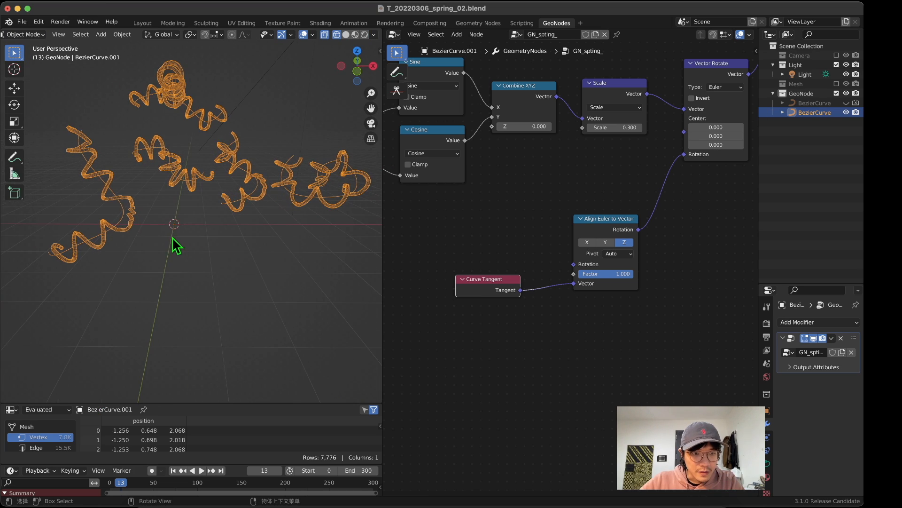
left_click(14, 122)
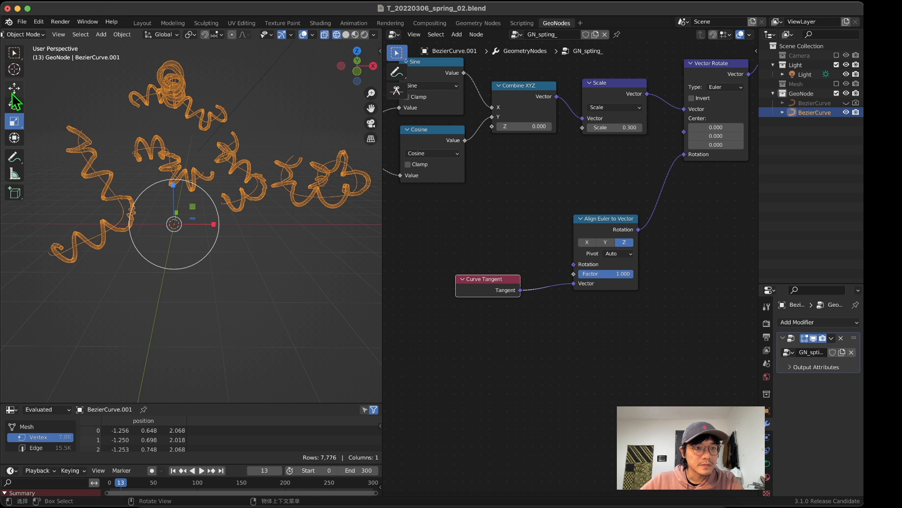
Step: Circle a pinched bend of the coil with a freehand annotation, and switch the Bezier curve to Edit Mode
left_click(14, 157)
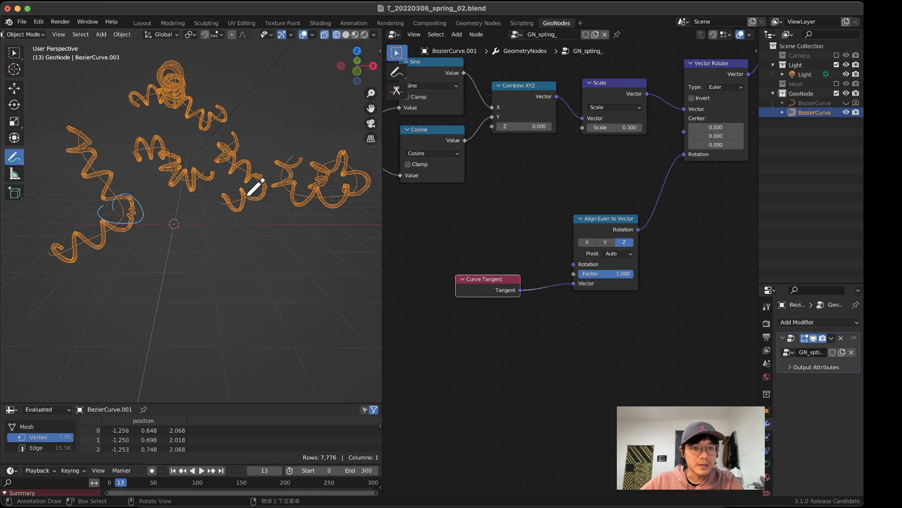
mouse_move(248, 179)
middle_mouse_down()
mouse_move(161, 238)
mouse_move(166, 187)
mouse_move(210, 180)
mouse_move(216, 221)
mouse_move(225, 167)
mouse_move(268, 165)
mouse_move(184, 189)
middle_mouse_up()
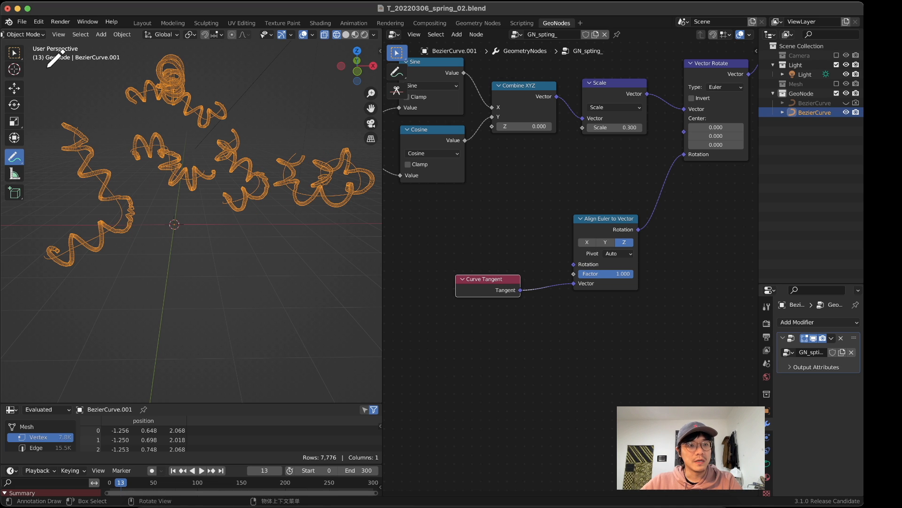
left_click(26, 34)
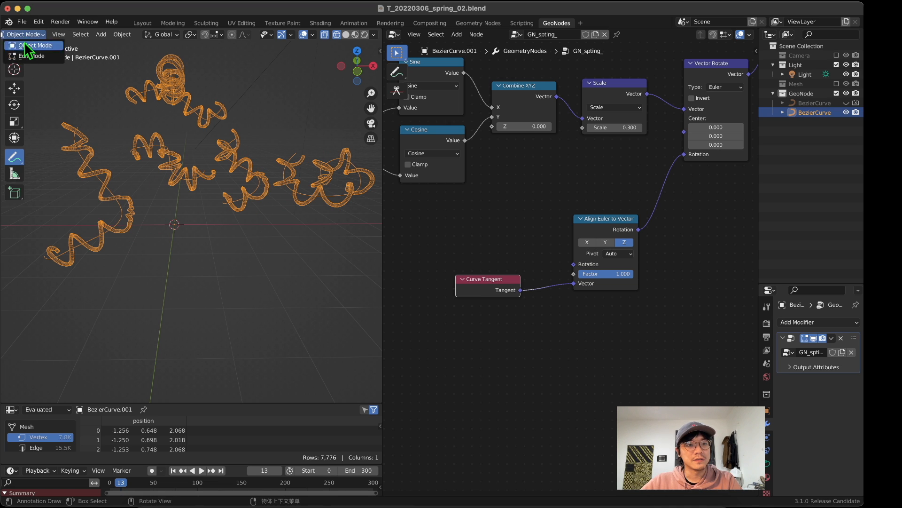
left_click(26, 57)
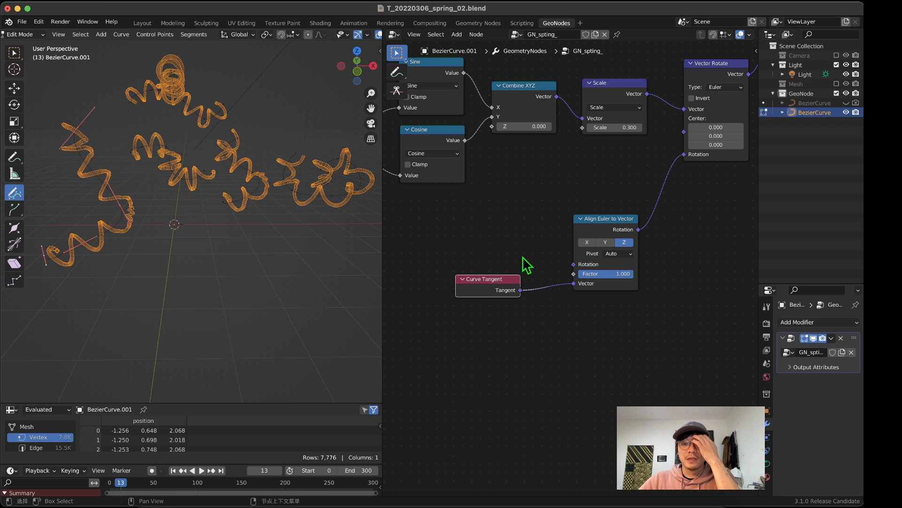
Step: Spread the Curve Tangent and Align Euler to Vector nodes apart and place a duplicate Align Euler to Vector node between them
left_click_drag(515, 278, 468, 279)
left_click_drag(607, 226, 570, 225)
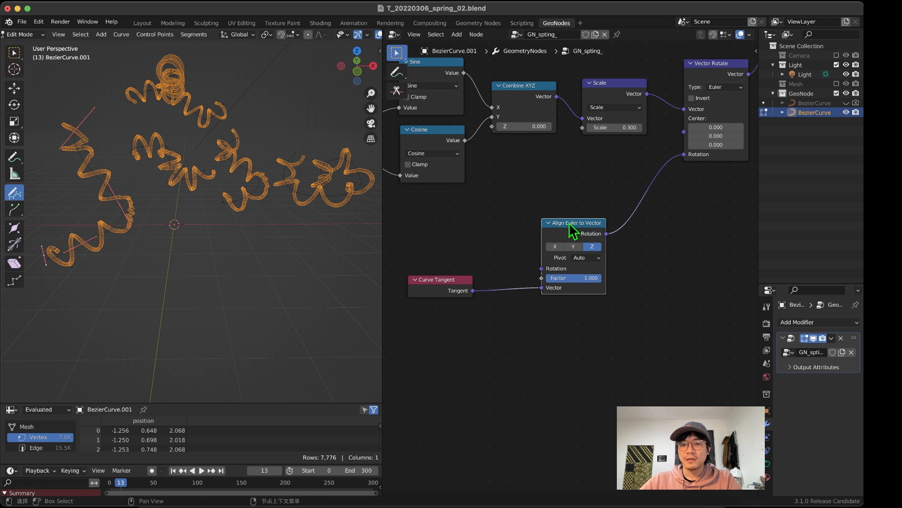
left_click_drag(573, 223, 591, 226)
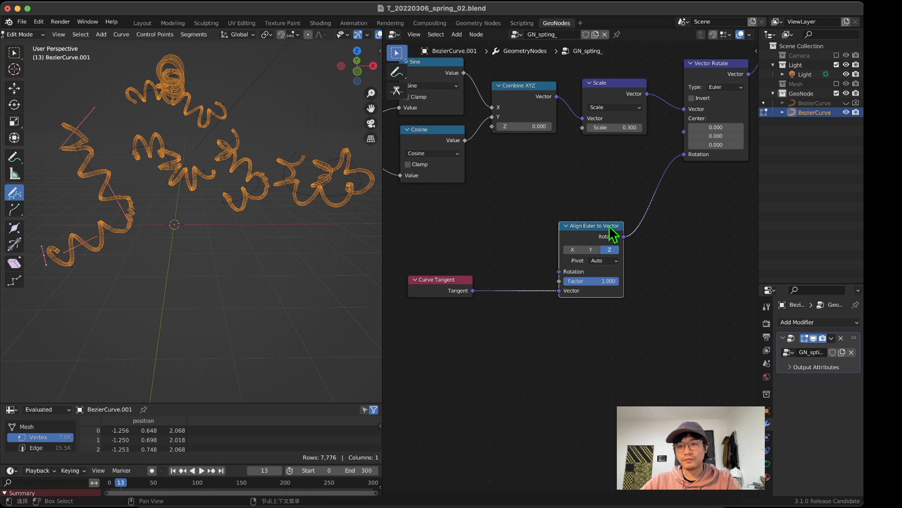
scroll(619, 246, "up", 2)
left_click_drag(681, 250, 513, 178)
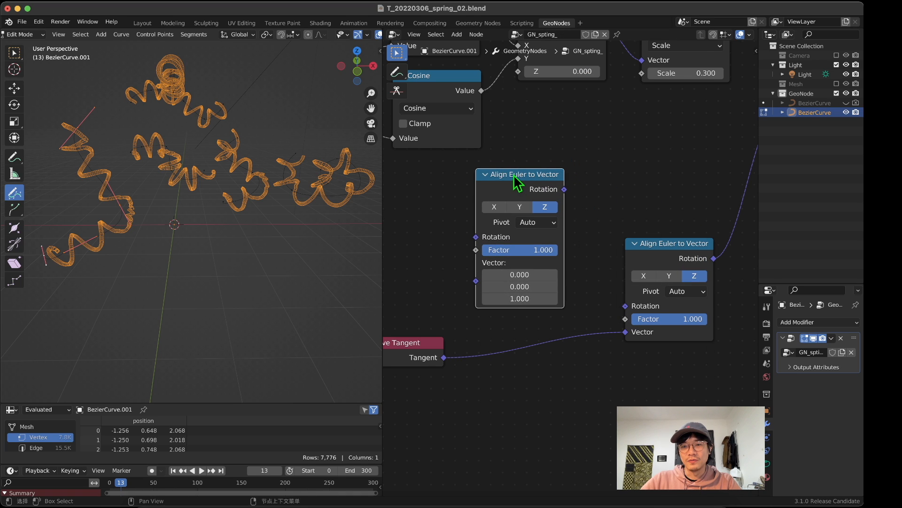
Step: Feed the curve tangent into the duplicate's Vector, set its axis to X, and link its Rotation into the Z-axis align node
left_click_drag(443, 357, 476, 282)
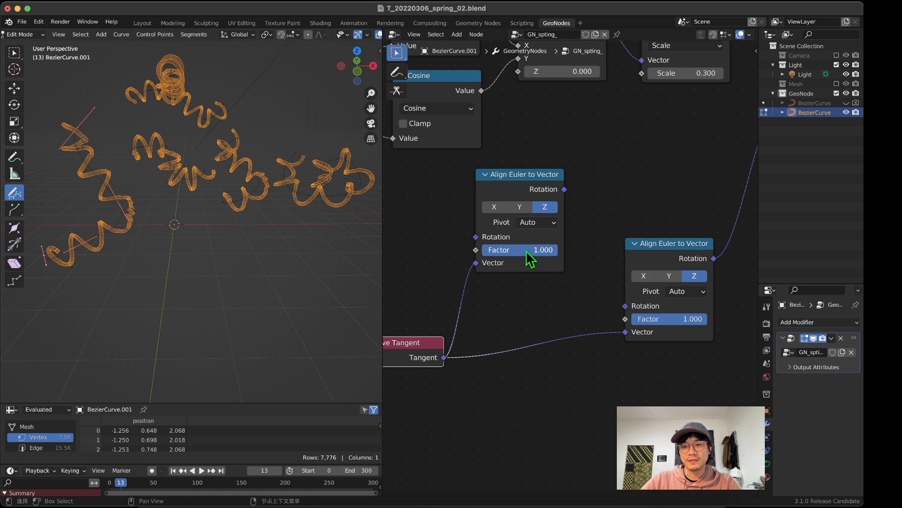
left_click(494, 208)
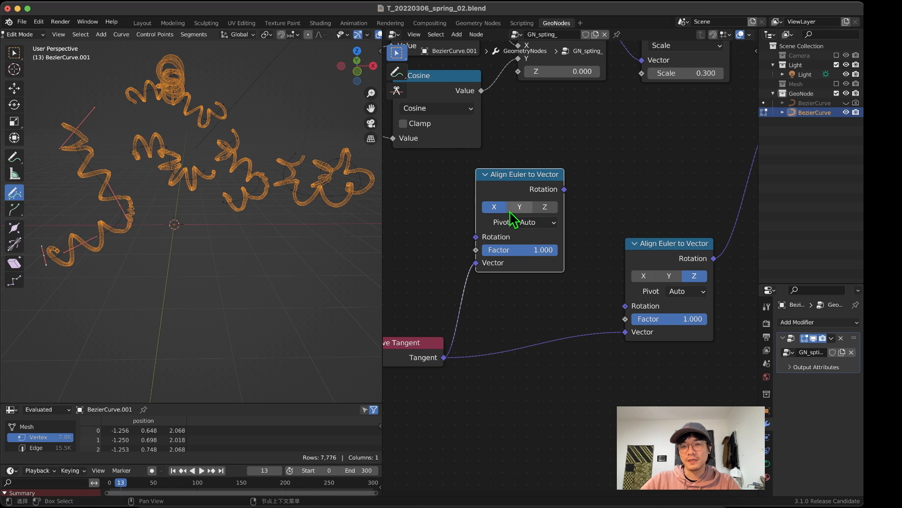
middle_click_drag(549, 247, 536, 223)
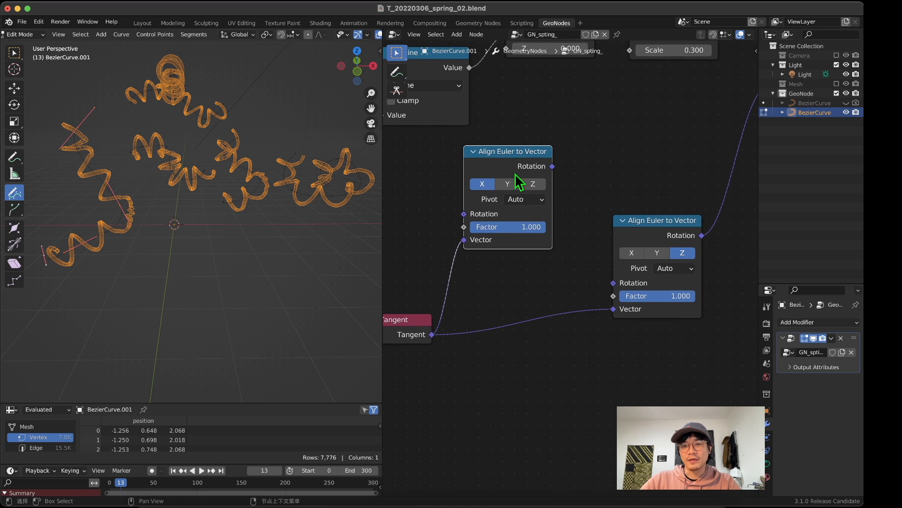
left_click_drag(523, 163, 610, 286)
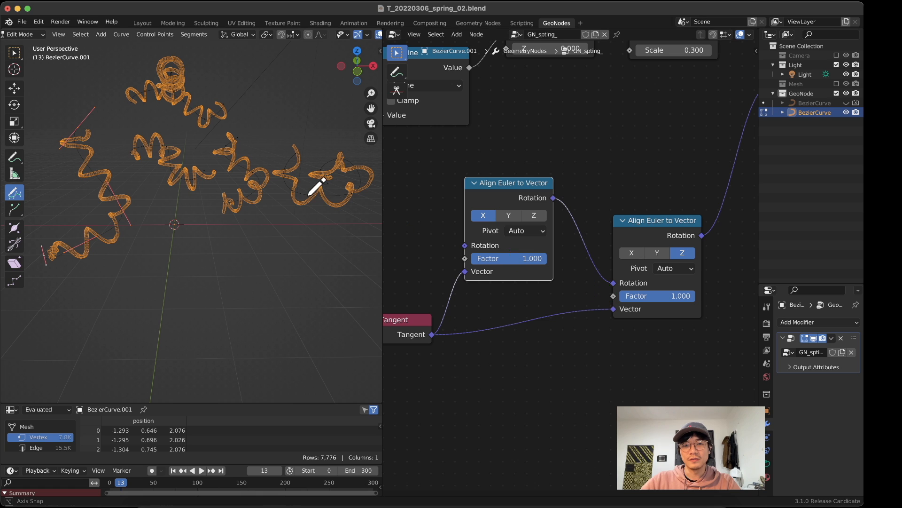
Step: Move the X-axis Align Euler to Vector node and the Curve Tangent node closer to the Z-axis align node
mouse_move(308, 197)
middle_mouse_down()
mouse_move(281, 223)
mouse_move(242, 210)
mouse_move(316, 184)
middle_mouse_up()
scroll(345, 182, "up", 1)
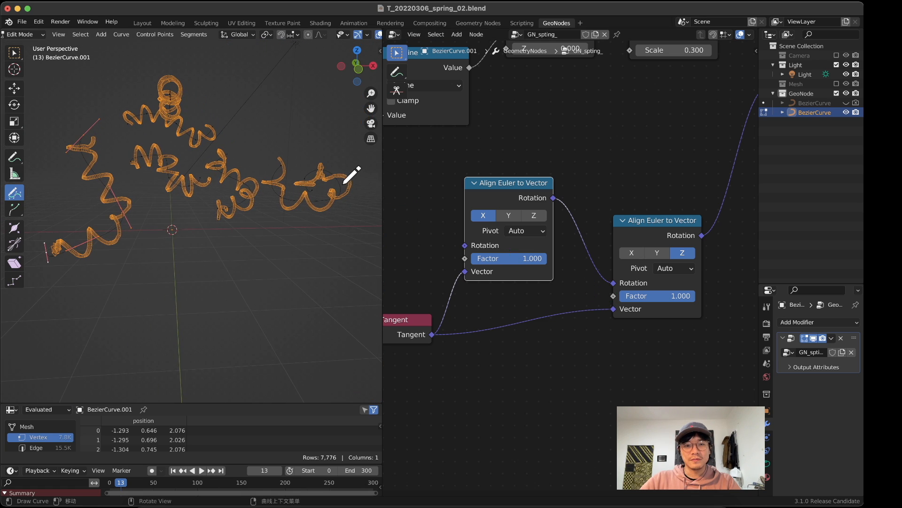
left_click_drag(501, 183, 507, 196)
left_click_drag(422, 319, 426, 305)
middle_click_drag(308, 149, 329, 157)
Step: Mute and unmute the X-axis Align Euler to Vector node to compare the coil shapes from several angles
left_click(501, 200)
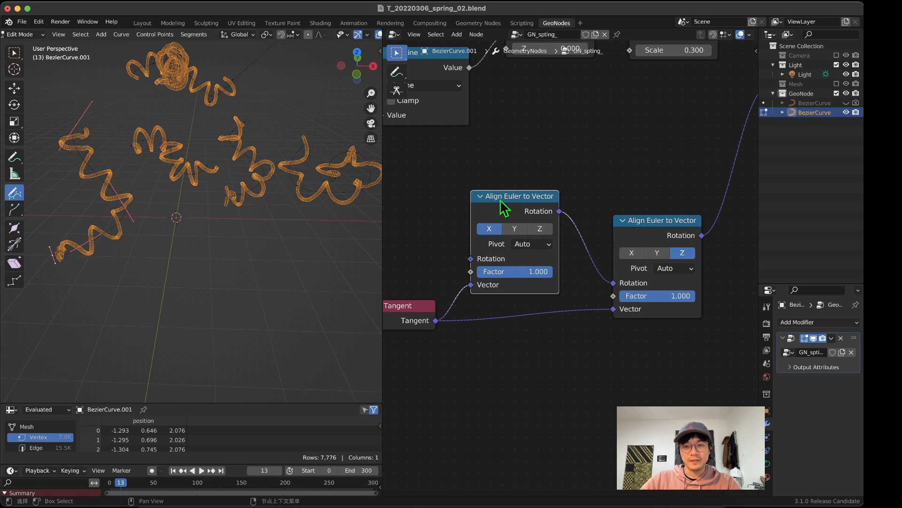
key("m")
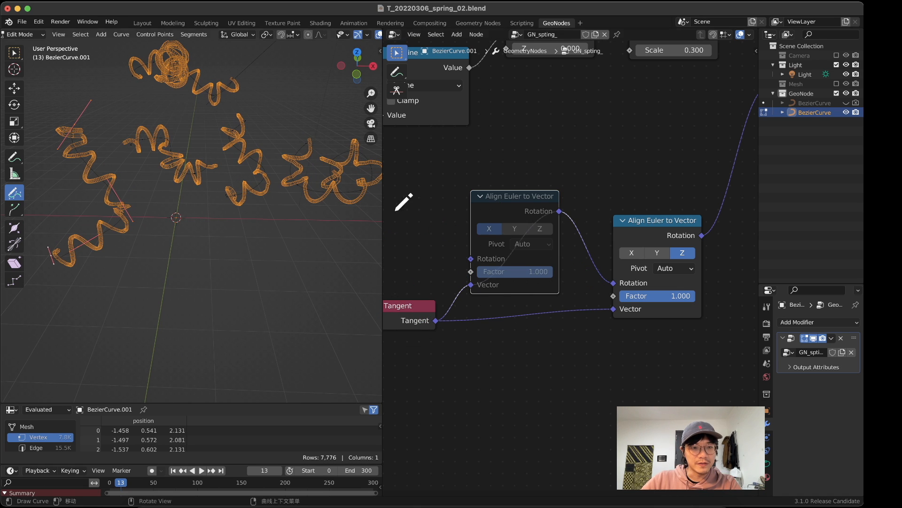
key("m")
middle_click_drag(155, 187, 96, 167)
middle_click_drag(195, 222, 283, 226)
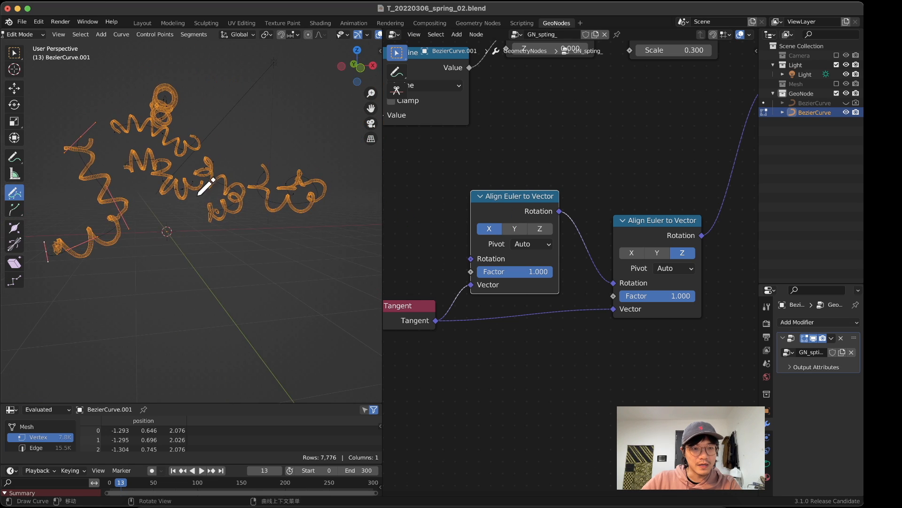
mouse_move(198, 194)
middle_mouse_down()
mouse_move(170, 222)
mouse_move(205, 193)
middle_mouse_up()
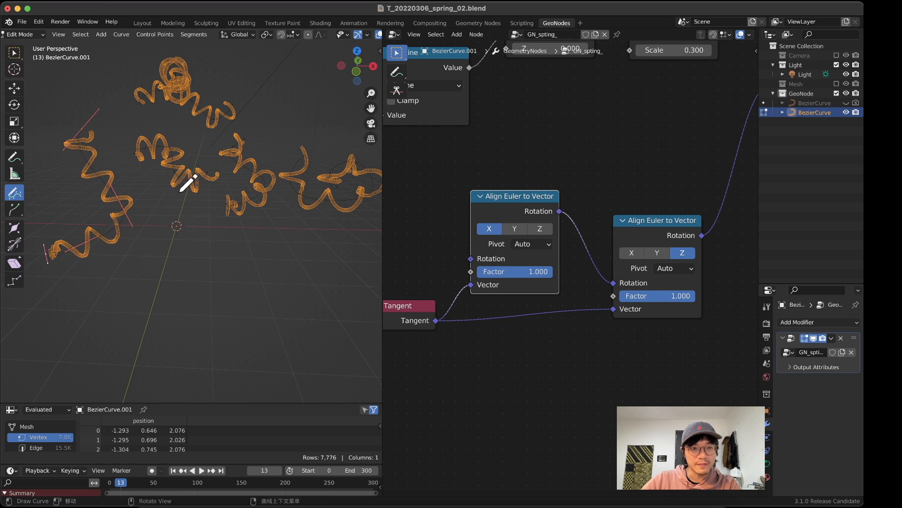
mouse_move(371, 206)
middle_mouse_down()
mouse_move(296, 228)
mouse_move(244, 207)
mouse_move(220, 185)
mouse_move(227, 185)
mouse_move(208, 185)
mouse_move(238, 173)
mouse_move(232, 153)
mouse_move(296, 165)
mouse_move(301, 174)
mouse_move(283, 165)
middle_mouse_up()
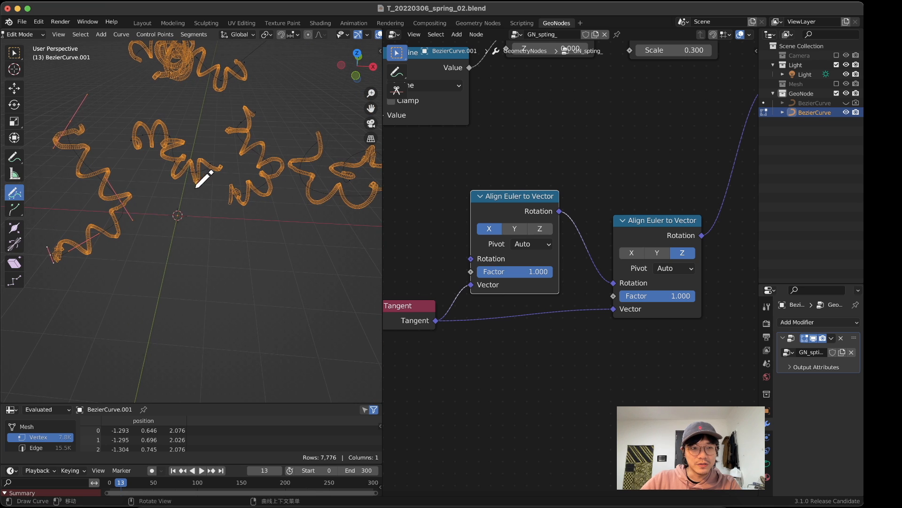
middle_click_drag(171, 174, 155, 166)
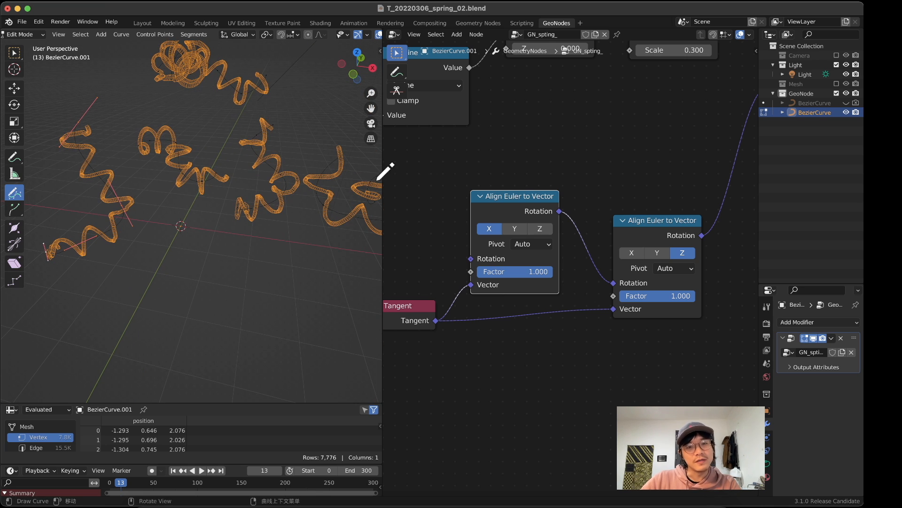
Step: Tidy the spacing of the Group Input, Resample Curve, Curve Circle and Divide nodes, and delete the unconnected input node
key("Home")
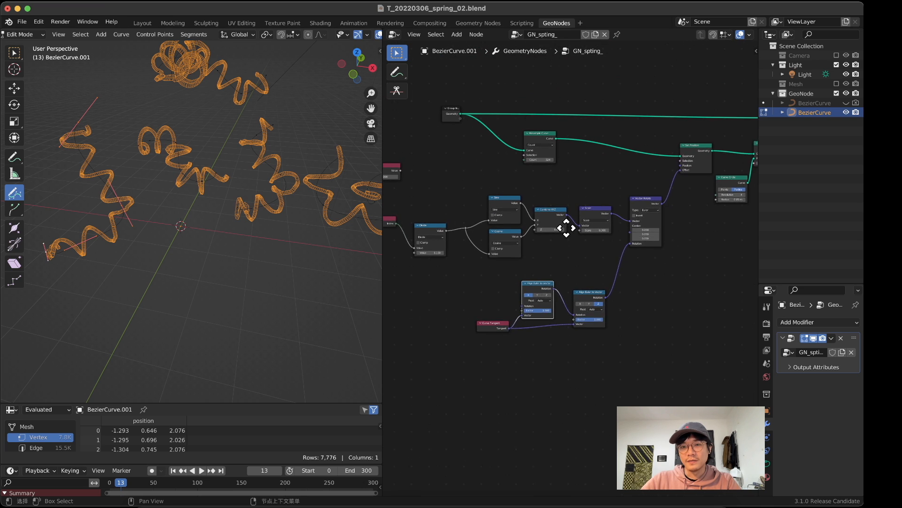
left_click_drag(476, 243, 480, 235)
left_click_drag(489, 161, 438, 164)
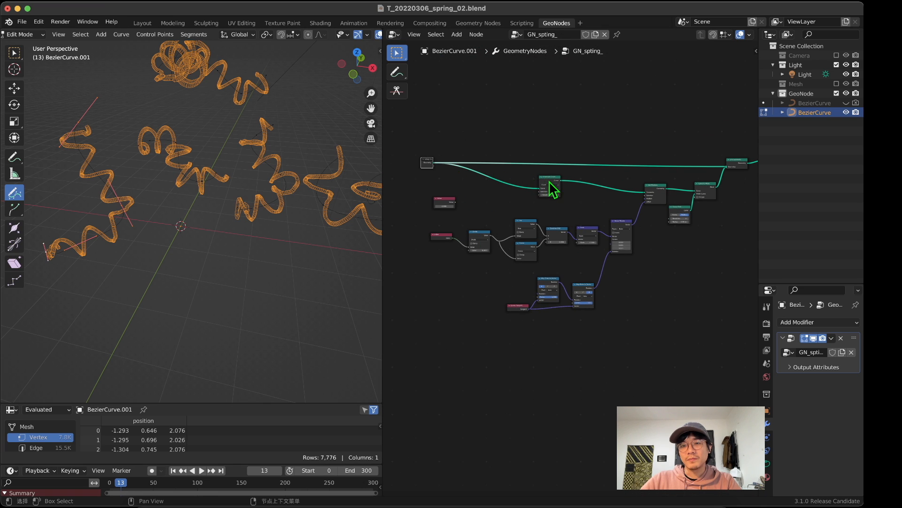
left_click_drag(550, 181, 530, 178)
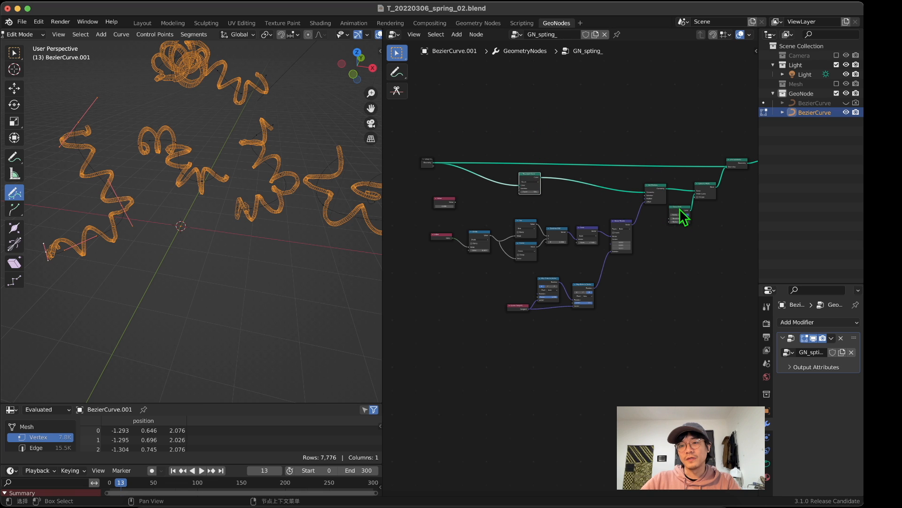
left_click_drag(684, 217, 696, 227)
scroll(569, 268, "up", 2)
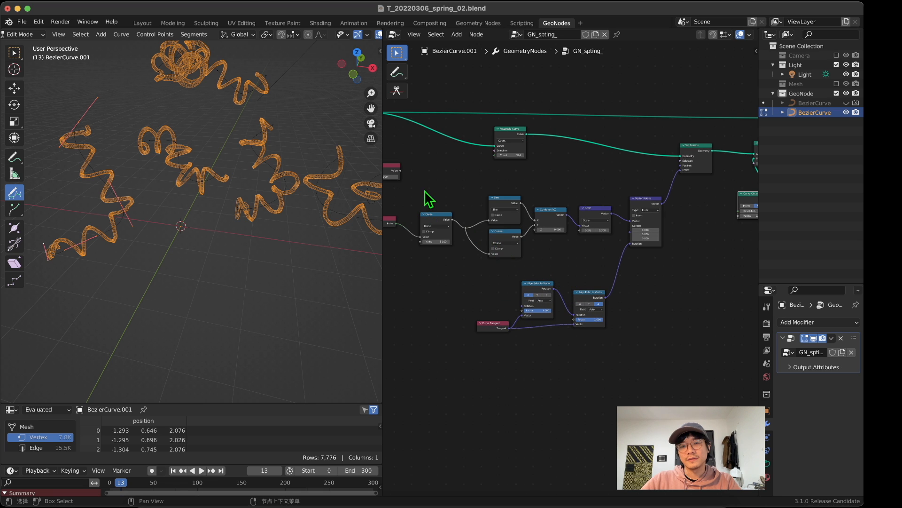
middle_click_drag(426, 199, 506, 244)
key("x")
Step: Draw a bent freehand curve below the existing coils and a nearly straight one beneath it
middle_click_drag(265, 214, 303, 183)
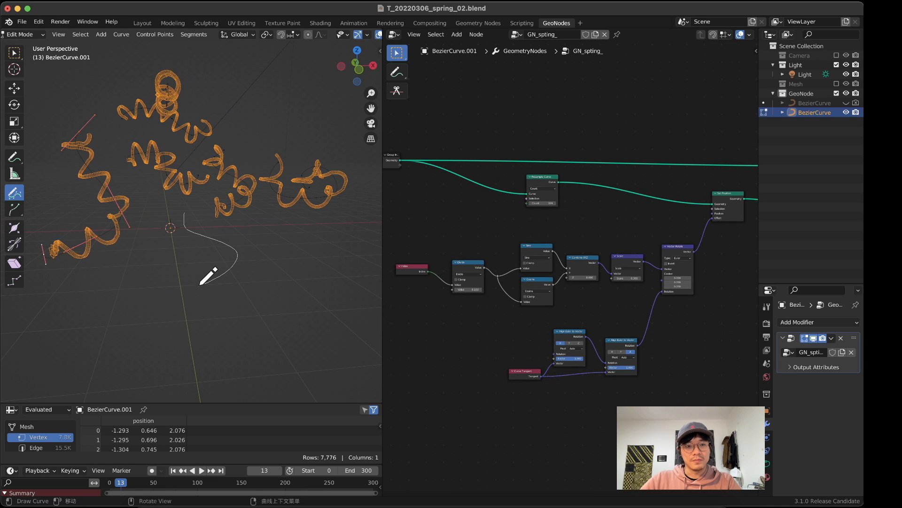
left_click_drag(201, 284, 202, 282)
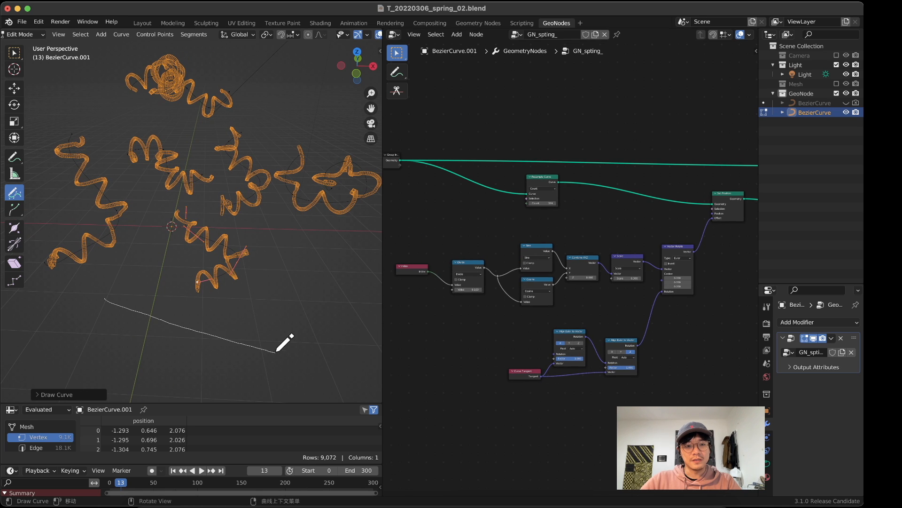
left_click_drag(277, 351, 284, 356)
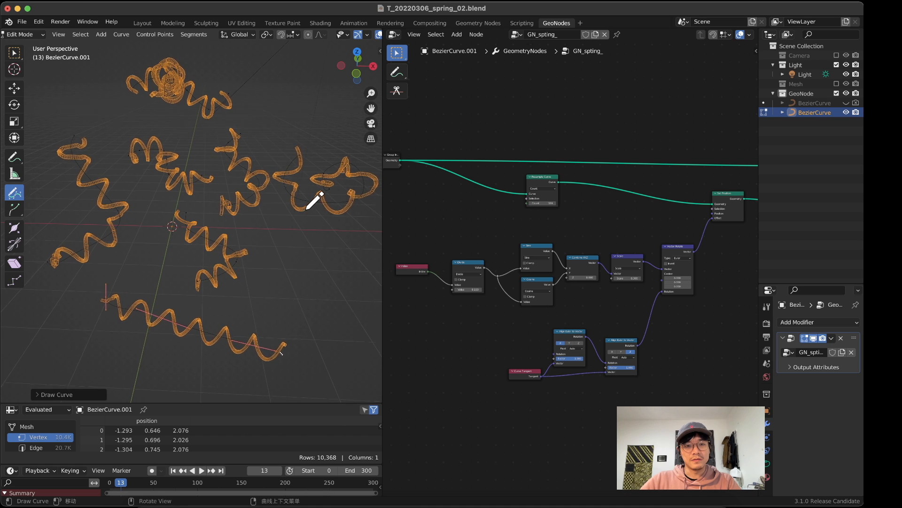
Step: Draw four more freehand curves, including long wavy ones, around the existing coils from side and elevated perspective views
scroll(316, 197, "down", 4)
left_click_drag(297, 138, 306, 258)
mouse_move(306, 258)
middle_mouse_down()
mouse_move(242, 228)
mouse_move(182, 124)
middle_mouse_up()
left_click_drag(173, 172, 148, 209)
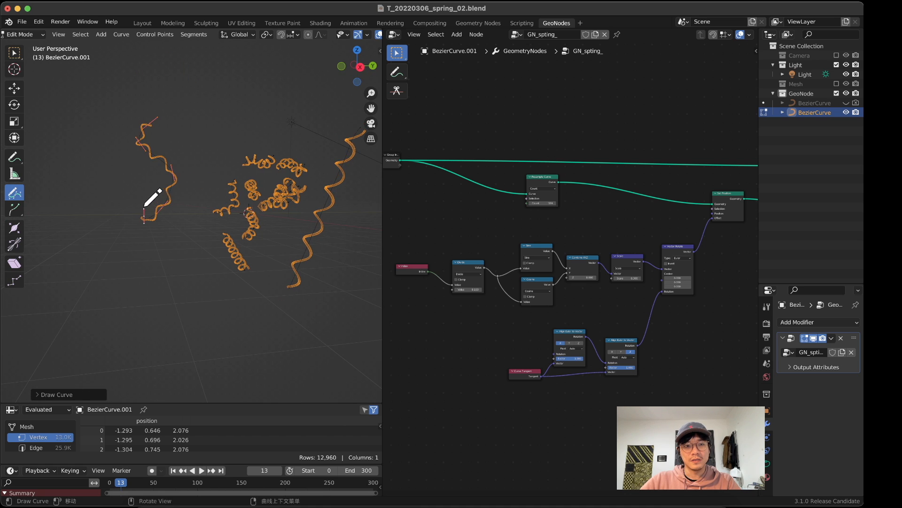
mouse_move(148, 209)
middle_mouse_down()
mouse_move(251, 212)
mouse_move(236, 198)
middle_mouse_up()
left_click_drag(236, 198, 250, 226)
middle_click_drag(249, 225, 235, 262)
left_click_drag(186, 116, 268, 136)
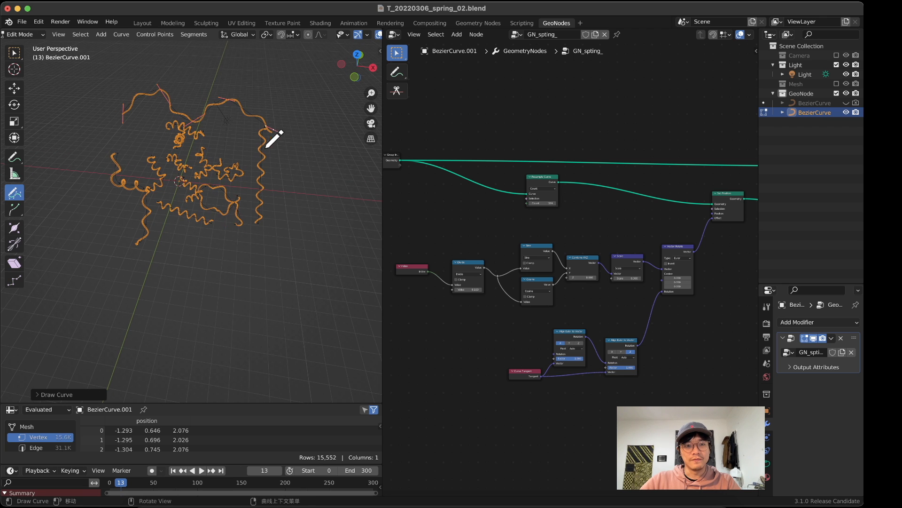
Step: Examine how the coil spacing differs between the long and short curves from several angles
mouse_move(268, 136)
middle_mouse_down()
mouse_move(262, 121)
mouse_move(176, 182)
mouse_move(310, 159)
mouse_move(272, 141)
mouse_move(218, 145)
mouse_move(235, 141)
middle_mouse_up()
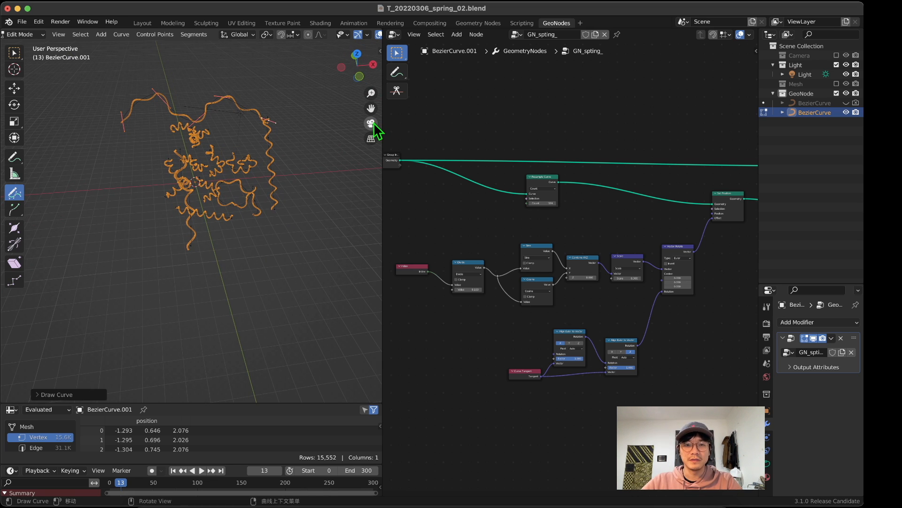
left_click_drag(371, 110, 370, 130)
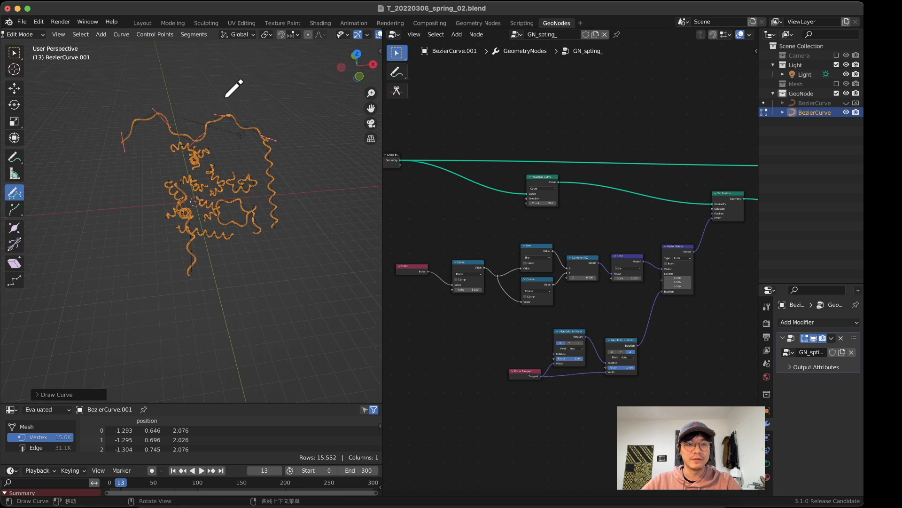
scroll(225, 98, "up", 1)
mouse_move(145, 162)
middle_mouse_down()
mouse_move(203, 145)
mouse_move(159, 163)
mouse_move(112, 153)
mouse_move(124, 151)
middle_mouse_up()
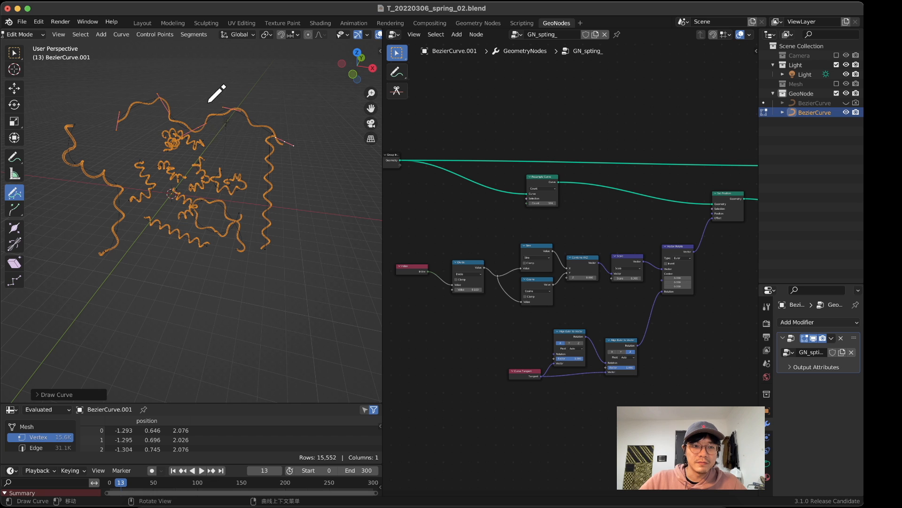
middle_click_drag(159, 104, 137, 103)
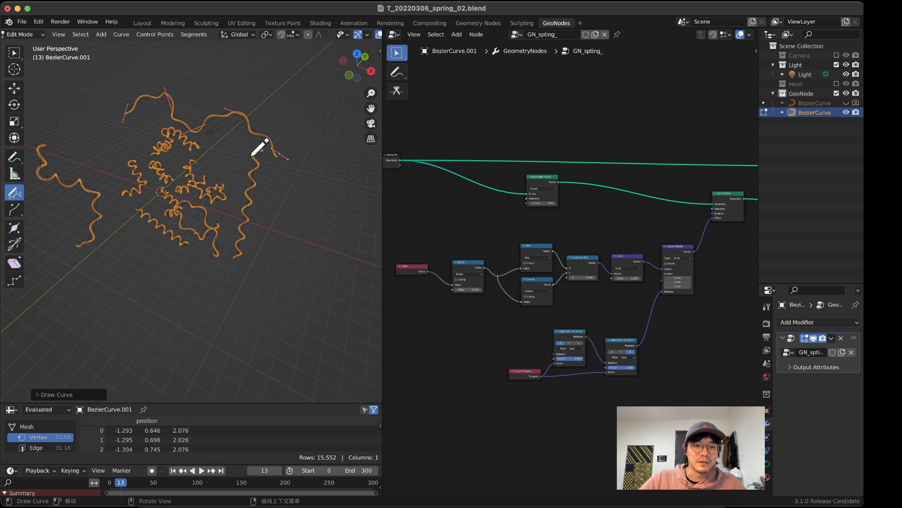
middle_click_drag(241, 215, 263, 132)
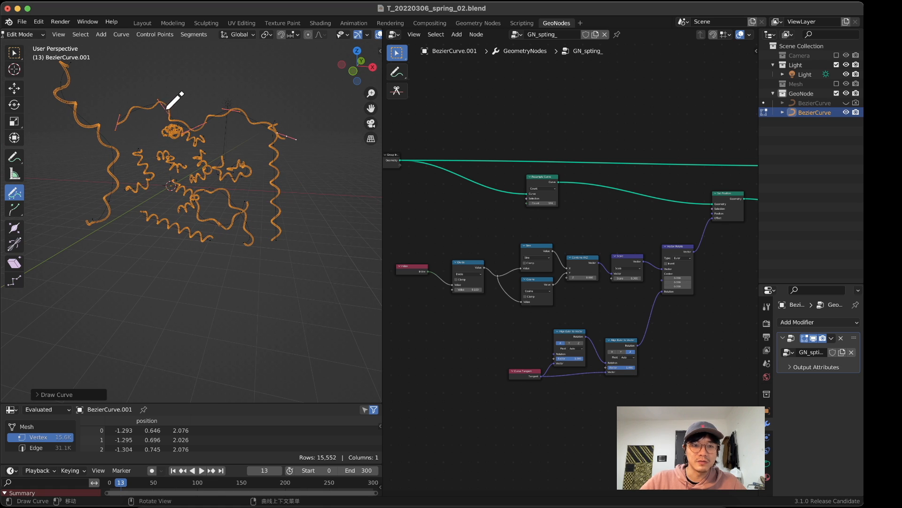
Step: Switch the Resample Curve node's mode to Length and check the resampled coils
scroll(543, 175, "up", 10)
scroll(543, 173, "down", 8)
middle_click_drag(541, 168, 652, 248)
scroll(529, 239, "up", 10)
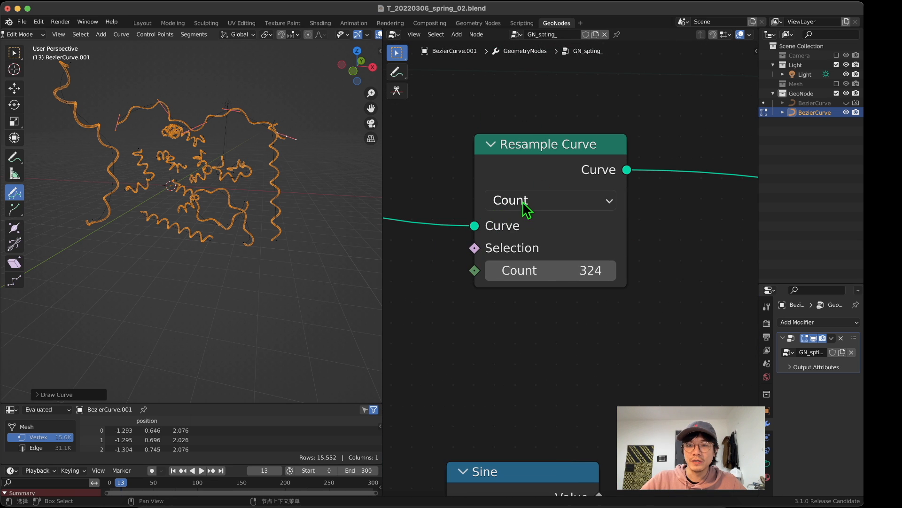
left_click(540, 197)
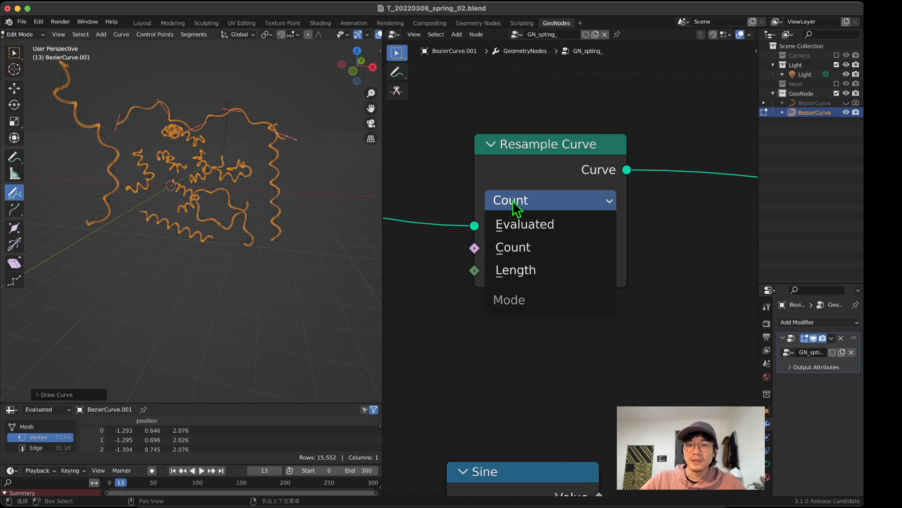
left_click(525, 275)
middle_click_drag(256, 175, 240, 194)
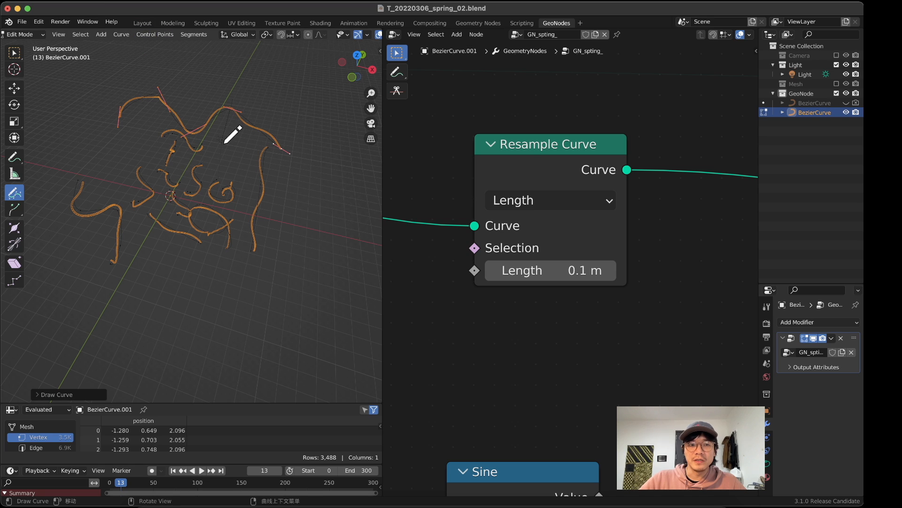
Step: Draw a tall, gently wavy freehand curve beside the existing vertical curve on the outer side of the group
middle_click_drag(261, 158, 273, 128)
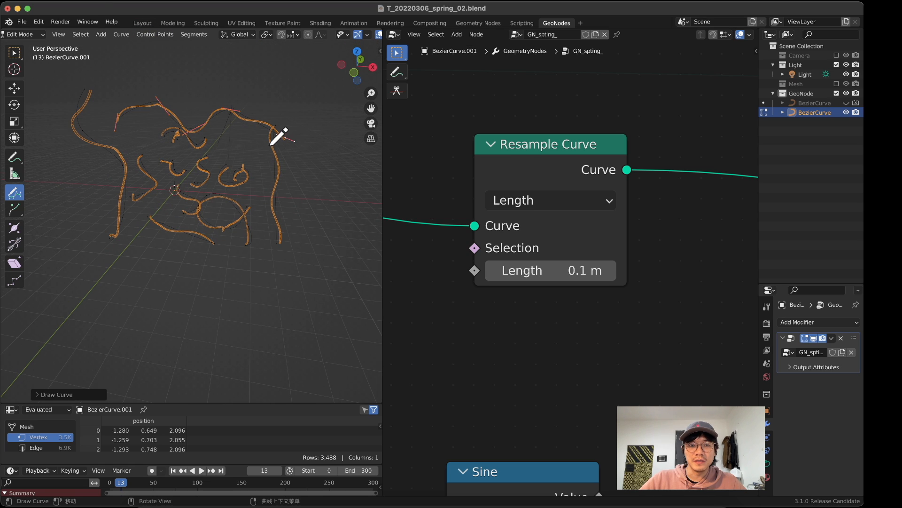
left_click_drag(321, 222, 321, 223)
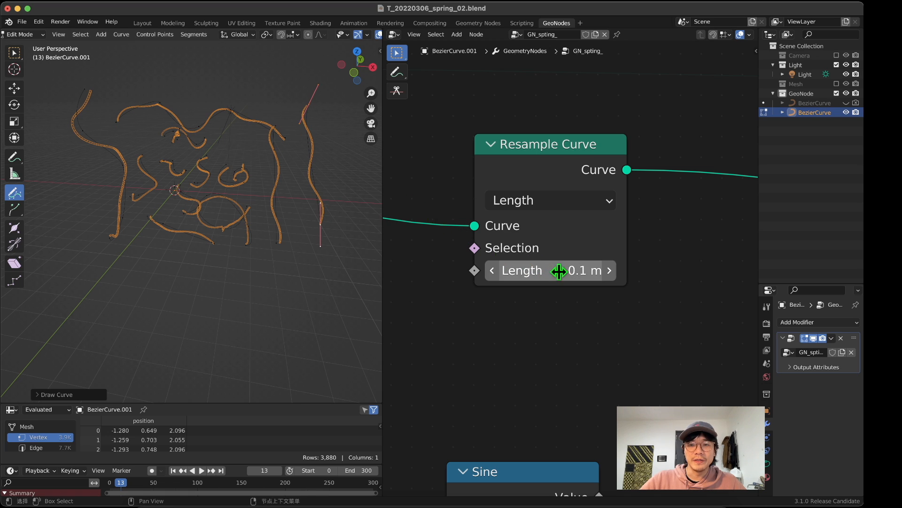
Step: Set the Resample Curve node's sampling length to 0.01 m
left_click(527, 271)
left_click(506, 270)
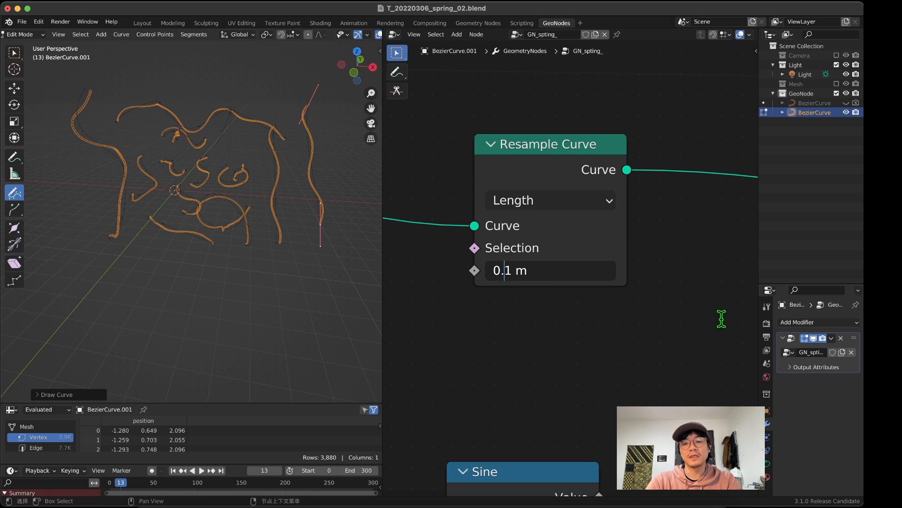
key("Return")
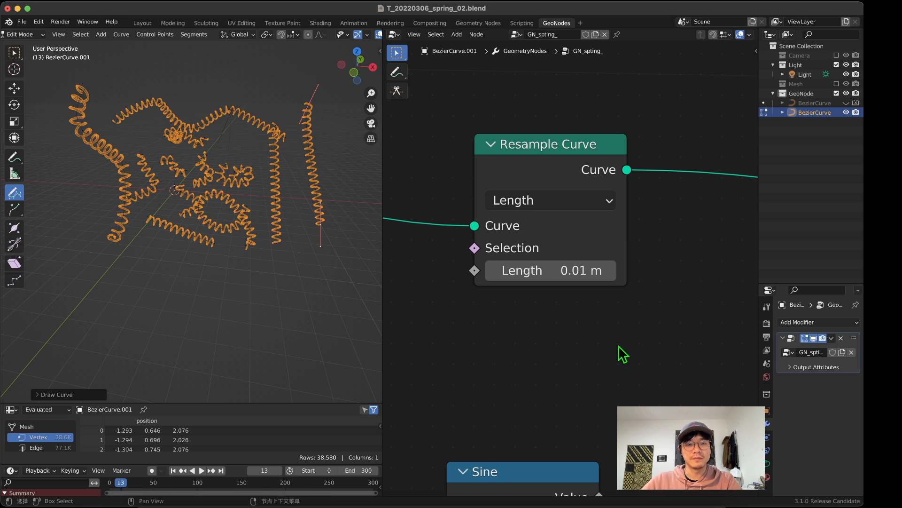
Step: Inspect the coil spacing of the long and short springs from several angles and save the file
middle_click_drag(282, 211, 329, 225)
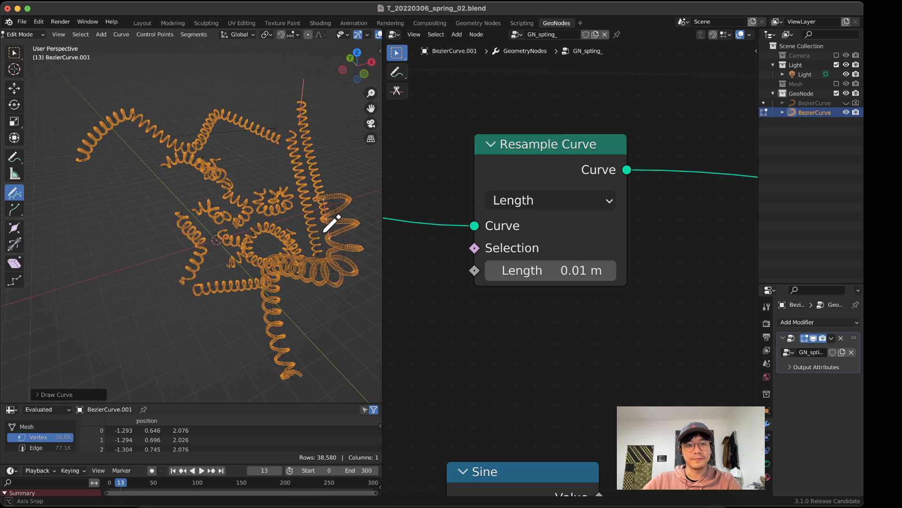
middle_click_drag(180, 180, 228, 157)
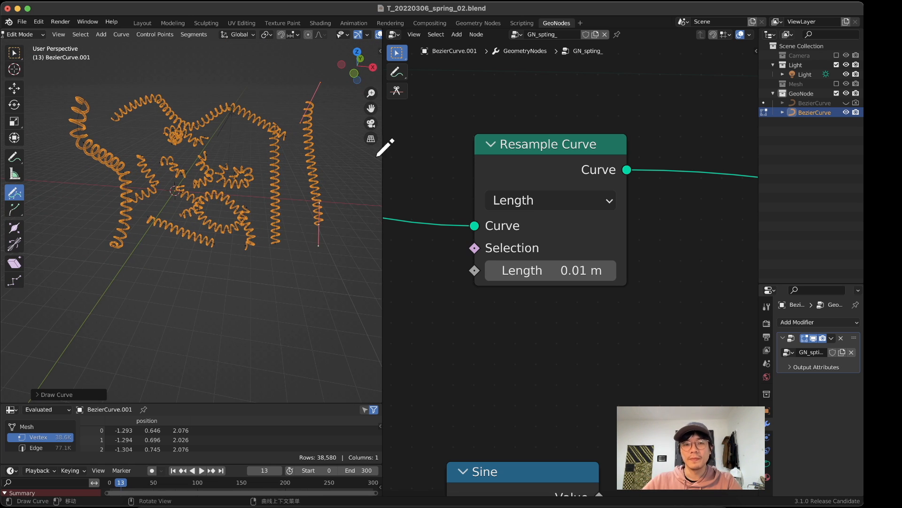
mouse_move(246, 162)
middle_mouse_down()
mouse_move(239, 191)
mouse_move(171, 185)
mouse_move(142, 149)
mouse_move(274, 192)
mouse_move(229, 191)
middle_mouse_up()
left_click(370, 122)
middle_click_drag(233, 199, 238, 212)
scroll(254, 210, "down", 3)
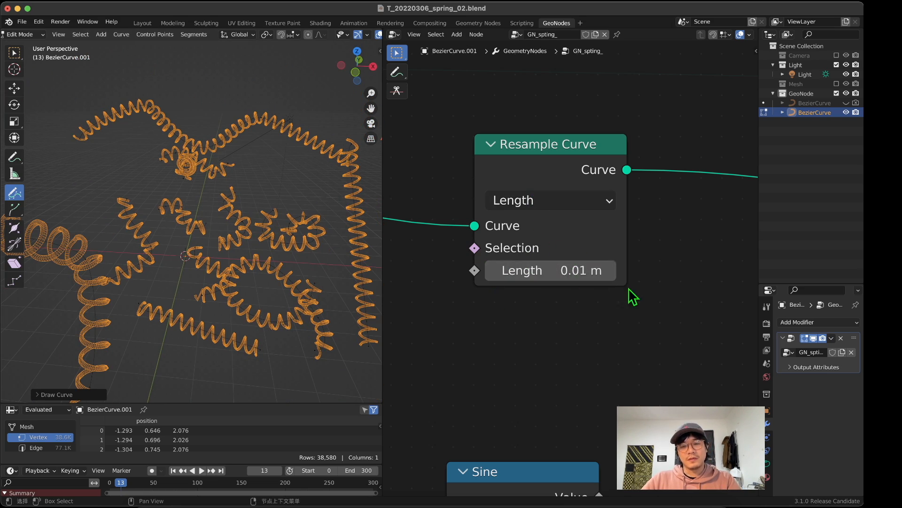
key("super+s")
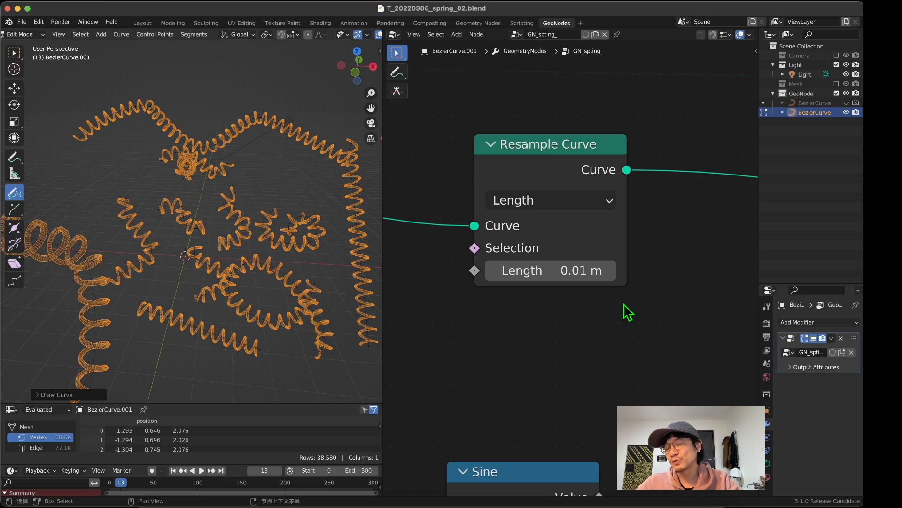
Step: Switch the Resample Curve node to Count mode to compare the coils, and return it to Length
left_click_drag(551, 150, 548, 141)
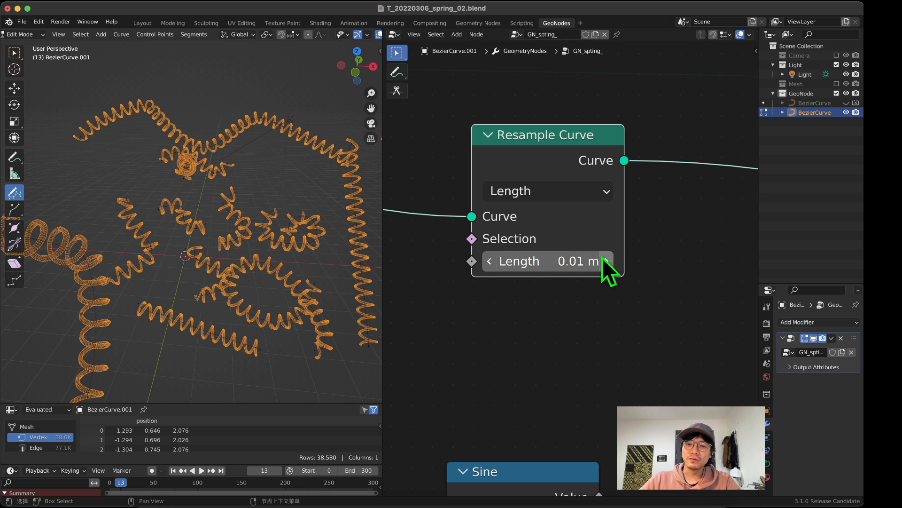
left_click(536, 198)
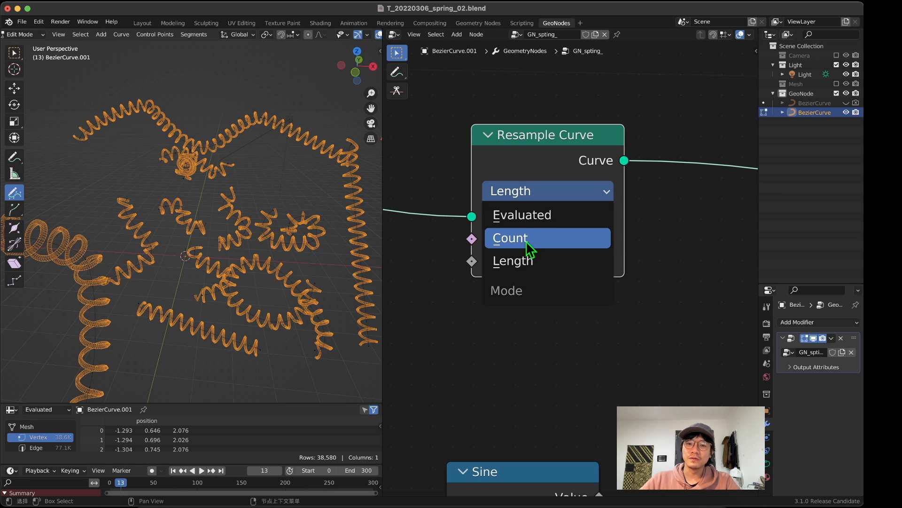
left_click(526, 240)
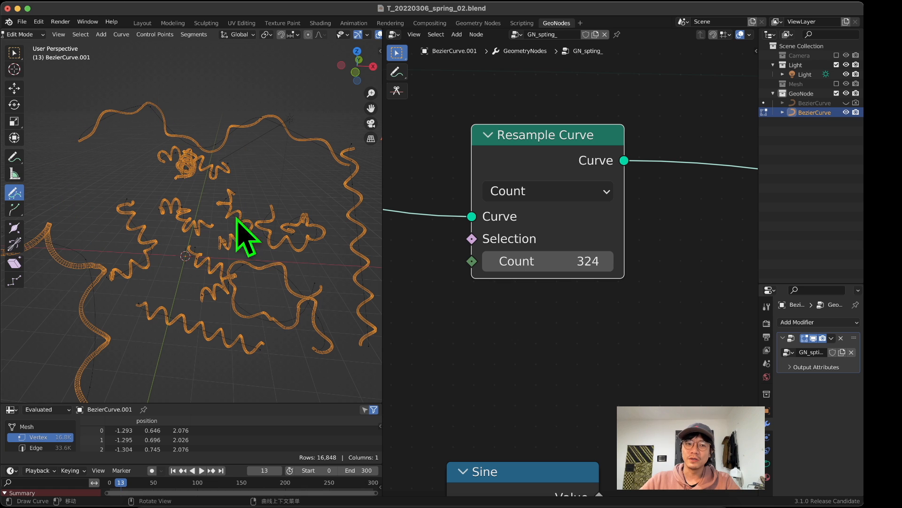
left_click(559, 197)
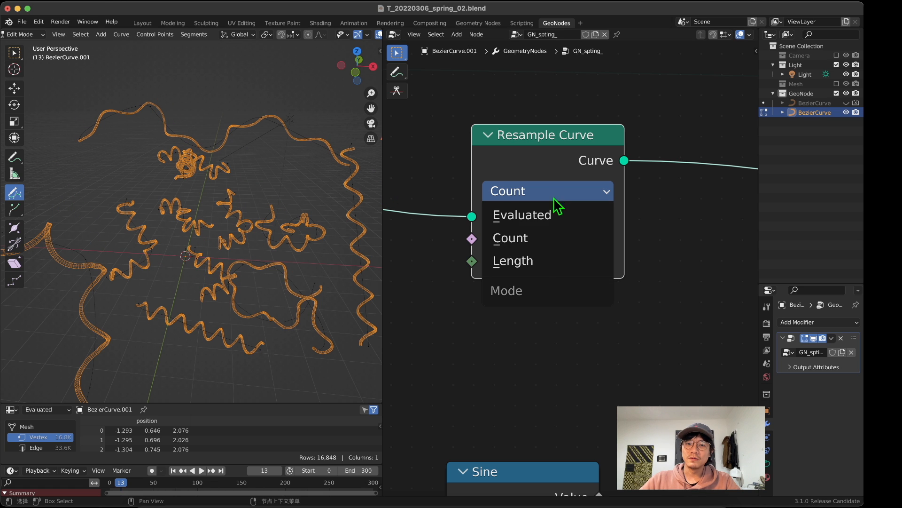
left_click(544, 259)
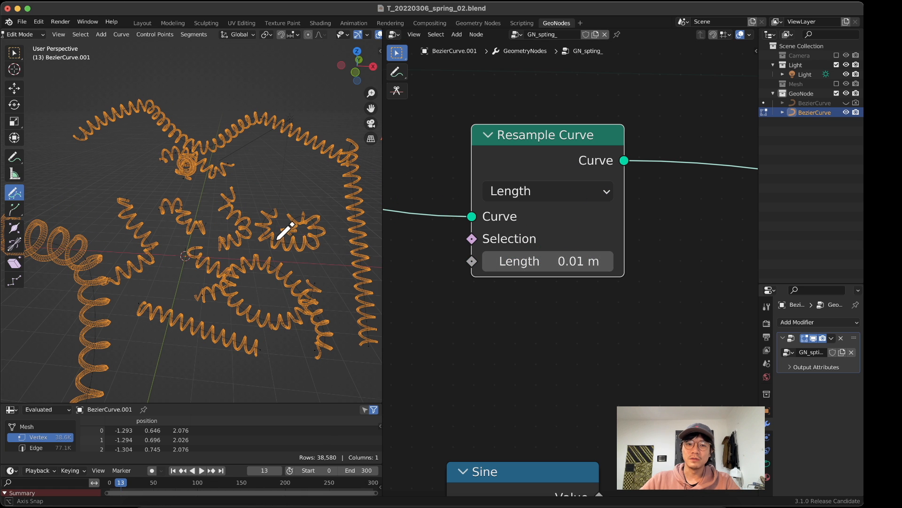
Step: Examine the springs up close and the Index and Divide nodes feeding the Sine and Cosine nodes
mouse_move(292, 231)
middle_mouse_down()
mouse_move(236, 227)
mouse_move(301, 193)
mouse_move(301, 230)
mouse_move(258, 226)
mouse_move(235, 244)
mouse_move(219, 238)
mouse_move(252, 229)
mouse_move(252, 221)
mouse_move(231, 201)
mouse_move(229, 220)
mouse_move(195, 216)
mouse_move(210, 200)
mouse_move(197, 200)
middle_mouse_up()
scroll(302, 231, "up", 6)
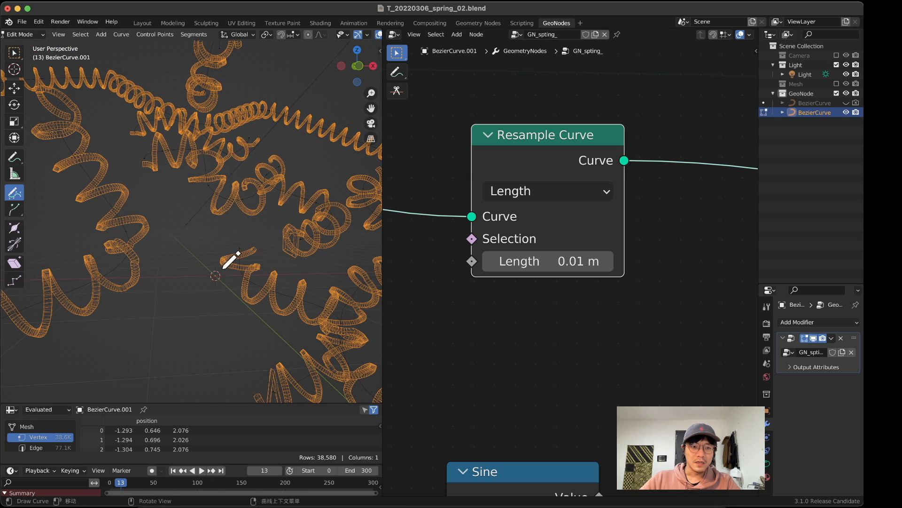
scroll(535, 364, "down", 17)
middle_click_drag(521, 370, 605, 299)
scroll(546, 304, "up", 7)
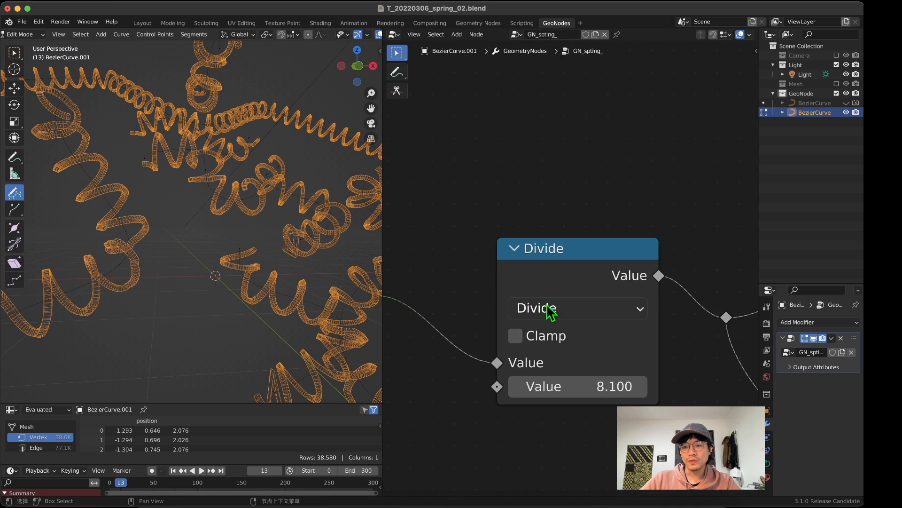
scroll(557, 309, "down", 3)
left_click_drag(430, 282, 484, 316)
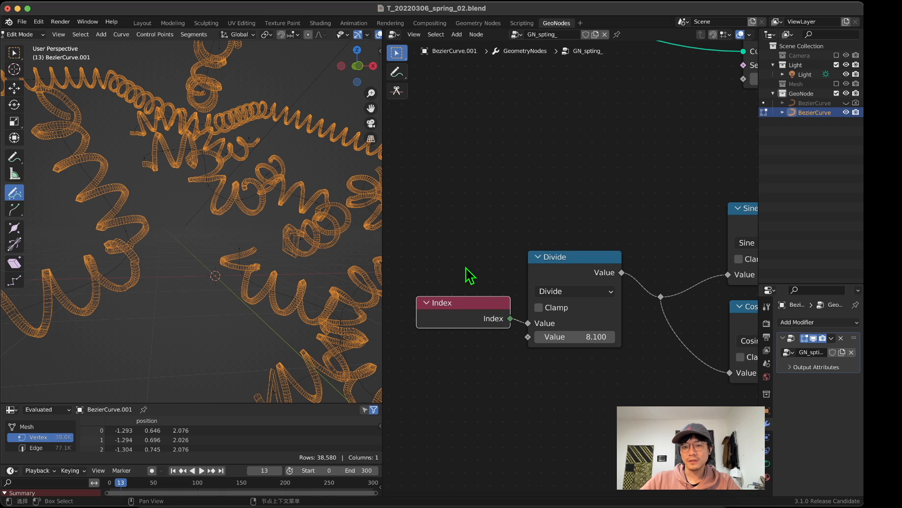
middle_click_drag(465, 266, 494, 282)
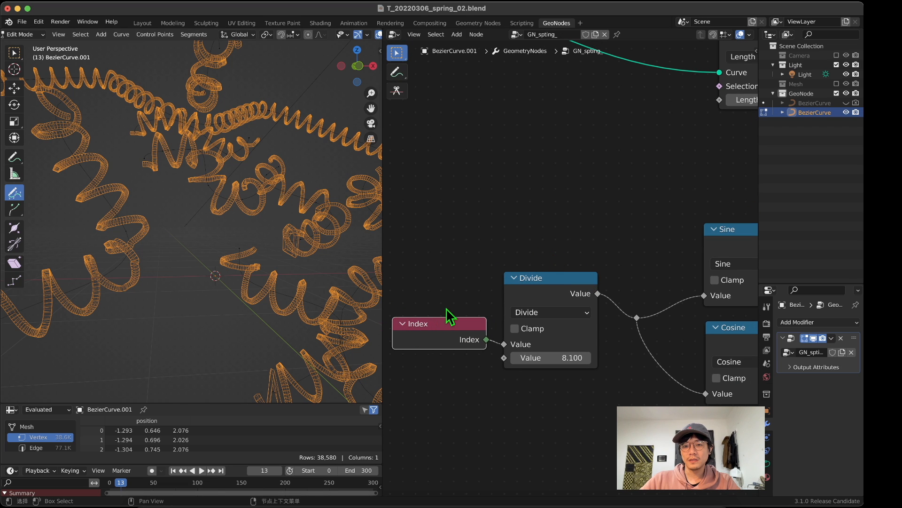
scroll(489, 258, "down", 3)
left_click_drag(409, 109, 521, 181)
left_click_drag(696, 165, 565, 172)
scroll(499, 213, "up", 1)
scroll(500, 213, "up", 1)
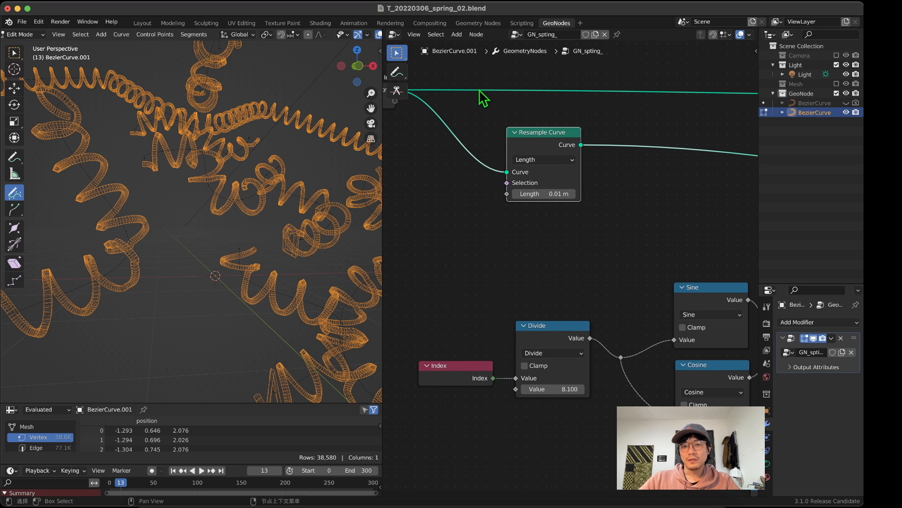
Step: Shift the Resample Curve, Index and Divide nodes slightly to tidy the node layout
left_click_drag(474, 107, 428, 118)
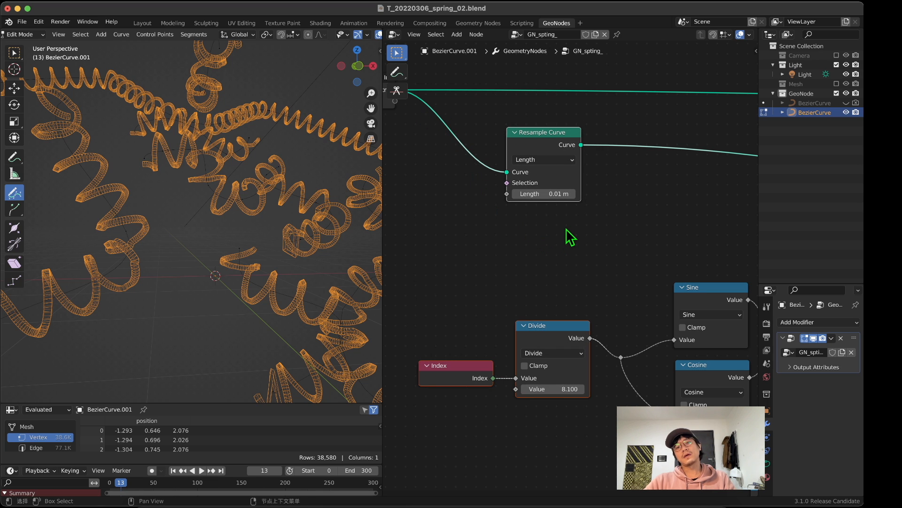
middle_click_drag(539, 289, 527, 289)
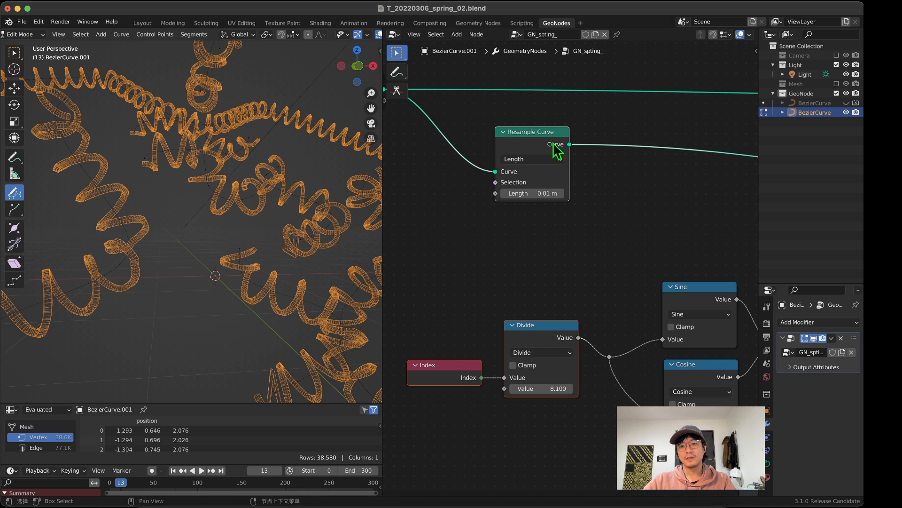
left_click_drag(553, 144, 512, 133)
left_click(493, 115)
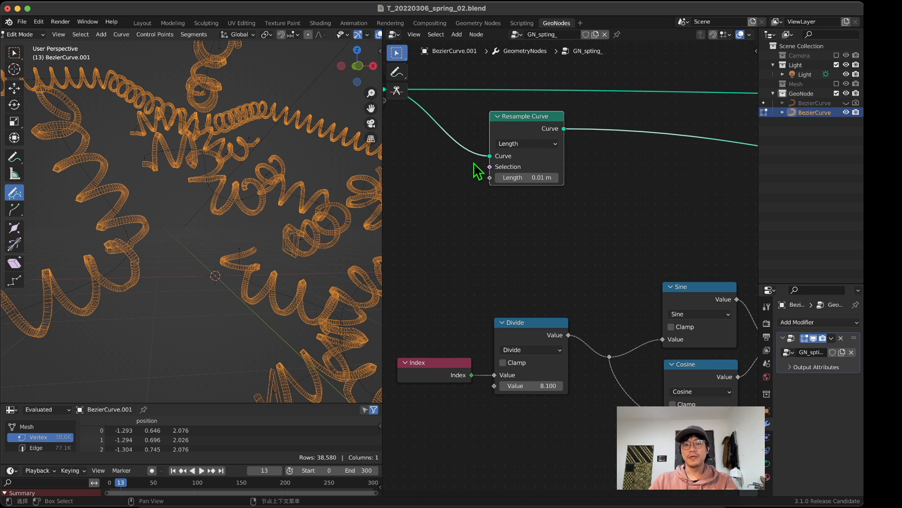
Step: Sketch a temporary annotation of a wavy line with a spring looping around it below Resample Curve, clear it, and return to node selection
scroll(519, 249, "down", 2)
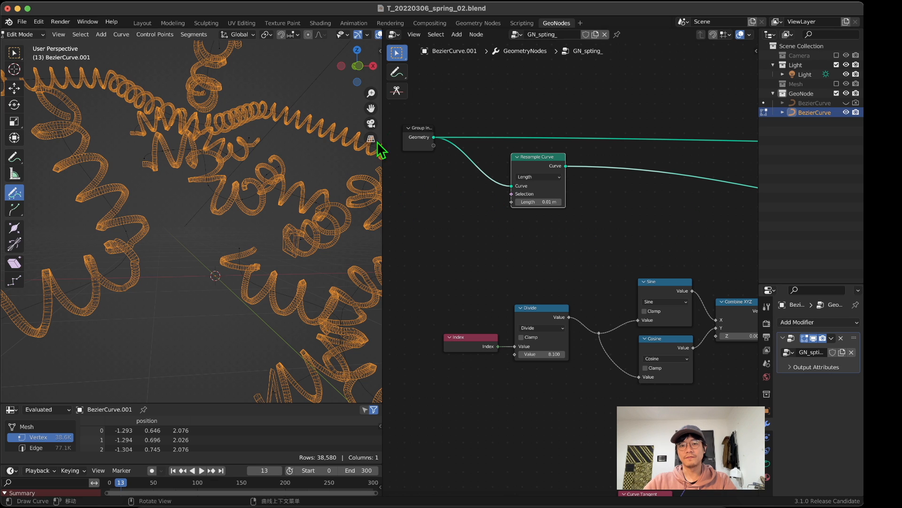
left_click(396, 72)
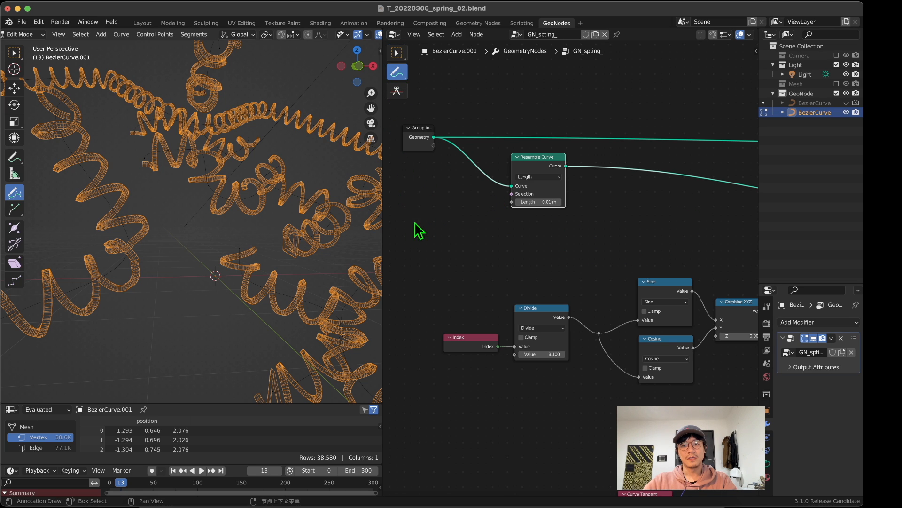
mouse_move(414, 222)
left_mouse_down()
mouse_move(515, 238)
mouse_move(639, 194)
left_mouse_up()
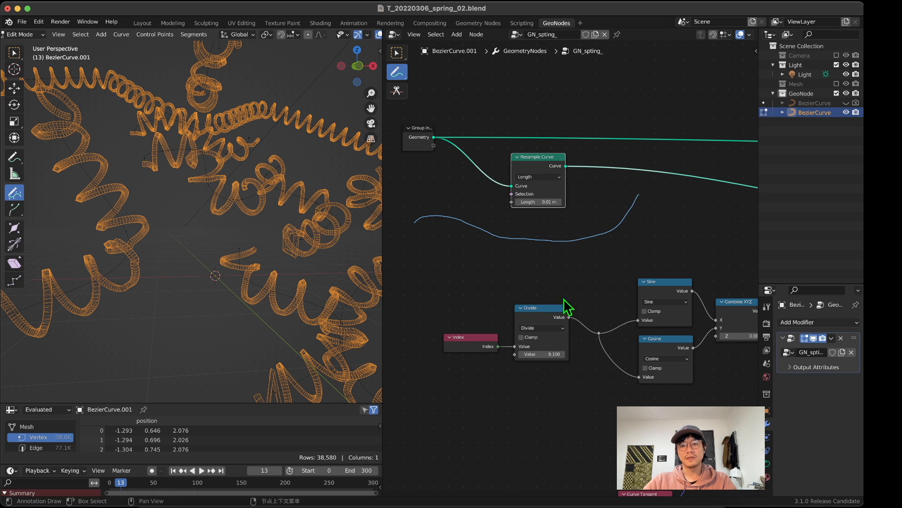
mouse_move(428, 207)
left_mouse_down()
mouse_move(475, 219)
mouse_move(521, 261)
mouse_move(562, 216)
mouse_move(588, 234)
mouse_move(584, 214)
mouse_move(595, 242)
left_mouse_up()
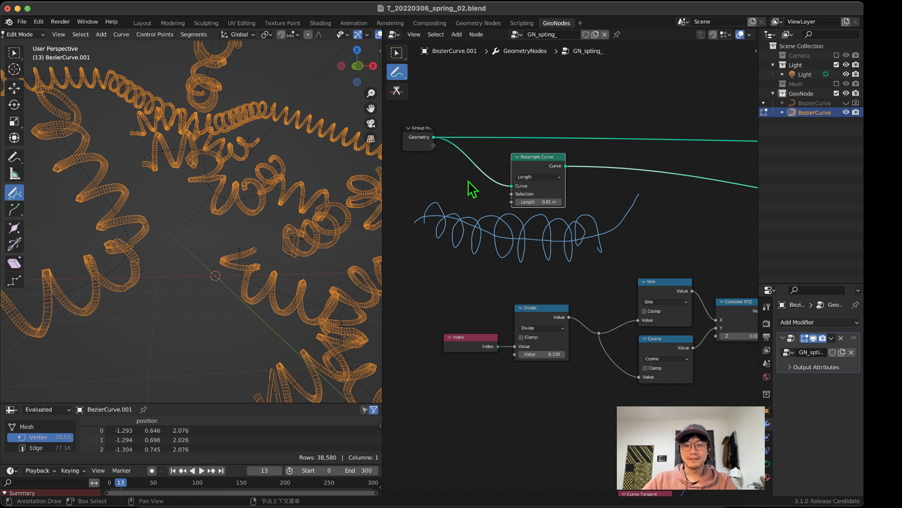
mouse_move(544, 252)
left_mouse_down("ctrl")
mouse_move(567, 230)
mouse_move(579, 242)
mouse_move(559, 246)
mouse_move(542, 200)
mouse_move(490, 253)
mouse_move(509, 224)
mouse_move(458, 200)
mouse_move(415, 219)
mouse_move(443, 244)
mouse_move(477, 214)
mouse_move(641, 258)
mouse_move(619, 208)
left_mouse_up("ctrl")
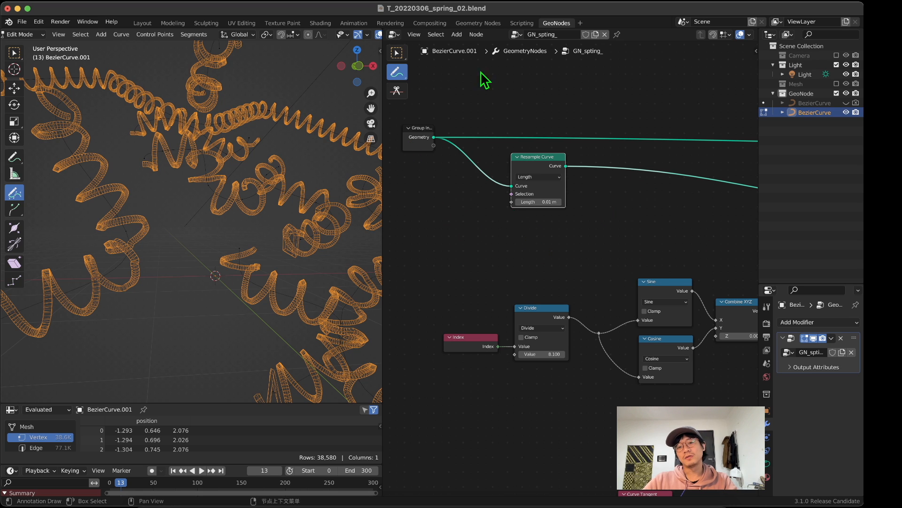
left_click(393, 51)
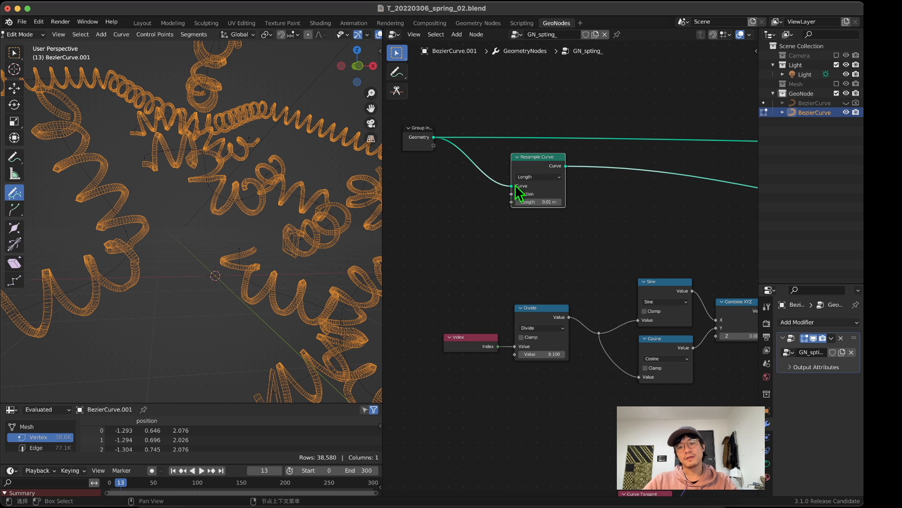
Step: Examine the node tree from Resample Curve through the Index, Divide, Sine and Cosine chain to the offset and rotation nodes
mouse_move(463, 231)
left_mouse_down()
mouse_move(466, 252)
mouse_move(535, 217)
mouse_move(548, 285)
left_mouse_up()
mouse_move(434, 210)
left_mouse_down()
mouse_move(555, 305)
mouse_move(532, 335)
left_mouse_up()
left_click_drag(435, 208, 614, 287)
scroll(641, 278, "down", 3)
middle_click_drag(645, 275, 590, 292)
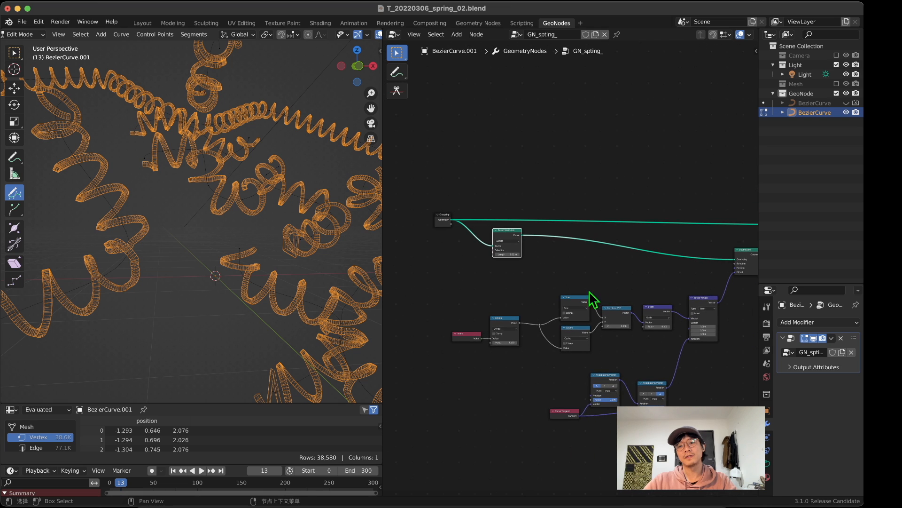
scroll(582, 311, "up", 3)
middle_click_drag(533, 312, 586, 274)
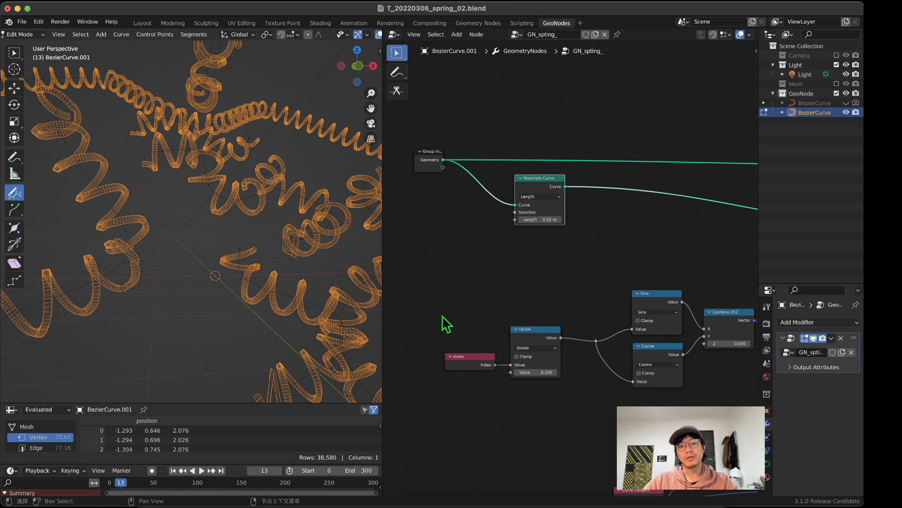
scroll(447, 322, "up", 2)
middle_click_drag(472, 308, 535, 261)
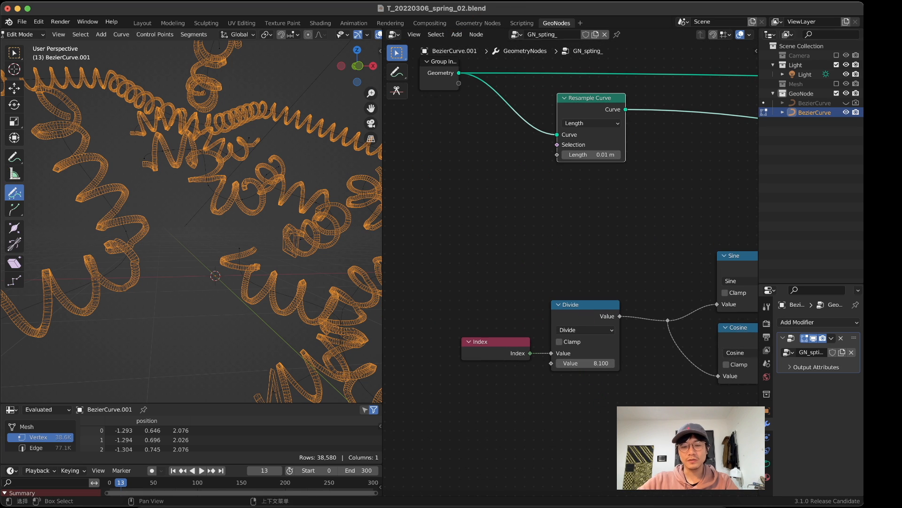
Step: Adjust the Divide node's divisor to 6.1 while checking how tightly the springs coil
scroll(276, 260, "up", 1)
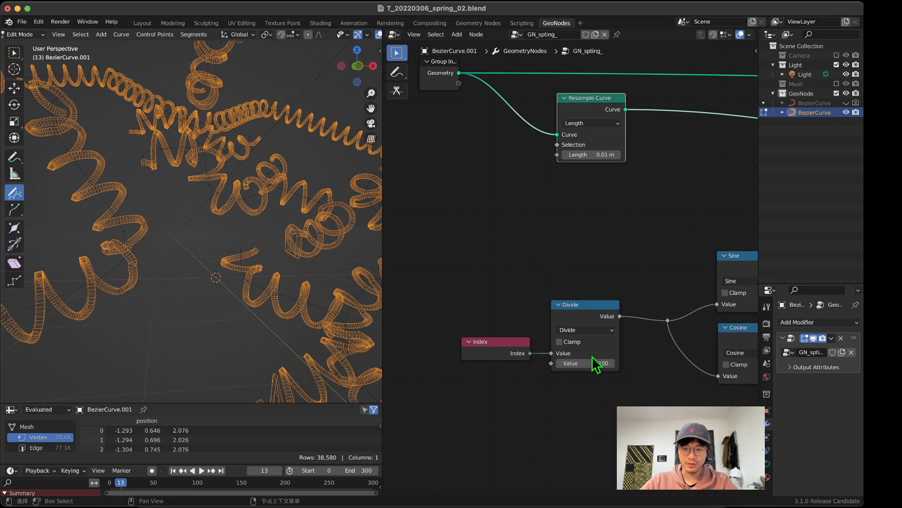
left_click_drag(599, 363, 633, 363)
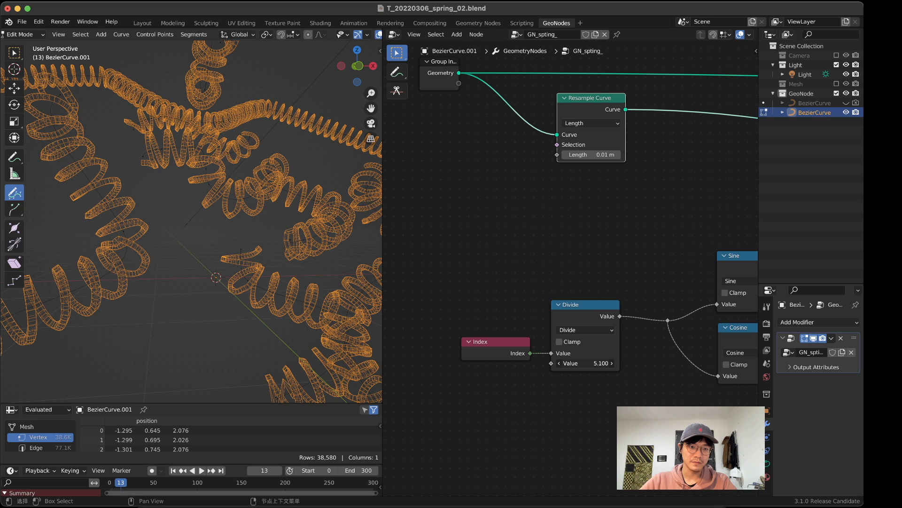
left_click_drag(586, 363, 580, 363)
mouse_move(281, 204)
middle_mouse_down()
mouse_move(227, 316)
mouse_move(267, 231)
mouse_move(258, 141)
mouse_move(211, 188)
mouse_move(185, 181)
mouse_move(197, 173)
mouse_move(161, 202)
mouse_move(238, 188)
mouse_move(171, 203)
mouse_move(209, 196)
mouse_move(184, 206)
mouse_move(268, 204)
mouse_move(186, 181)
mouse_move(270, 182)
mouse_move(281, 232)
mouse_move(334, 178)
mouse_move(272, 210)
mouse_move(273, 185)
mouse_move(195, 141)
mouse_move(268, 174)
mouse_move(347, 181)
middle_mouse_up()
mouse_move(596, 363)
left_mouse_down()
mouse_move(635, 362)
mouse_move(601, 363)
left_mouse_up()
mouse_move(262, 217)
middle_mouse_down()
mouse_move(293, 190)
mouse_move(272, 174)
middle_mouse_up()
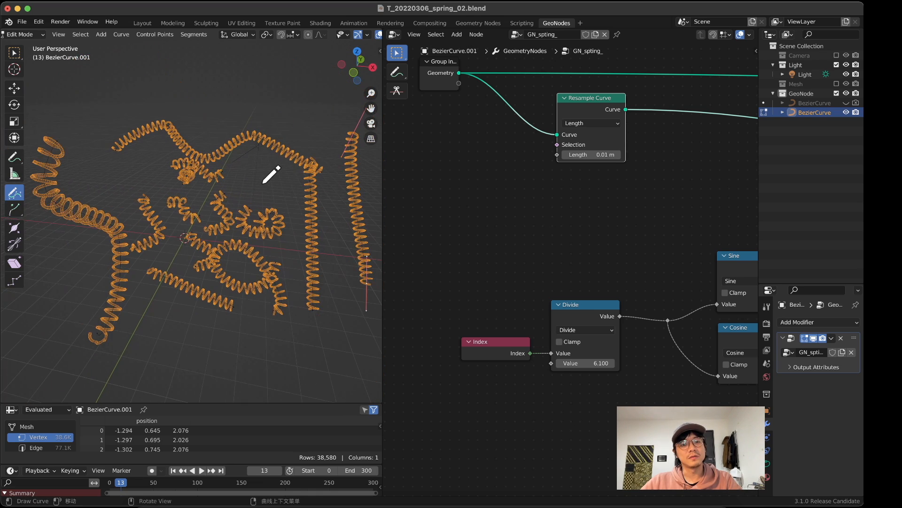
Step: Draw two more short freehand curves above and beside the upper springs
middle_click_drag(145, 164, 162, 125)
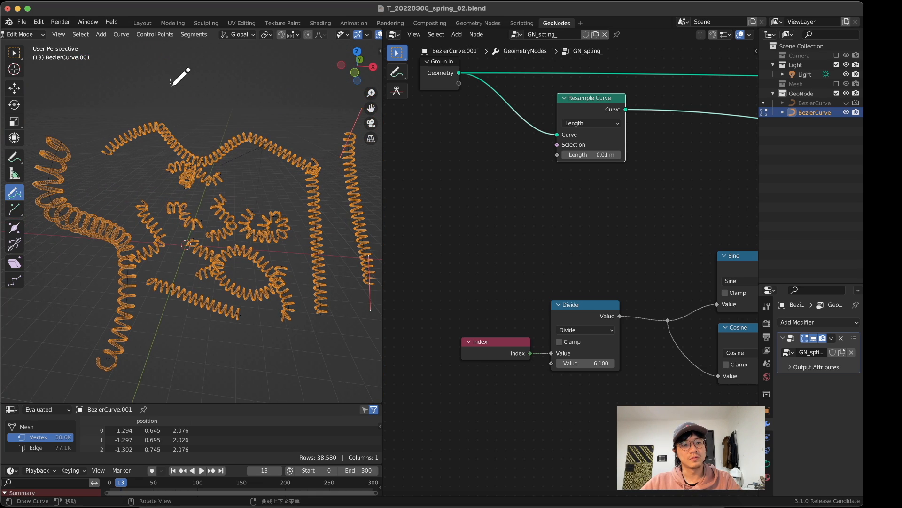
left_click_drag(171, 85, 244, 111)
left_click_drag(91, 120, 114, 190)
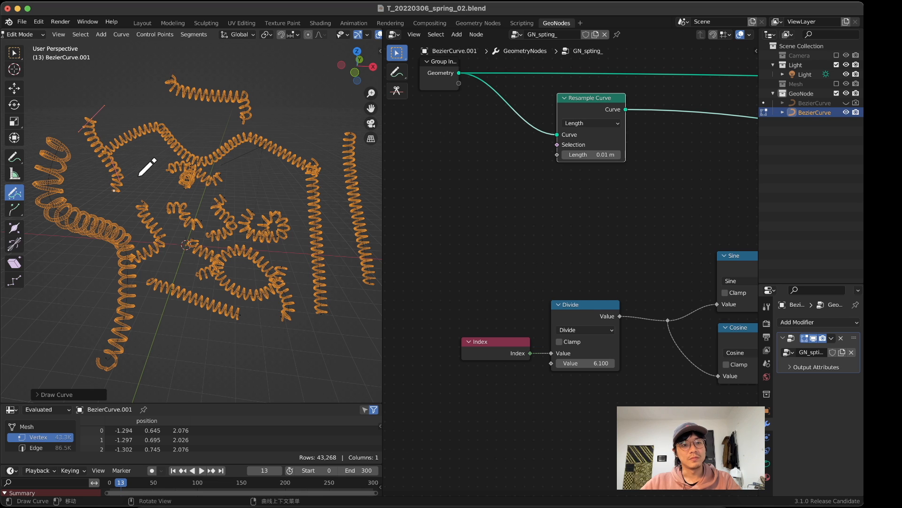
Step: Draw a long wavy freehand curve below the existing springs and inspect its coil from other angles
mouse_move(189, 381)
left_mouse_down()
mouse_move(258, 387)
mouse_move(274, 377)
left_mouse_up()
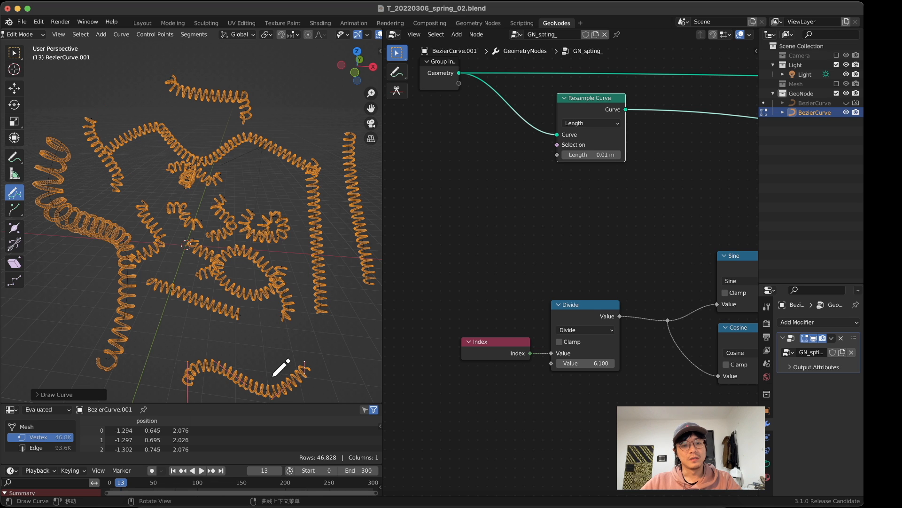
mouse_move(274, 377)
middle_mouse_down()
mouse_move(230, 363)
mouse_move(230, 347)
middle_mouse_up()
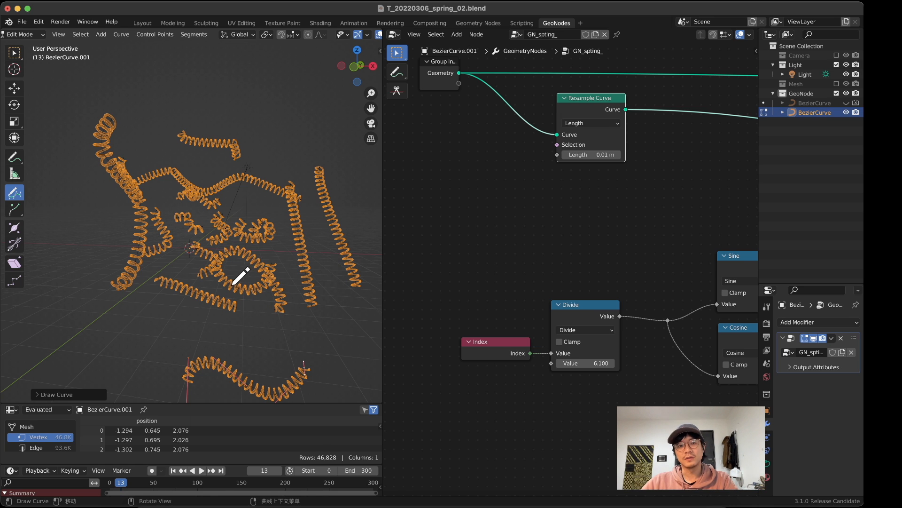
middle_click_drag(233, 284, 271, 276)
Step: Add a reroute point on the Group Input's geometry link and space the Group Input node away from it
scroll(535, 162, "down", 2)
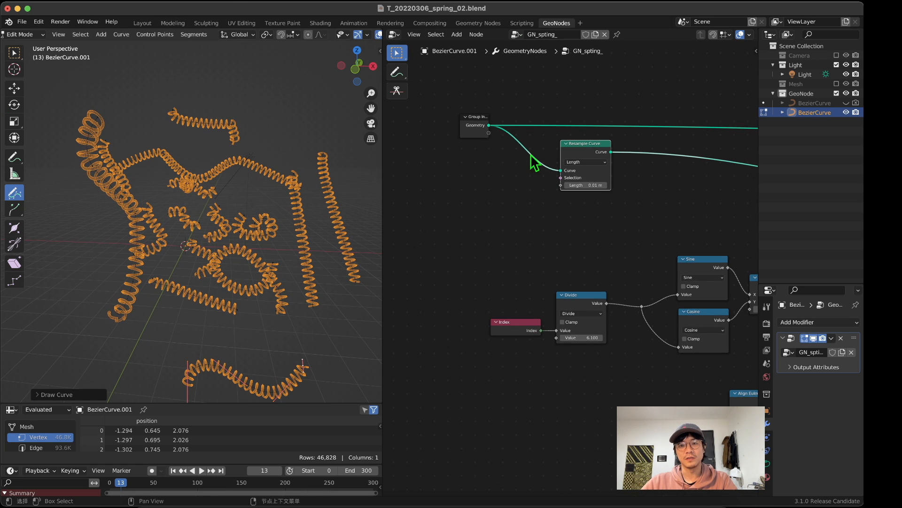
middle_click_drag(535, 161, 566, 269)
right_click_drag(544, 208, 532, 301, "shift")
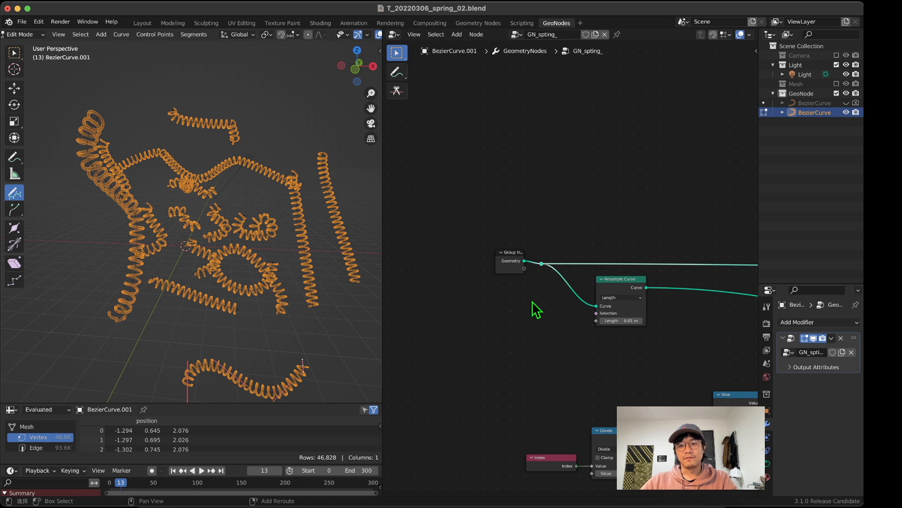
scroll(543, 284, "up", 4)
left_click_drag(488, 261, 468, 278)
middle_click_drag(488, 245, 539, 230)
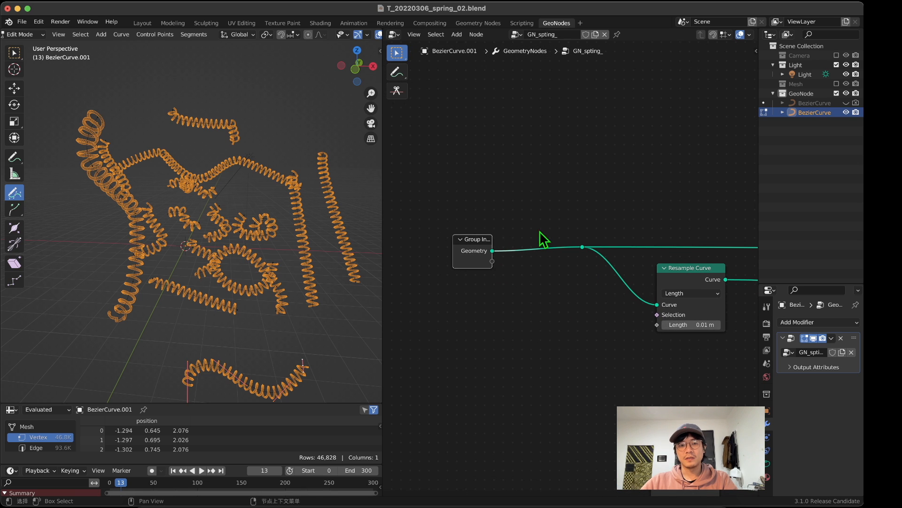
Step: Add a Quadrilateral curve primitive above Group Input and connect its Curve output to the reroute point
scroll(379, 241, "down", 2)
middle_click_drag(530, 358, 516, 280)
scroll(560, 277, "down", 1)
scroll(641, 303, "up", 3)
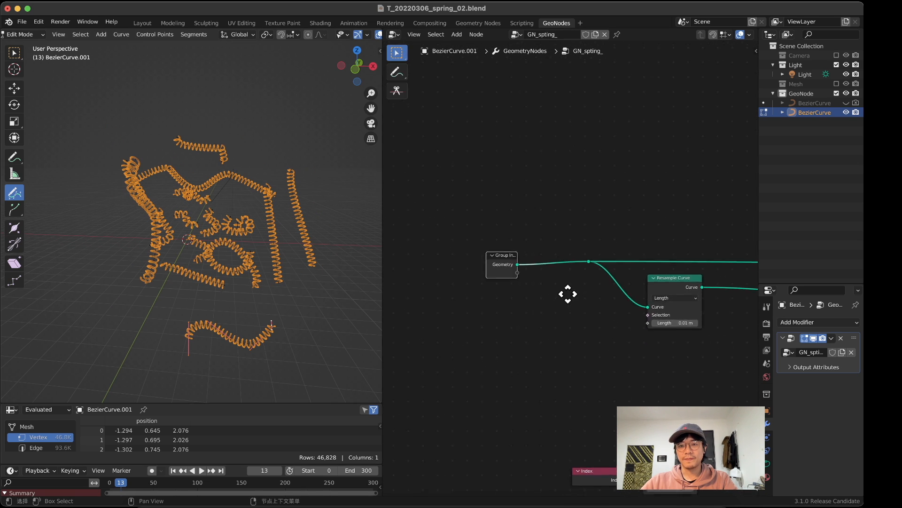
key("shift+a")
left_click(488, 140)
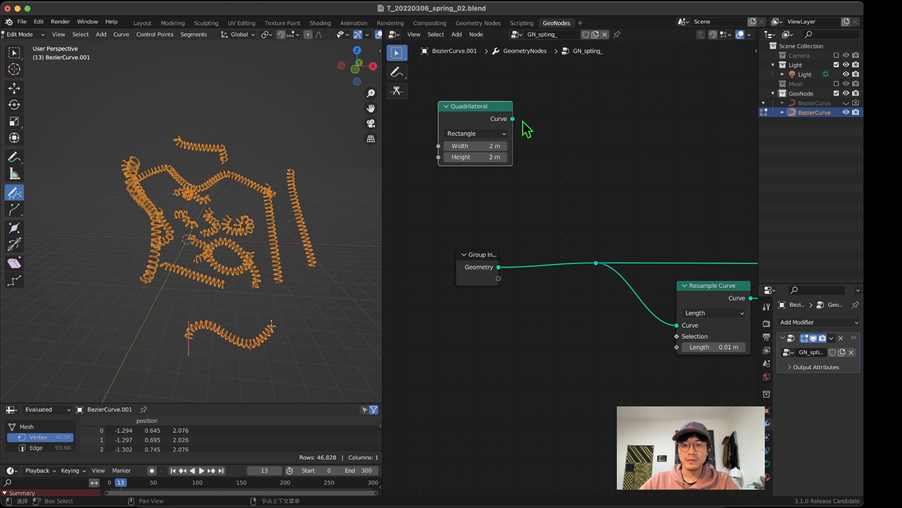
left_click_drag(513, 119, 596, 265)
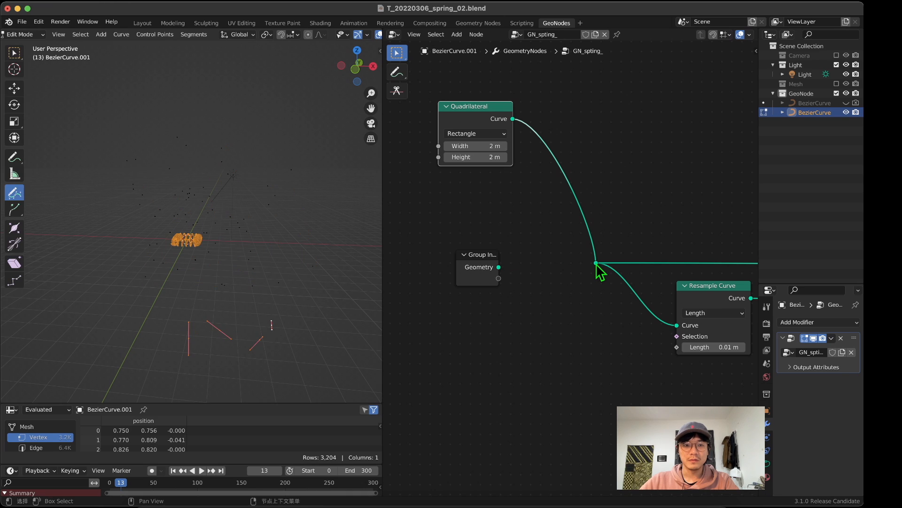
Step: Switch the curve object to Object Mode and inspect the rectangular spring, focusing on its corners
mouse_move(262, 216)
middle_mouse_down()
mouse_move(266, 272)
mouse_move(244, 226)
mouse_move(255, 235)
mouse_move(260, 205)
middle_mouse_up()
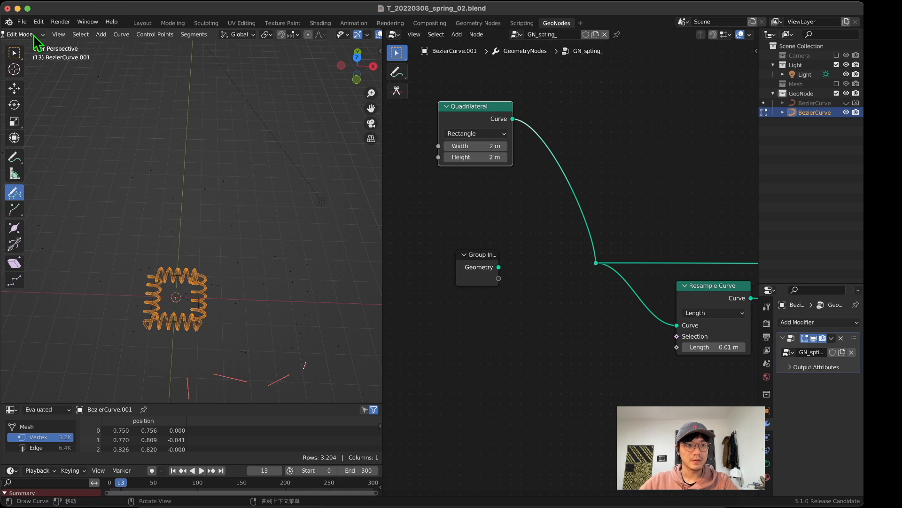
left_click(34, 36)
left_click(33, 47)
scroll(224, 262, "up", 5)
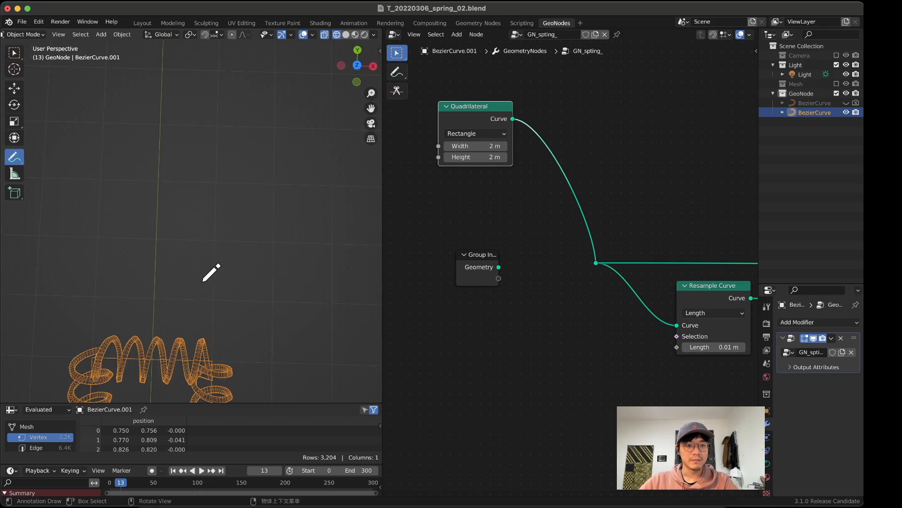
left_click_drag(371, 108, 399, 3)
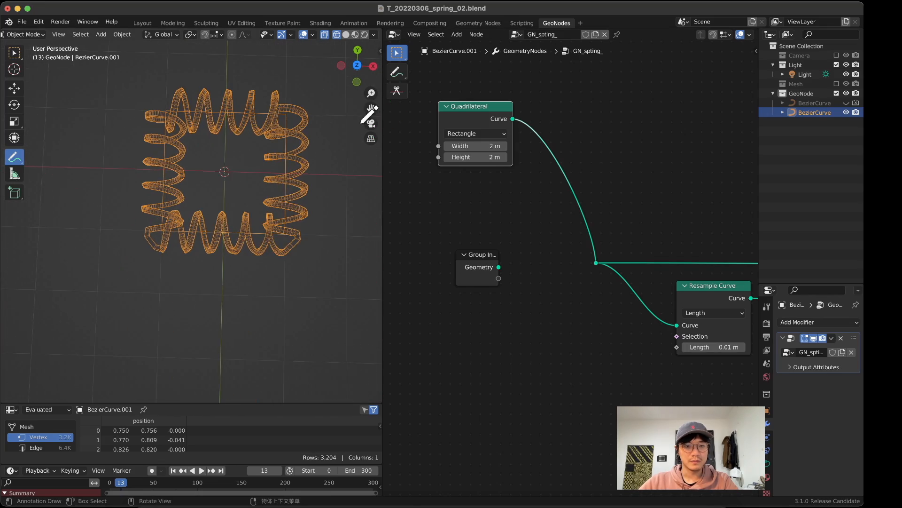
middle_click_drag(280, 204, 306, 241)
Step: Move the Quadrilateral node farther from the reroute point to open up space in the node tree
scroll(470, 352, "down", 2)
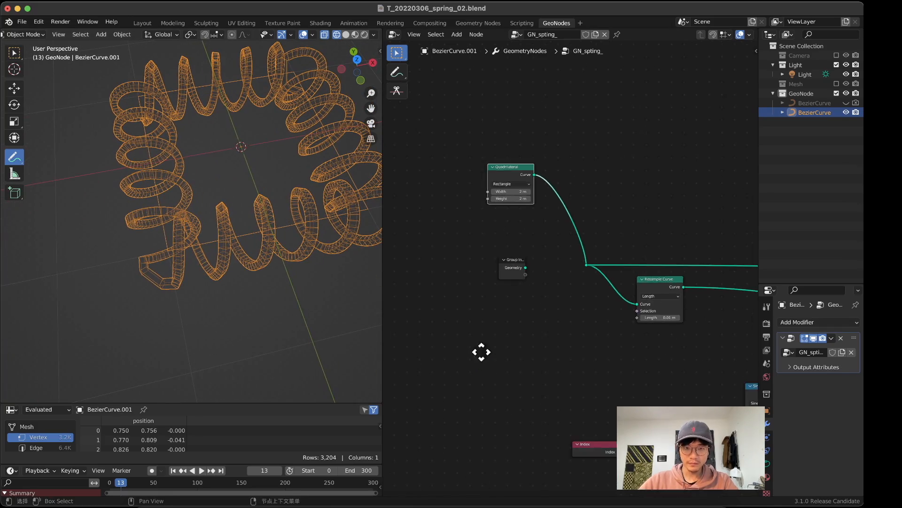
scroll(481, 351, "up", 1)
middle_click_drag(222, 268, 127, 248)
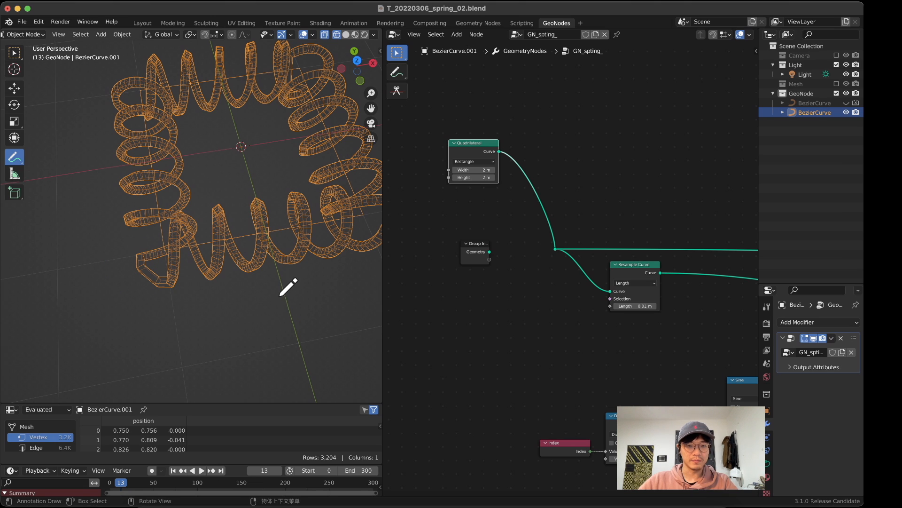
middle_click_drag(526, 278, 503, 308)
left_click_drag(444, 171, 408, 176)
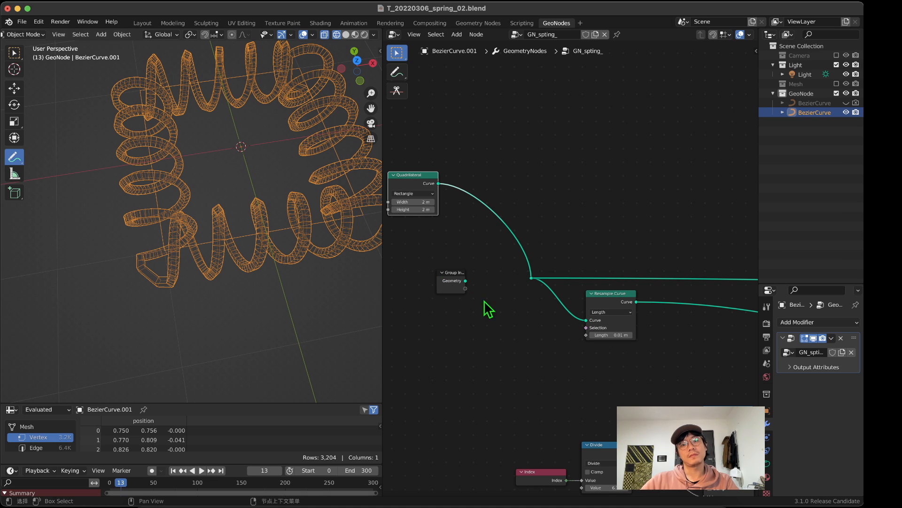
Step: Check the Divide node's divisor and the Resample Curve length as the controls of coil spacing
middle_click_drag(483, 344, 683, 223)
middle_click_drag(557, 264, 693, 222)
scroll(604, 180, "up", 4)
middle_click_drag(605, 165, 604, 179)
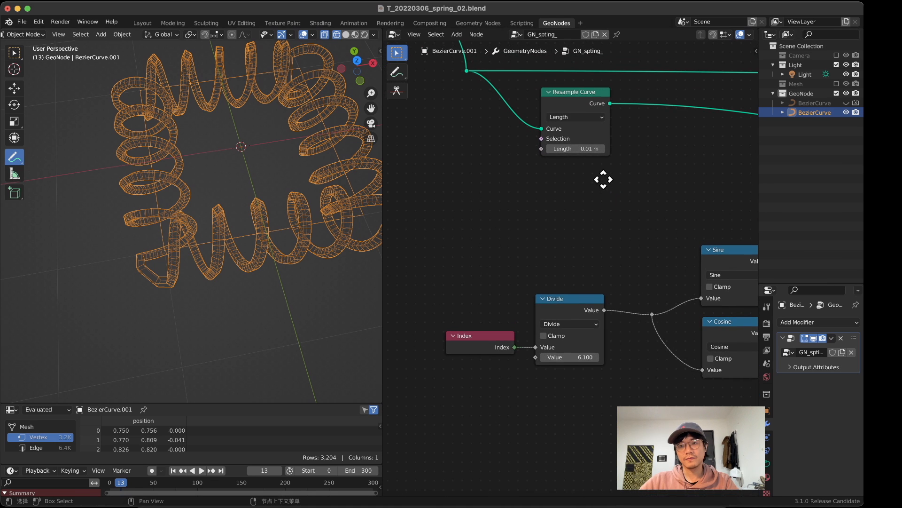
mouse_move(578, 357)
left_mouse_down()
mouse_move(550, 357)
mouse_move(592, 357)
mouse_move(564, 357)
left_mouse_up()
mouse_move(582, 148)
left_mouse_down()
mouse_move(611, 149)
mouse_move(583, 148)
left_mouse_up()
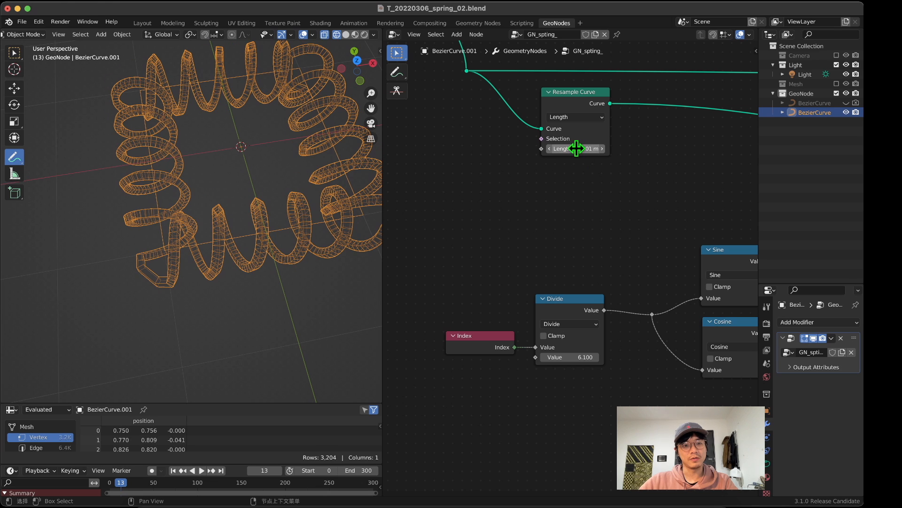
Step: Move the unconnected Group Input node aside to clear room beneath the Quadrilateral node
middle_click_drag(567, 189, 705, 434)
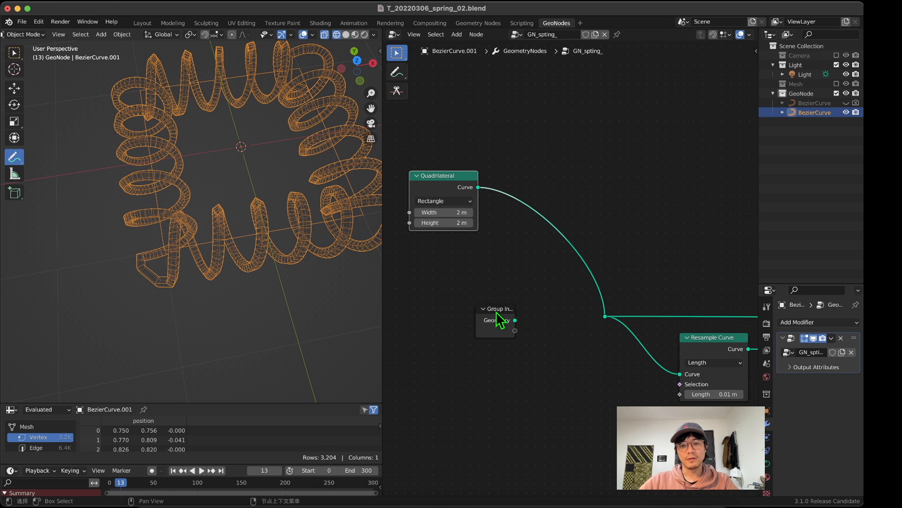
left_click_drag(497, 312, 408, 343)
middle_click_drag(464, 283, 505, 261)
Step: Add a Fillet Curve node and insert it on the link between Quadrilateral and the reroute point
key("shift+a")
left_click(500, 257)
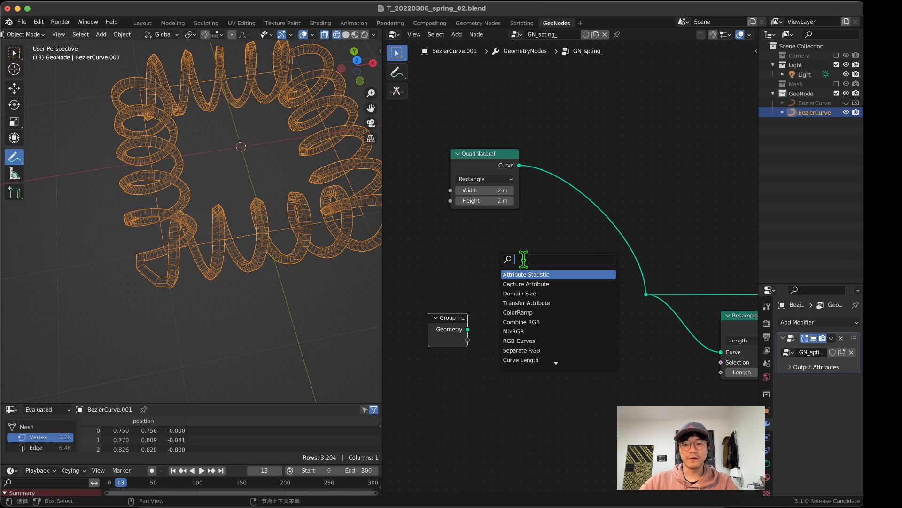
key("Escape")
key("shift+a")
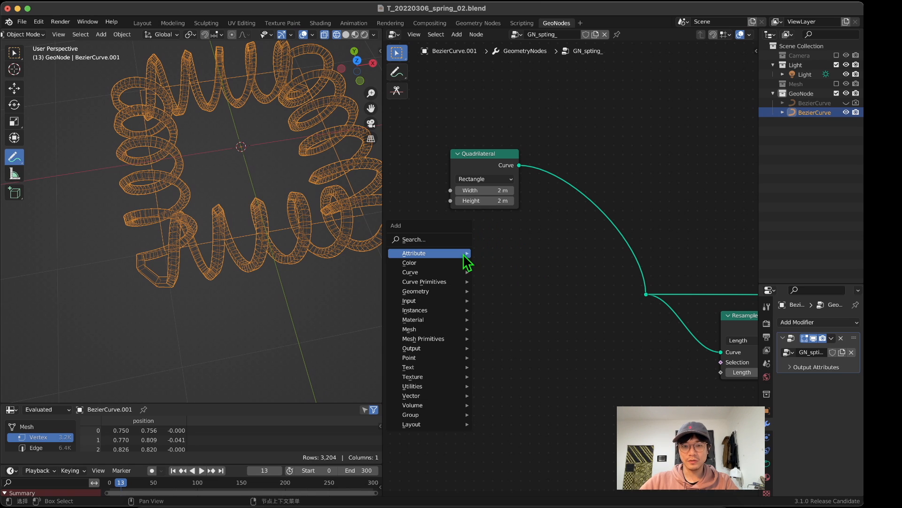
mouse_move(454, 275)
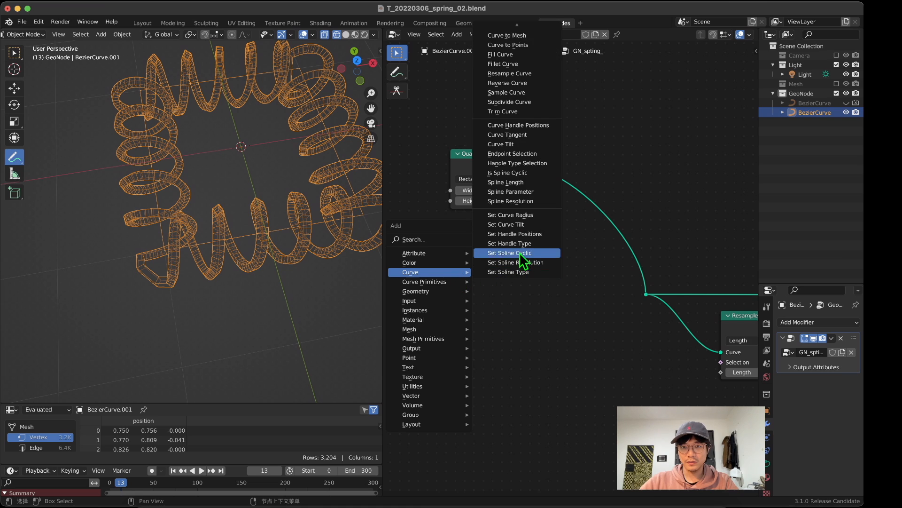
left_click(529, 64)
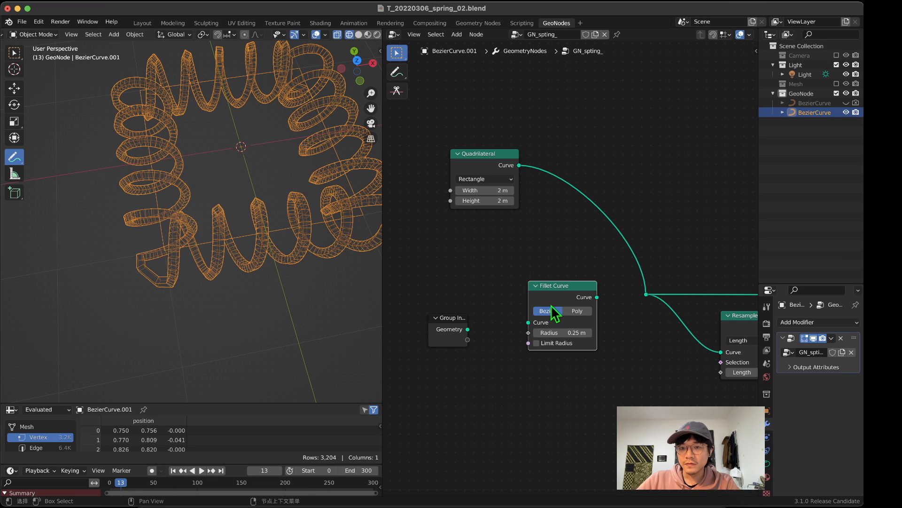
middle_click_drag(613, 338, 616, 291)
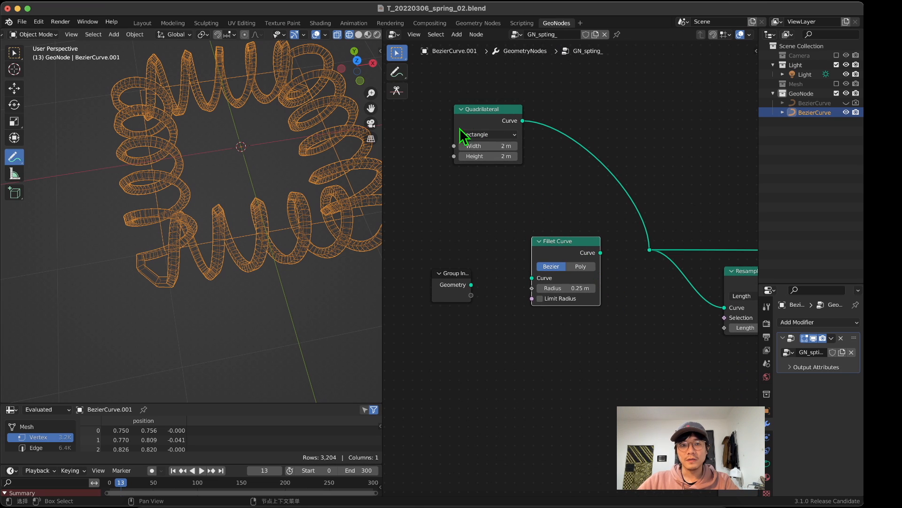
middle_click_drag(378, 163, 382, 170, "ctrl")
left_click_drag(570, 250, 596, 164)
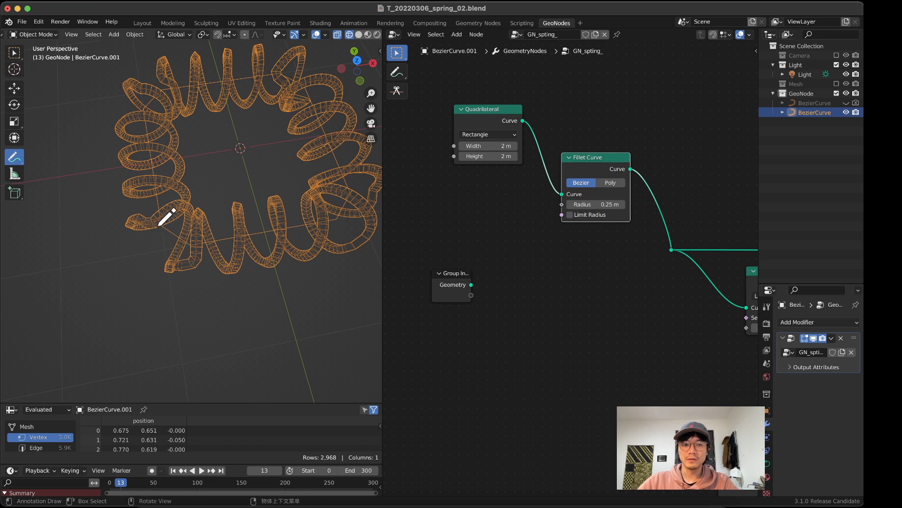
Step: Switch Fillet Curve to Poly mode, set its count to 17, and inspect the rounded corners
left_click(610, 182)
left_click_drag(581, 206, 603, 205)
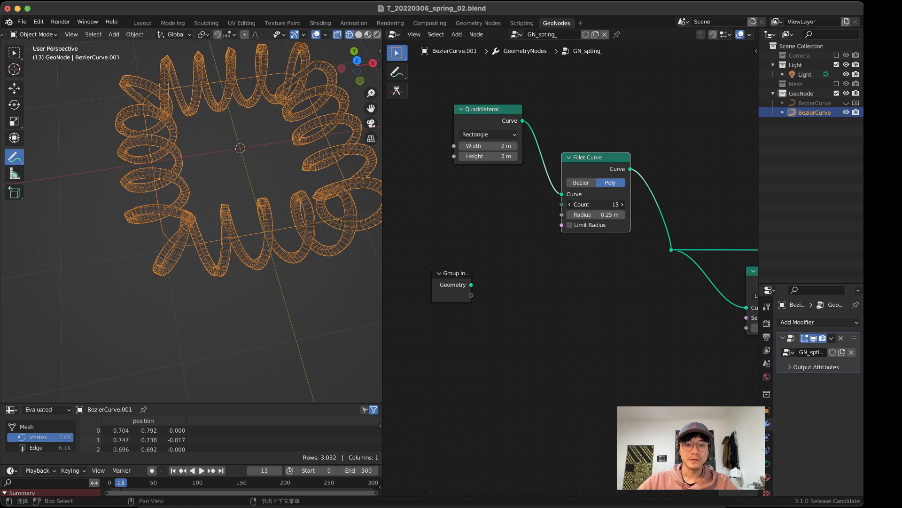
middle_click_drag(113, 202, 92, 192)
Step: Set the Quadrilateral's width and height to 4.8 m and view the enlarged rectangular spring
left_click_drag(479, 148, 492, 156)
scroll(256, 188, "down", 3)
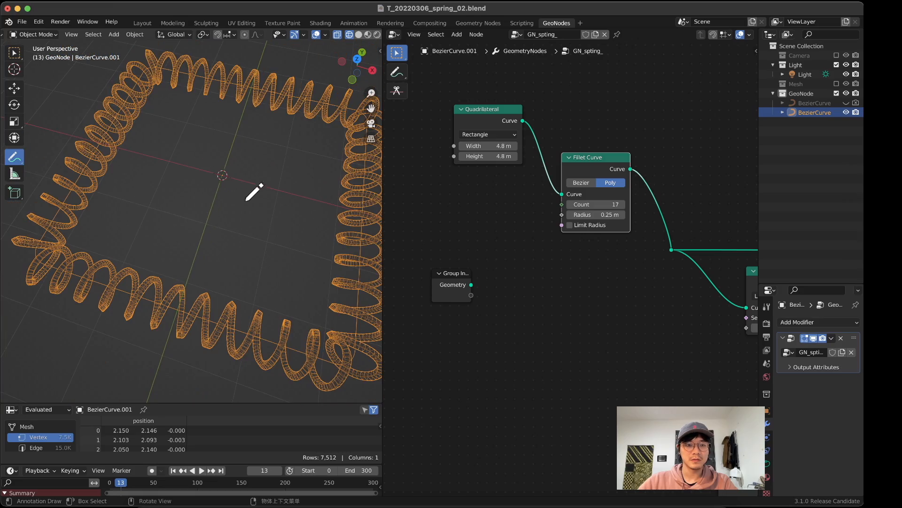
middle_click_drag(247, 200, 221, 216)
scroll(579, 317, "down", 3)
Step: Try a Scale factor of 0.1 on the coil offset, inspect the thinner spring, and restore 0.3
middle_click_drag(579, 316, 498, 274)
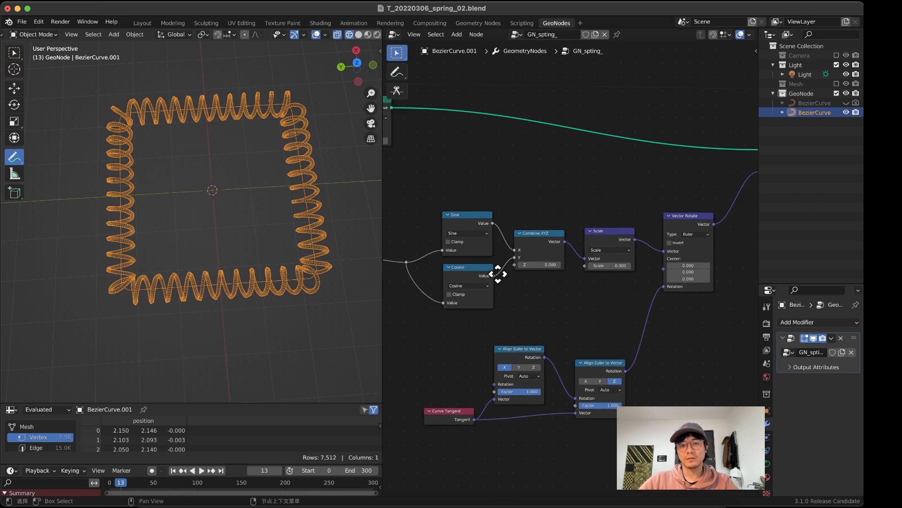
scroll(551, 289, "up", 4)
middle_click_drag(601, 338, 590, 272)
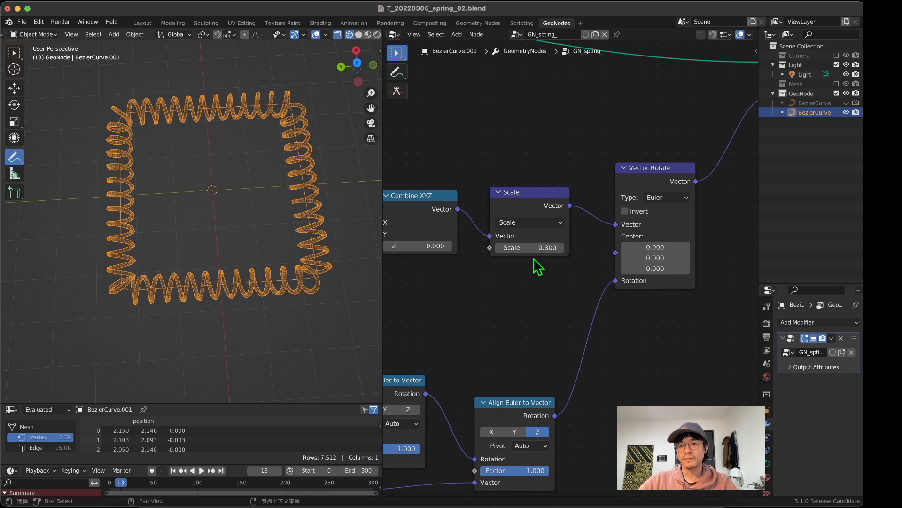
mouse_move(525, 250)
left_mouse_down()
mouse_move(559, 250)
mouse_move(503, 250)
mouse_move(540, 250)
mouse_move(503, 250)
mouse_move(540, 250)
mouse_move(522, 250)
left_mouse_up()
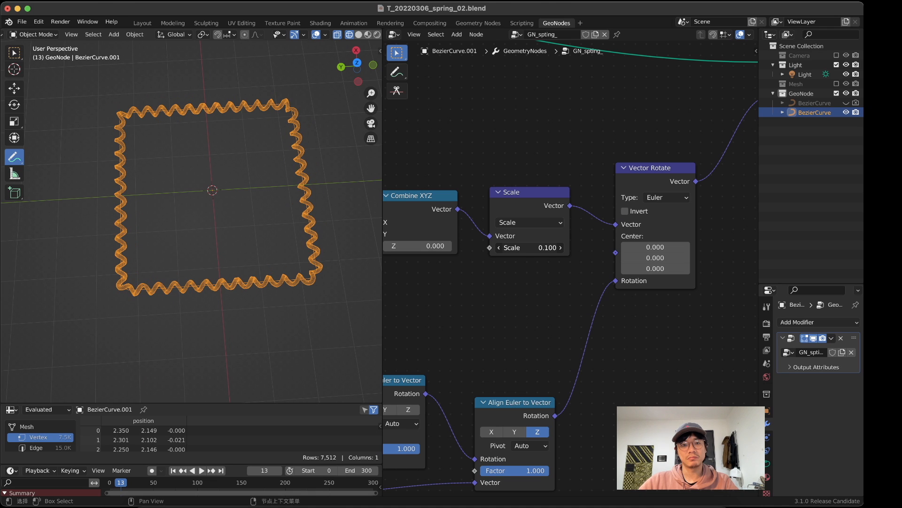
middle_click_drag(250, 241, 202, 197)
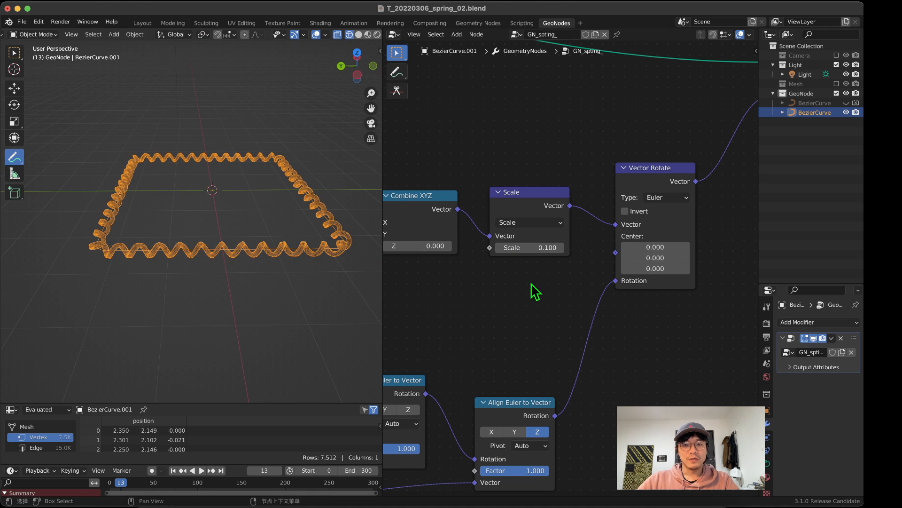
left_click_drag(541, 247, 569, 247)
middle_click_drag(199, 209, 203, 254)
Step: Set the radius of the Curve Circle profile feeding Curve to Mesh to 0.25 m
scroll(548, 260, "down", 8)
middle_click_drag(548, 260, 470, 301)
scroll(484, 308, "down", 4)
scroll(548, 279, "up", 12)
middle_click_drag(548, 278, 658, 263)
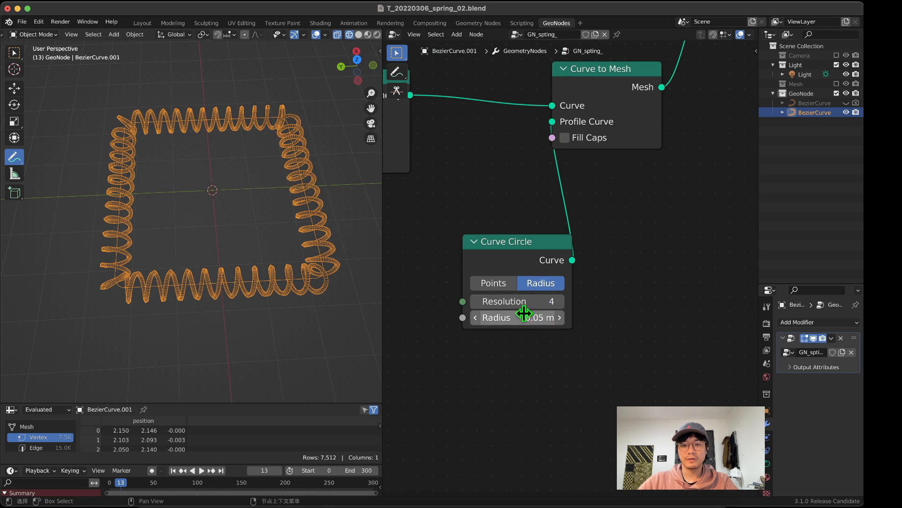
left_click_drag(536, 318, 559, 317)
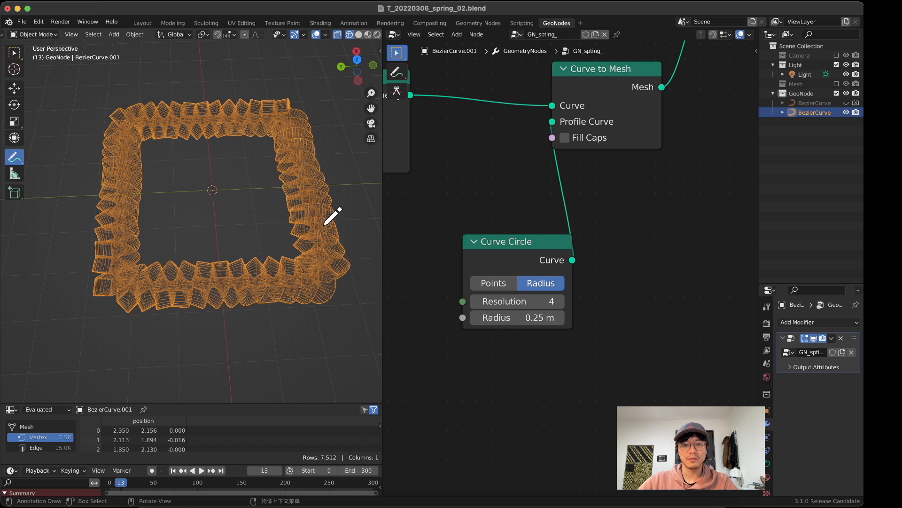
Step: Set the Curve Circle profile's resolution to 8
left_click(546, 302)
type("8")
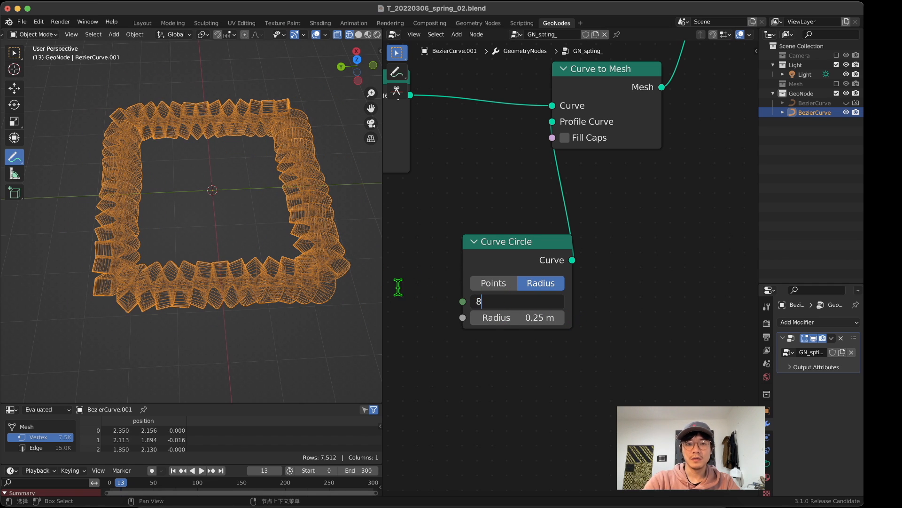
key("Return")
Step: Display the viewport in solid shading and inspect the thick rectangular spring from several angles
scroll(360, 33, "right", 1)
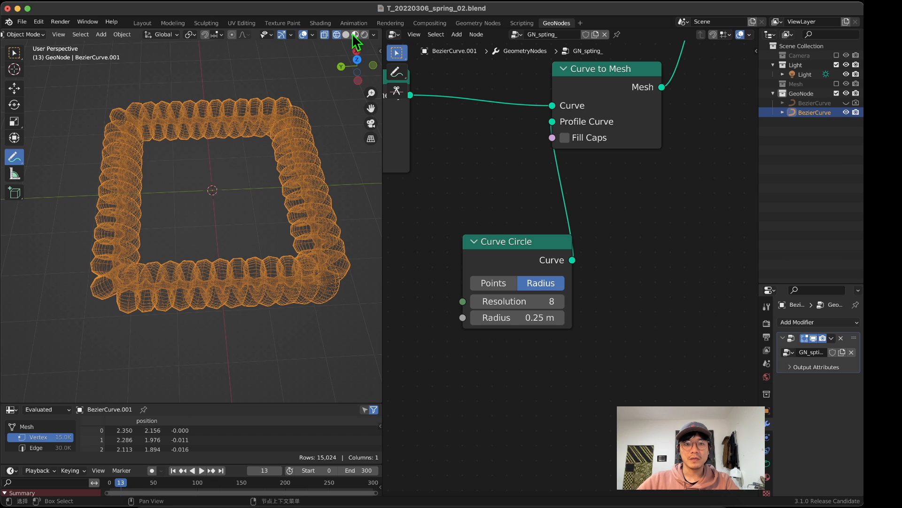
left_click(346, 34)
mouse_move(288, 167)
middle_mouse_down()
mouse_move(195, 126)
mouse_move(207, 126)
middle_mouse_up()
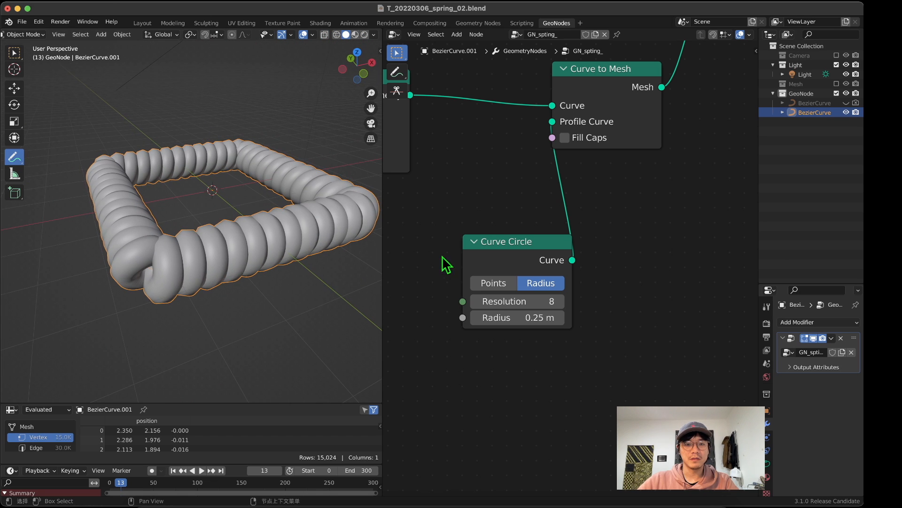
middle_click_drag(237, 221, 269, 253)
scroll(414, 222, "down", 14)
middle_click_drag(447, 221, 656, 261)
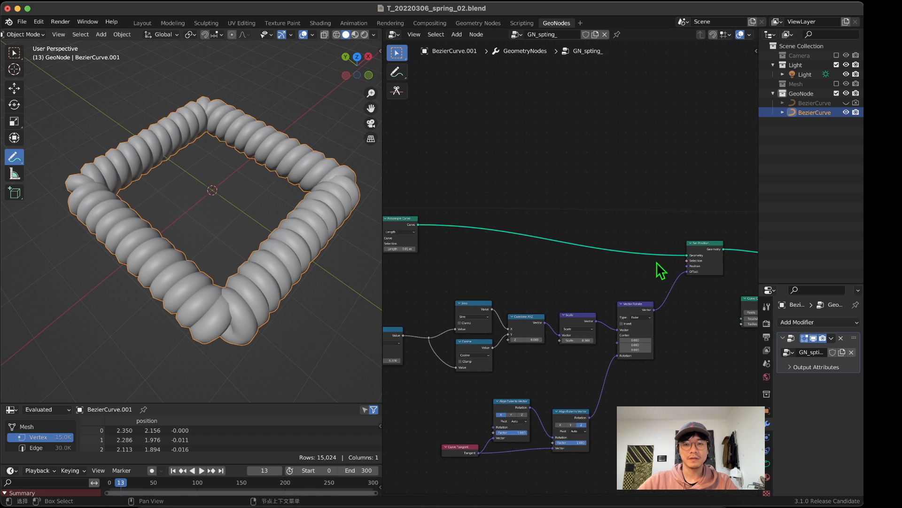
Step: Examine the rectangular spring from several angles together with the Fillet Curve and Resample Curve nodes that shape it
middle_click_drag(468, 270, 625, 289)
scroll(625, 289, "up", 14)
middle_click_drag(471, 266, 628, 282)
scroll(532, 268, "down", 6)
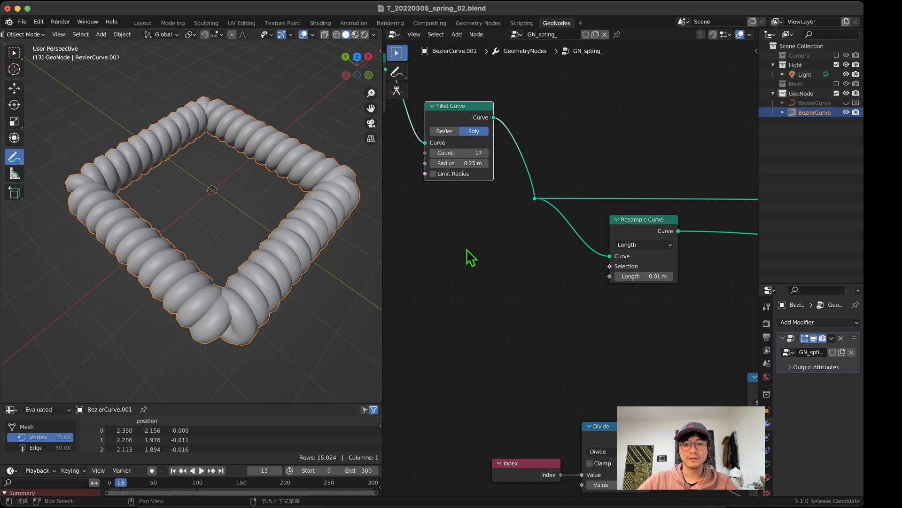
middle_click_drag(172, 238, 260, 231)
middle_click_drag(499, 182, 637, 286)
scroll(621, 275, "up", 1)
mouse_move(587, 269)
left_mouse_down()
mouse_move(625, 269)
mouse_move(603, 269)
left_mouse_up()
middle_click_drag(325, 231, 243, 210)
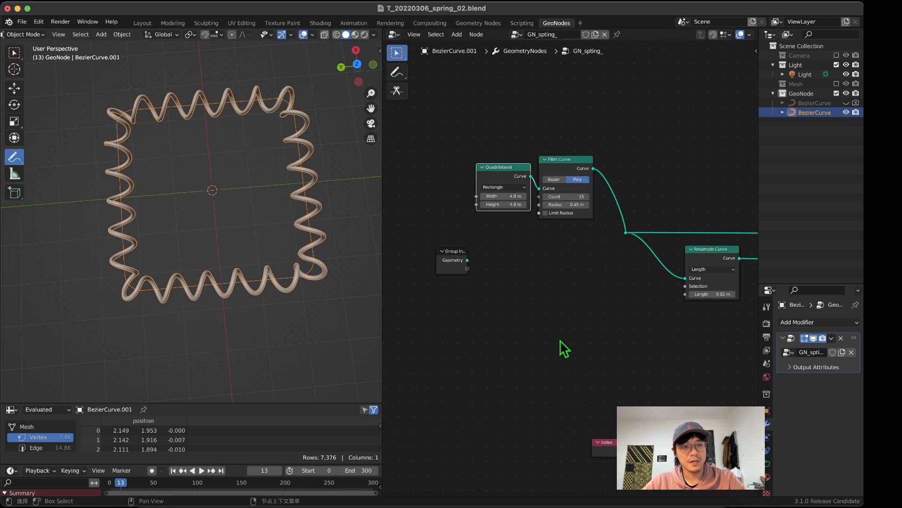
middle_click_drag(561, 347, 495, 285)
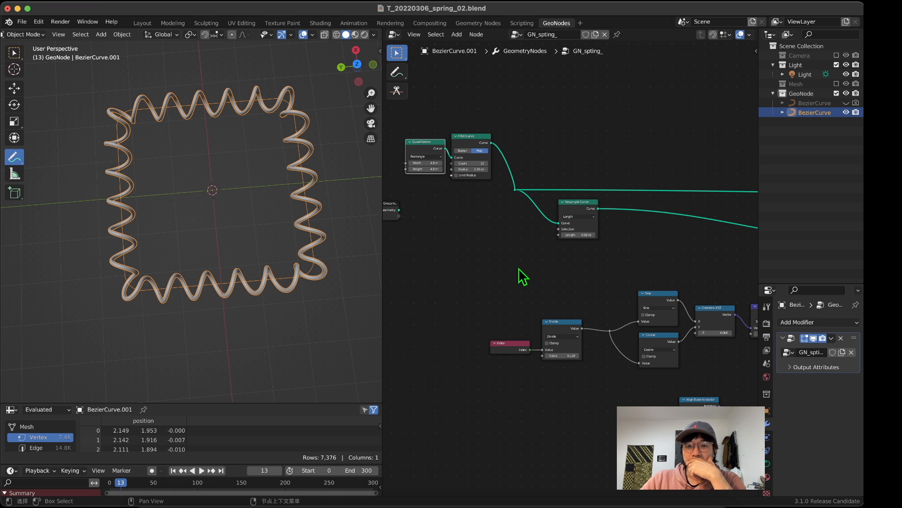
scroll(447, 273, "down", 2)
scroll(616, 314, "down", 2)
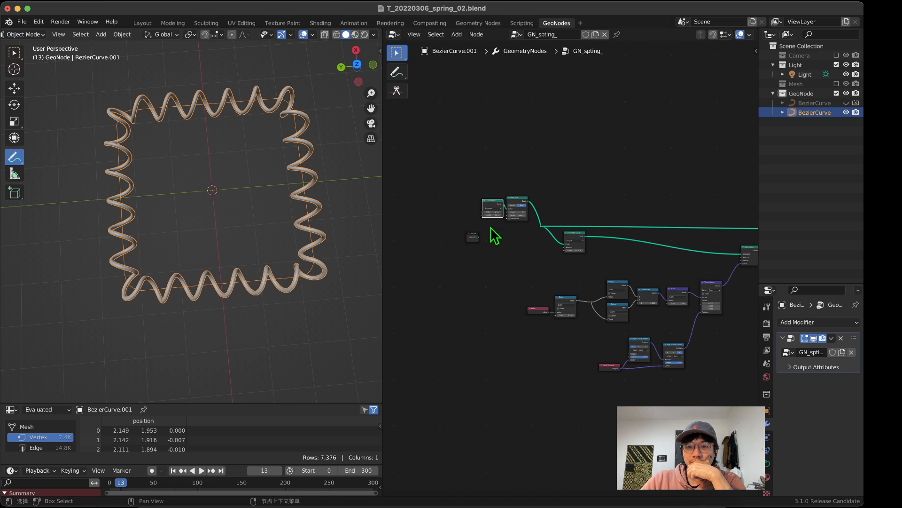
Step: Move the rectangle curve and Fillet Curve nodes slightly closer to the Resample Curve node
left_click_drag(486, 174, 524, 203)
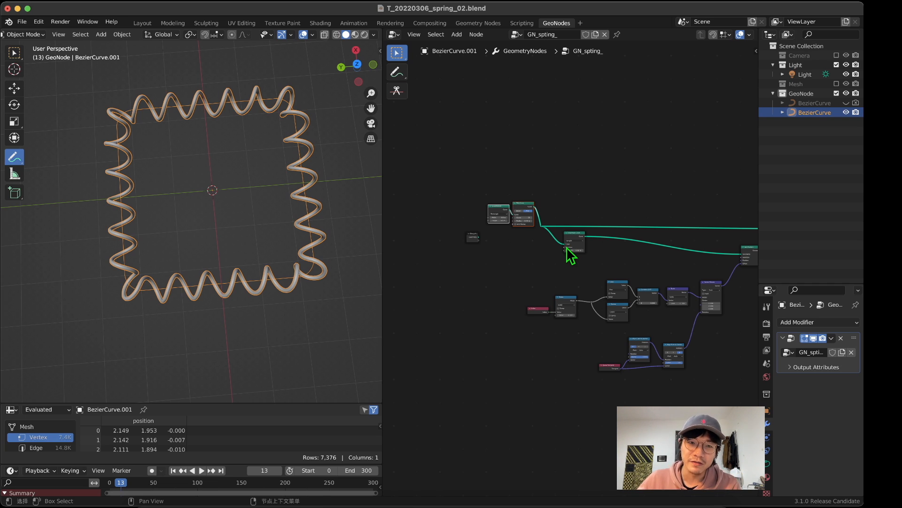
middle_click_drag(123, 150, 171, 177)
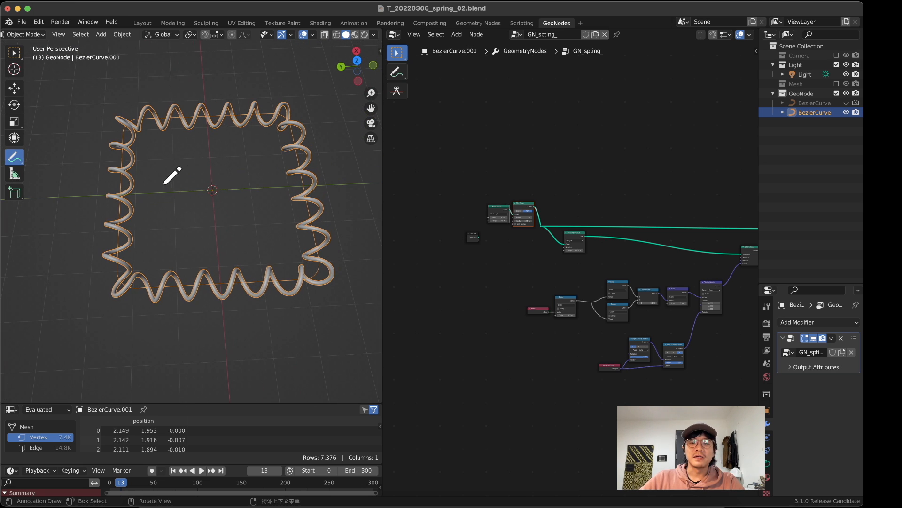
scroll(574, 258, "up", 4)
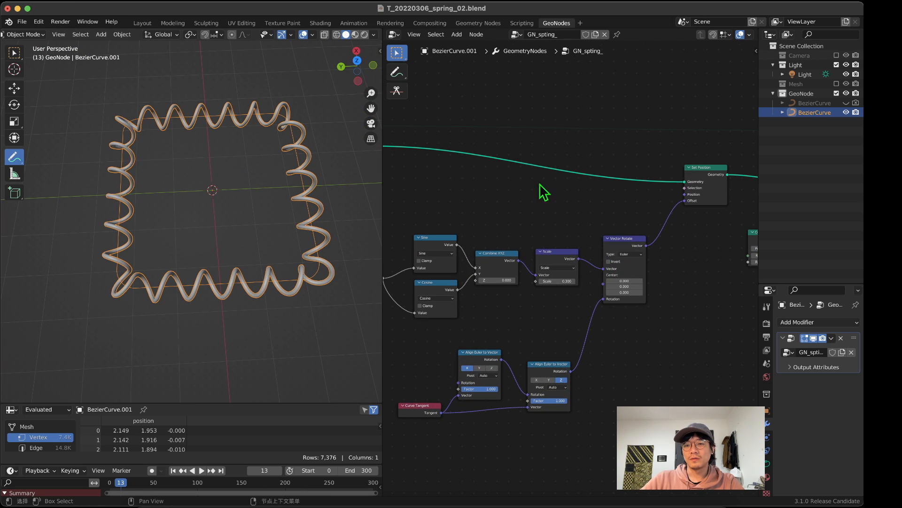
Step: Spread out the Curve to Mesh, Curve Circle, output and Vector Rotate nodes to make room before Set Position
middle_click_drag(588, 156, 554, 158)
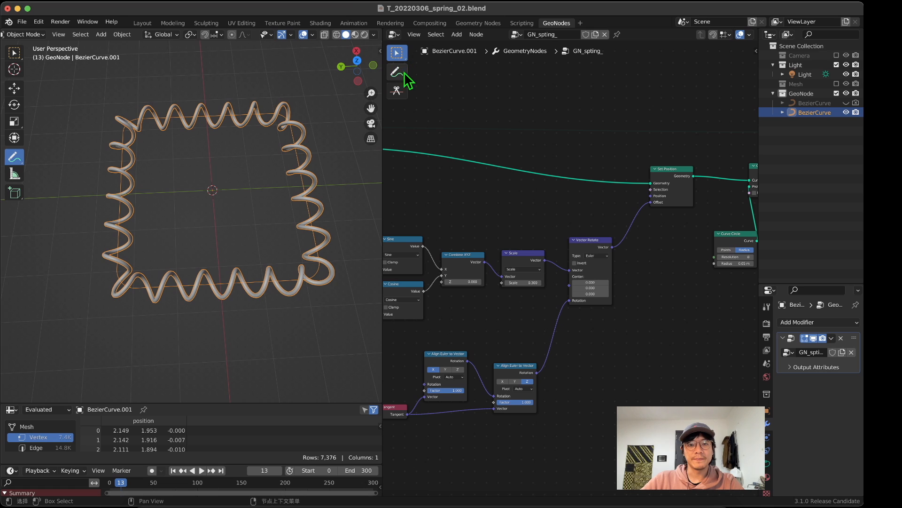
scroll(698, 264, "right", 6)
scroll(727, 258, "right", 3)
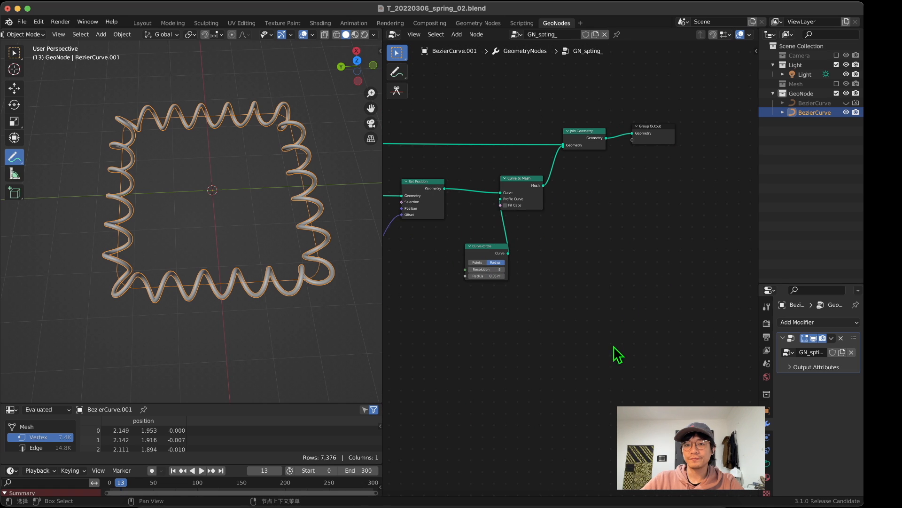
left_click_drag(614, 346, 477, 125)
left_click_drag(474, 87, 701, 345)
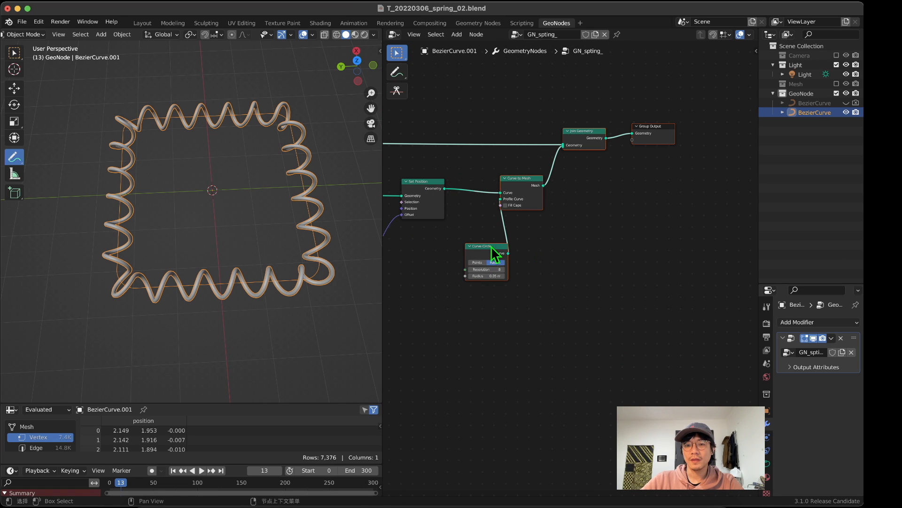
left_click_drag(491, 246, 580, 245)
middle_click_drag(445, 274, 613, 235)
left_click_drag(582, 147, 640, 140)
left_click(508, 218)
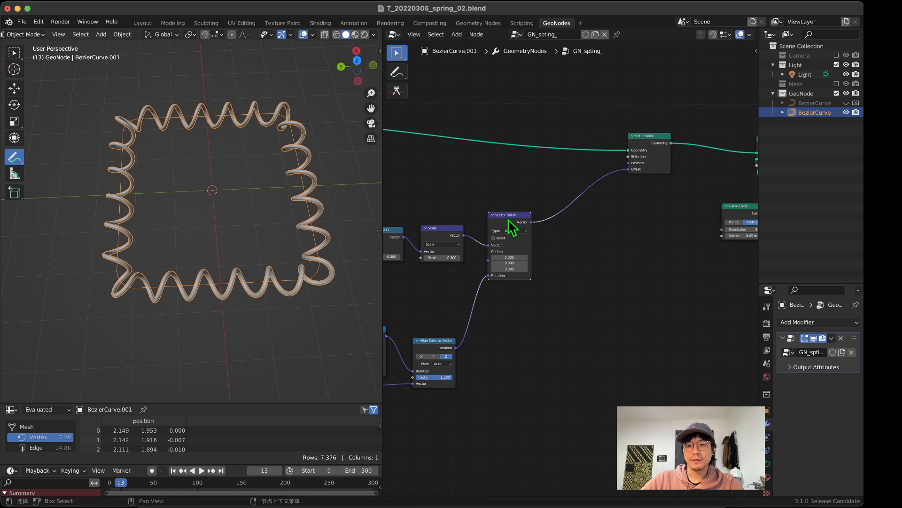
left_click_drag(509, 221, 527, 221)
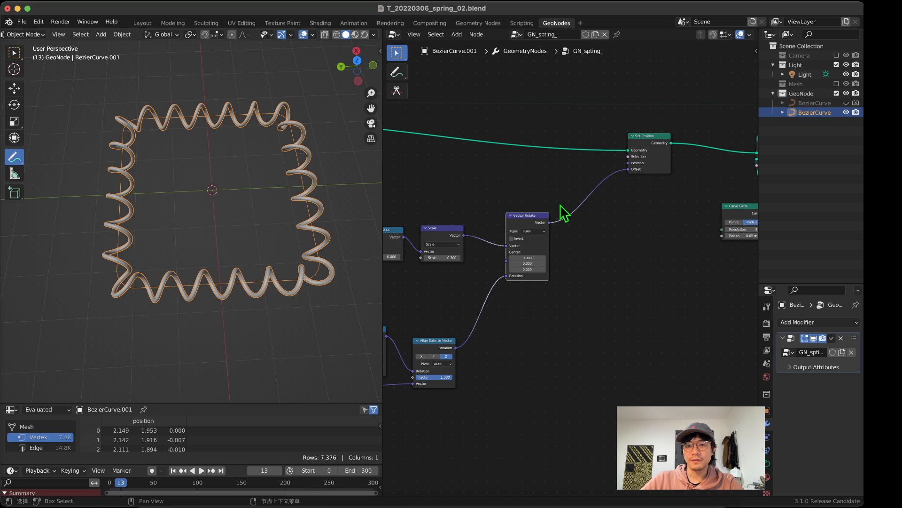
Step: Insert a Vector Math node set to Scale between Vector Rotate and the Set Position offset
key("shift+a")
left_click(470, 193)
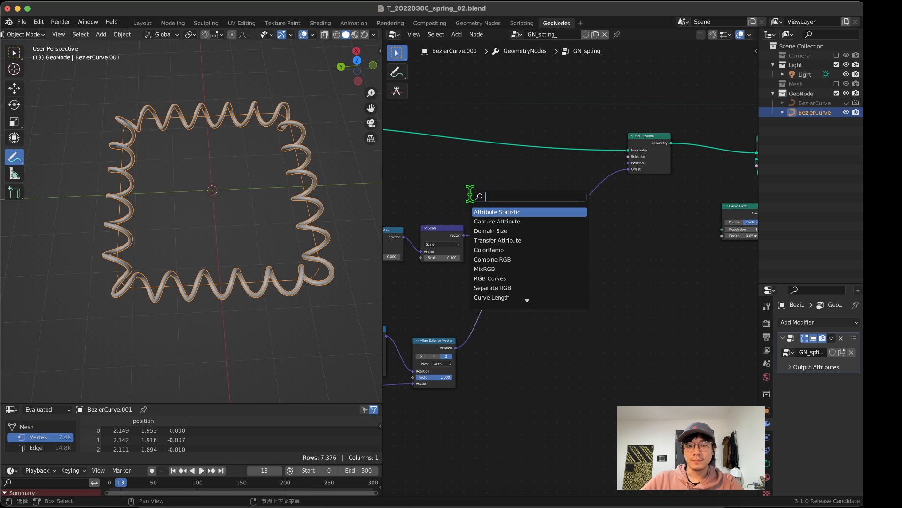
type("matg")
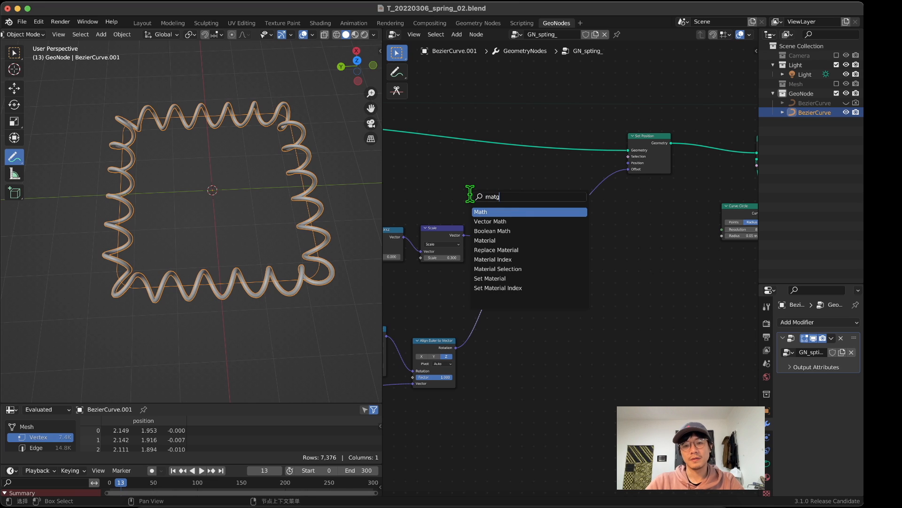
left_click(518, 219)
left_click(643, 239)
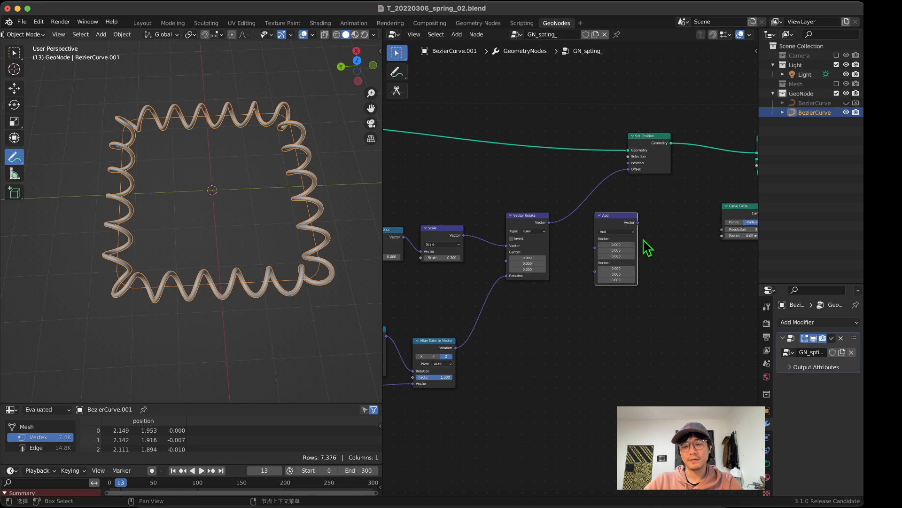
left_click(616, 230)
left_click(620, 329)
left_click_drag(616, 226, 594, 201)
middle_click_drag(614, 224, 591, 216)
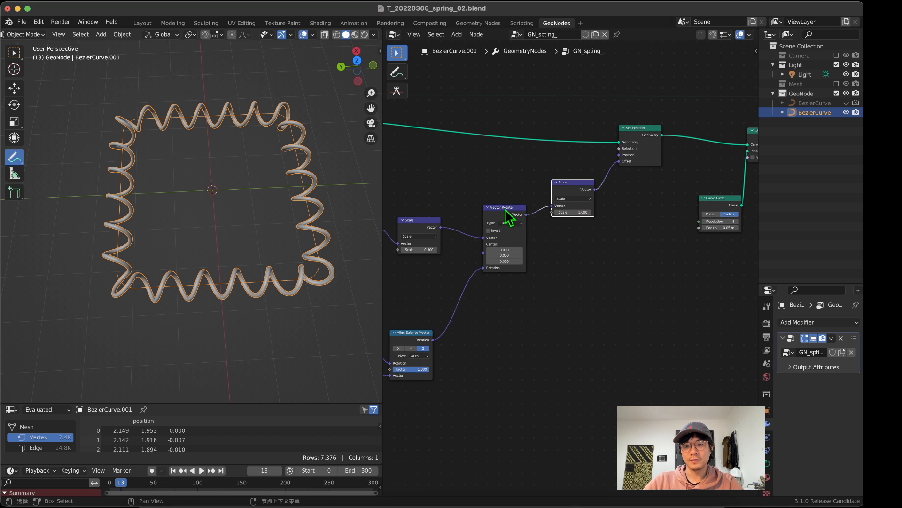
Step: Move Vector Rotate and its upstream coil and alignment nodes away from the new Scale node
left_click_drag(506, 212, 501, 205)
mouse_move(573, 212)
left_mouse_down()
mouse_move(611, 212)
mouse_move(566, 212)
mouse_move(611, 212)
mouse_move(575, 214)
left_mouse_up()
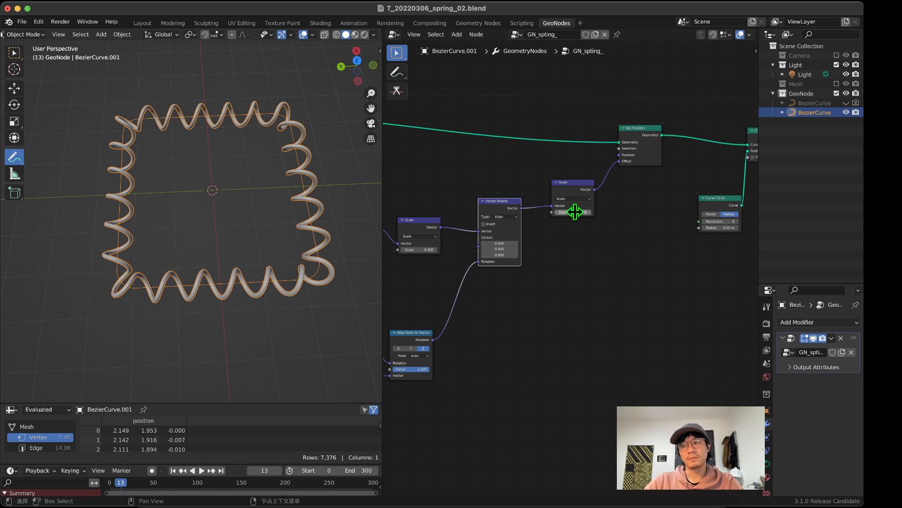
scroll(572, 220, "down", 5)
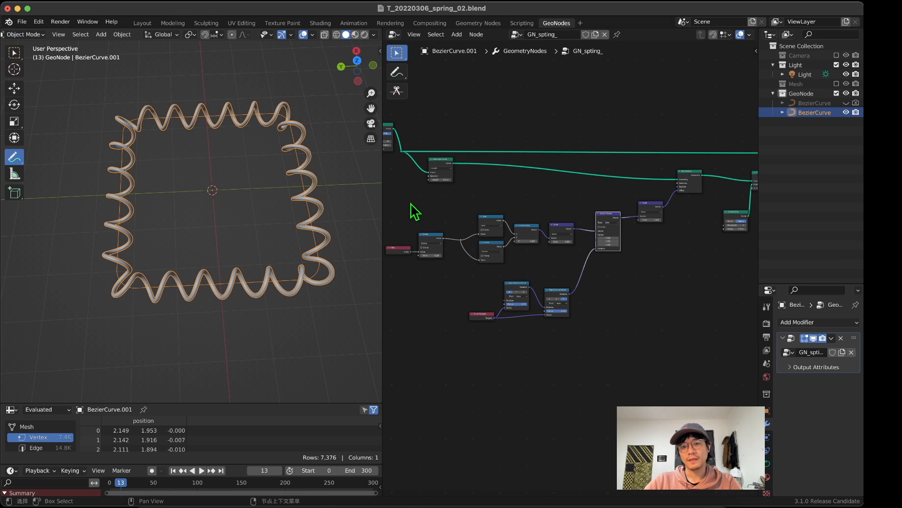
left_click_drag(397, 206, 595, 332)
left_click(605, 216, "shift")
left_click_drag(604, 215, 577, 214)
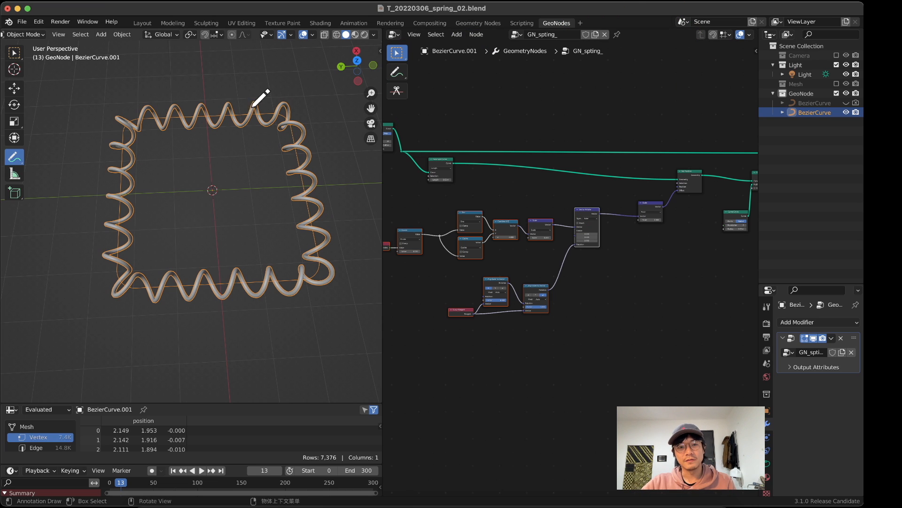
Step: Inspect the spring up close and make the box selection tool active in the 3D viewport
scroll(261, 188, "up", 5)
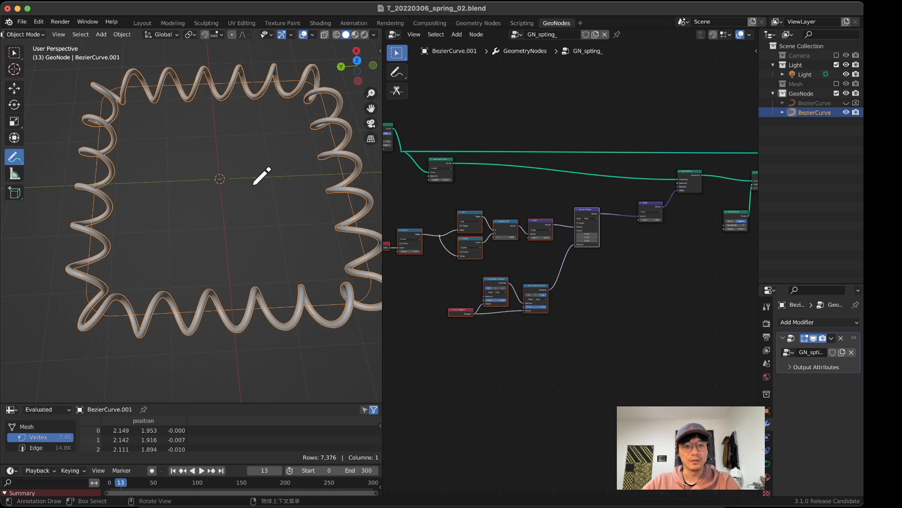
scroll(630, 241, "up", 8)
middle_click_drag(630, 240, 559, 312)
scroll(603, 292, "up", 8)
scroll(616, 292, "down", 4)
left_click(16, 57)
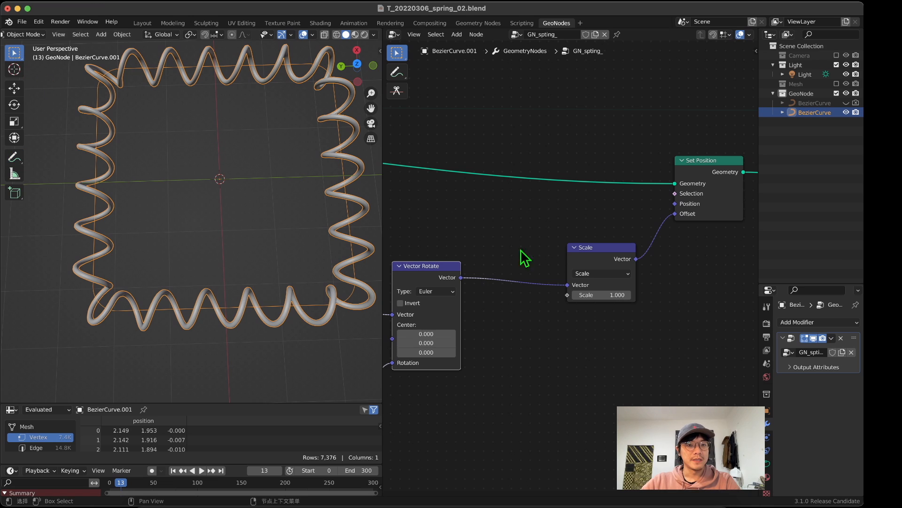
Step: Add Spline Length and Spline Parameter nodes below the Scale node that feeds Set Position
middle_click_drag(527, 258, 549, 278)
key("shift+a")
left_click(564, 283)
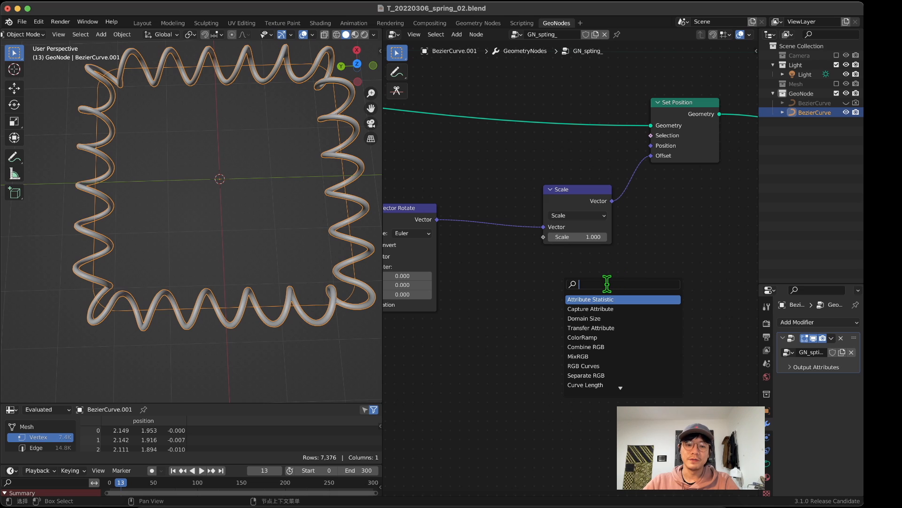
type("la")
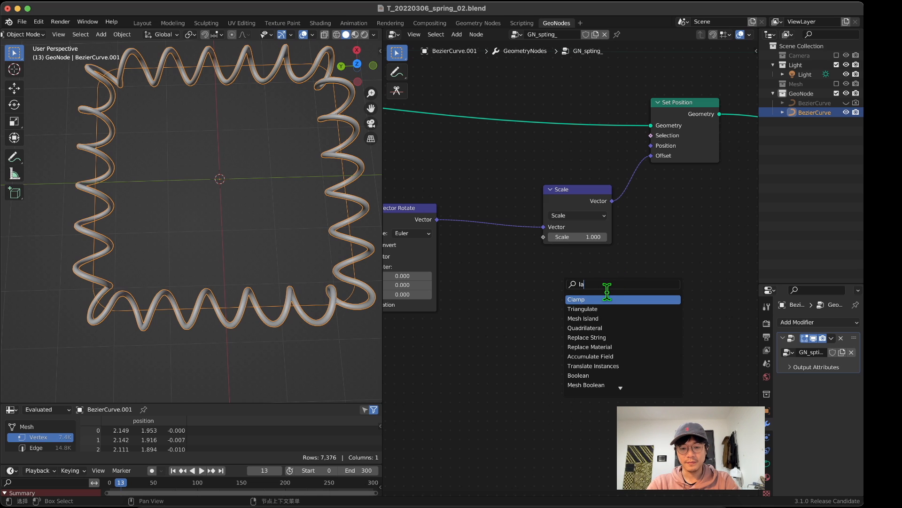
key("BackSpace")
type("eang")
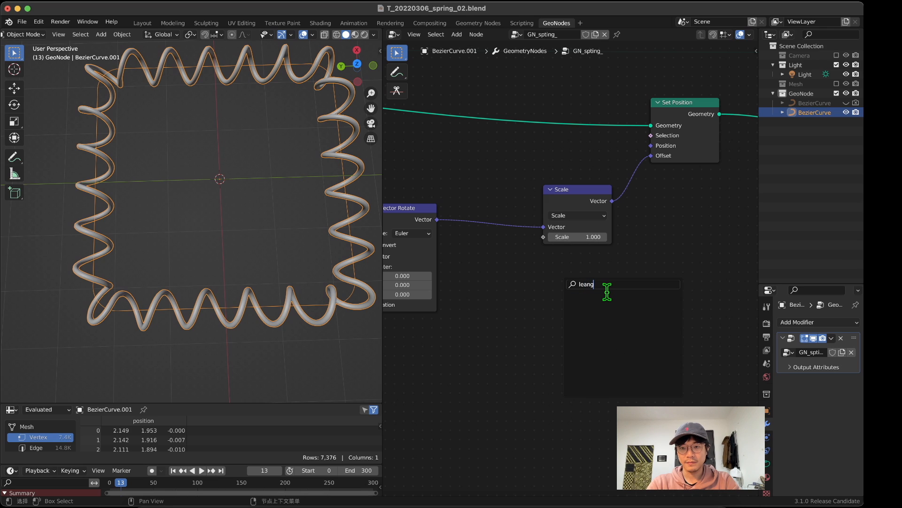
key("BackSpace")
key("BackSpace")
key("BackSpace")
key("BackSpace")
type("an")
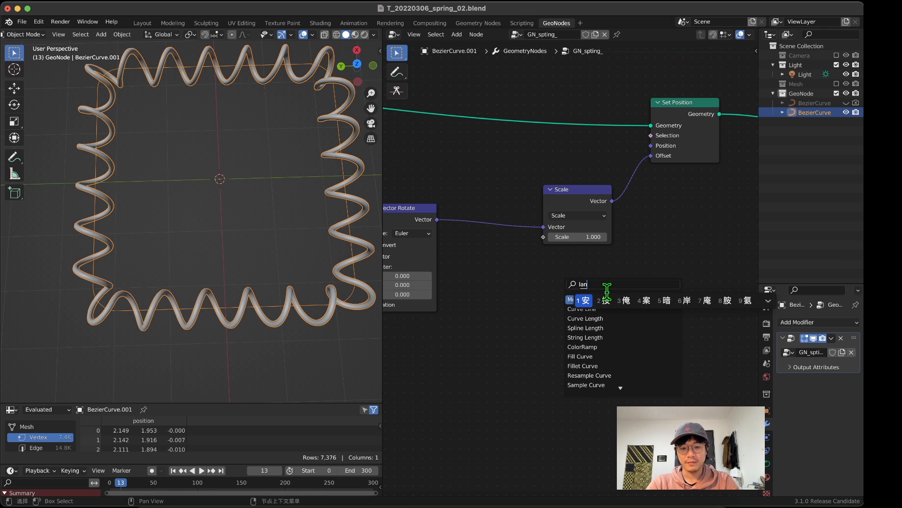
type("ando")
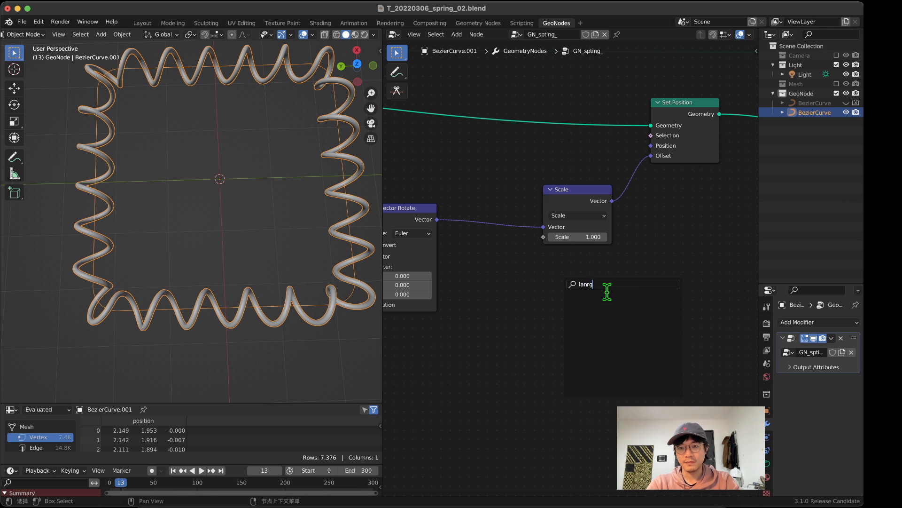
key("BackSpace")
key("BackSpace")
key("BackSpace")
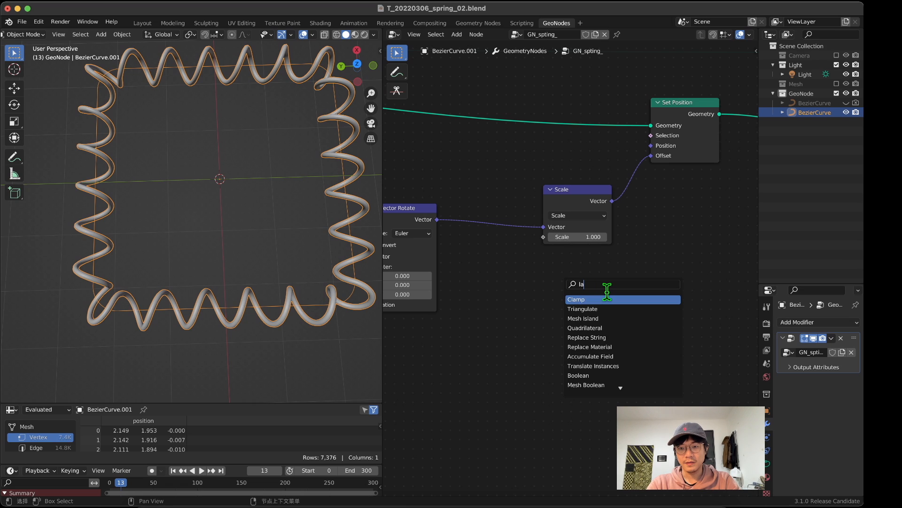
key("BackSpace")
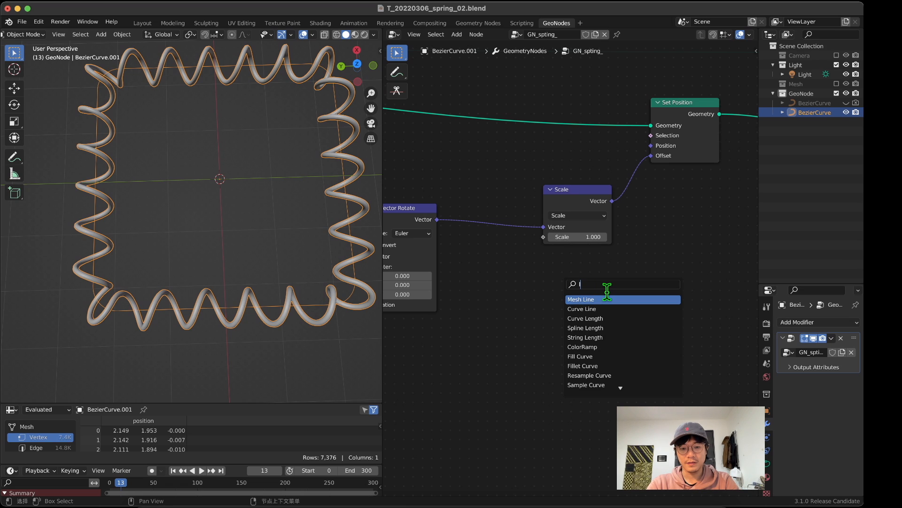
type("anth")
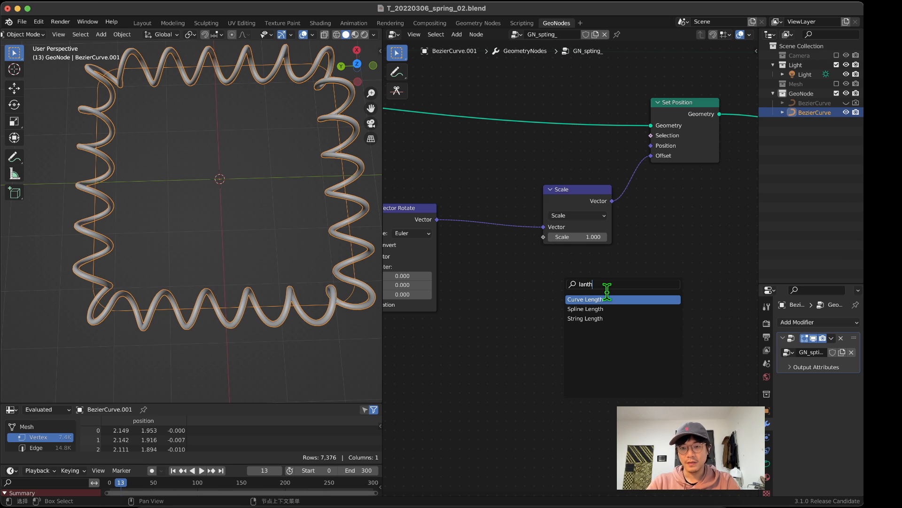
middle_click_drag(578, 291, 530, 252)
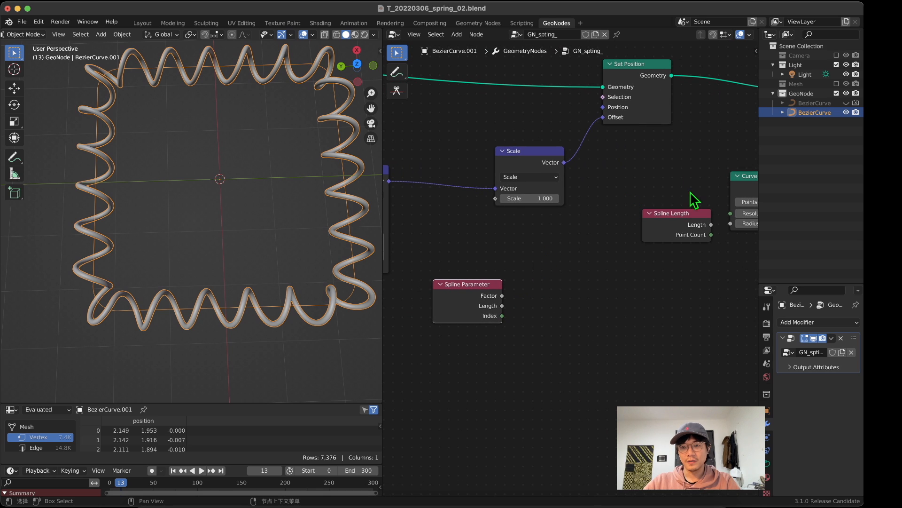
left_click_drag(672, 211, 695, 292)
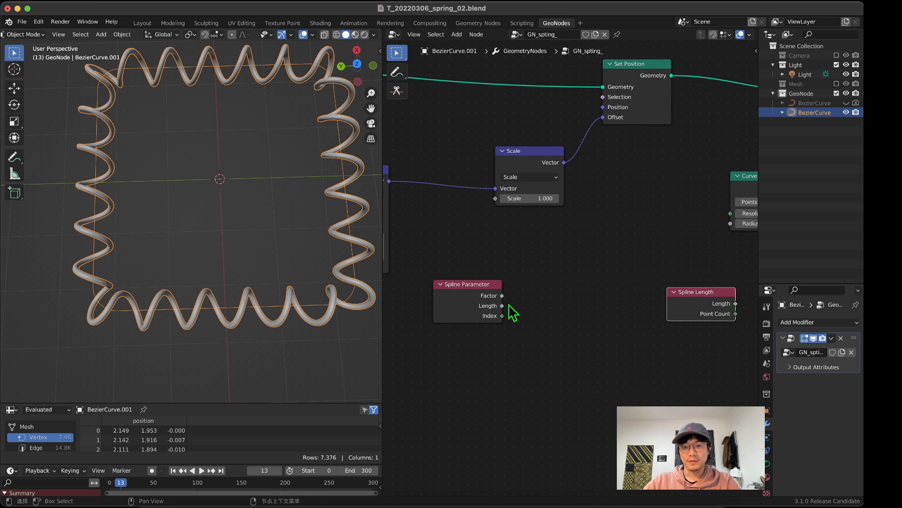
Step: Connect the Spline Parameter's Factor to the Scale node's factor, reposition both nodes, and inspect the tapered spring
left_click_drag(502, 296, 495, 203)
left_click_drag(546, 150, 567, 166)
left_click_drag(460, 303, 427, 387)
middle_click_drag(252, 254, 249, 207)
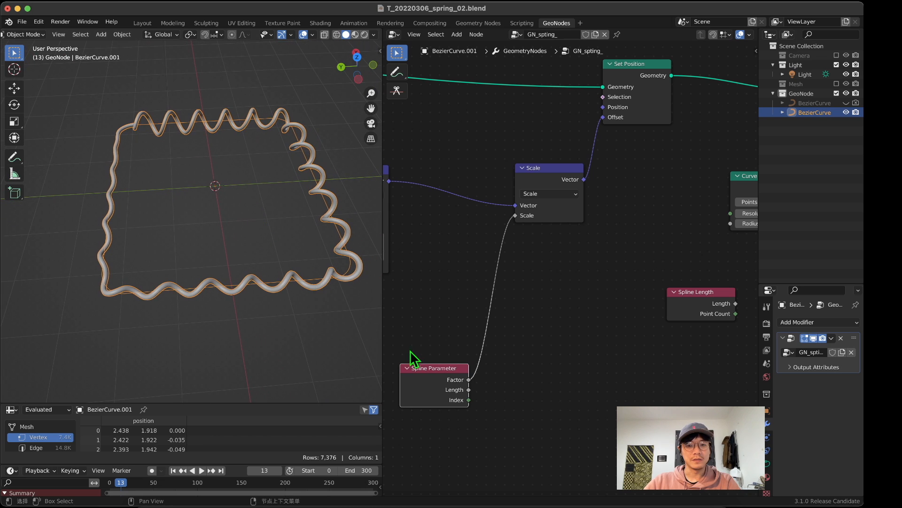
middle_click_drag(202, 126, 141, 107)
mouse_move(135, 91)
left_mouse_down()
mouse_move(138, 127)
mouse_move(363, 230)
mouse_move(140, 99)
left_mouse_up()
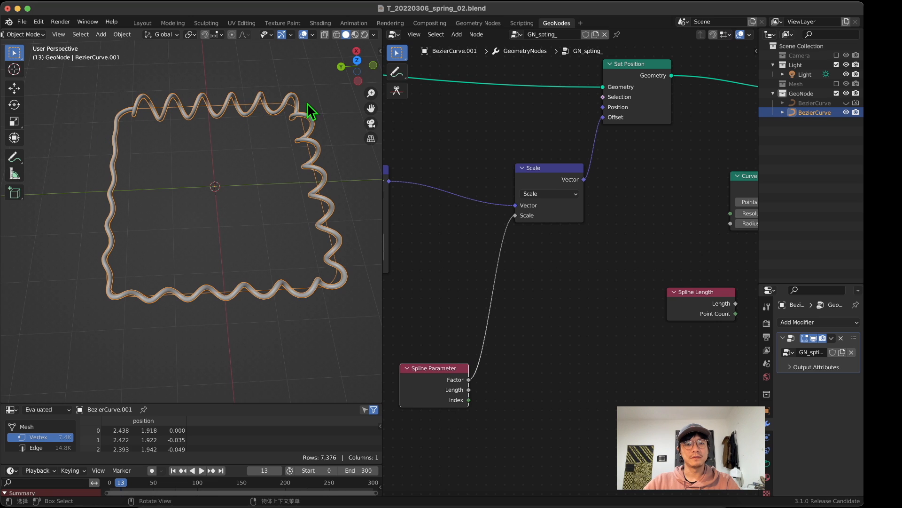
left_click_drag(142, 113, 117, 179)
Step: Insert a Math node on the link between Spline Parameter's Factor and the Scale node's Scale input
left_click_drag(452, 380, 432, 353)
middle_click_drag(467, 275, 559, 249)
key("shift+a")
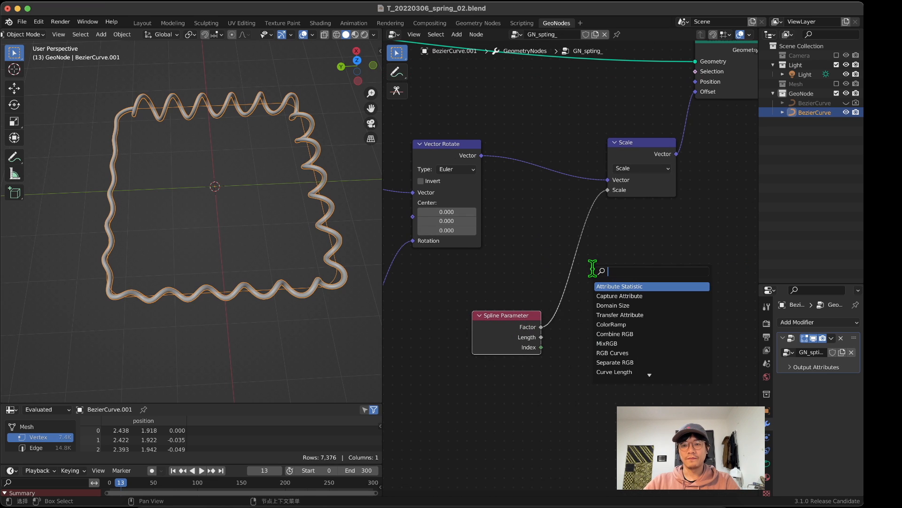
type("math")
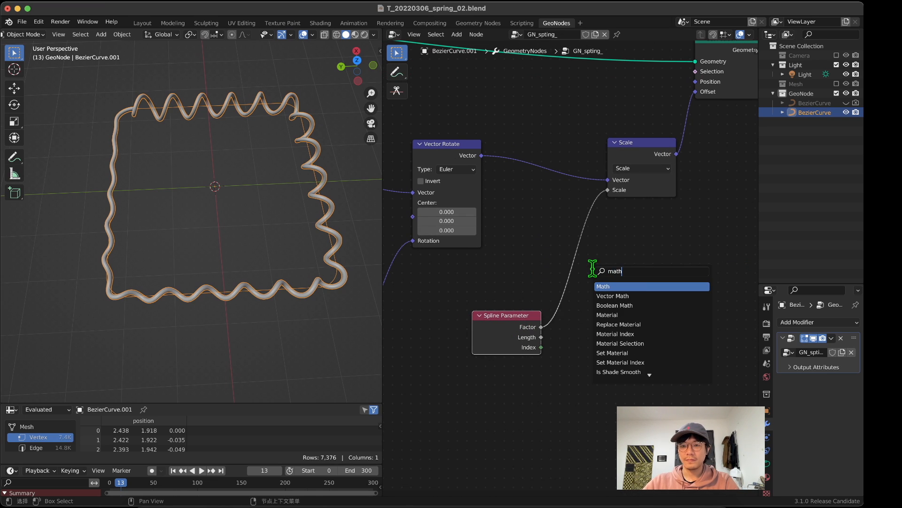
left_click(606, 286)
left_click(590, 302)
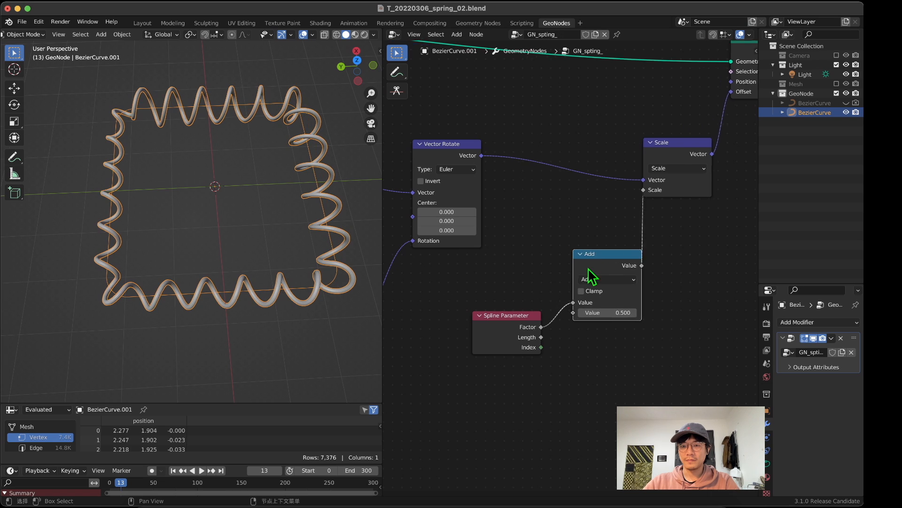
Step: Change the Math node's operation to Multiply and set its second value to 0.900
middle_click_drag(632, 309, 602, 308)
left_click(602, 275)
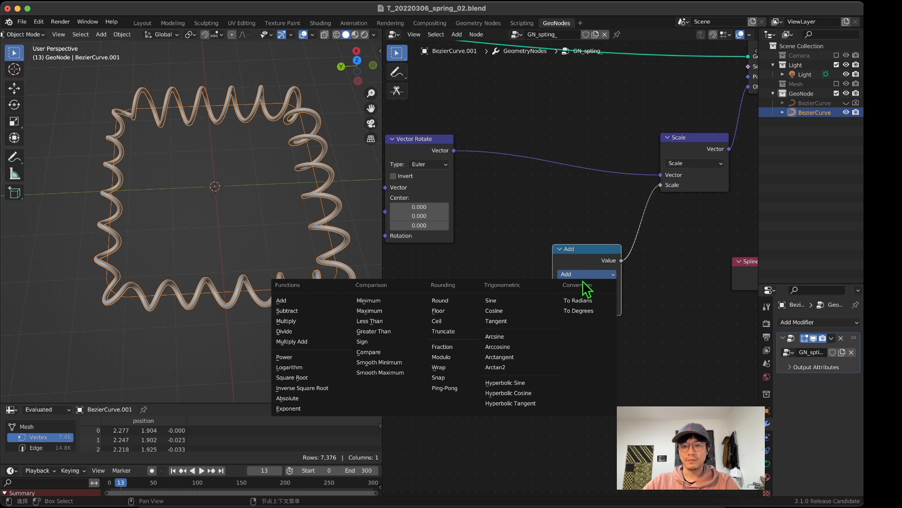
left_click(308, 320)
scroll(564, 301, "right", 5)
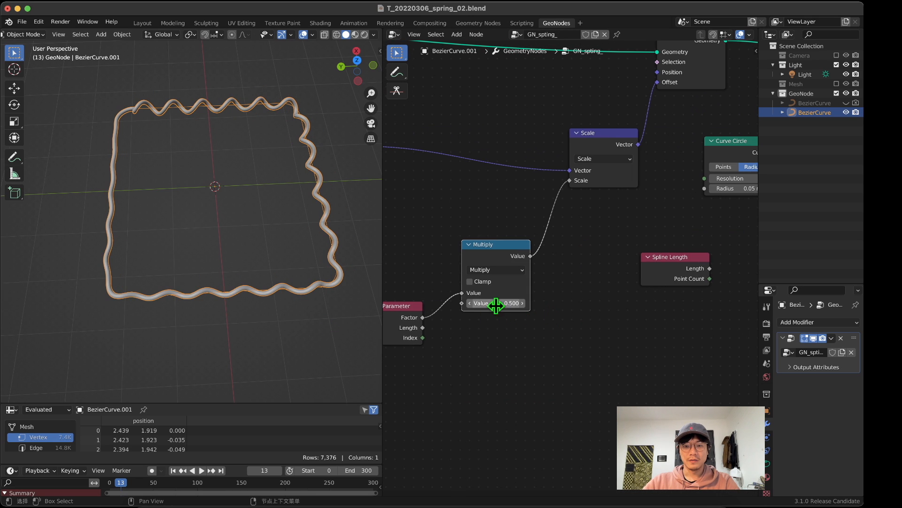
left_click_drag(497, 306, 515, 305)
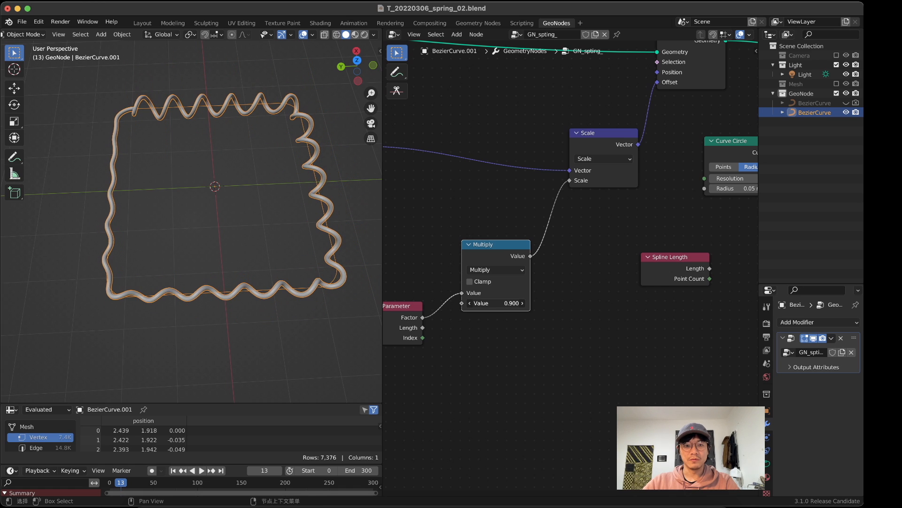
Step: Move the Multiply node closer beneath the Scale node and reposition the Spline Parameter node with space between them
left_click_drag(503, 242, 557, 231)
middle_click_drag(518, 320, 599, 290)
left_click_drag(489, 278, 479, 286)
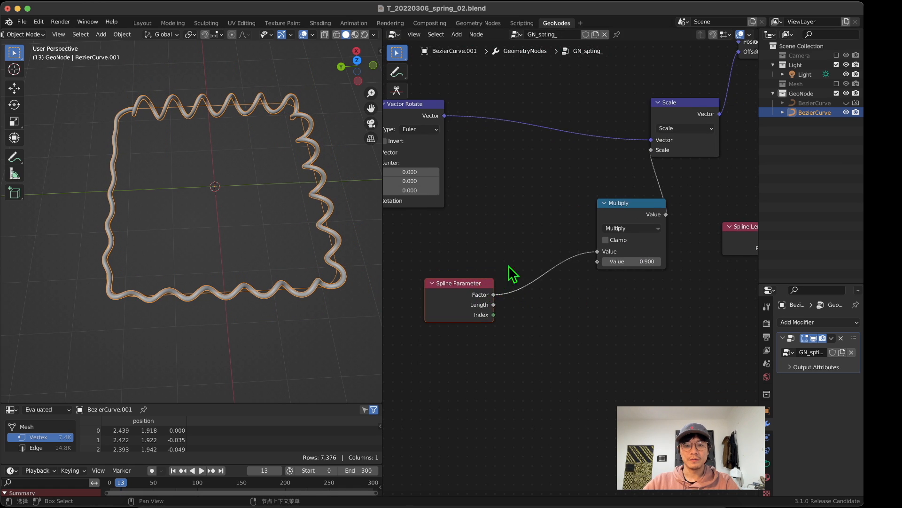
Step: Move Group Input beside the reroute and connect its Geometry there in place of the Fillet Curve output
middle_click_drag(357, 235, 202, 193)
scroll(202, 193, "down", 2)
scroll(516, 177, "down", 11)
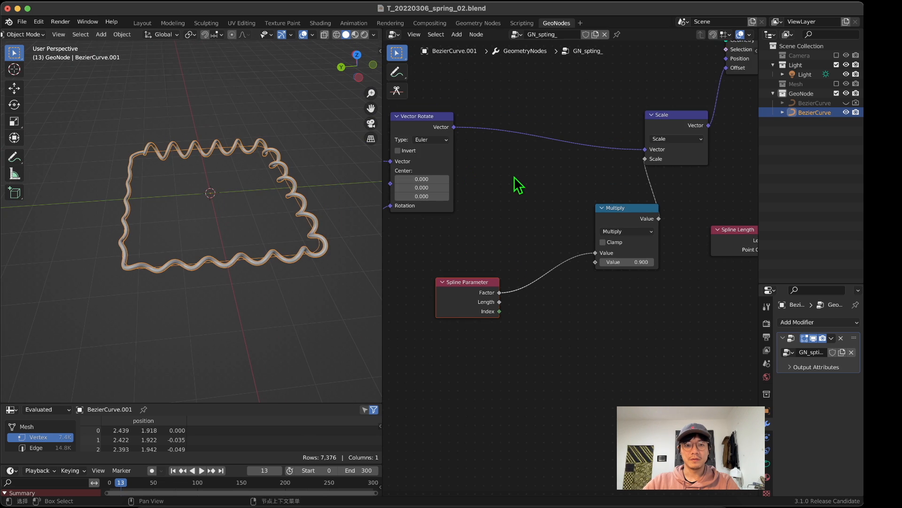
middle_click_drag(468, 175, 579, 216)
scroll(580, 216, "up", 9)
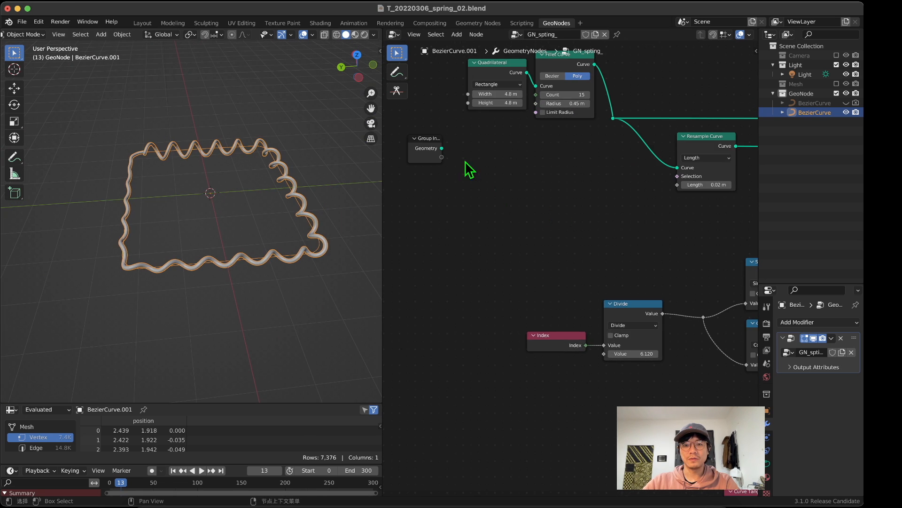
left_click_drag(435, 148, 572, 165)
middle_click_drag(632, 165, 574, 180)
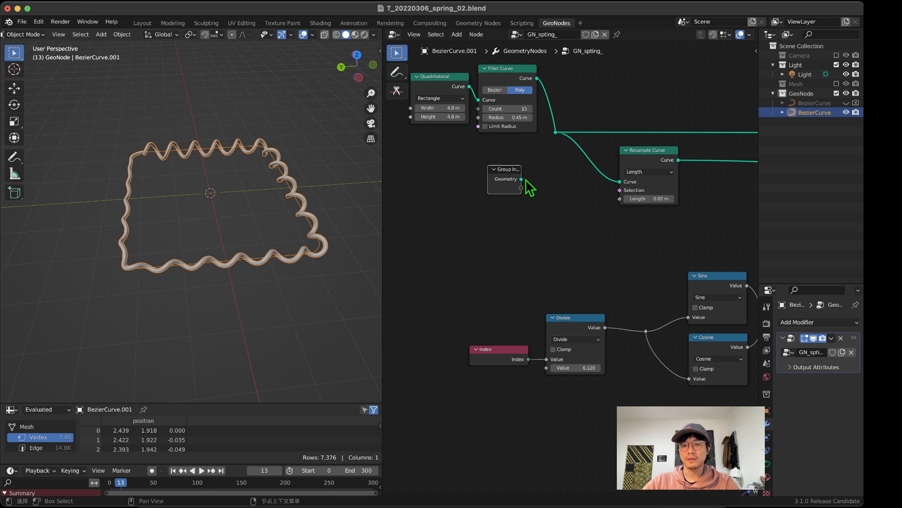
left_click_drag(521, 179, 560, 134)
Step: Examine the coils generated along the hand-drawn curves and review the node chain that produces them
middle_click_drag(161, 159, 215, 171)
scroll(134, 136, "down", 5)
scroll(215, 173, "up", 1)
scroll(215, 173, "up", 2)
scroll(588, 301, "down", 7)
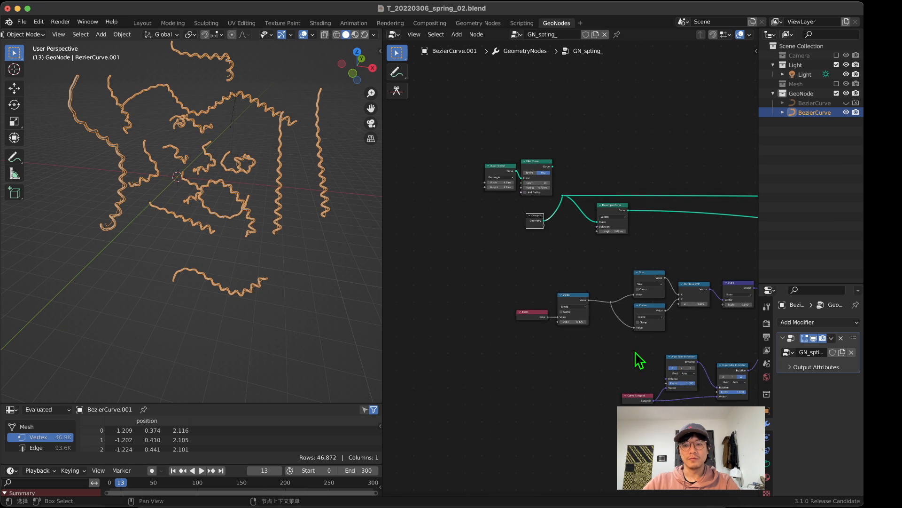
middle_click_drag(634, 354, 386, 228)
middle_click_drag(512, 230, 587, 313)
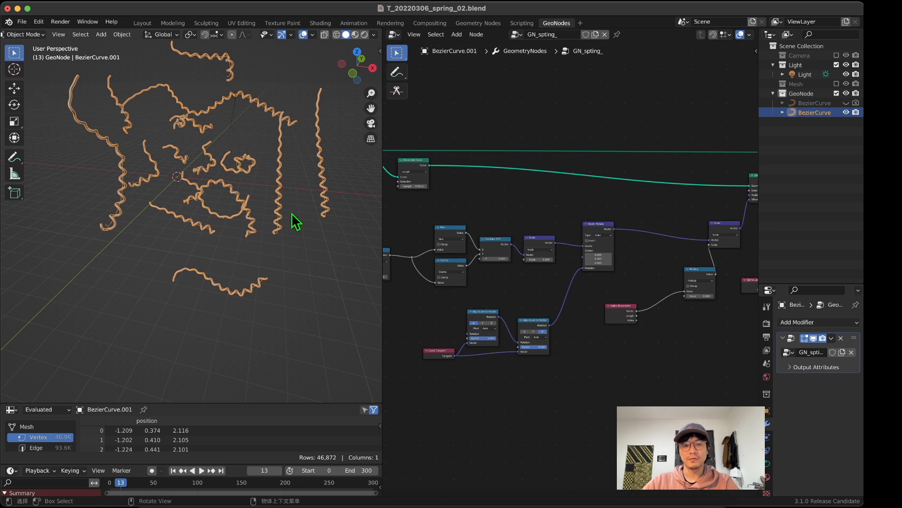
scroll(273, 193, "up", 3)
middle_click_drag(272, 193, 215, 207)
Step: Set the Multiply node's value to 6.100 and inspect how the coils widen along each hand-drawn curve
middle_click_drag(670, 312, 583, 303)
scroll(584, 303, "up", 10)
middle_click_drag(705, 333, 639, 314)
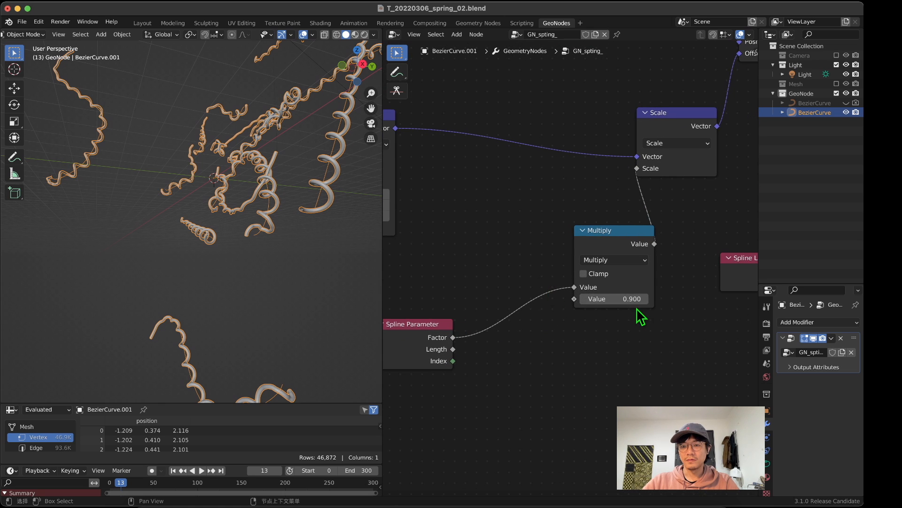
left_click(616, 233)
left_click_drag(621, 241, 602, 254)
left_click_drag(597, 312, 633, 312)
scroll(413, 263, "down", 1)
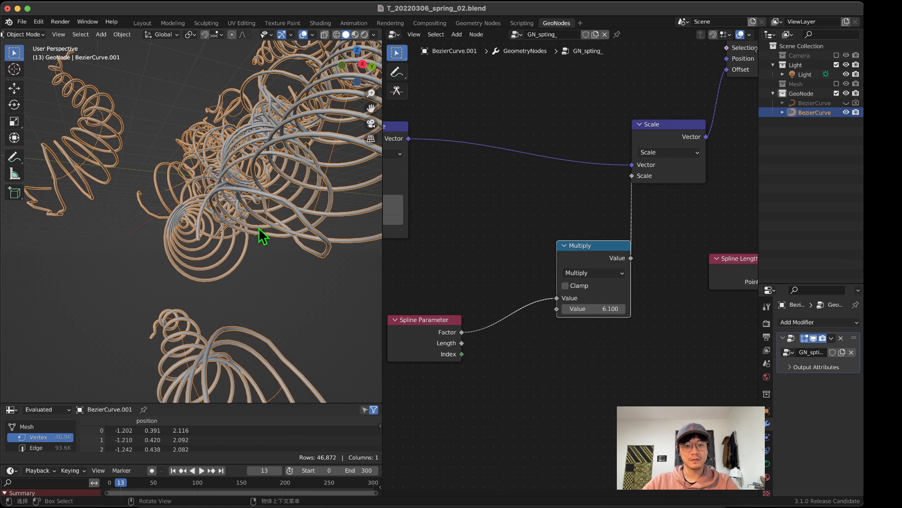
middle_click_drag(262, 235, 294, 223)
middle_click_drag(270, 271, 216, 232)
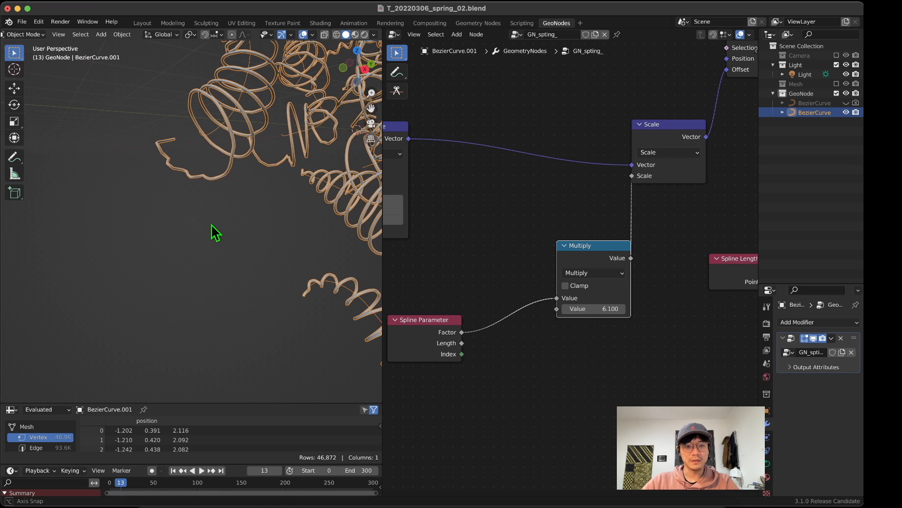
middle_click_drag(221, 153, 180, 186)
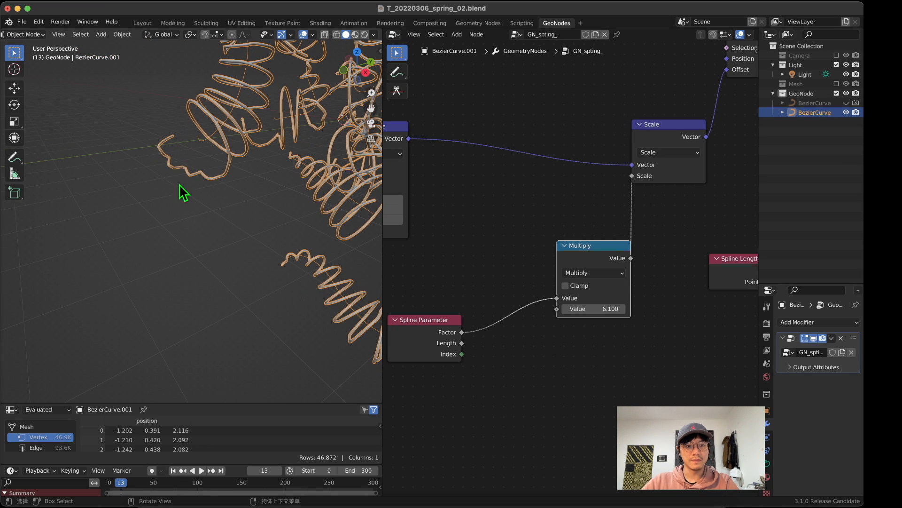
middle_click_drag(228, 155, 274, 149)
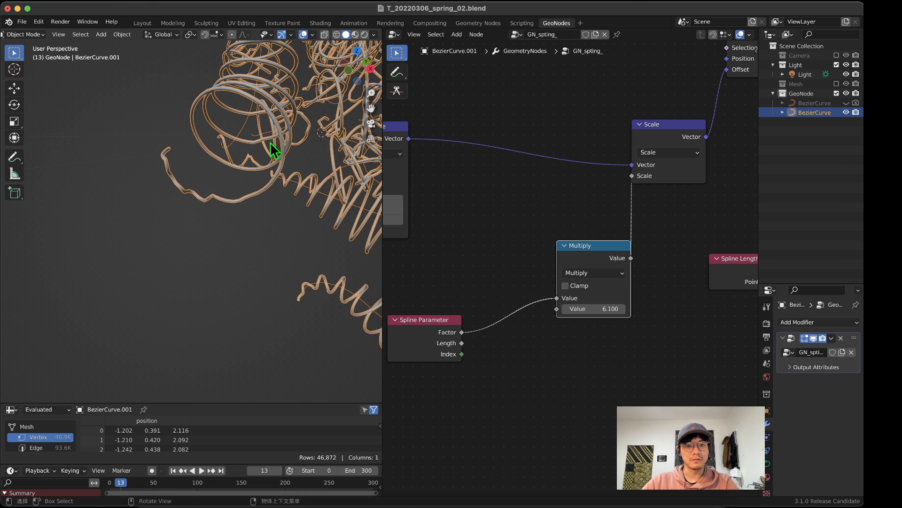
middle_click_drag(196, 146, 256, 236)
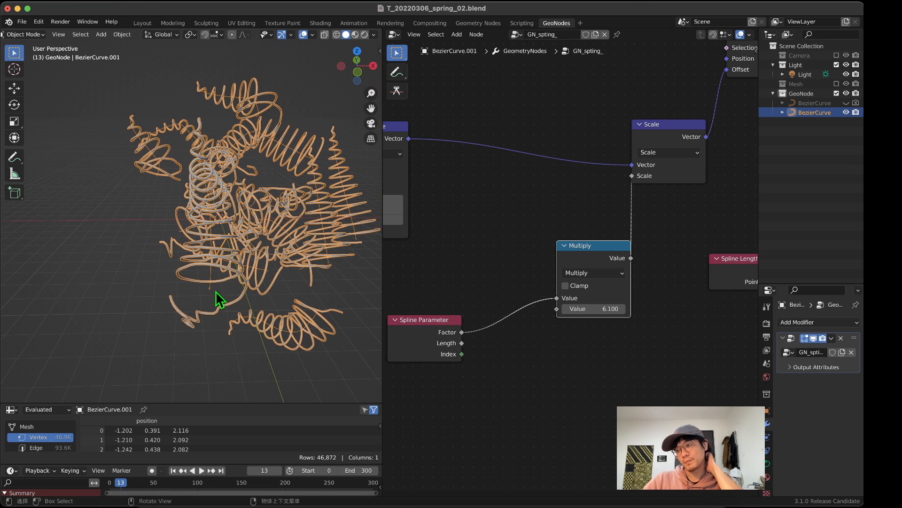
middle_click_drag(254, 250, 284, 127)
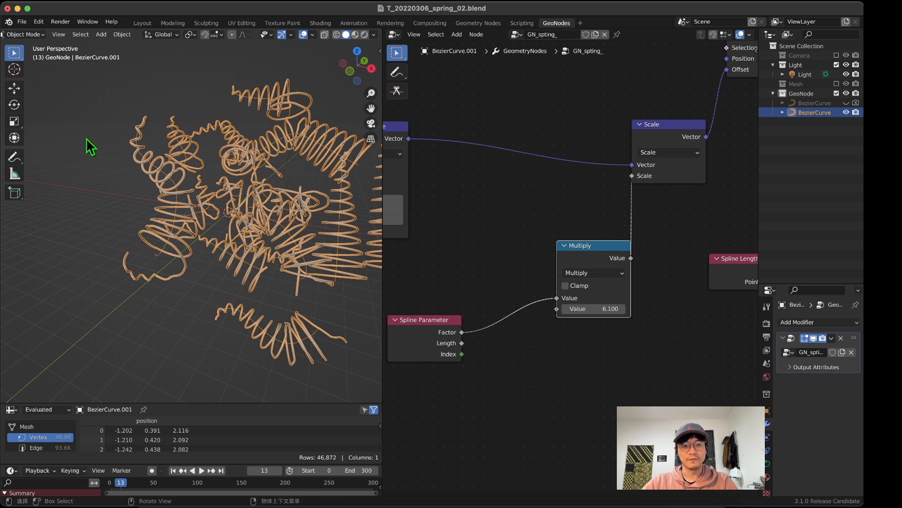
Step: In Edit Mode, delete all existing curve points, draw a single S-shaped curve, and return to Object Mode
left_click(23, 34)
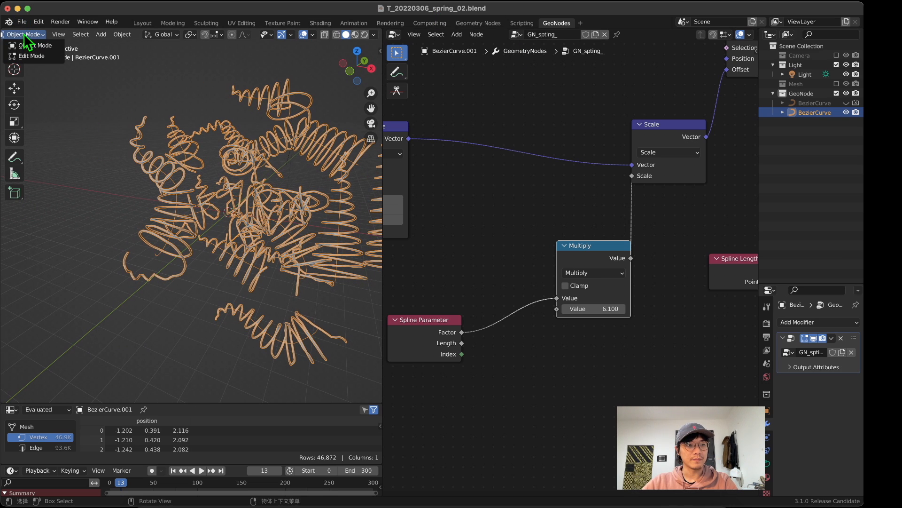
left_click(31, 56)
key("x")
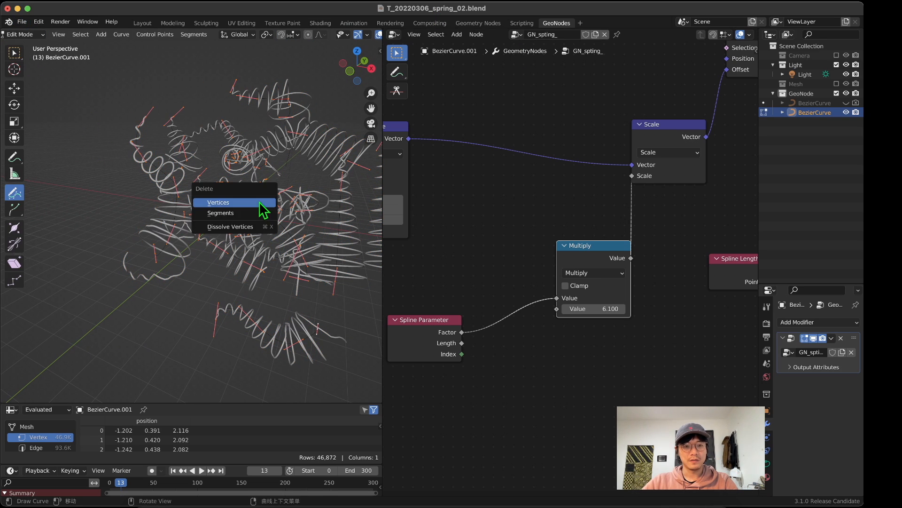
left_click(264, 203)
left_click_drag(252, 264, 282, 303)
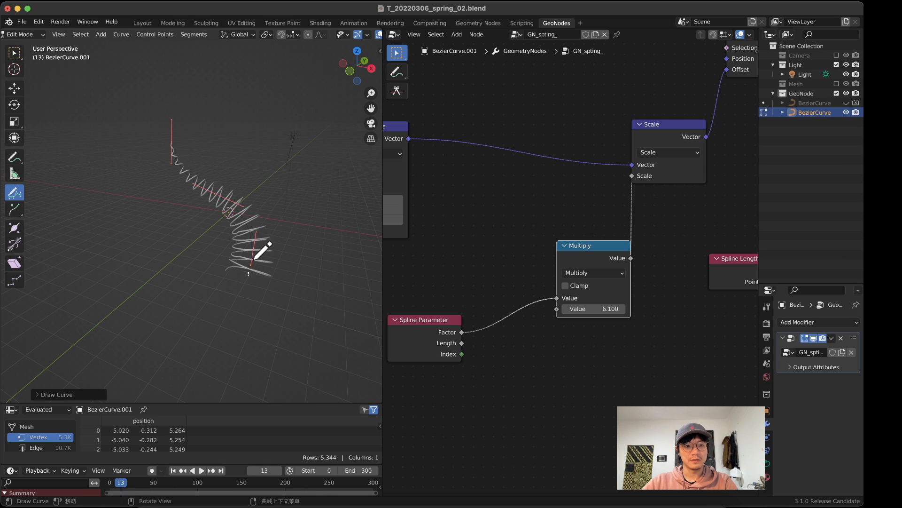
left_click(34, 36)
left_click(30, 45)
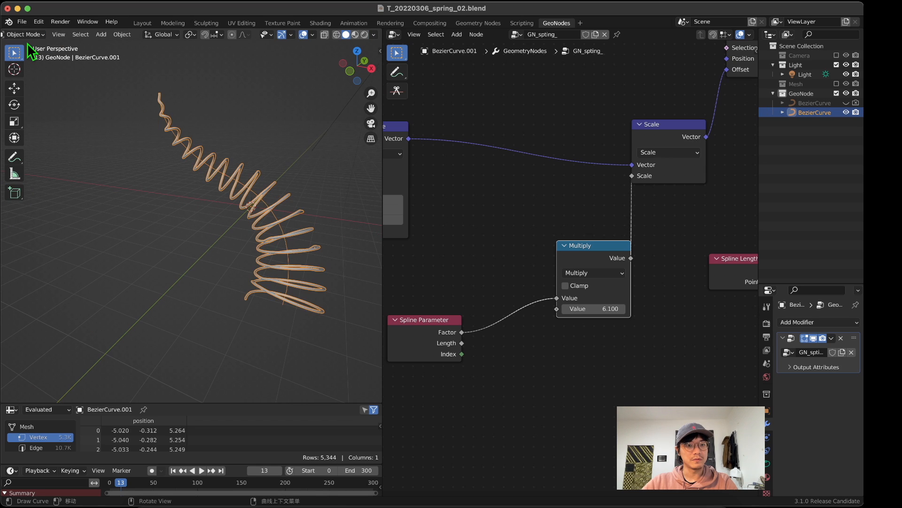
Step: Inspect the new spring, reposition the Multiply and Spline Parameter nodes, and set the Multiply value to 4.100
middle_click_drag(212, 182, 405, 266)
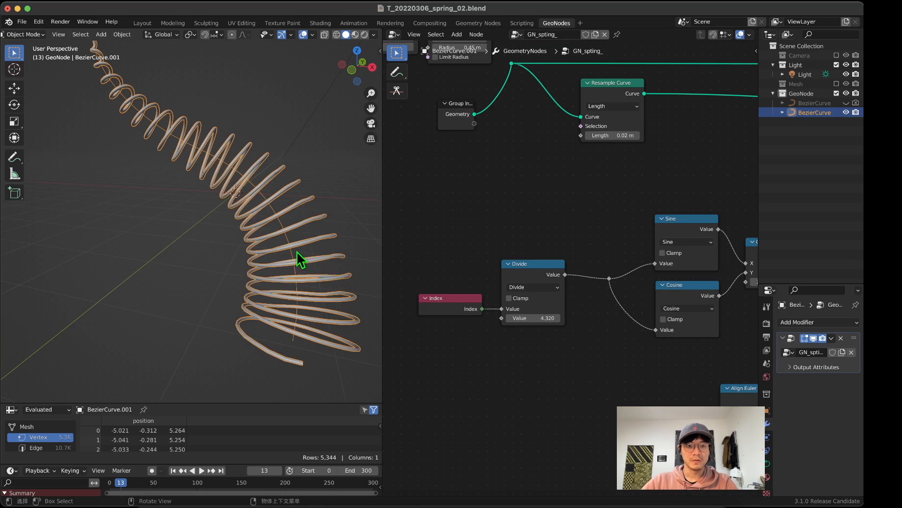
middle_click_drag(301, 260, 157, 249)
scroll(250, 278, "down", 6)
scroll(221, 261, "up", 4)
scroll(478, 334, "down", 14)
middle_click_drag(557, 320, 385, 335)
scroll(500, 337, "up", 15)
middle_click_drag(611, 351, 575, 277)
scroll(573, 339, "up", 2)
left_click_drag(624, 278, 594, 334)
middle_click_drag(481, 351, 579, 274)
scroll(578, 298, "down", 4)
left_click_drag(668, 315, 642, 316)
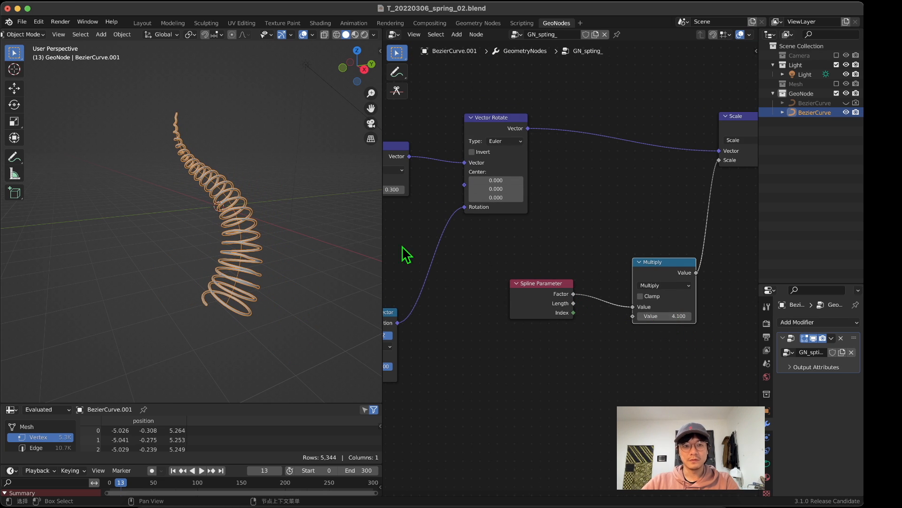
Step: Check the spring's taper and align the Spline Parameter node's Factor output with the Multiply node's value input
middle_click_drag(402, 245, 412, 248)
middle_click_drag(222, 228, 238, 228)
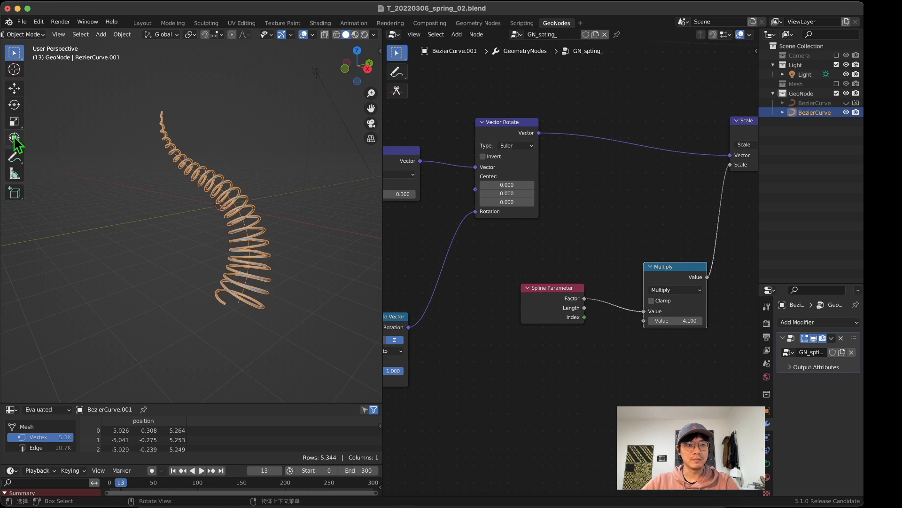
middle_click_drag(238, 271, 238, 238)
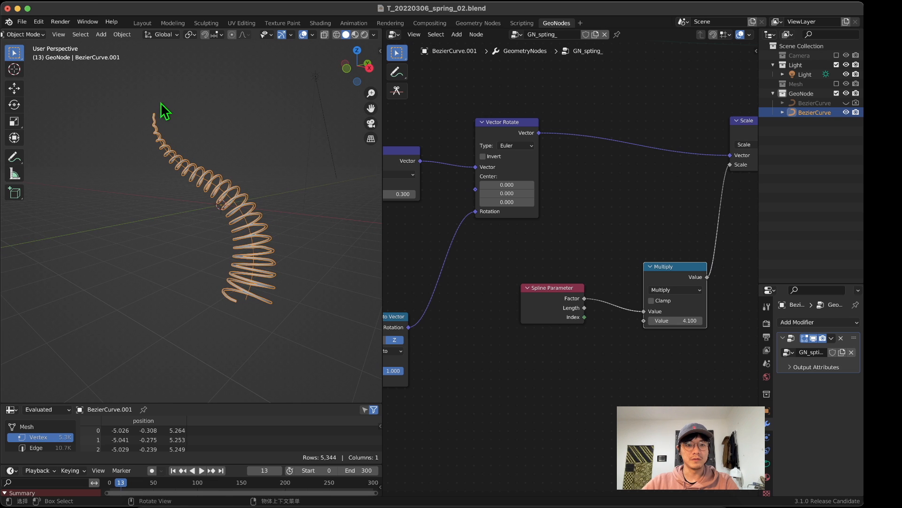
middle_click_drag(681, 377, 515, 333)
scroll(516, 325, "down", 3)
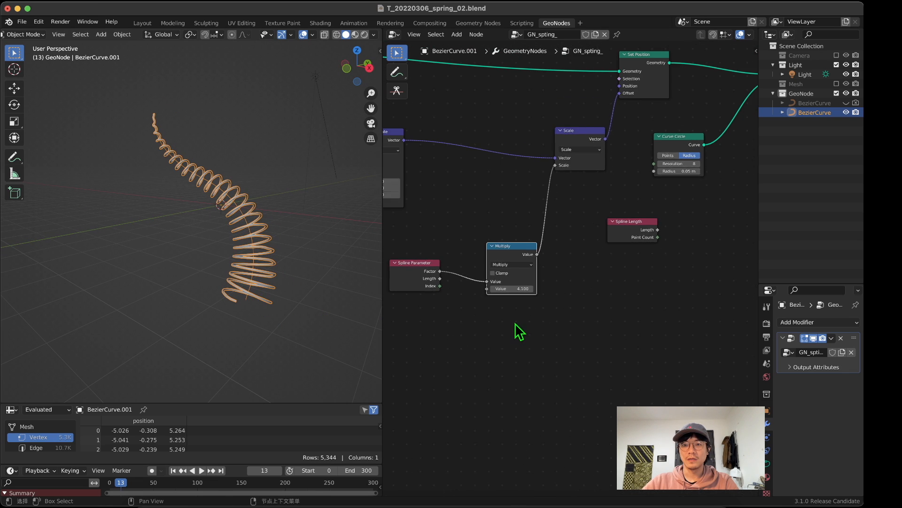
middle_click_drag(483, 291, 546, 248)
left_click_drag(457, 216, 452, 227)
key("shift+a")
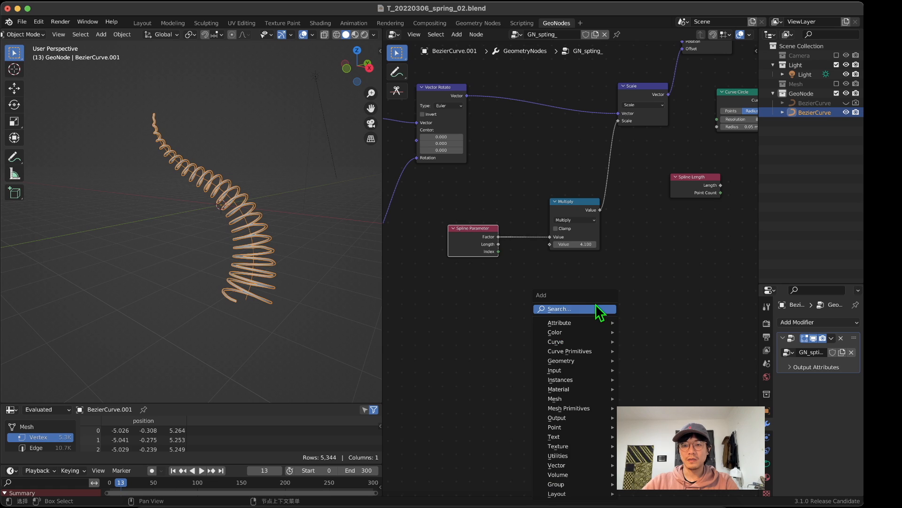
left_click(594, 308)
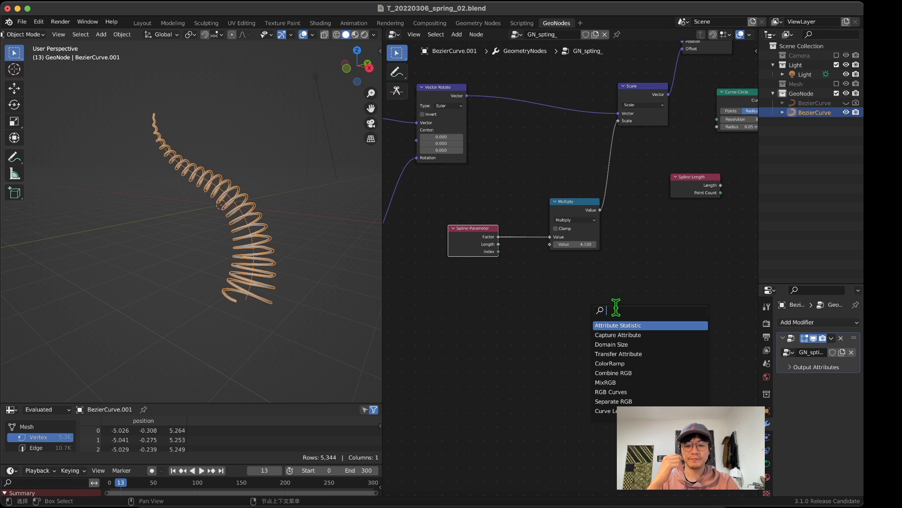
type("cur")
key("Escape")
Step: Add a Float Curve node below the Spline Parameter node
key("shift+a")
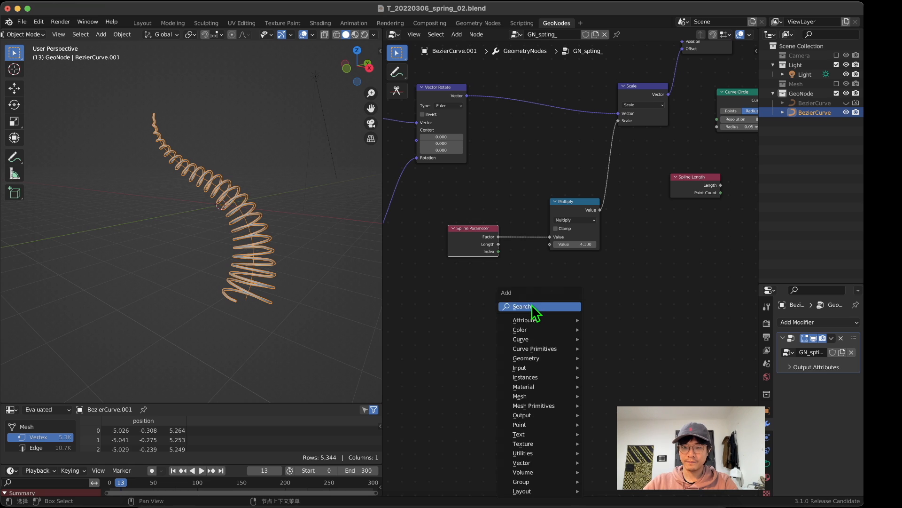
left_click(532, 305)
type("curv")
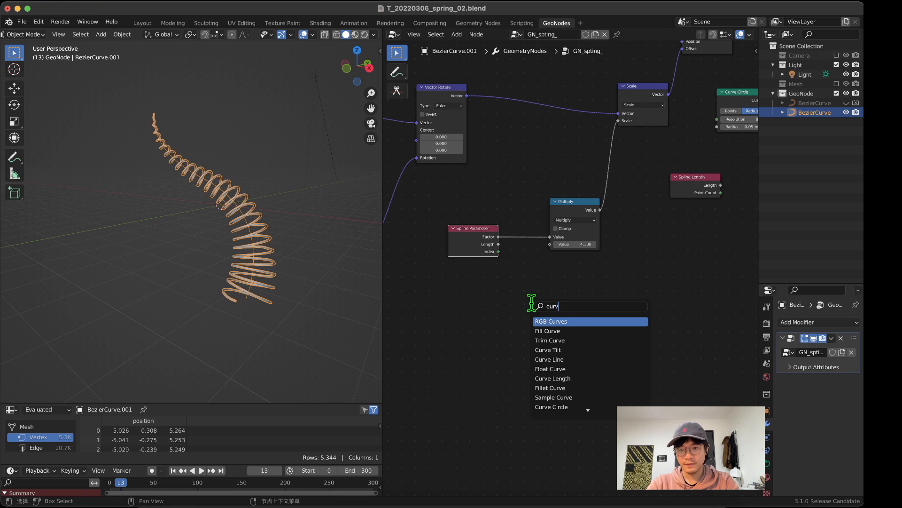
left_click(550, 368)
left_click(470, 334)
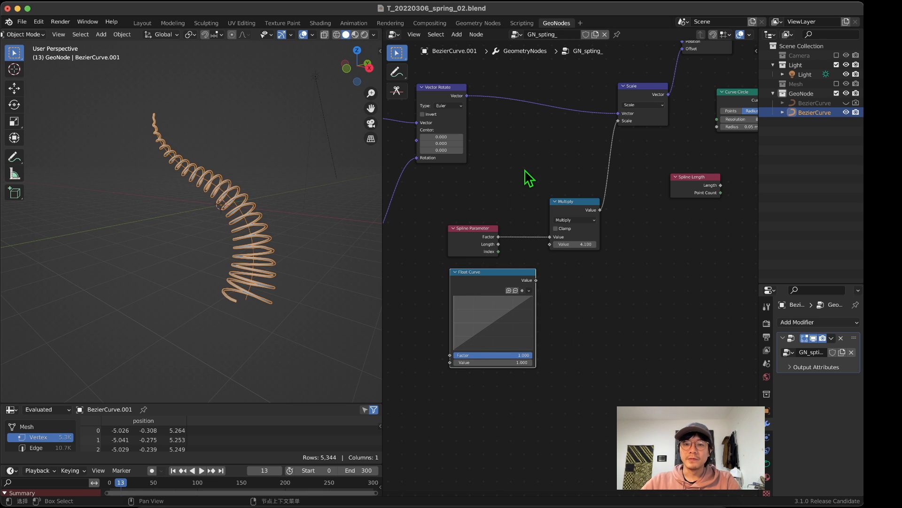
Step: Route the Spline Parameter's Factor output through the Float Curve's Value input into Multiply's first value, arranging the three nodes in a row
left_click_drag(487, 231, 452, 363)
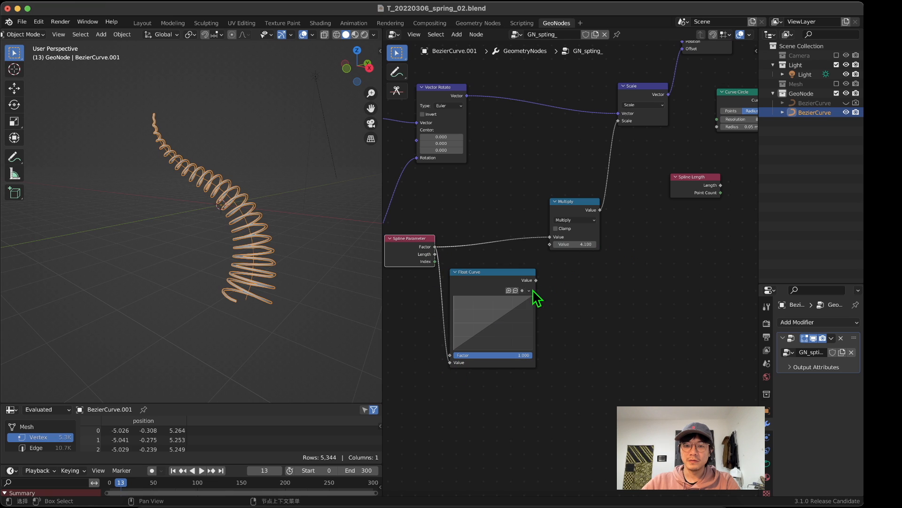
left_click_drag(536, 280, 519, 207)
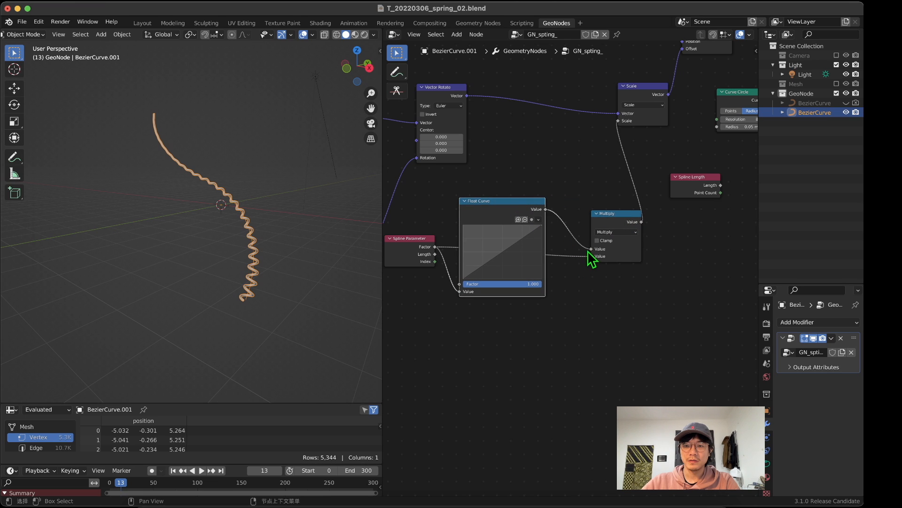
left_click_drag(590, 256, 587, 250)
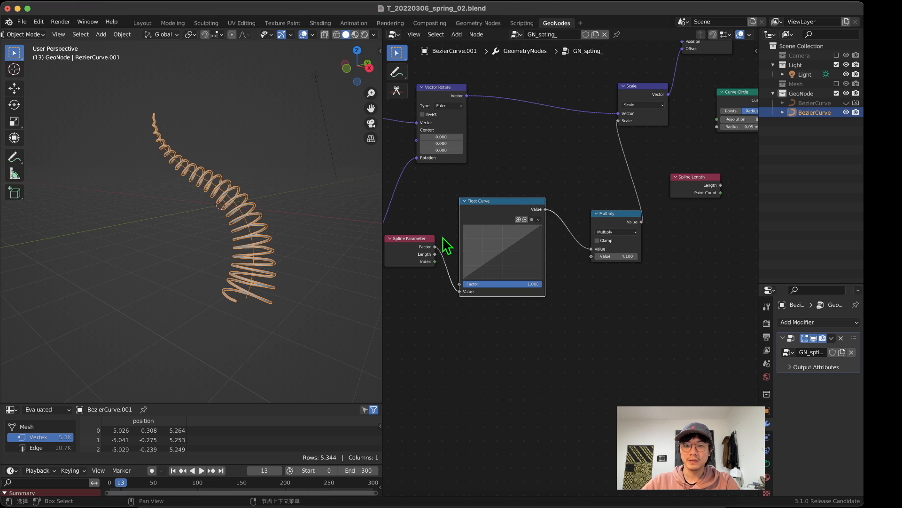
left_click_drag(422, 238, 417, 265)
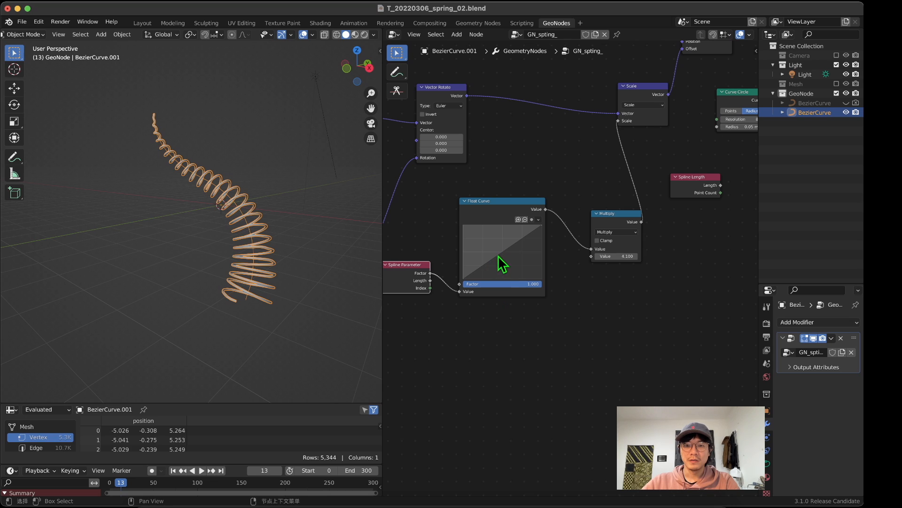
Step: Shape the Float Curve into an arch with its peak at mid-graph and its end point at 1.0000, 0.0000, and orbit around the spring
left_click_drag(498, 255, 545, 285)
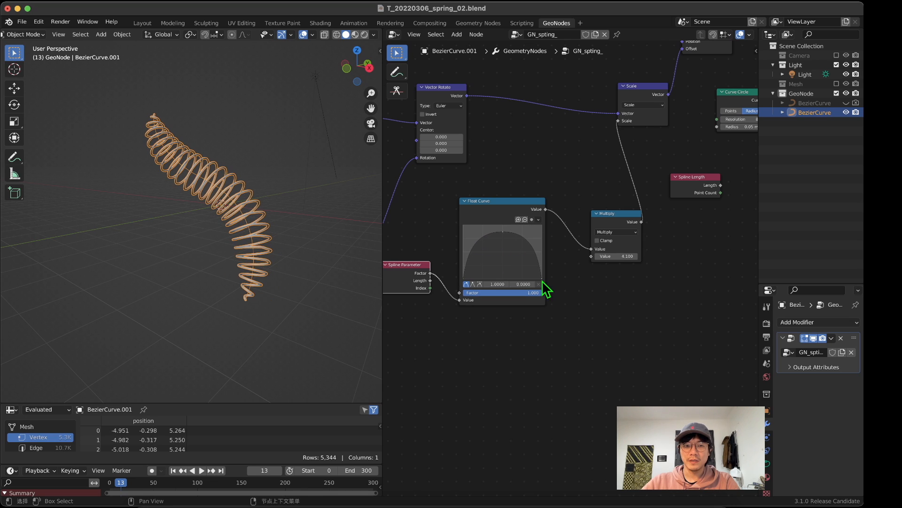
middle_click_drag(121, 183, 155, 202)
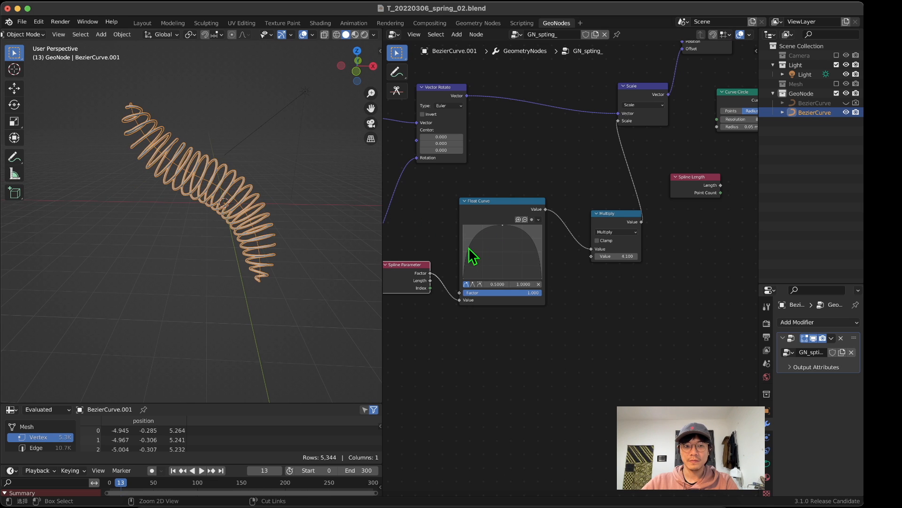
middle_click_drag(150, 186, 211, 193)
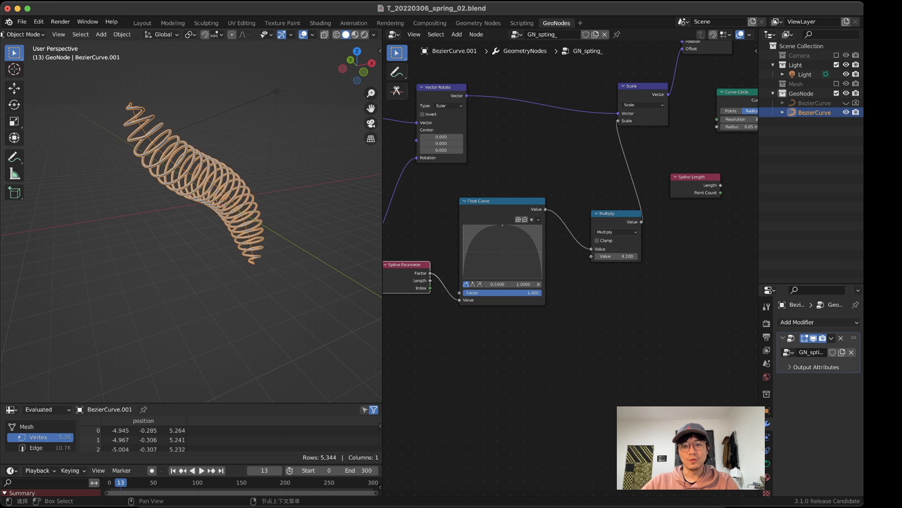
Step: Add side points to the Float Curve and pull them down to zero for a narrow bell, the first one at about 0.208
left_click_drag(474, 233, 483, 262)
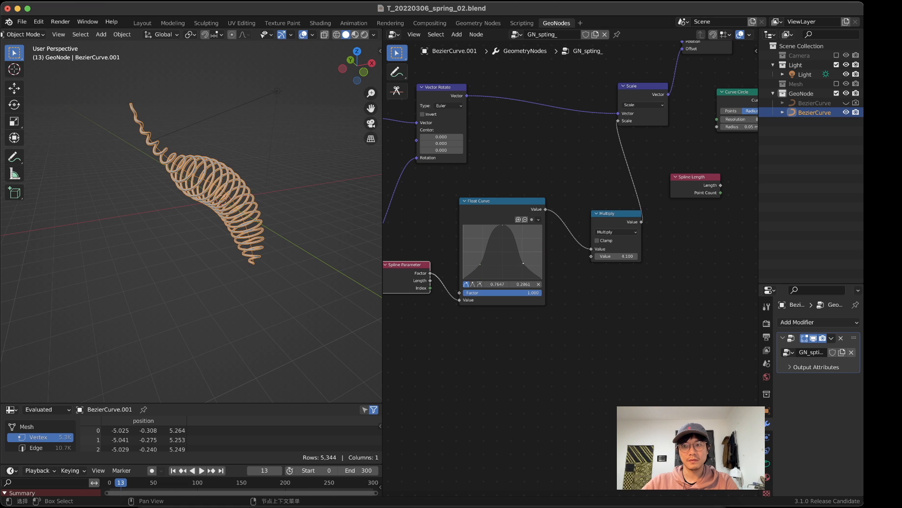
middle_click_drag(329, 221, 310, 242)
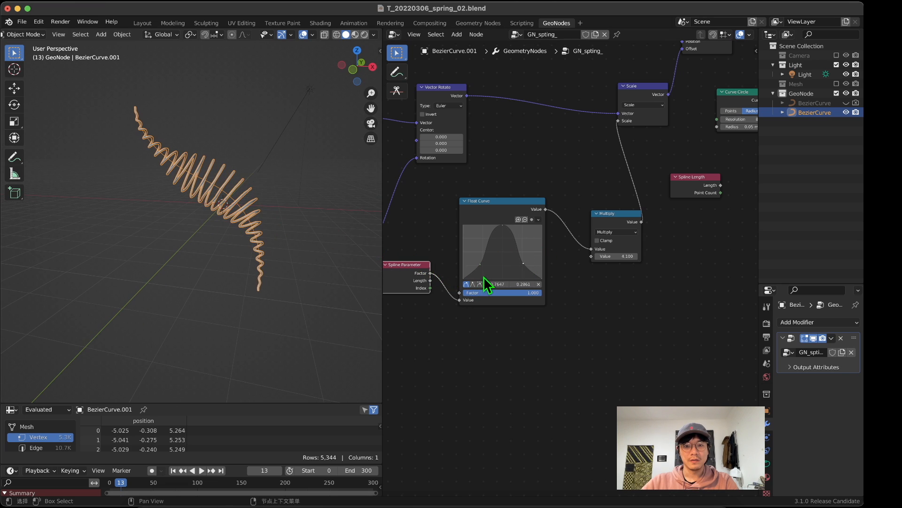
mouse_move(482, 266)
left_mouse_down()
mouse_move(524, 271)
mouse_move(523, 278)
mouse_move(479, 279)
left_mouse_up()
mouse_move(314, 207)
middle_mouse_down()
mouse_move(141, 214)
mouse_move(81, 199)
mouse_move(316, 211)
middle_mouse_up()
scroll(487, 227, "up", 3)
scroll(131, 196, "up", 2)
middle_click_drag(490, 196, 612, 190)
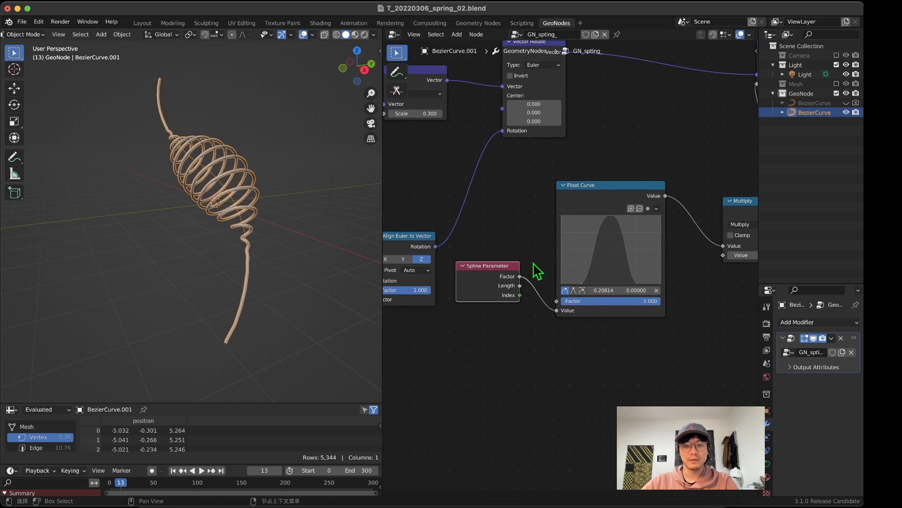
Step: Spread out the Spline Parameter, Float Curve and Multiply nodes below the Vector Rotate and Scale nodes, and shift Spline Length aside
left_click_drag(509, 273, 486, 373)
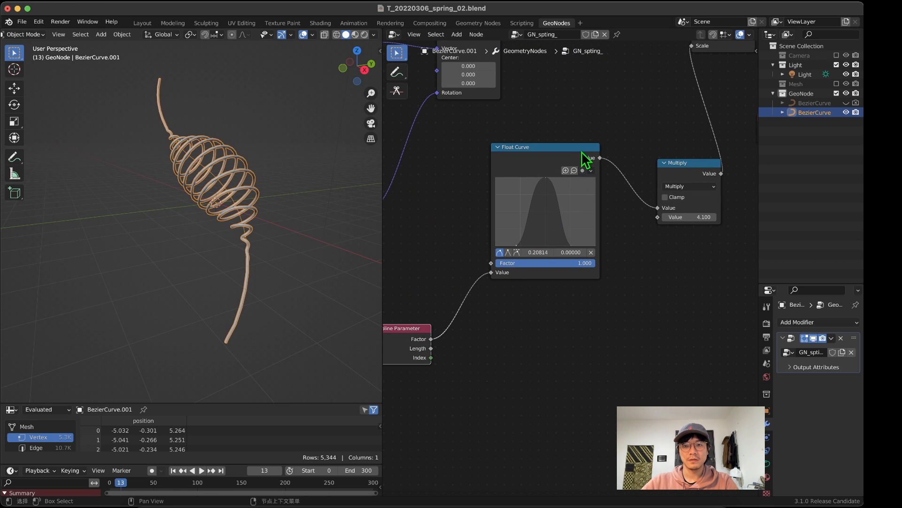
left_click_drag(582, 151, 615, 183)
middle_click_drag(694, 262, 648, 290)
left_click_drag(647, 355, 534, 175)
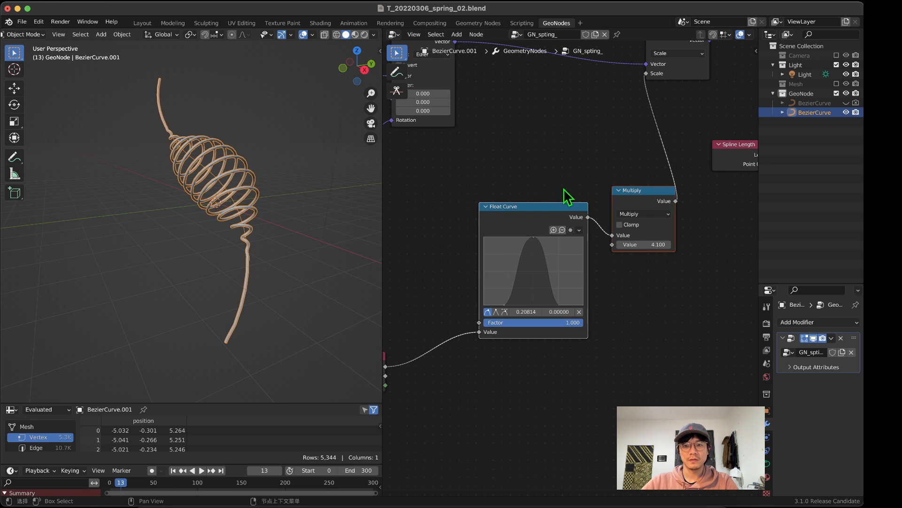
left_click_drag(551, 210, 588, 254)
left_click(589, 190)
scroll(602, 164, "down", 7)
middle_click_drag(603, 159, 581, 168)
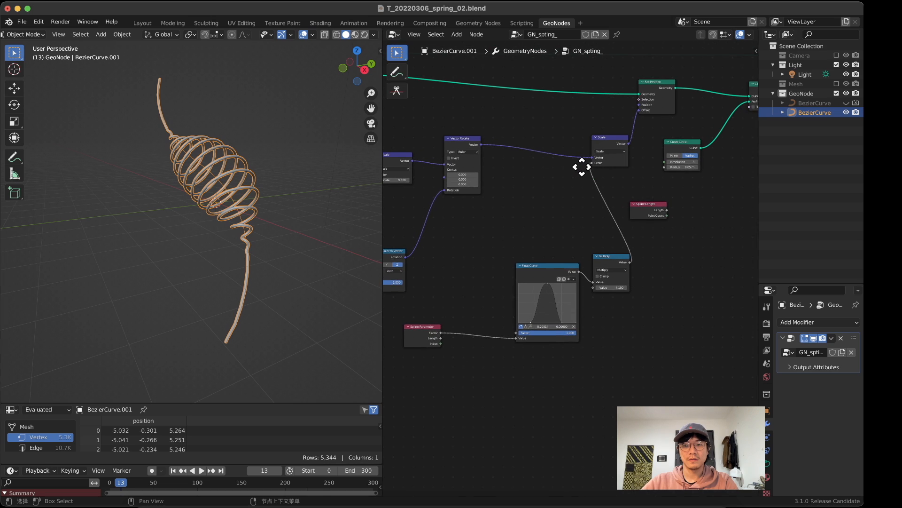
scroll(611, 176, "up", 2)
left_click_drag(658, 192, 711, 193)
scroll(650, 201, "down", 1)
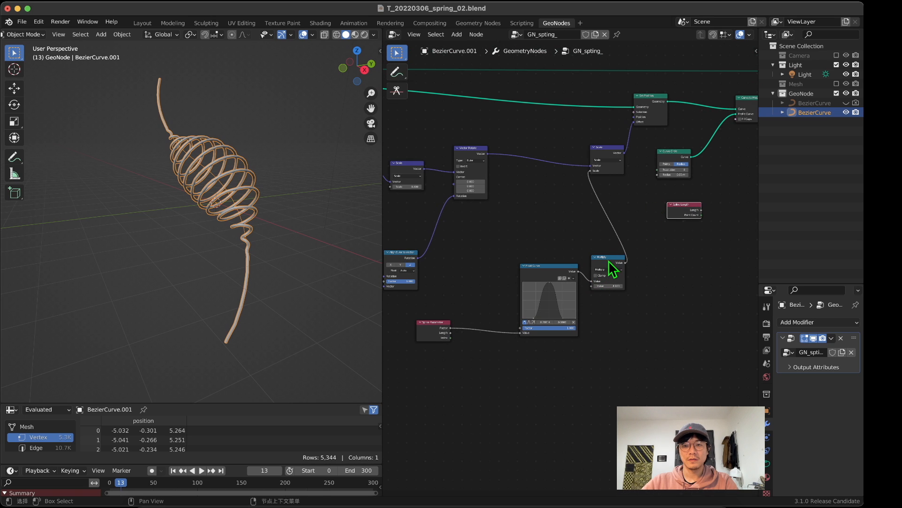
mouse_move(608, 260)
left_mouse_down()
mouse_move(607, 240)
mouse_move(609, 254)
left_mouse_up()
Step: Widen the Float Curve's bell by moving both zero-value base points outward toward the graph's lower corners
middle_click_drag(188, 226, 252, 193)
scroll(580, 351, "up", 2)
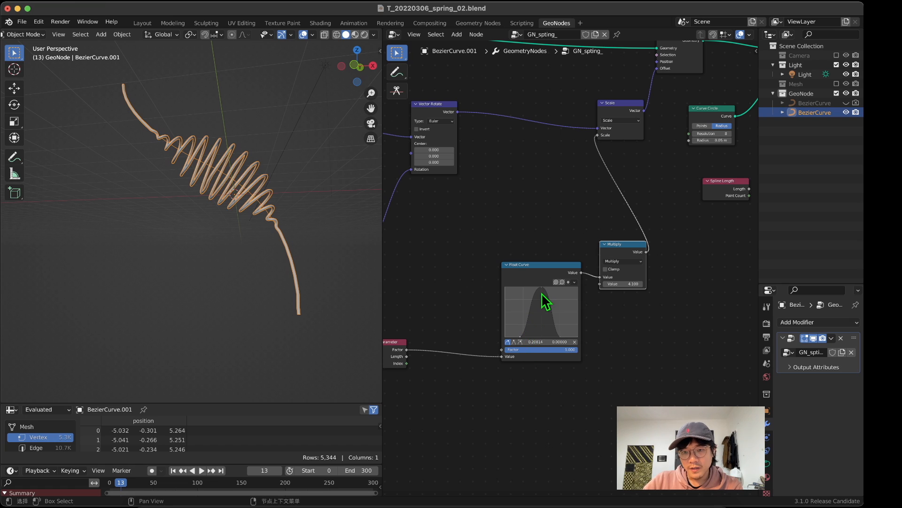
left_click_drag(525, 336, 510, 338)
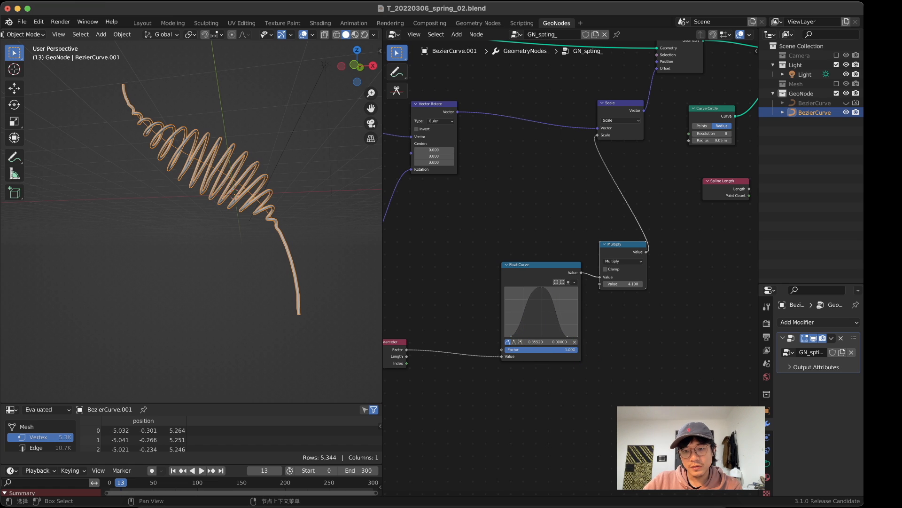
left_click_drag(568, 337, 577, 339)
mouse_move(613, 285)
left_mouse_down()
mouse_move(599, 284)
mouse_move(626, 284)
mouse_move(613, 285)
left_mouse_up()
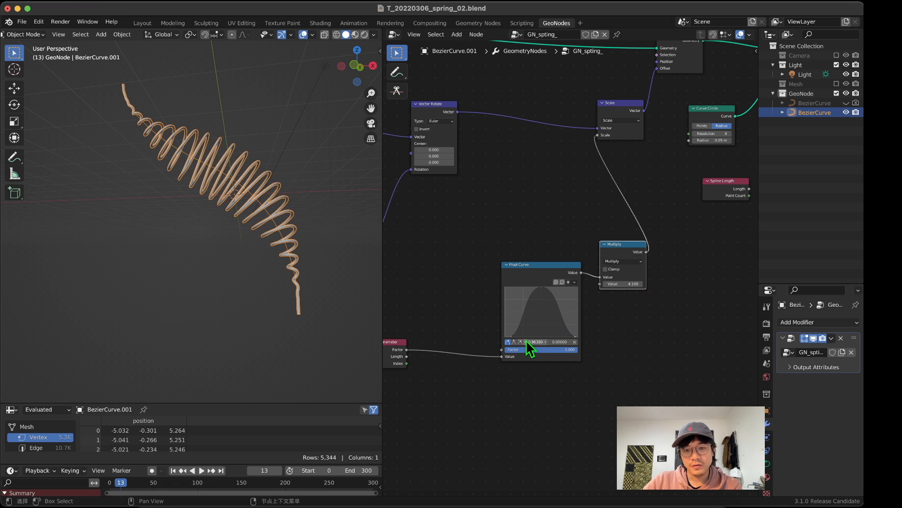
Step: Narrow the Float Curve to a steep central bell by moving both base points inward, the far one to about 0.676 at zero
left_click_drag(528, 334, 554, 337)
middle_click_drag(244, 202, 47, 245)
left_click(528, 264)
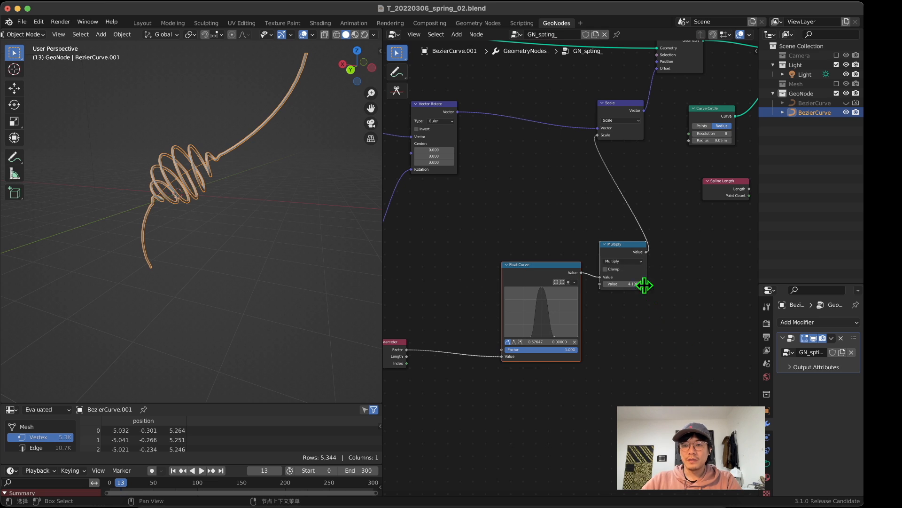
Step: Move the Multiply node up away from the Float Curve, inspect the spring, and shift Spline Parameter farther from the Float Curve
left_click_drag(635, 251, 656, 244)
middle_click_drag(471, 305, 616, 282)
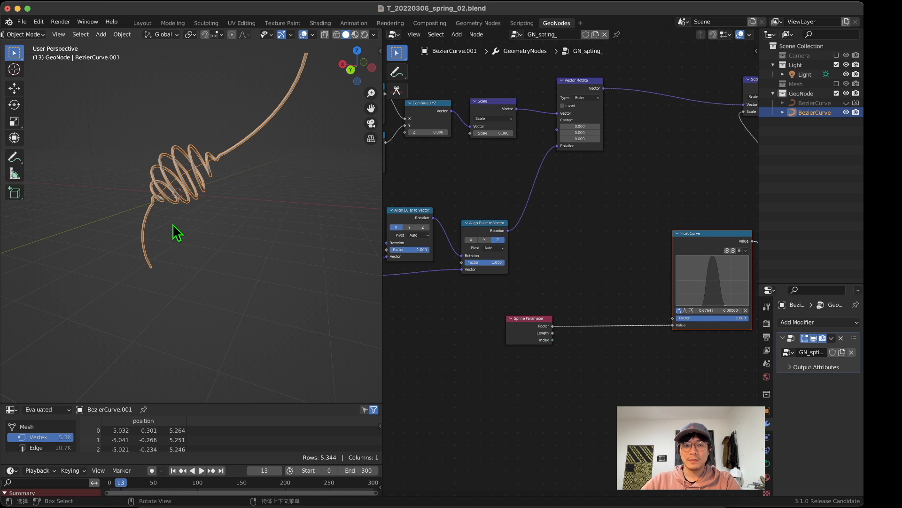
middle_click_drag(170, 178, 212, 160)
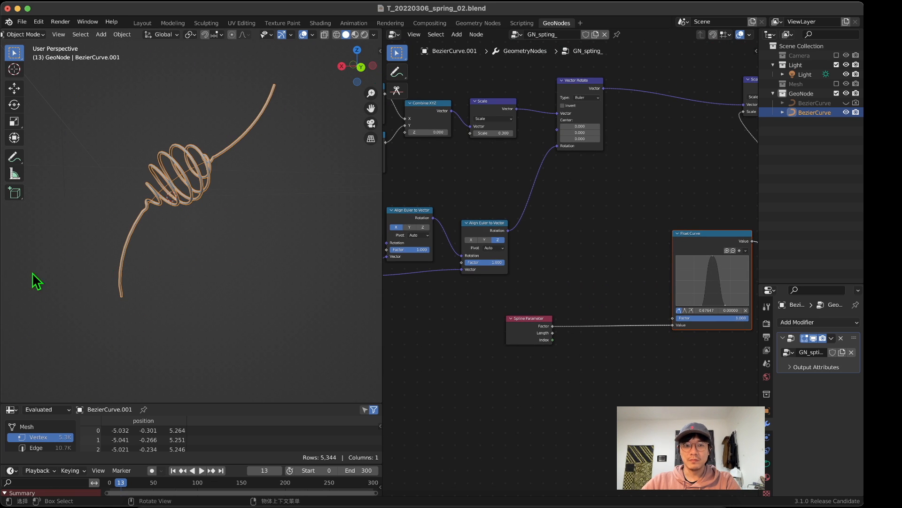
middle_click_drag(134, 134, 169, 150)
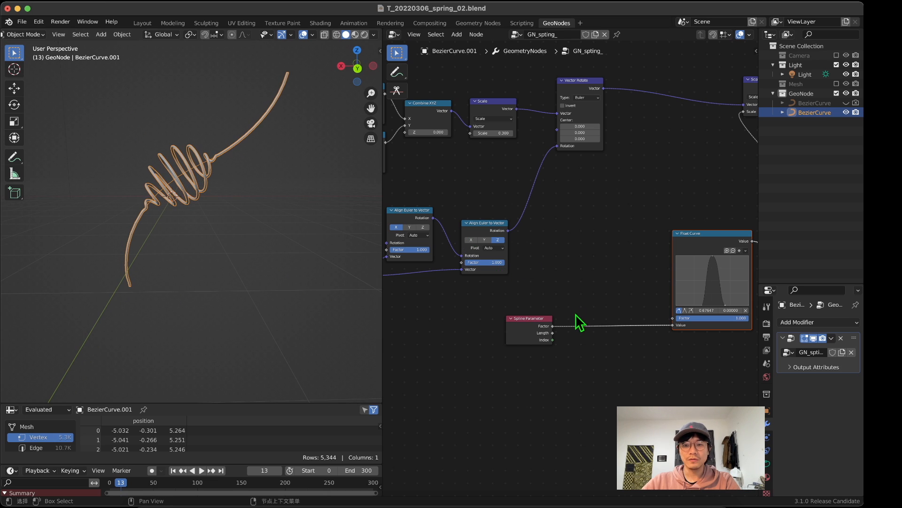
middle_click_drag(528, 320, 479, 328)
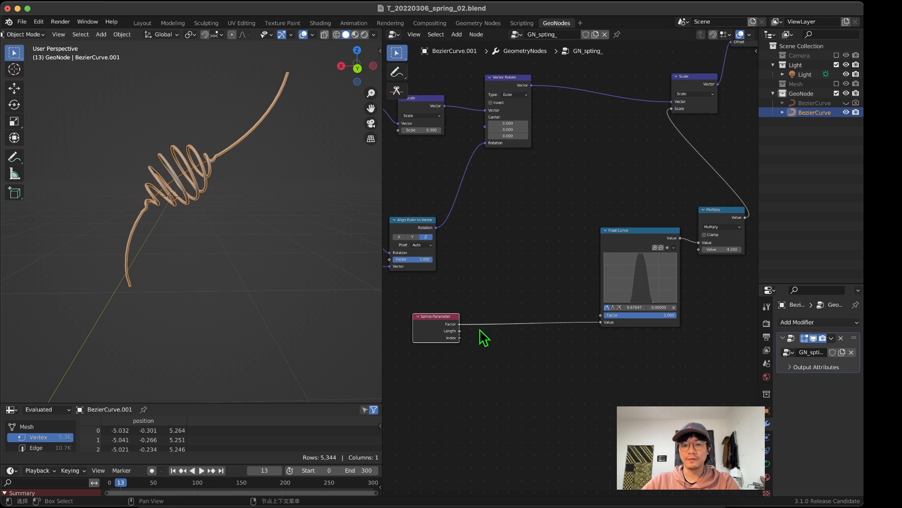
scroll(485, 276, "up", 2)
middle_click_drag(485, 277, 580, 214)
key("shift+a")
left_click(570, 201)
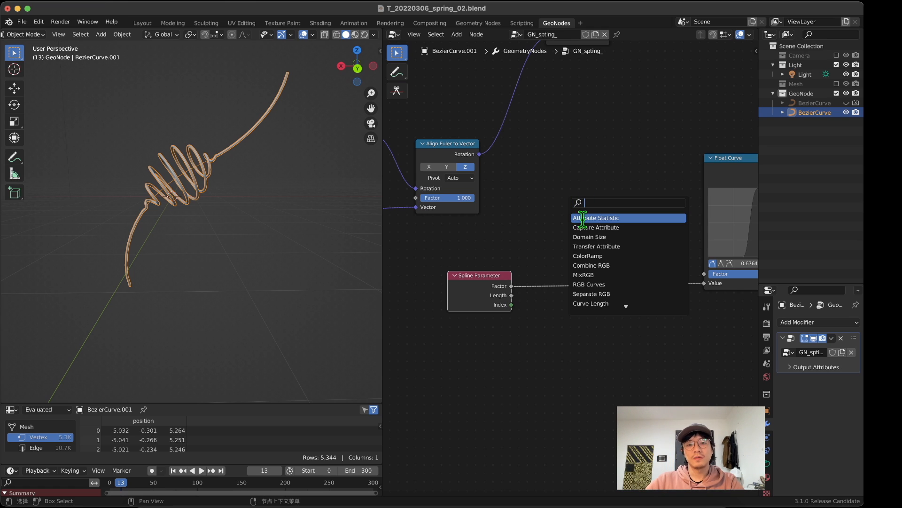
key("Escape")
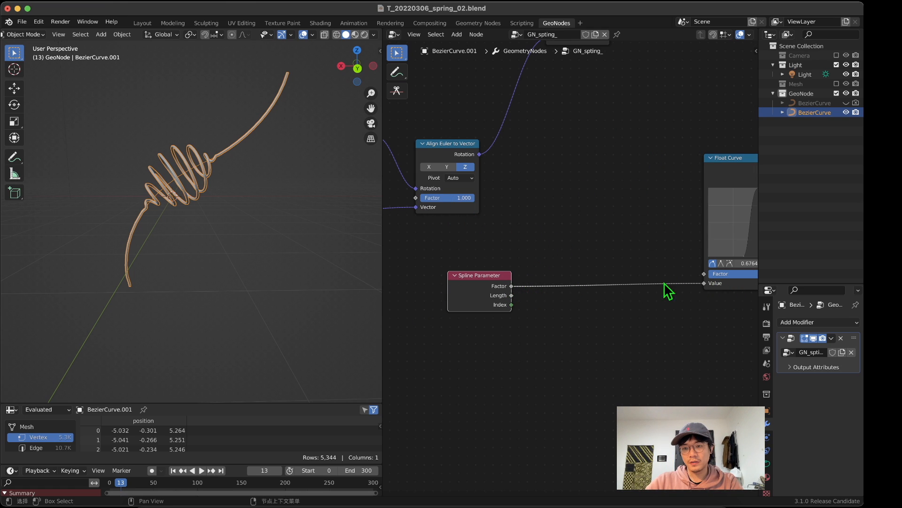
Step: Add a Math node set to Fraction above the link between Spline Parameter and Float Curve
key("shift+a")
left_click(555, 154)
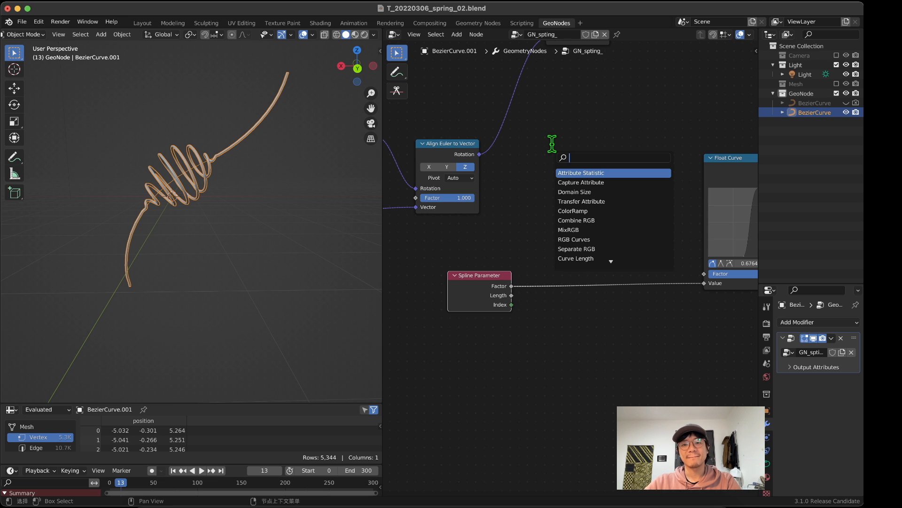
type("math")
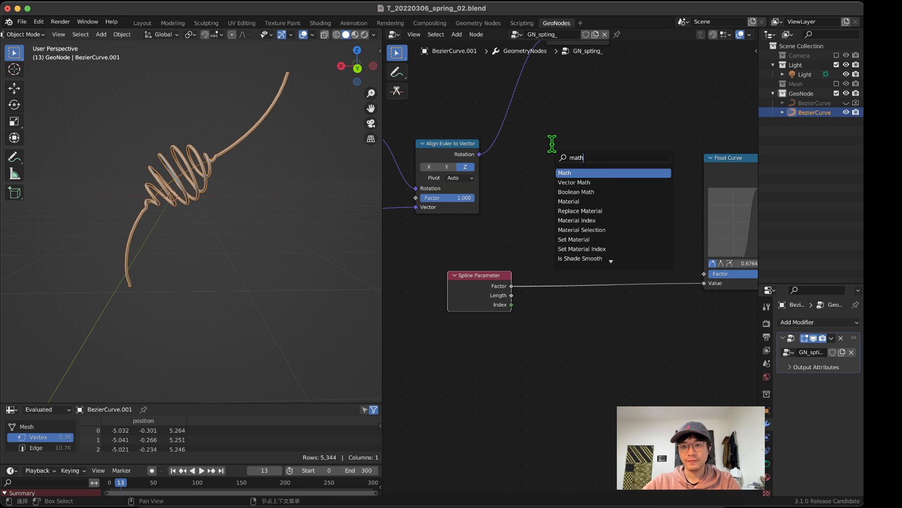
left_click(572, 173)
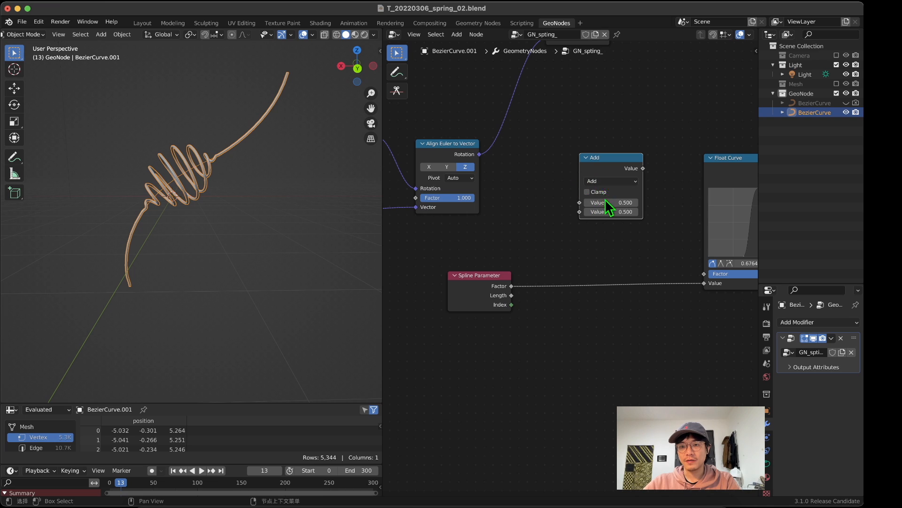
left_click(610, 181)
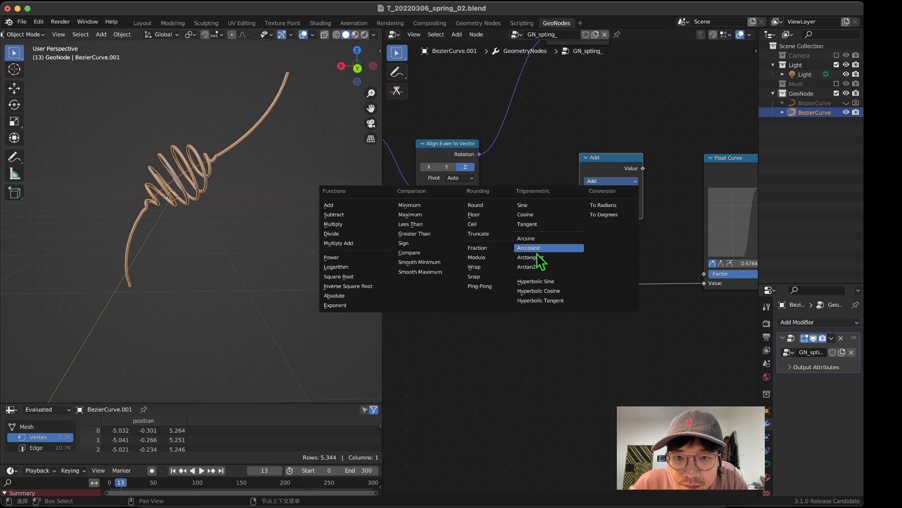
left_click(491, 246)
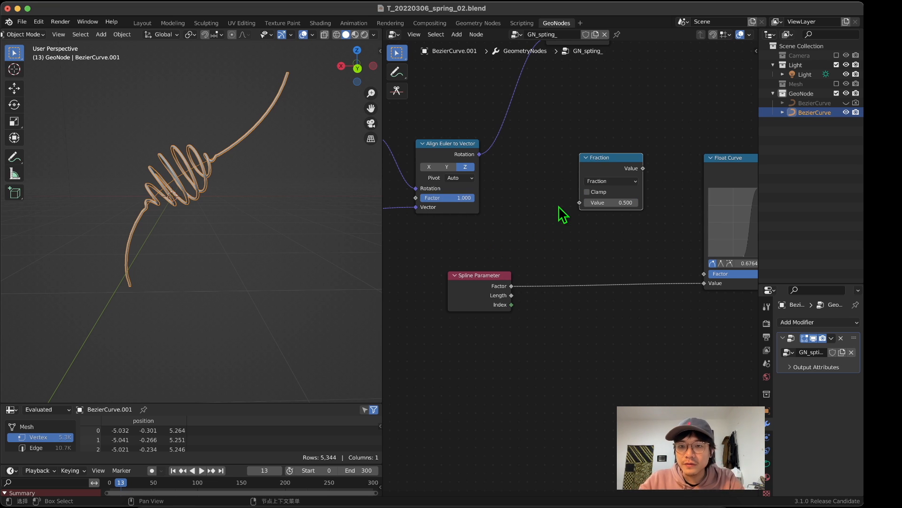
mouse_move(596, 175)
left_mouse_down()
mouse_move(588, 247)
mouse_move(600, 248)
mouse_move(585, 187)
left_mouse_up()
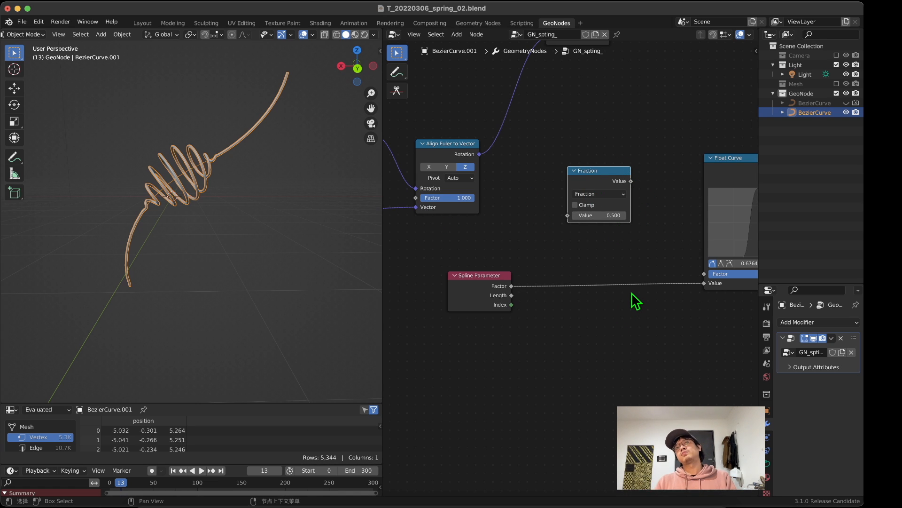
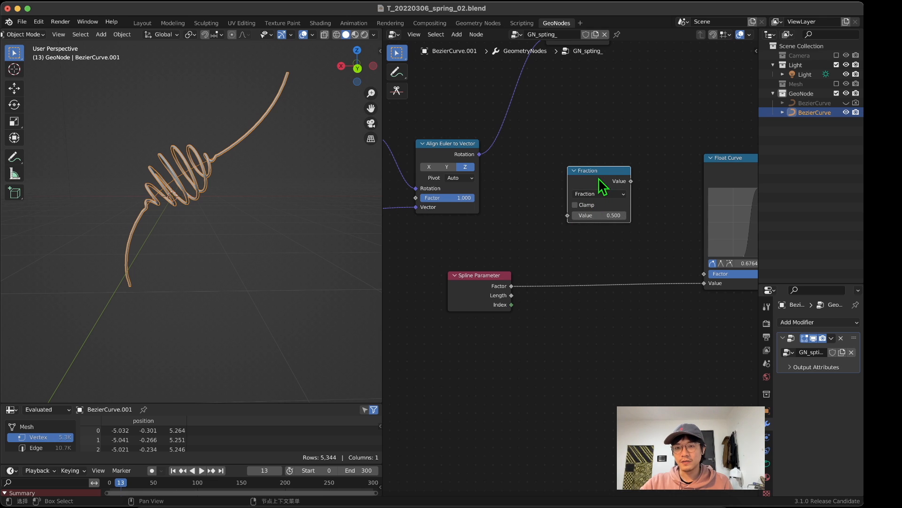
Step: Insert the Fraction node into the link between Spline Parameter and Float Curve, and move Spline Parameter farther away
left_click_drag(598, 179, 634, 258)
middle_click_drag(608, 288, 518, 263)
left_click_drag(470, 241, 458, 243)
Step: Duplicate the Fraction node, set the copy to Add, and insert it between Spline Parameter and Fraction
key("shift+a")
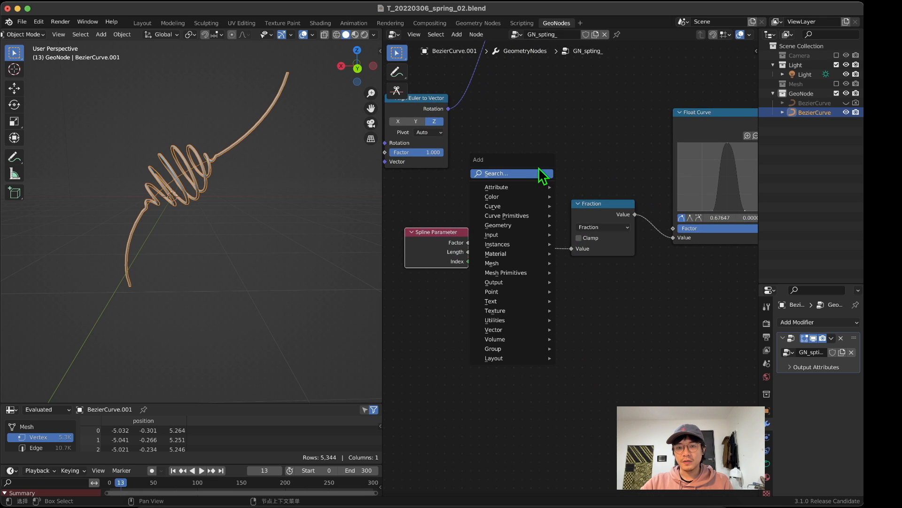
left_click(595, 203)
key("shift+d")
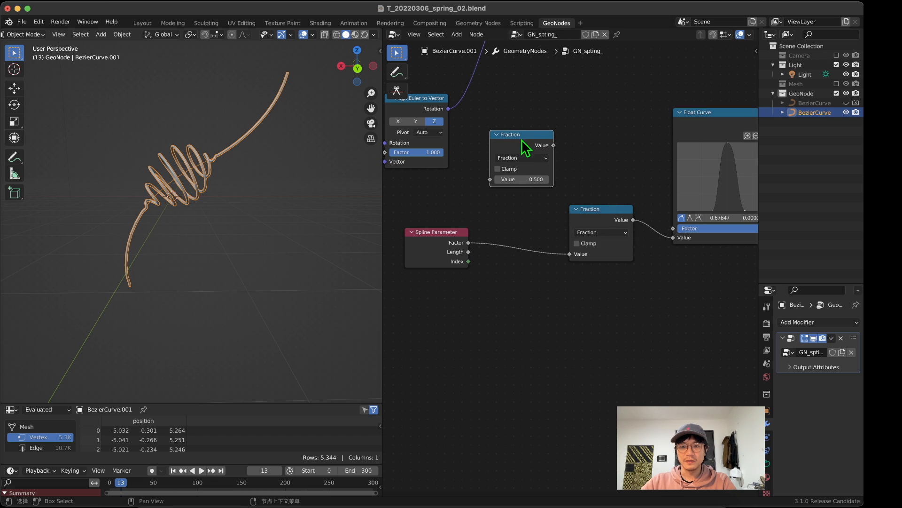
left_click(520, 139)
left_click(515, 158)
left_click(279, 185)
left_click_drag(531, 171, 544, 234)
Step: Slide the Add node's second value to 9.900 to shift the coil along the curve, and reposition the node slightly lower
scroll(506, 254, "up", 1)
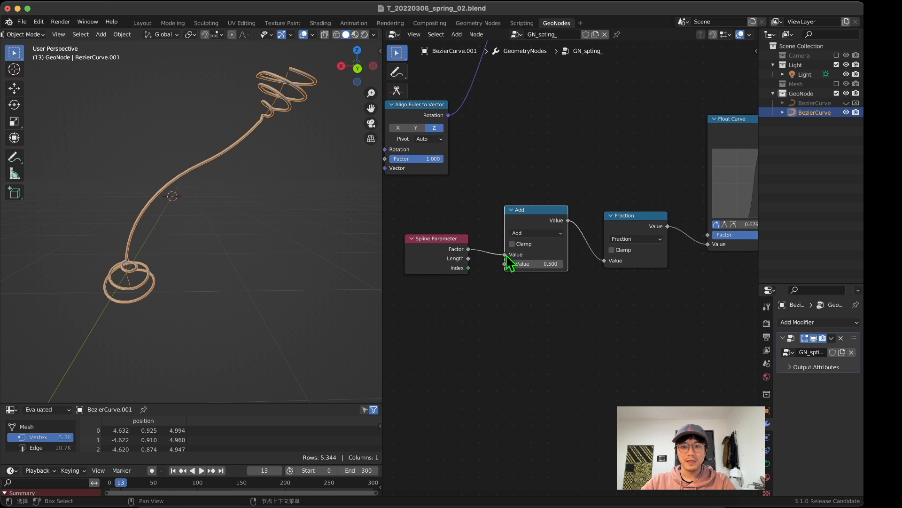
left_click_drag(530, 264, 691, 264)
scroll(532, 307, "down", 1)
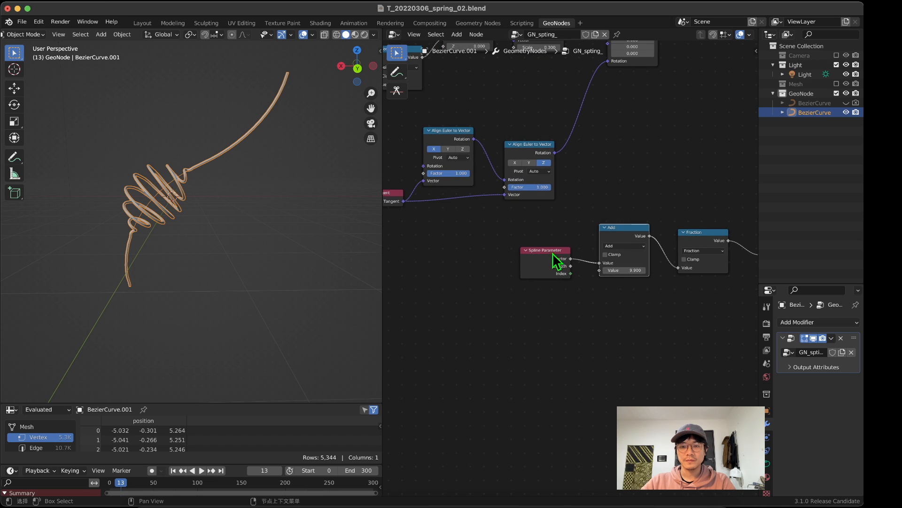
left_click_drag(554, 253, 542, 250)
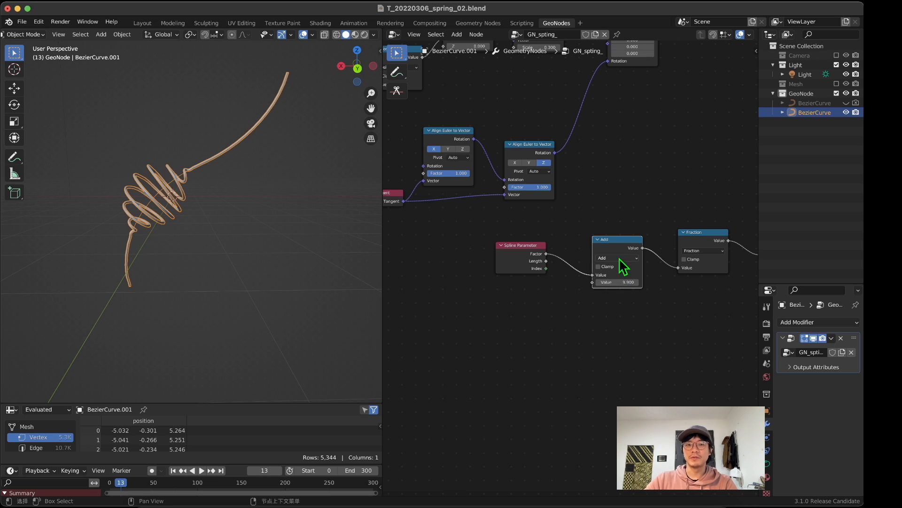
Step: Add a Scene Time node just below Spline Parameter
middle_click_drag(515, 296, 492, 313)
scroll(508, 312, "up", 4)
scroll(508, 311, "down", 3)
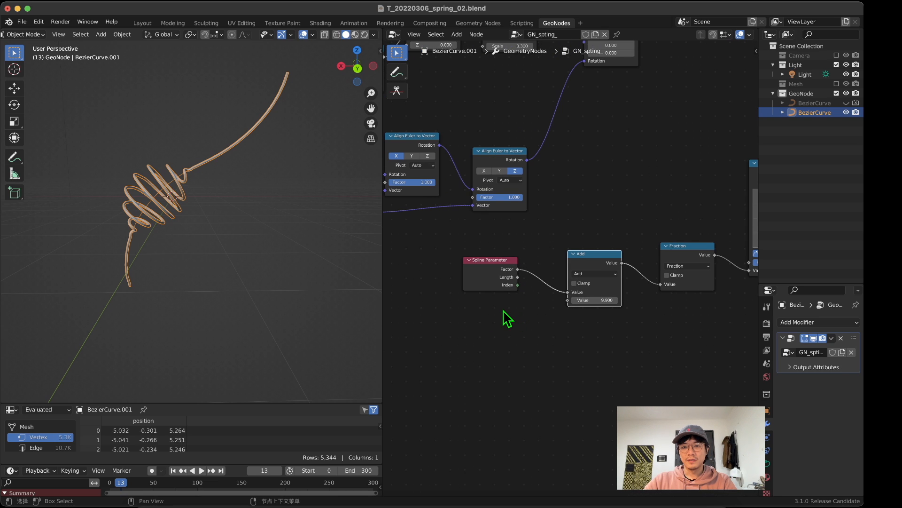
key("shift+a")
left_click(503, 309)
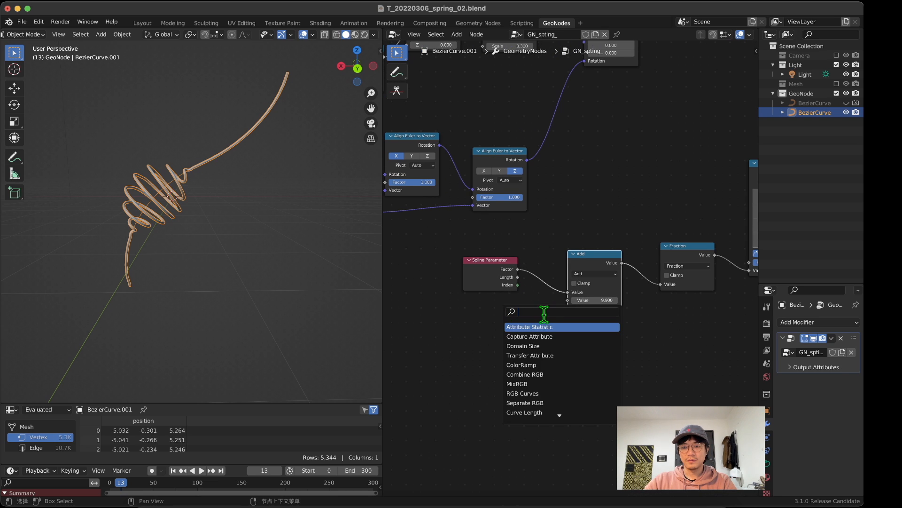
type("ma")
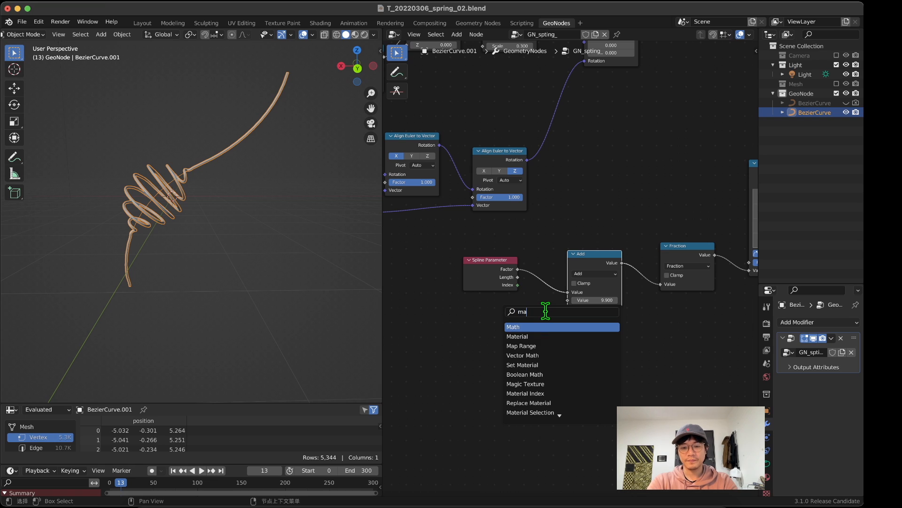
type("th")
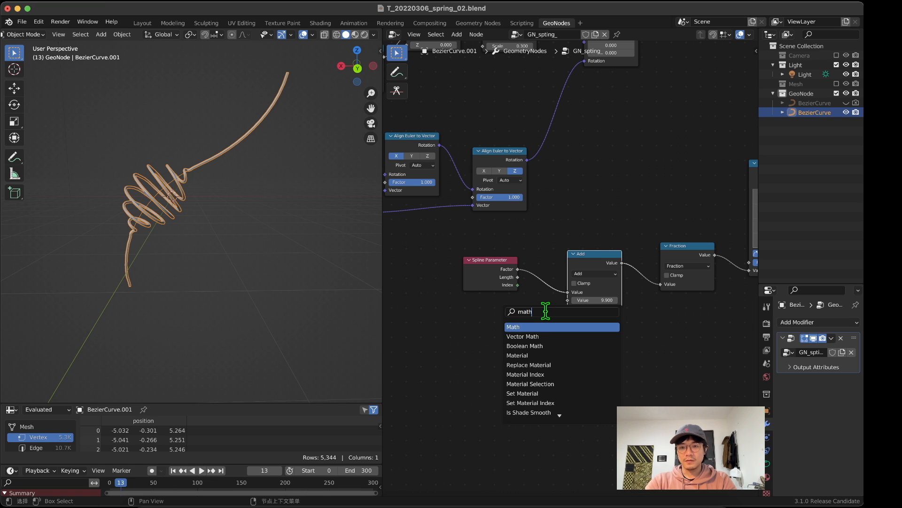
key("BackSpace")
key("BackSpace")
key("BackSpace")
key("BackSpace")
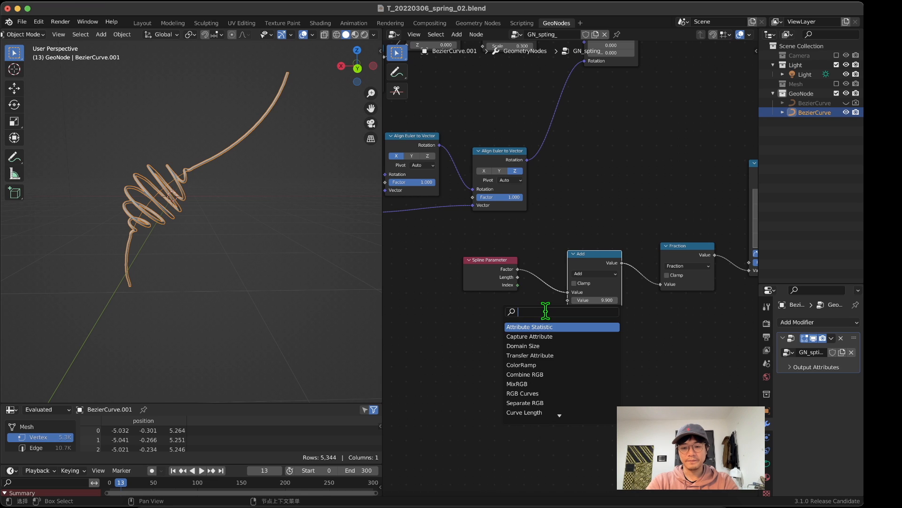
type("time")
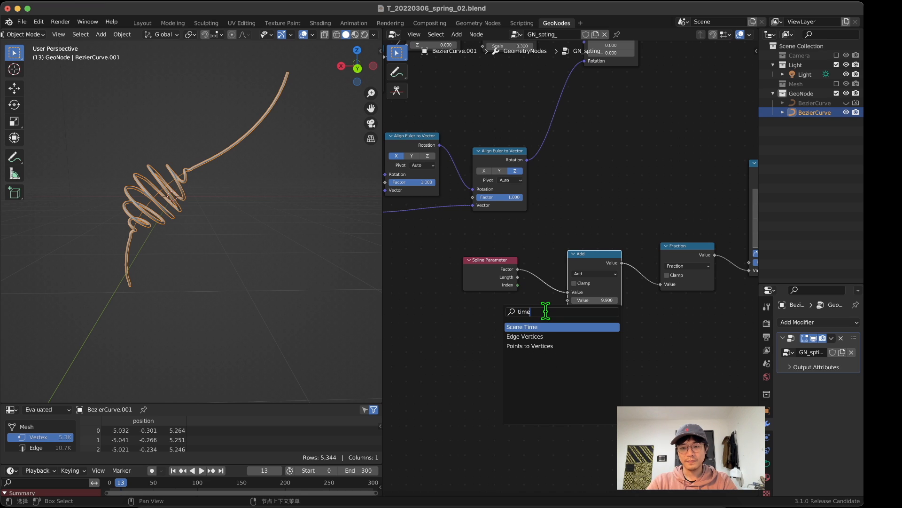
key("Return")
left_click(507, 319)
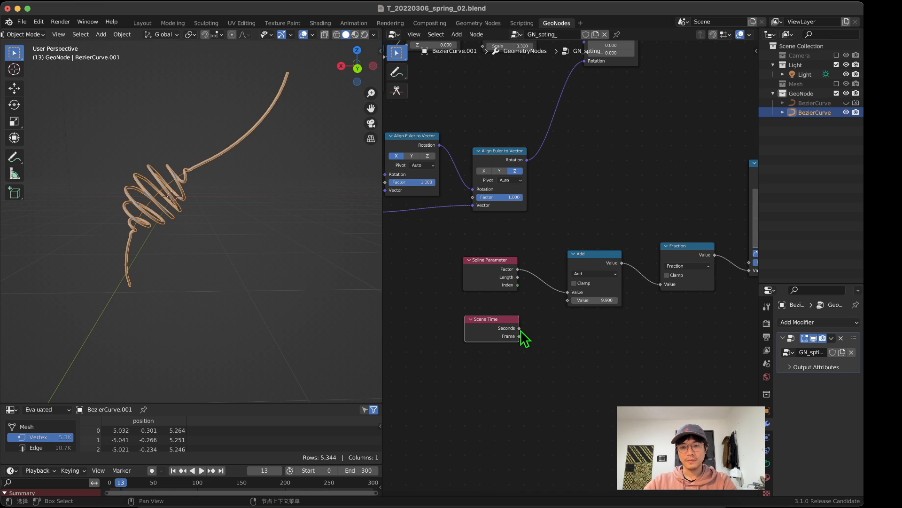
Step: Connect Scene Time's Seconds output to the Add node's second value and play the animation from another view angle
left_click_drag(520, 329, 566, 303)
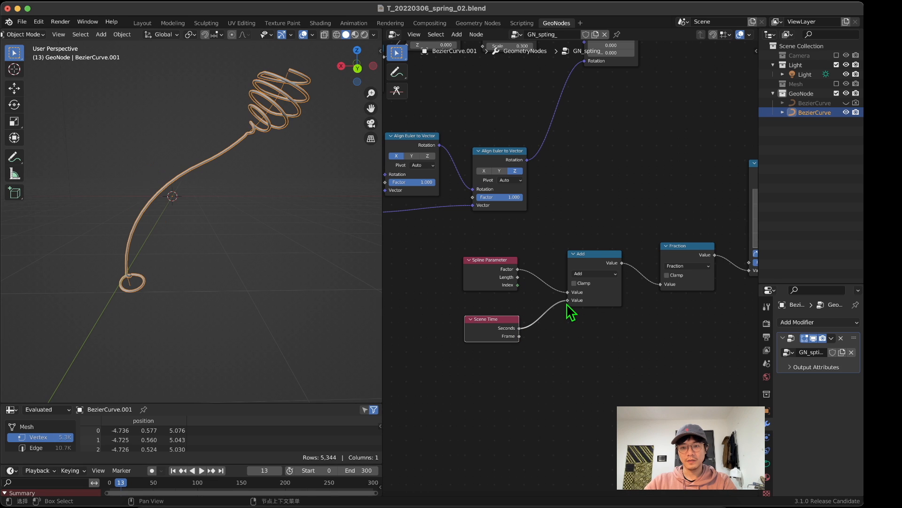
key("space")
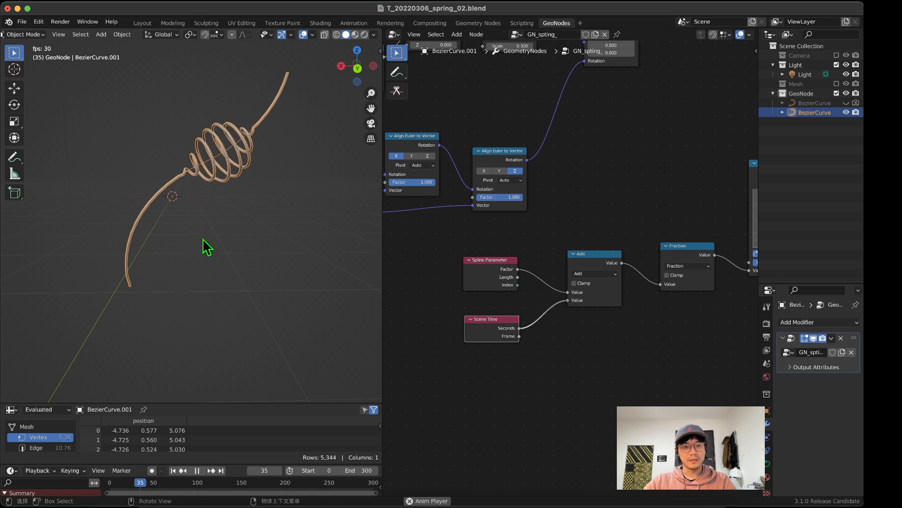
middle_click_drag(196, 194, 56, 217)
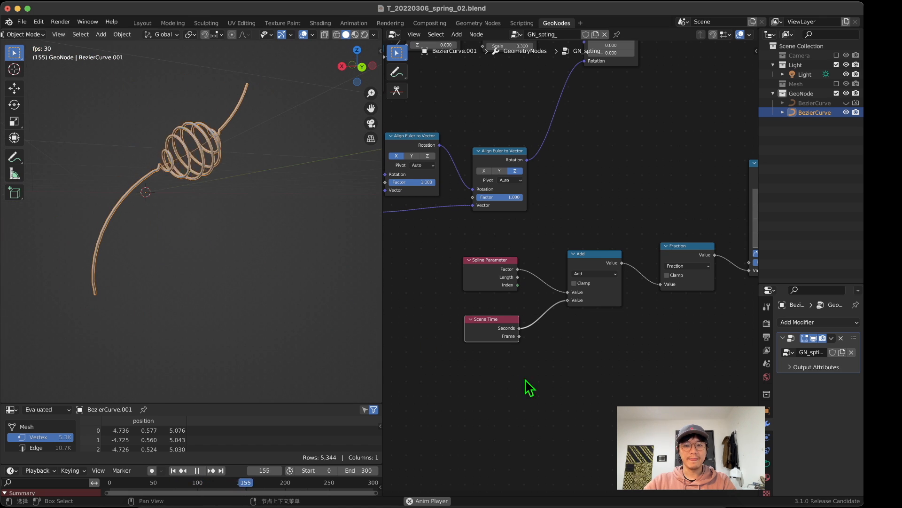
Step: Duplicate the Add node, insert the copy between Scene Time and Add, and set it to Multiply with a value of 0.1
key("shift+a")
left_click(587, 255)
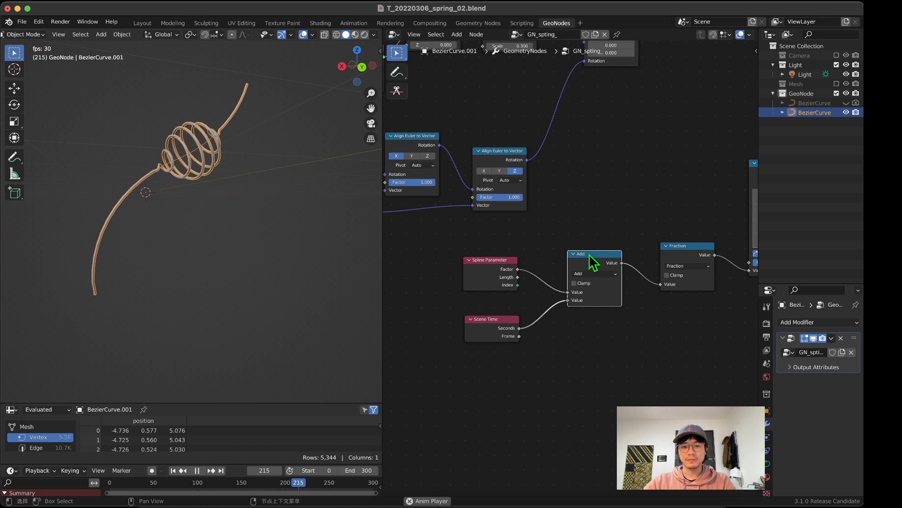
key("shift+d")
left_click(569, 305)
left_click(578, 322)
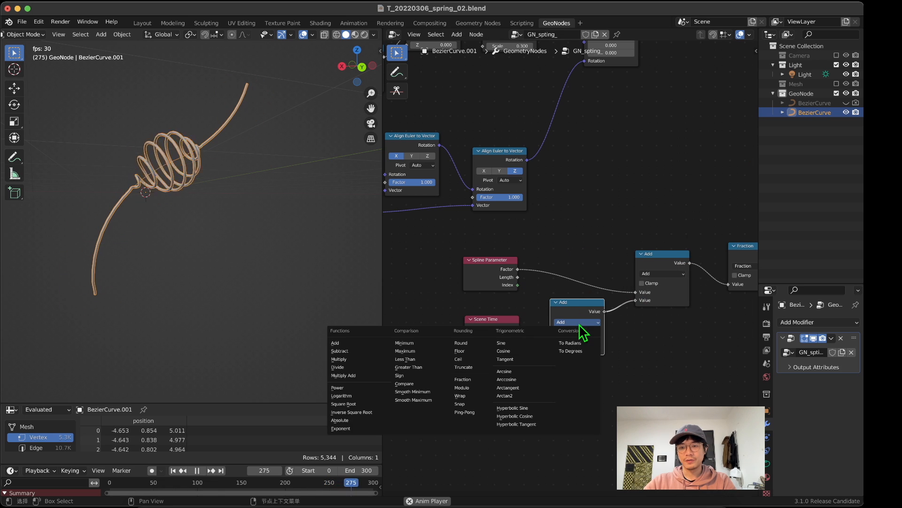
left_click(352, 361)
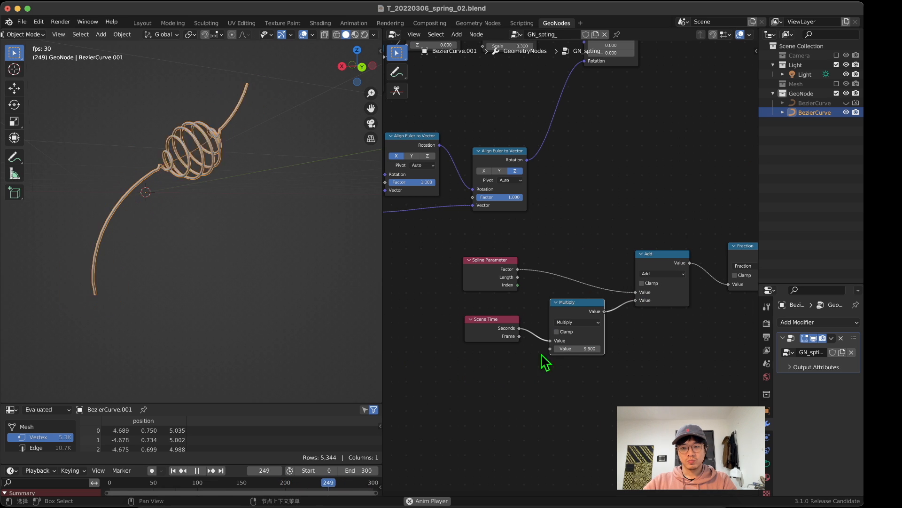
double_click(564, 348)
type("0.1")
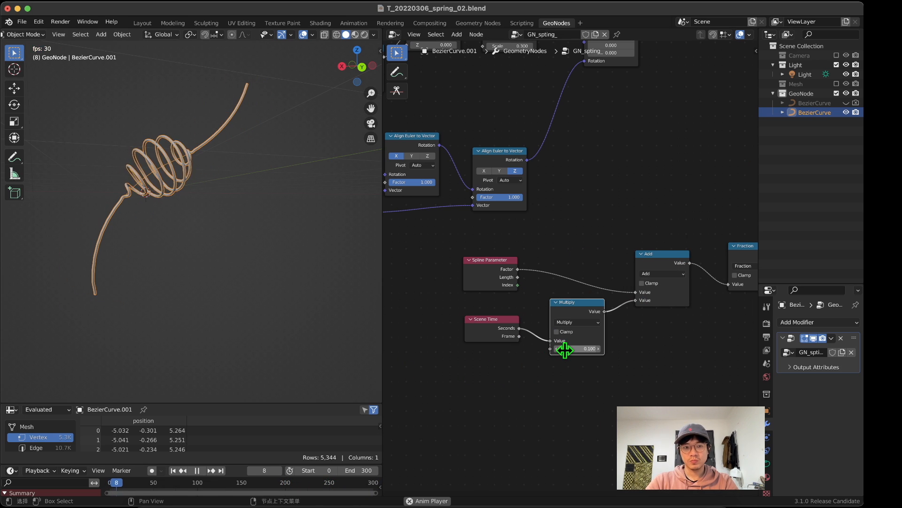
key("Return")
Step: Watch the slowed coil animation from several angles and stop the playback
middle_click_drag(182, 167, 245, 216)
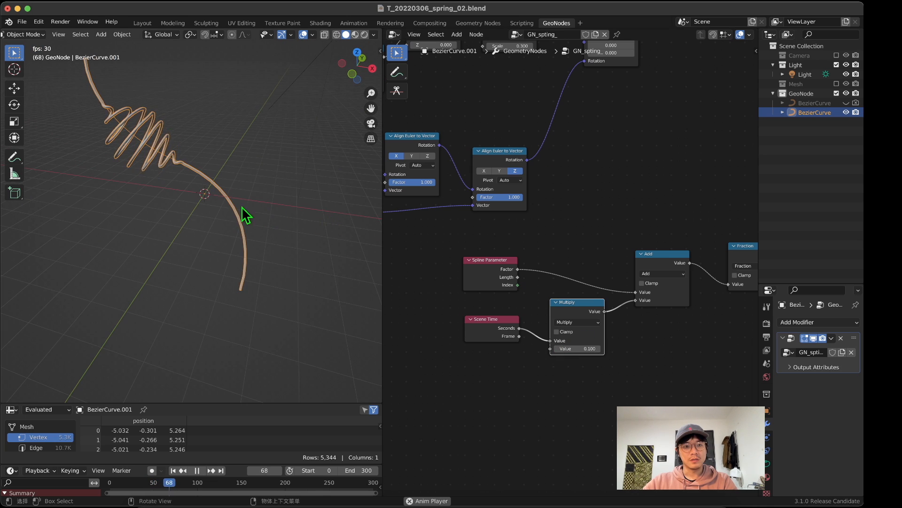
middle_click_drag(191, 194, 205, 175)
scroll(592, 254, "down", 2)
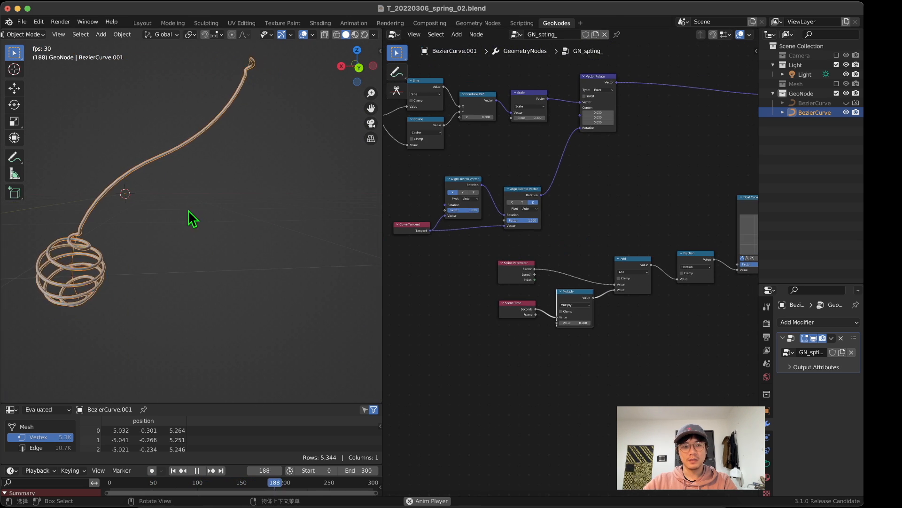
middle_click_drag(662, 288, 644, 287)
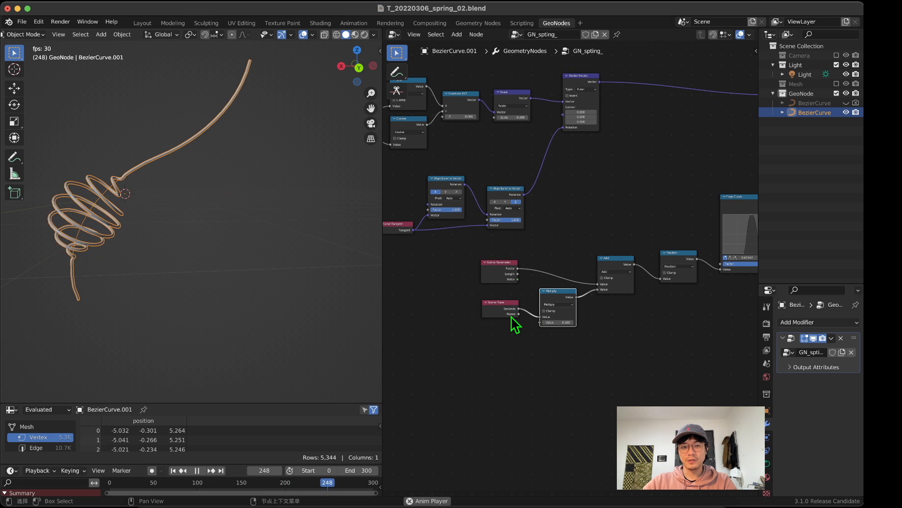
key("space")
Step: Examine the Index and Divide nodes feeding Sine and Cosine, and return to the Multiply node after Scene Time
middle_click_drag(239, 296, 362, 263)
middle_click_drag(509, 276, 656, 360)
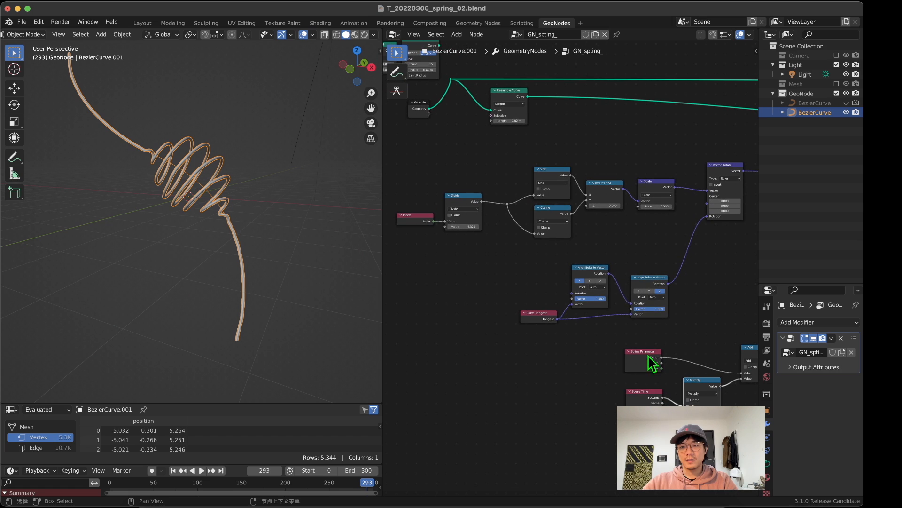
scroll(612, 247, "up", 4)
middle_click_drag(480, 214, 656, 235)
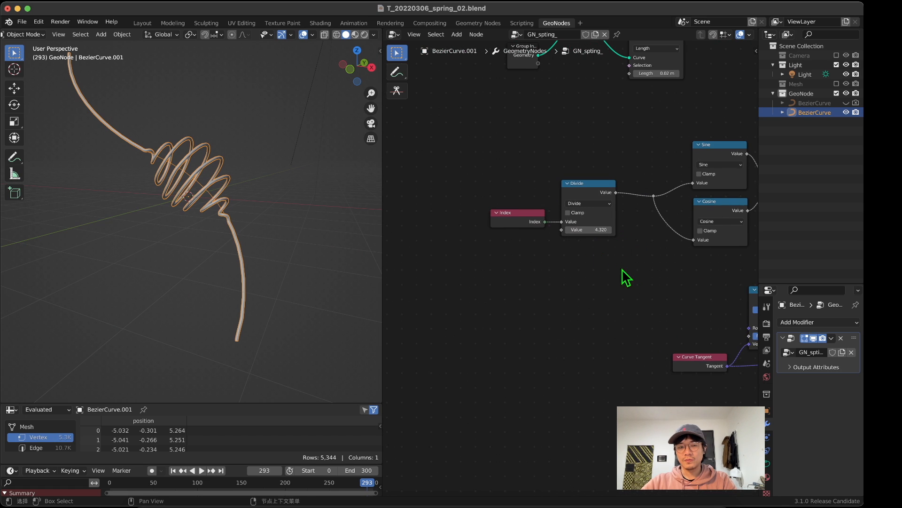
scroll(622, 269, "down", 5)
middle_click_drag(494, 254, 342, 244)
middle_click_drag(646, 379, 513, 261)
scroll(508, 261, "up", 4)
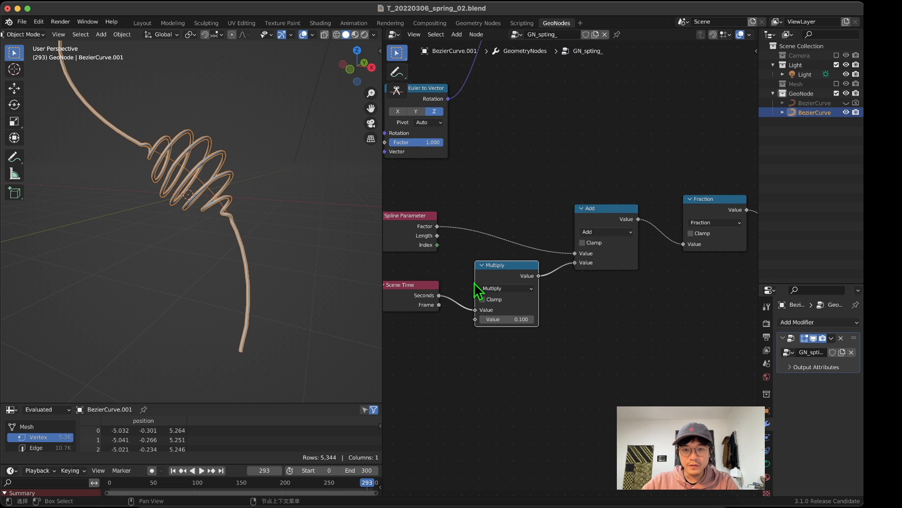
Step: Disconnect Scene Time from the Multiply node and try sliding the Multiply node's first value
middle_click_drag(475, 282, 585, 245)
left_click_drag(587, 273, 557, 278)
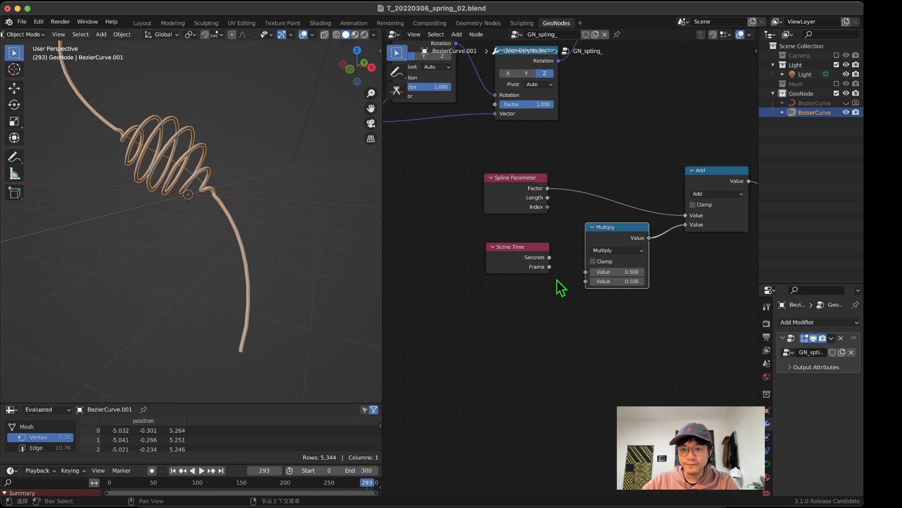
left_click_drag(619, 272, 843, 272)
right_click(618, 272)
scroll(574, 270, "down", 4)
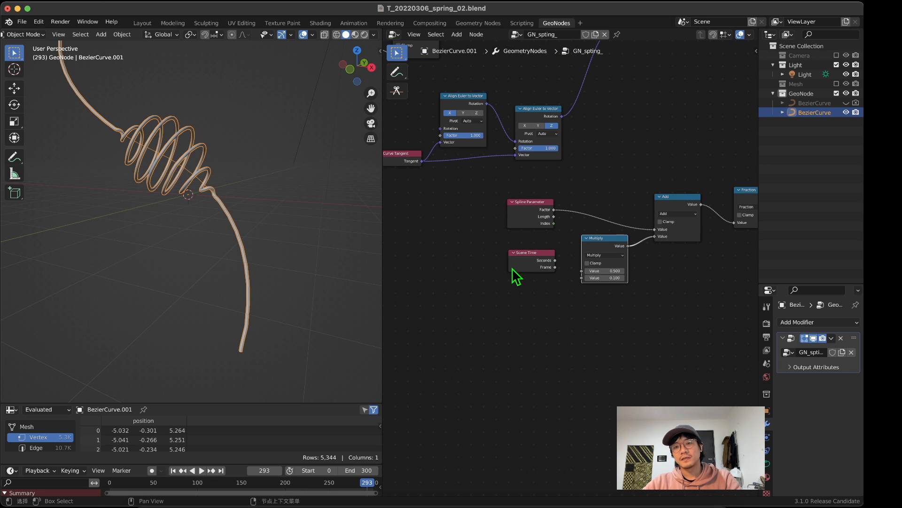
Step: Insert an Add Math node between Divide and the Sine and Cosine nodes, and slide its second value to rotate the coils
middle_click_drag(504, 247, 834, 424)
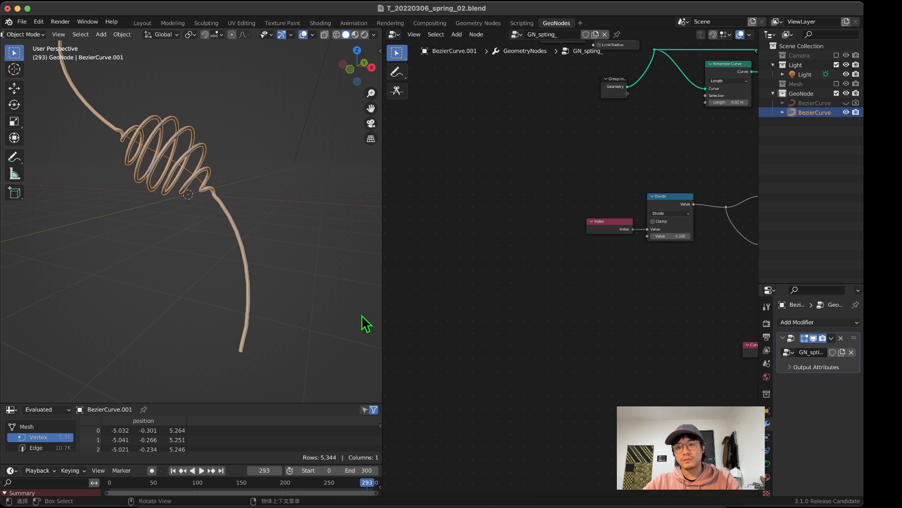
middle_click_drag(614, 257, 442, 272)
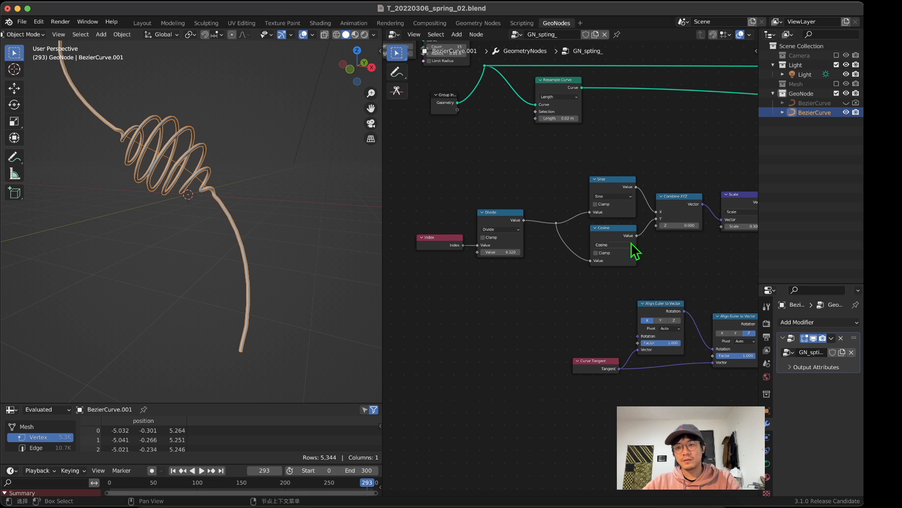
key("shift+a")
left_click(521, 164)
type("math")
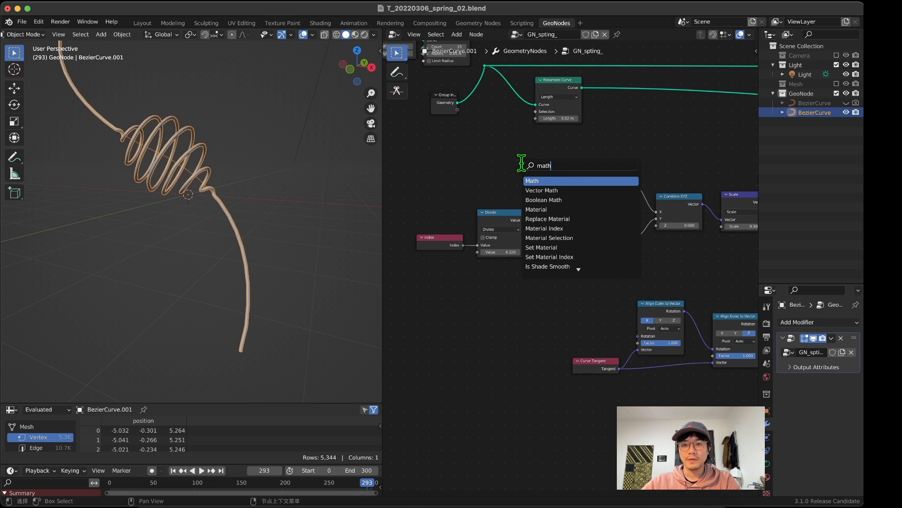
key("Return")
left_click(542, 218)
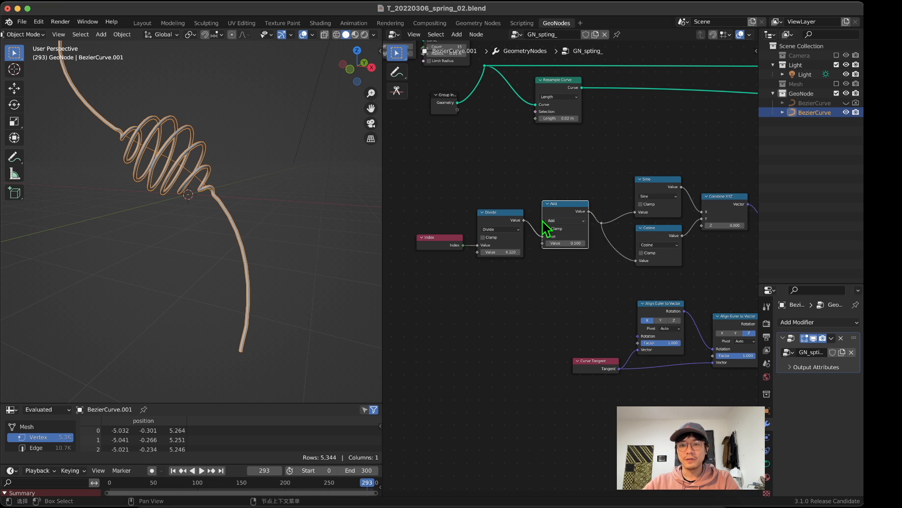
mouse_move(564, 245)
left_mouse_down()
mouse_move(621, 242)
mouse_move(536, 243)
mouse_move(577, 243)
left_mouse_up()
scroll(585, 267, "down", 6)
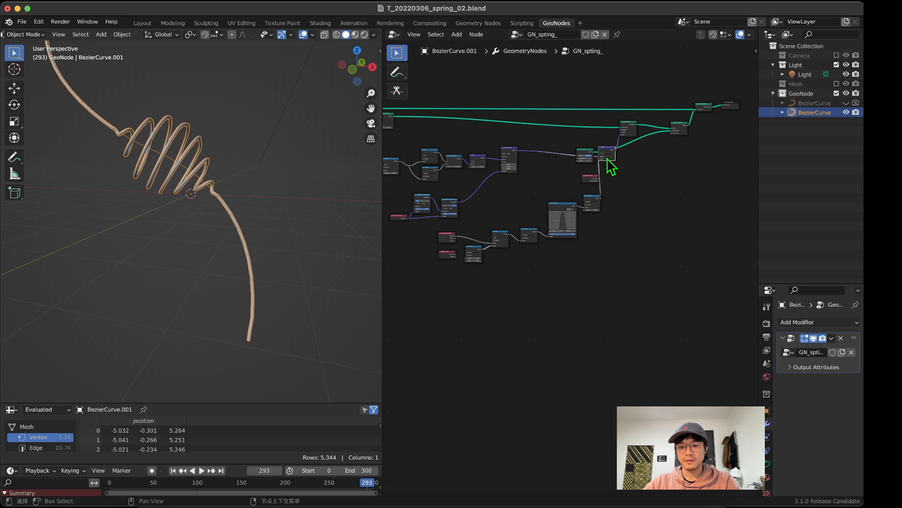
Step: Mute the vector node fed by the Float Curve's Multiply output, and slide the Add value after Divide on the full spring
key("m")
middle_click_drag(502, 194, 752, 260)
scroll(657, 252, "up", 8)
middle_click_drag(575, 258, 535, 282)
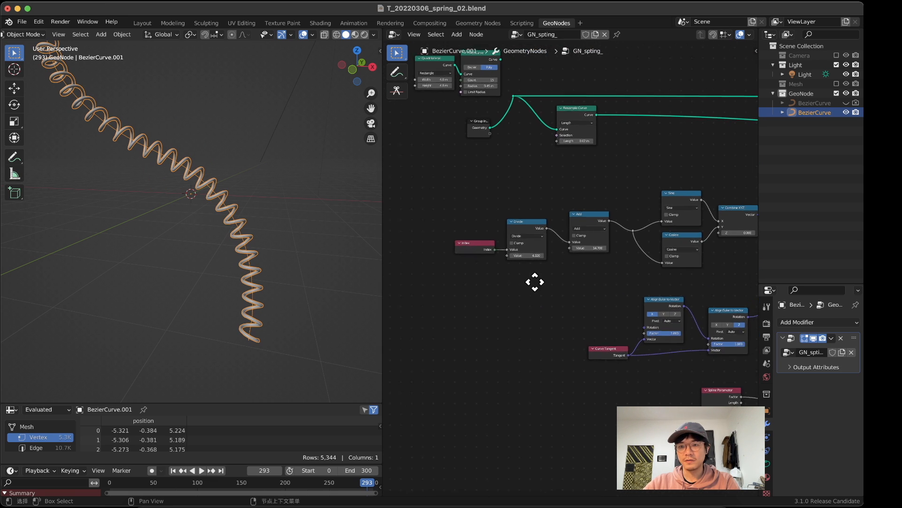
scroll(535, 282, "up", 3)
left_click_drag(586, 241, 639, 242)
Step: Unmute the vector node fed by the Float Curve's Multiply output to restore the profile on the spring
scroll(637, 292, "down", 10)
middle_click_drag(637, 292, 474, 263)
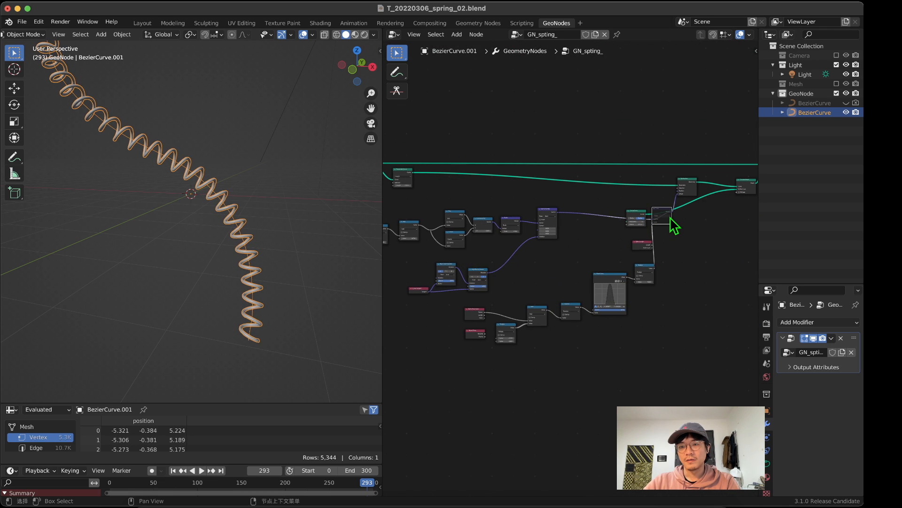
key("m")
middle_click_drag(483, 290, 605, 232)
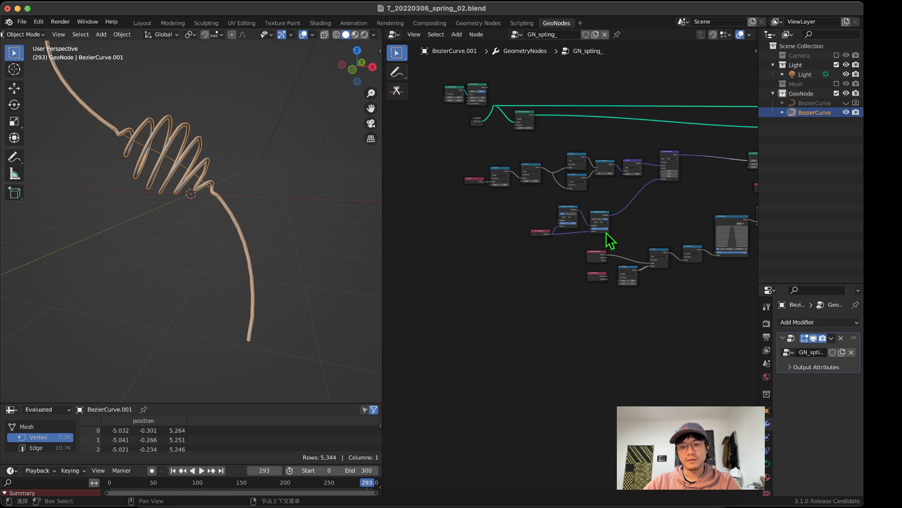
Step: Reconnect Scene Time's Seconds to the Multiply node and move both nodes beneath the Index and Divide nodes
scroll(532, 258, "up", 2)
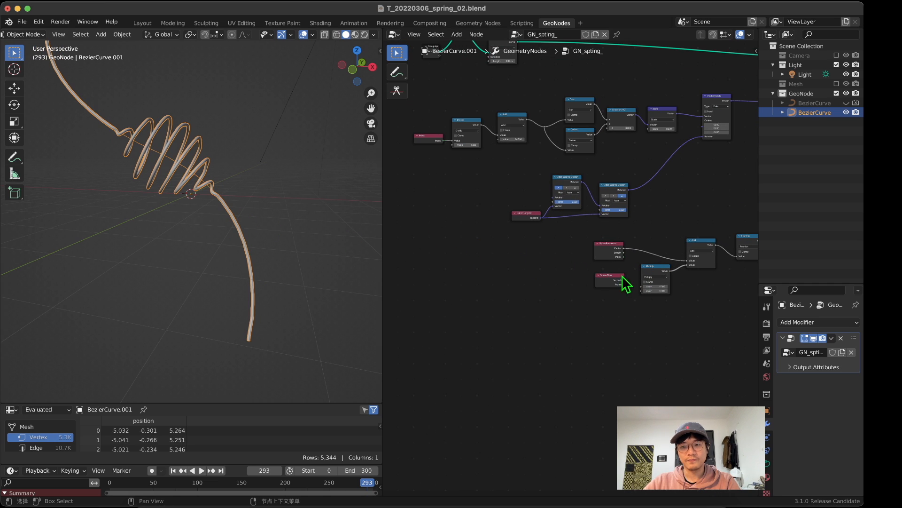
left_click_drag(573, 235, 724, 296)
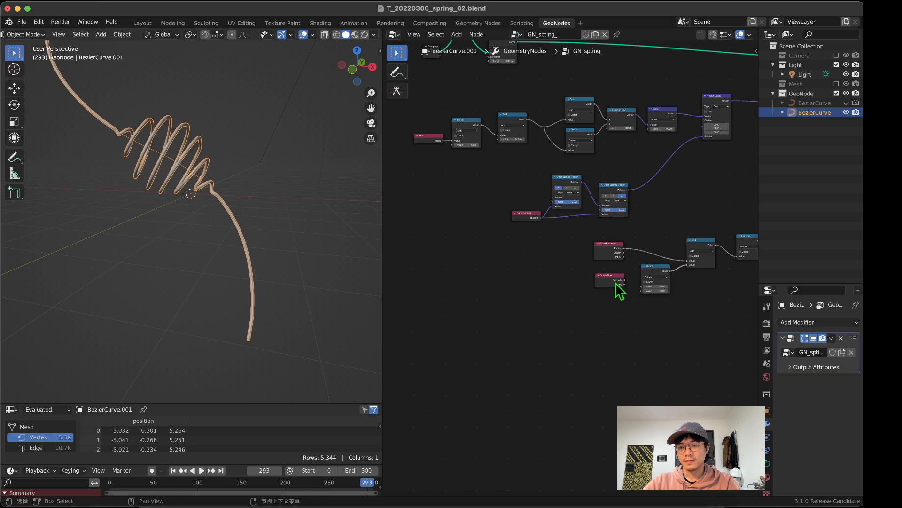
scroll(620, 288, "up", 1)
left_click_drag(644, 285, 667, 293)
left_click_drag(608, 271, 695, 314)
left_click_drag(685, 270, 439, 154)
middle_click_drag(468, 152, 588, 266)
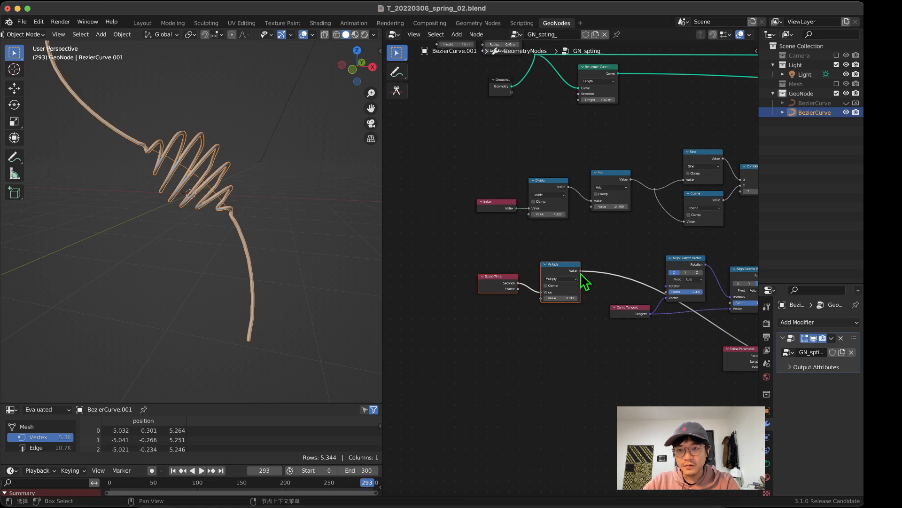
Step: Connect the Scene Time Multiply output to the second value of the Add node after Divide, and play the animation
left_click_drag(582, 272, 594, 207)
key("space")
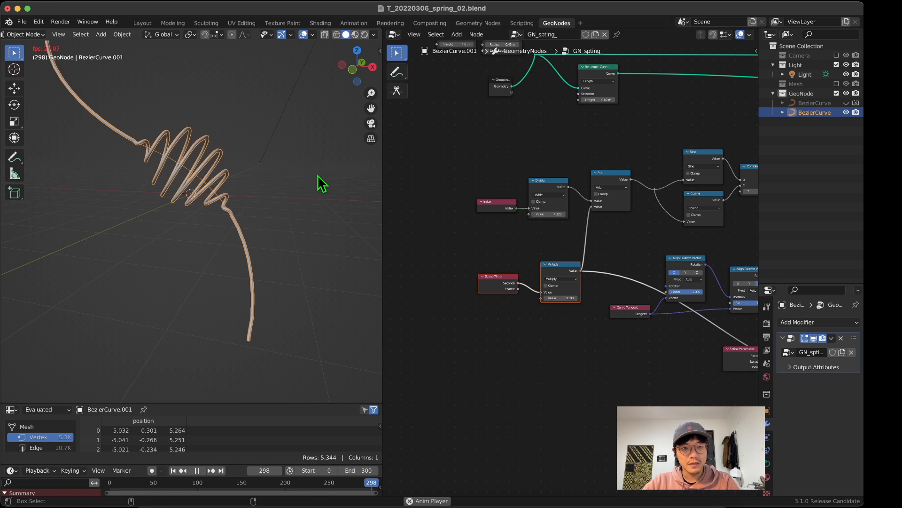
middle_click_drag(318, 175, 234, 190)
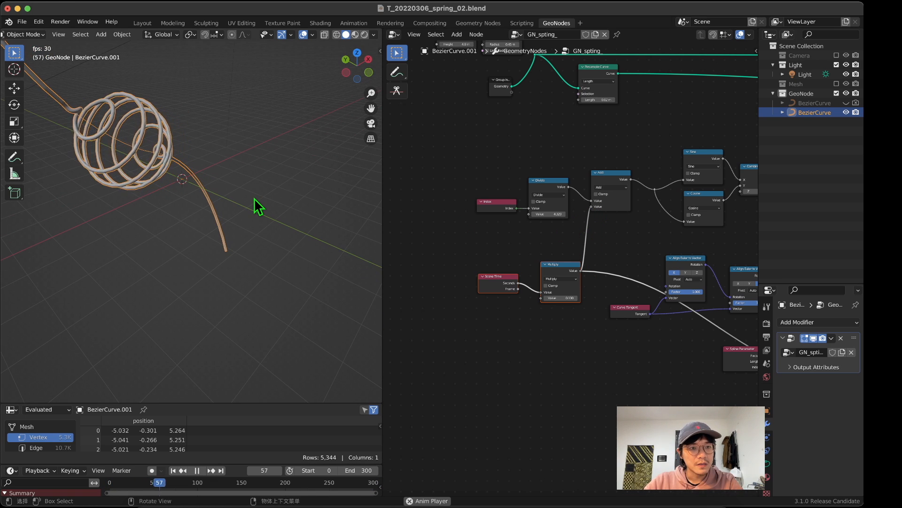
middle_click_drag(202, 179, 239, 213)
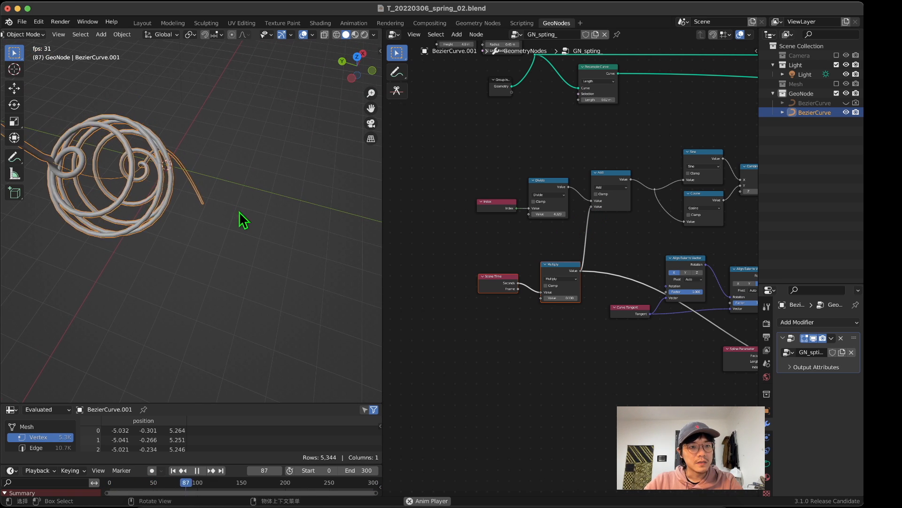
Step: Try clamping the Add node after Divide during playback, and turn Clamp off again
left_click(596, 194)
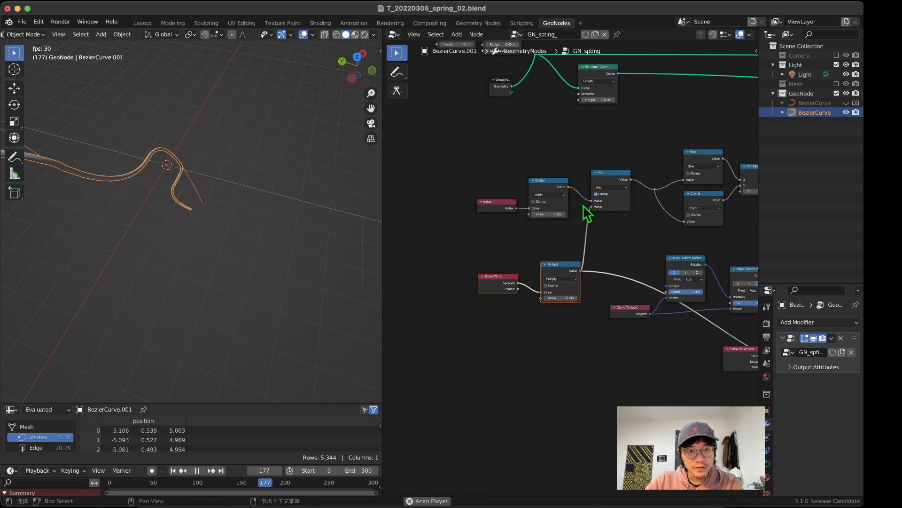
middle_click_drag(256, 205, 204, 198)
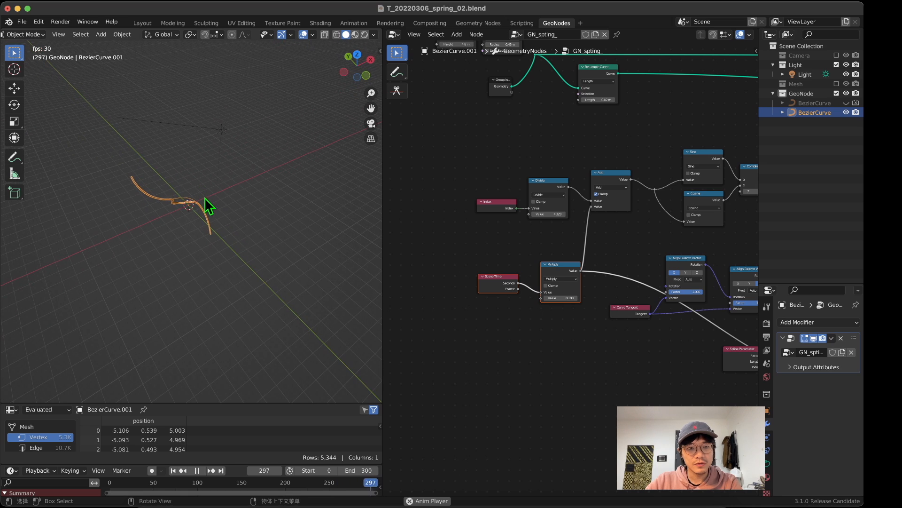
scroll(570, 207, "up", 2)
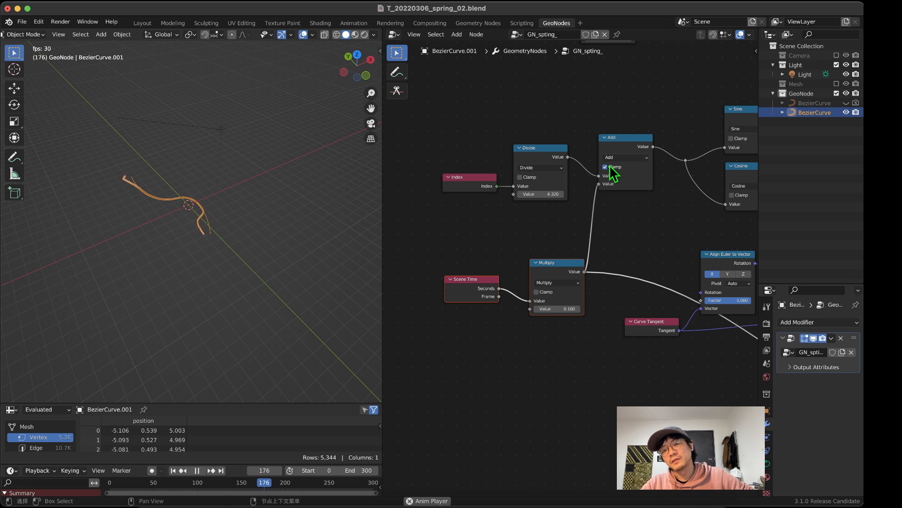
left_click_drag(611, 172, 617, 143)
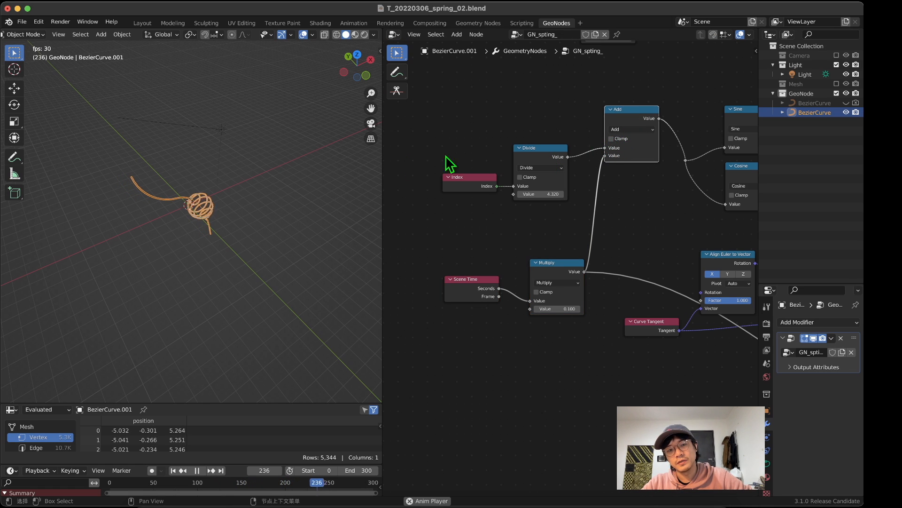
Step: Toggle muting of the Add node after Divide to compare the coil motion with and without it, leaving it muted
scroll(241, 174, "up", 6)
middle_click_drag(204, 170, 223, 181)
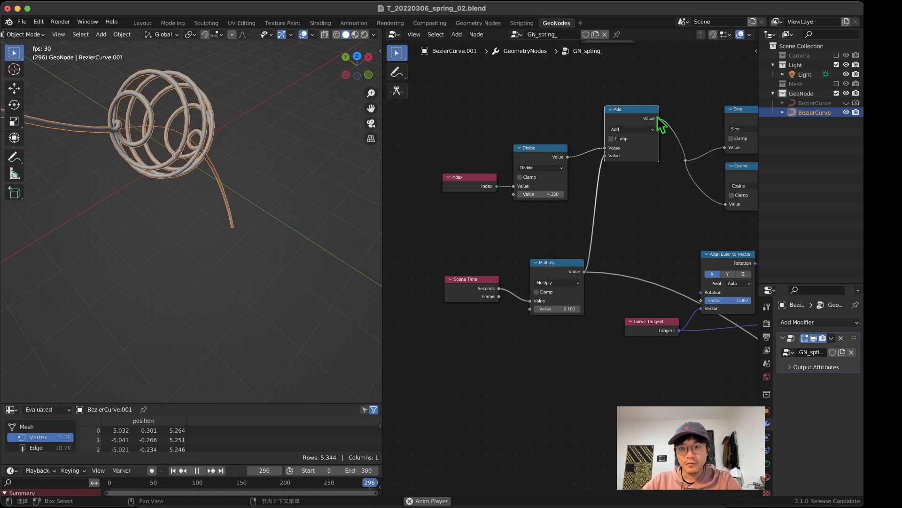
left_click_drag(644, 116, 642, 133)
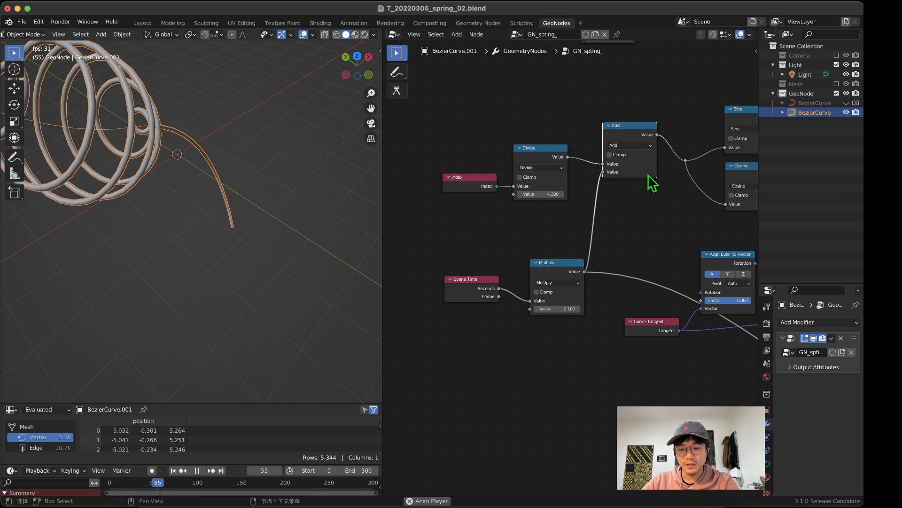
middle_click_drag(120, 106, 157, 104)
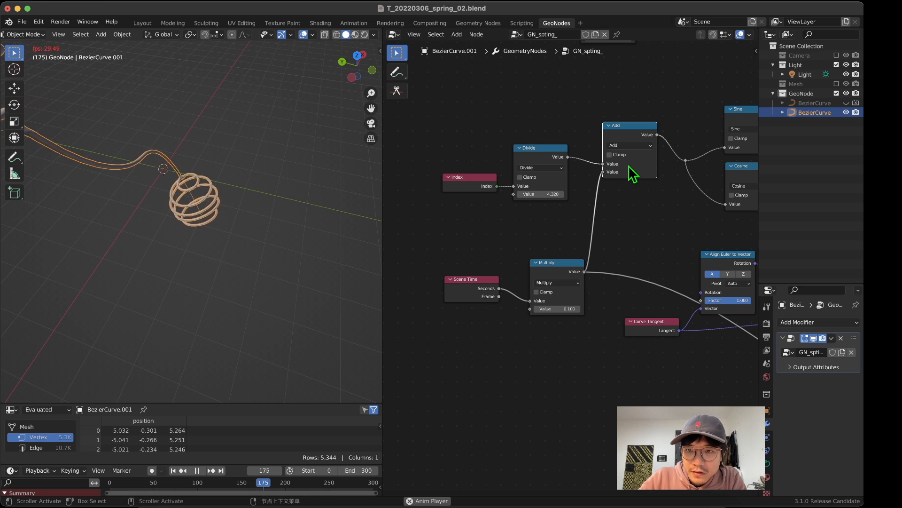
key("m")
key("m")
key("m")
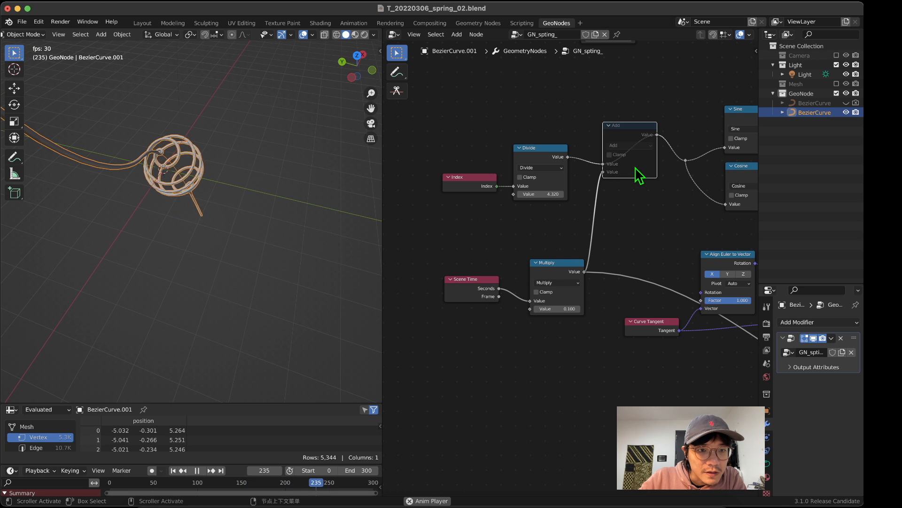
key("m")
key("m")
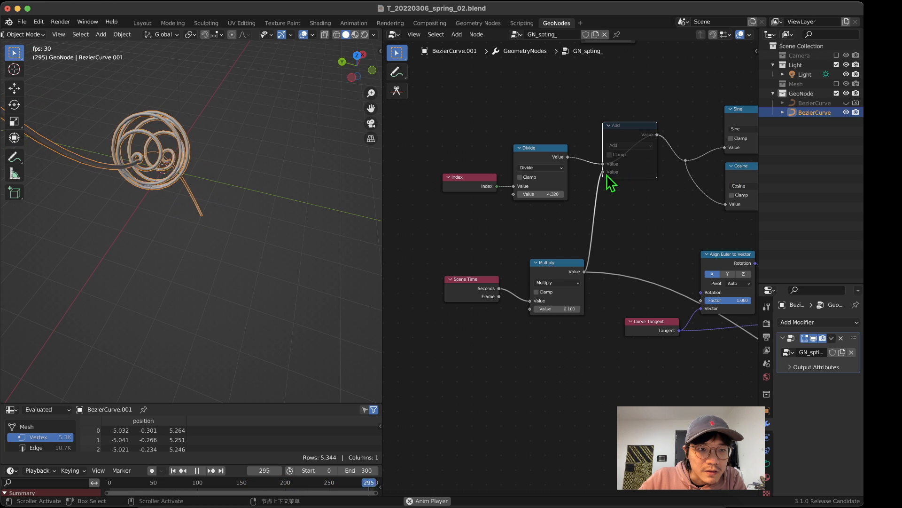
middle_click_drag(280, 207, 184, 160)
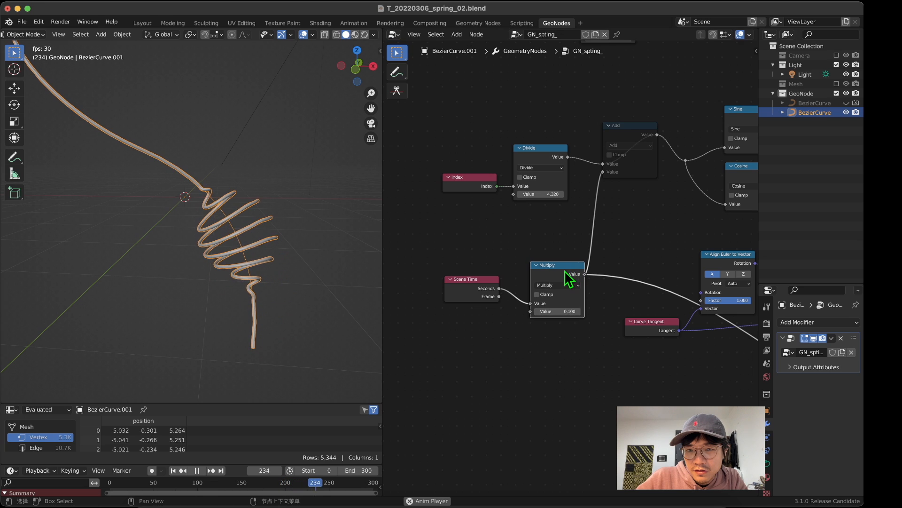
Step: Duplicate the Scene Time Multiply node onto the link to Add, and feed the copy's first value from Scene Time's Seconds
left_click_drag(561, 266, 563, 309)
key("shift+d")
left_click(591, 211)
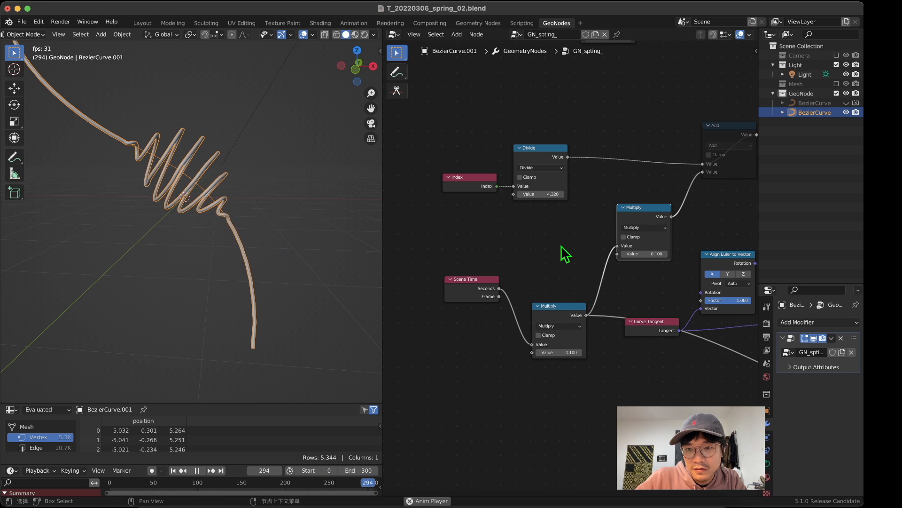
left_click_drag(500, 288, 617, 246)
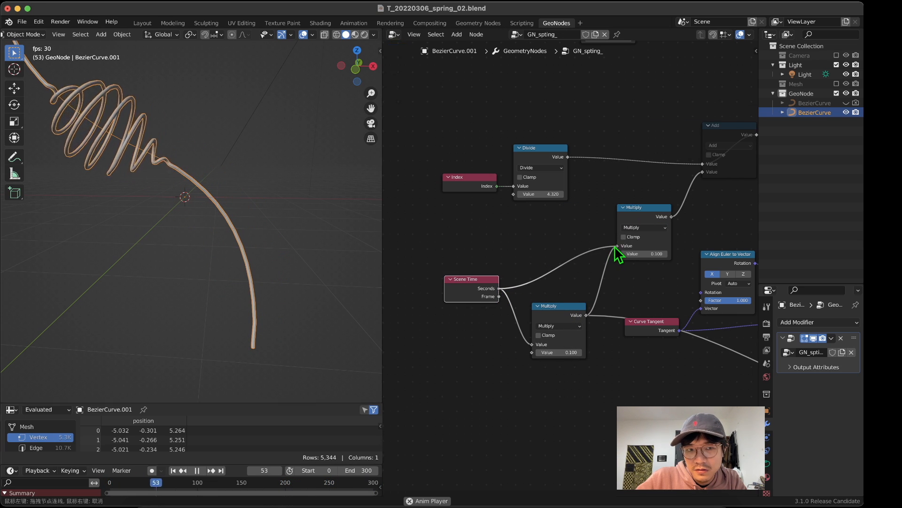
middle_click_drag(205, 189, 259, 212)
left_click_drag(617, 255, 583, 267)
middle_click_drag(241, 214, 262, 228)
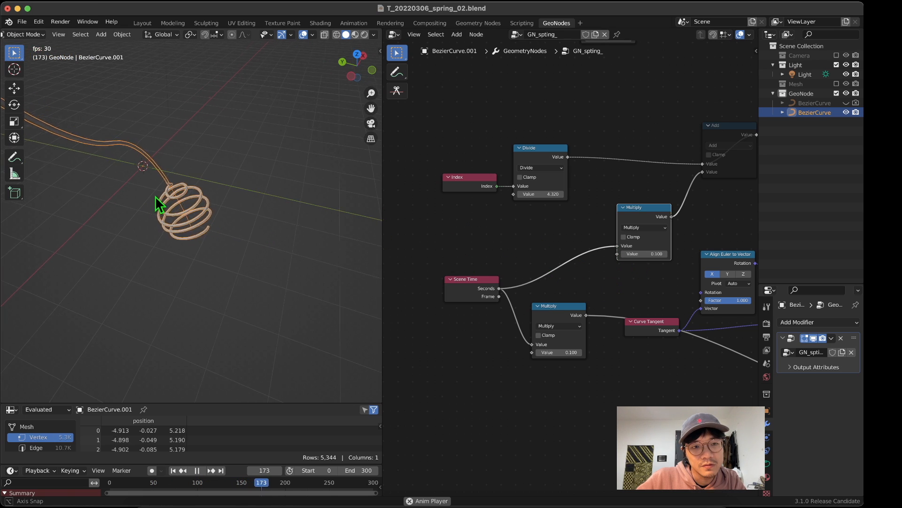
middle_click_drag(158, 204, 141, 203)
Step: Unmute the Add node and set the second value of the duplicated Multiply node to -10.300
left_click_drag(672, 218, 679, 207)
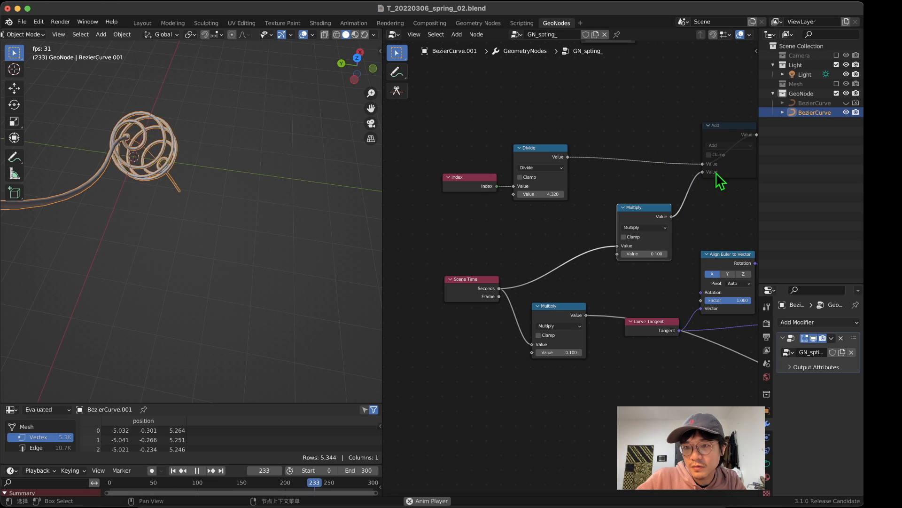
left_click_drag(743, 169, 740, 168)
key("m")
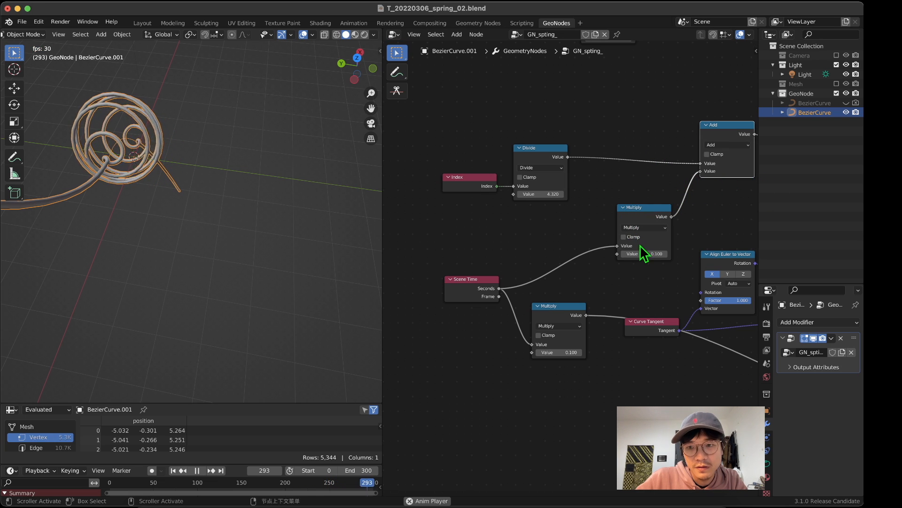
mouse_move(643, 254)
left_mouse_down()
mouse_move(803, 254)
mouse_move(655, 253)
left_mouse_up()
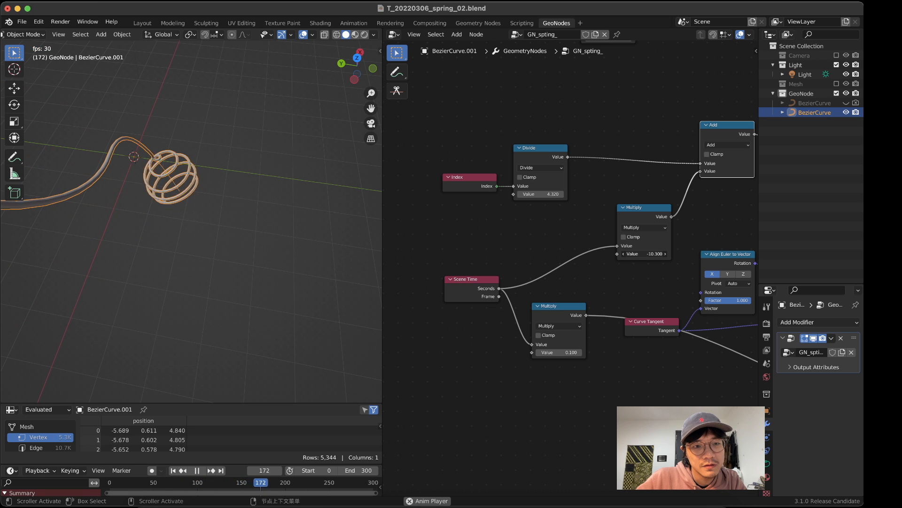
middle_click_drag(207, 183, 121, 141)
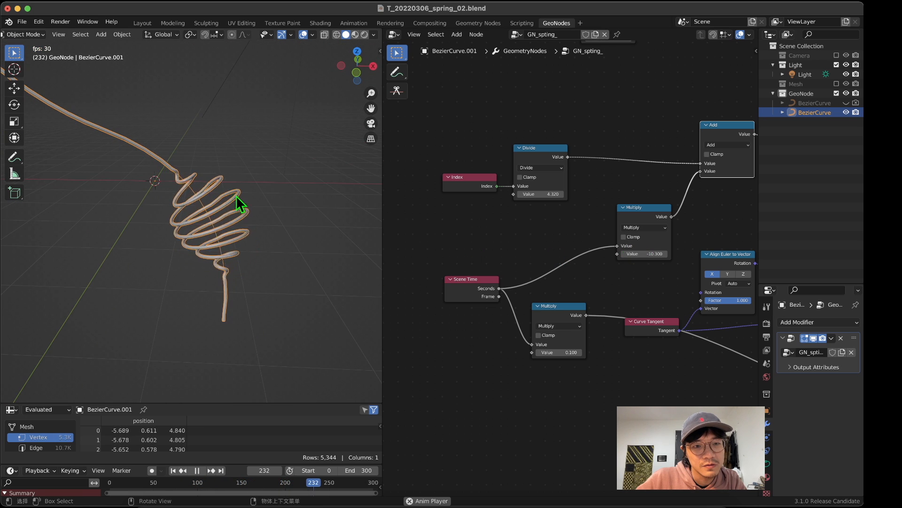
middle_click_drag(236, 196, 316, 197)
Step: Feed the Fillet Curve output into the reroute in place of the Group Input geometry
scroll(626, 264, "down", 4)
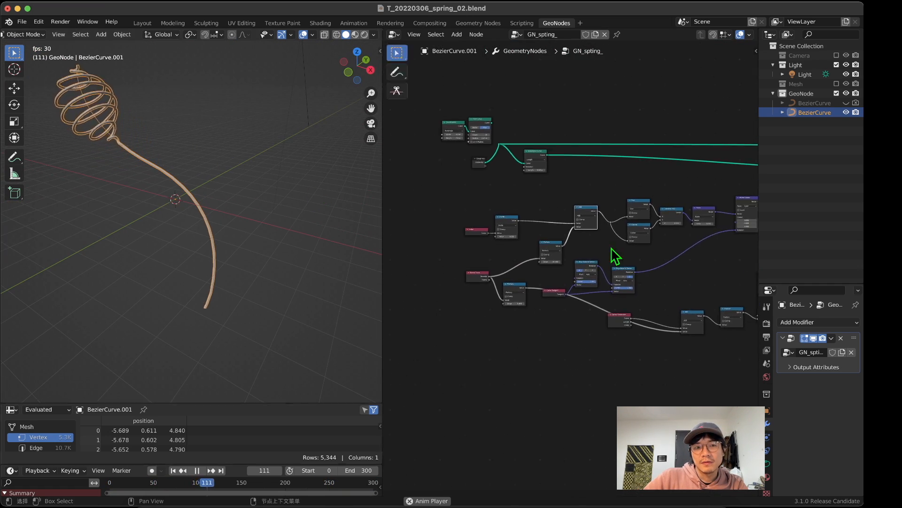
scroll(540, 227, "up", 6)
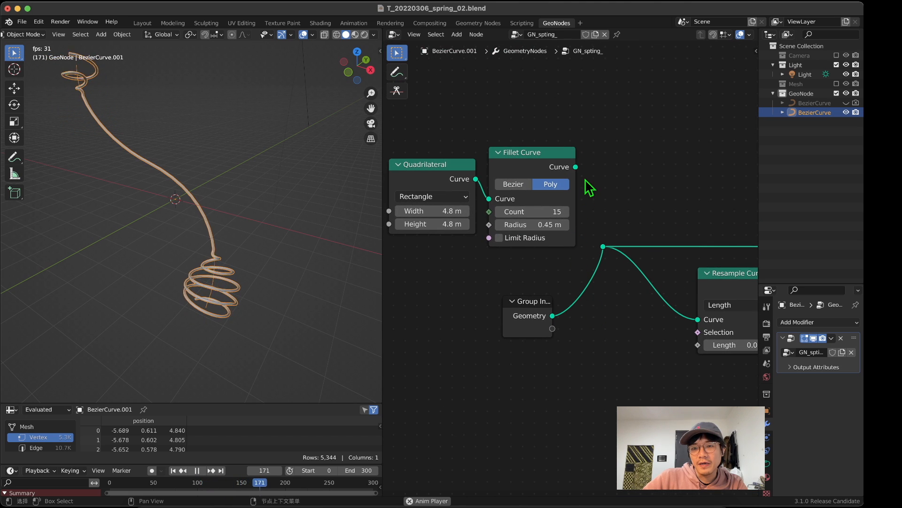
left_click_drag(576, 166, 609, 256)
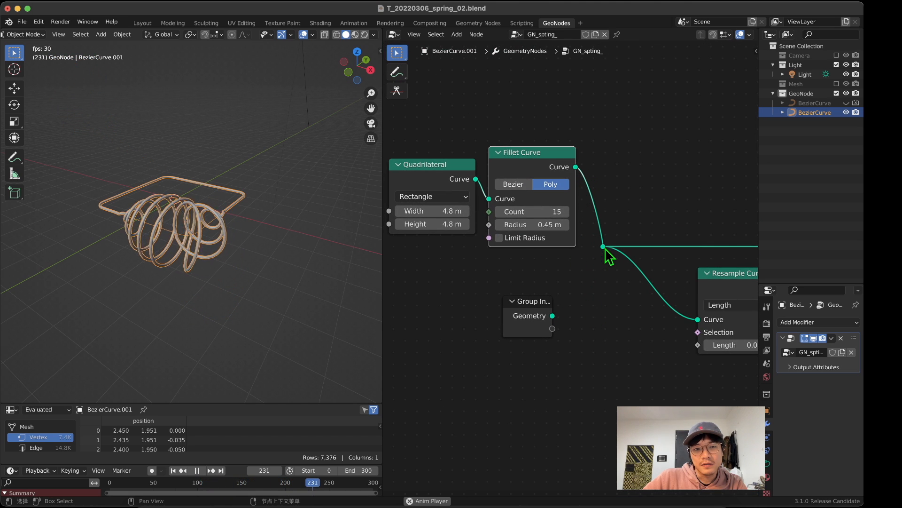
middle_click_drag(112, 202, 161, 238)
Step: Set the value of the Multiply node after the Float Curve to 1.500 to narrow the coils
scroll(656, 376, "down", 5)
middle_click_drag(665, 384, 472, 249)
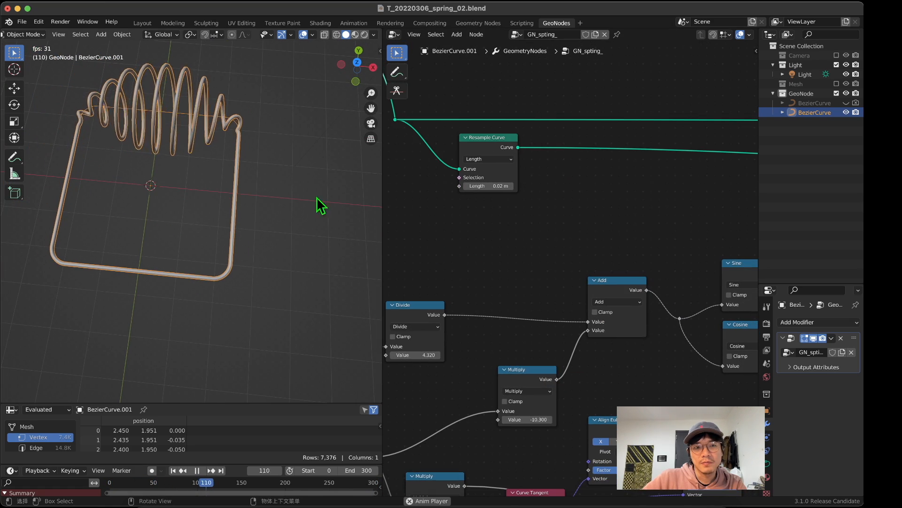
middle_click_drag(586, 433, 359, 255)
scroll(568, 316, "down", 10)
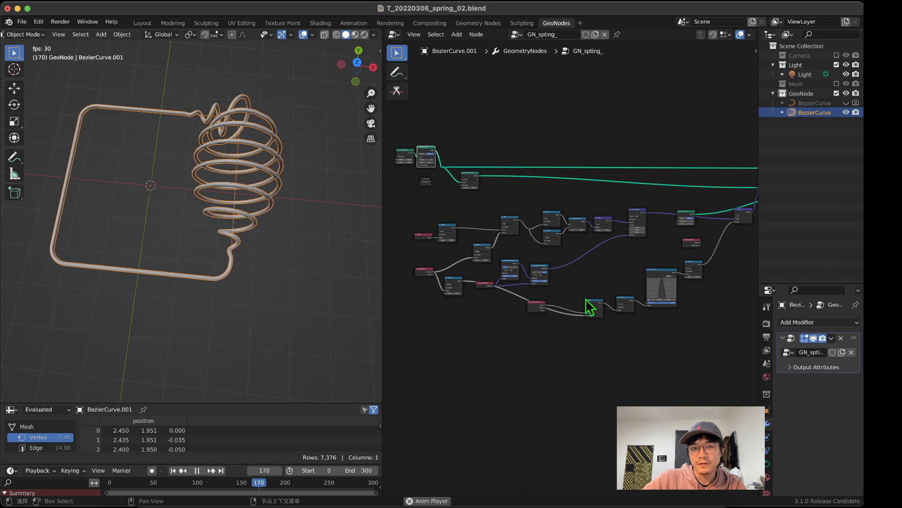
scroll(587, 301, "up", 15)
middle_click_drag(714, 315, 496, 247)
scroll(499, 246, "down", 4)
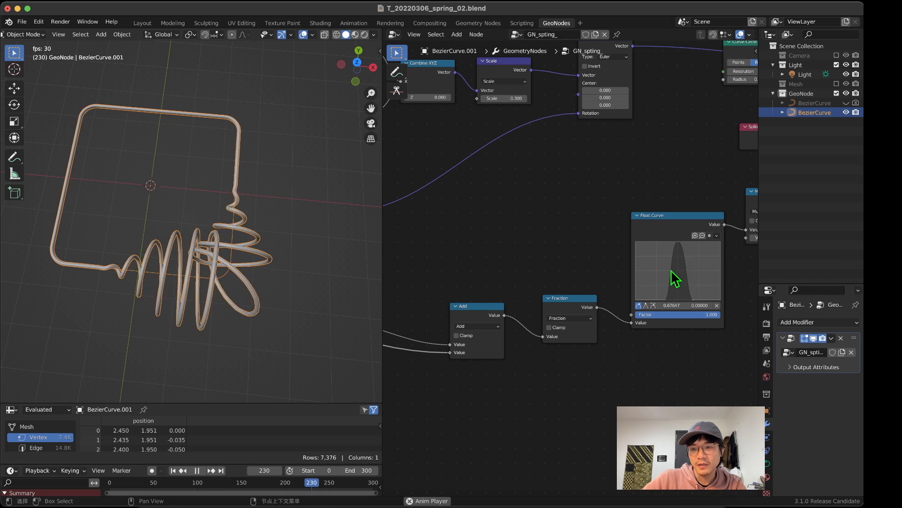
middle_click_drag(671, 270, 576, 293)
left_click_drag(691, 260, 651, 260)
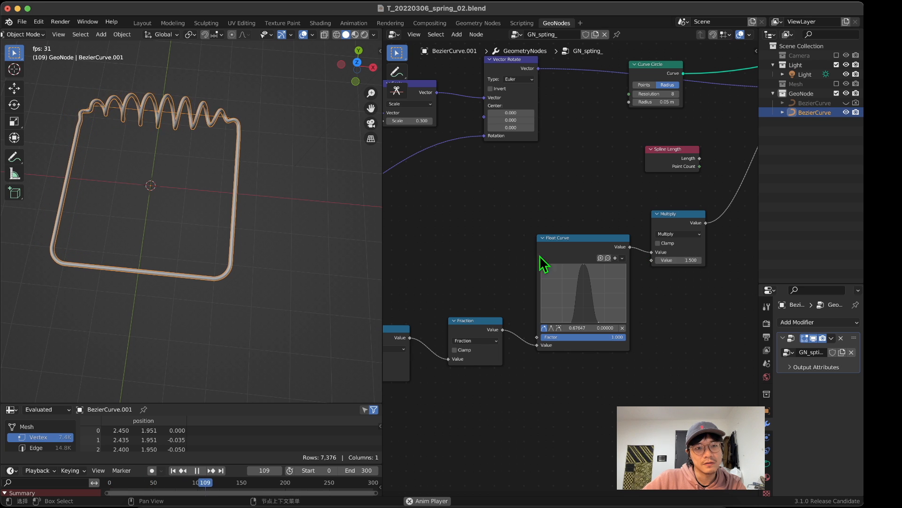
Step: Set the Quadrilateral node's Width and Height to 10.6 m
key("Home")
middle_click_drag(439, 221, 534, 274)
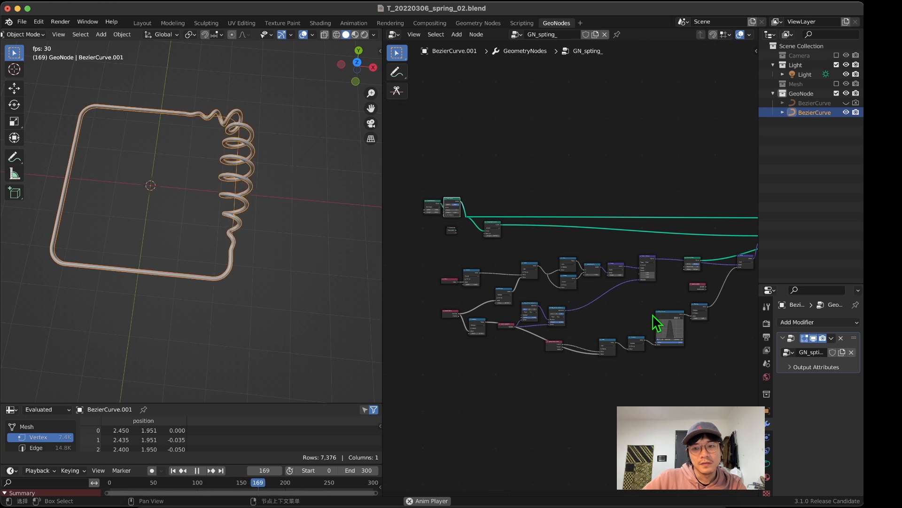
scroll(568, 274, "up", 3)
middle_click_drag(473, 217, 564, 274)
scroll(564, 274, "up", 5)
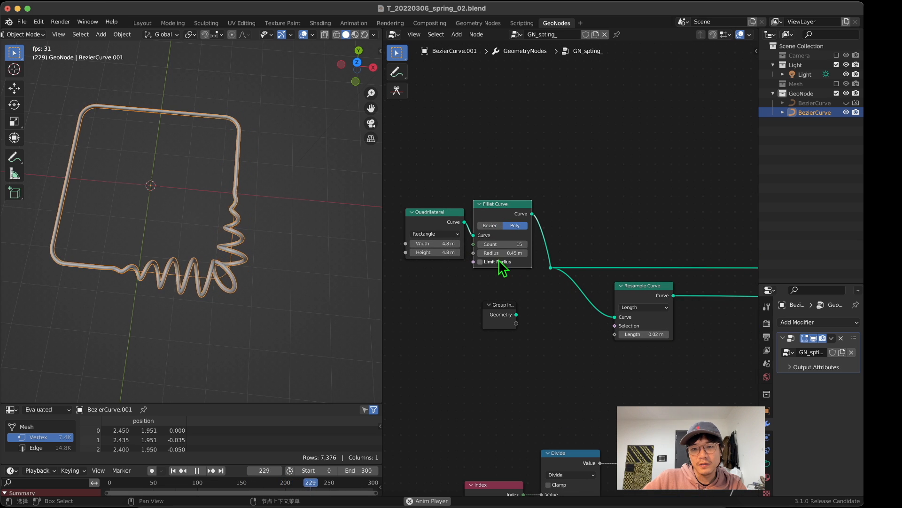
left_click_drag(433, 242, 484, 252)
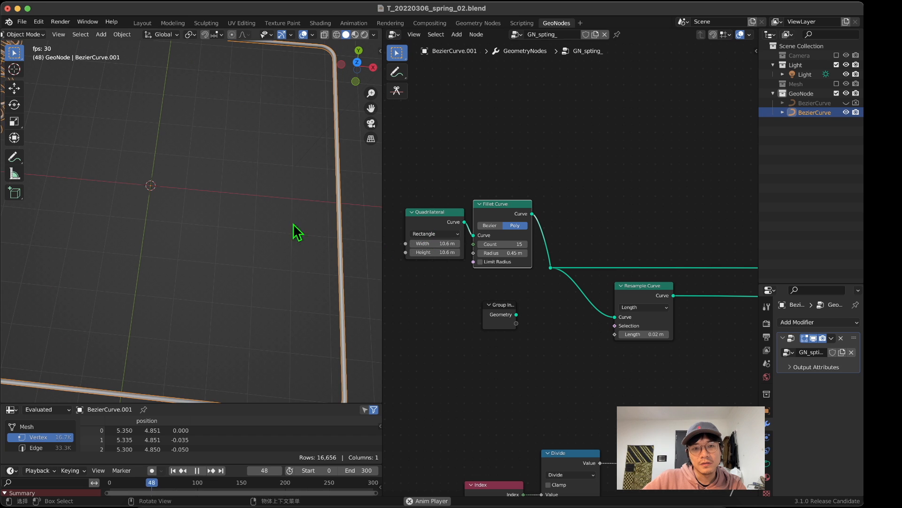
scroll(293, 224, "down", 8)
Step: Narrow the Float Curve's peak by moving the base points on both sides of it inward
scroll(489, 323, "down", 2)
middle_click_drag(666, 390, 401, 208)
scroll(614, 320, "up", 2)
middle_click_drag(637, 372, 466, 243)
scroll(586, 268, "up", 5)
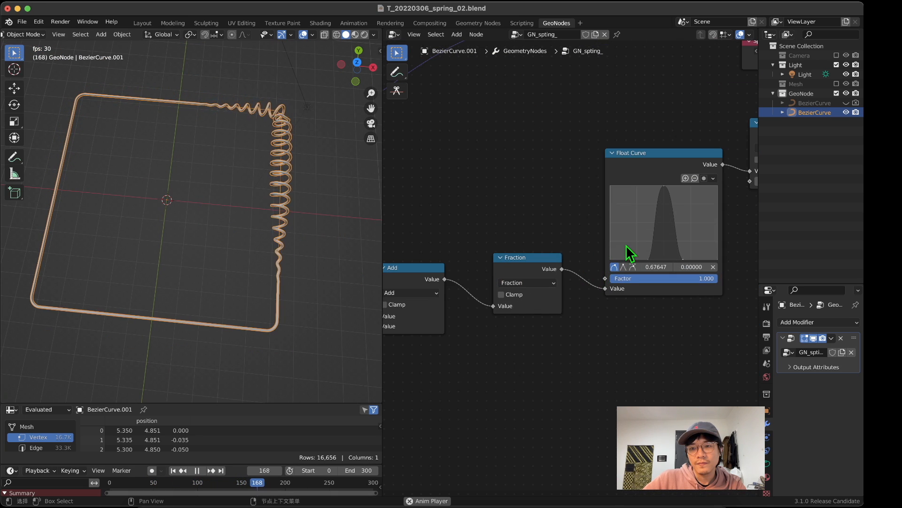
middle_click_drag(626, 244, 544, 250)
scroll(544, 250, "up", 3)
left_click(567, 261)
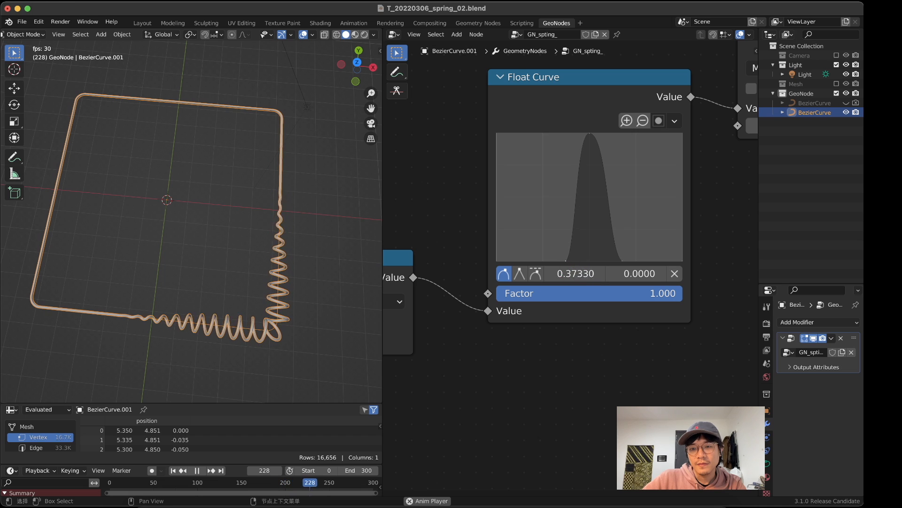
left_click_drag(566, 261, 604, 261)
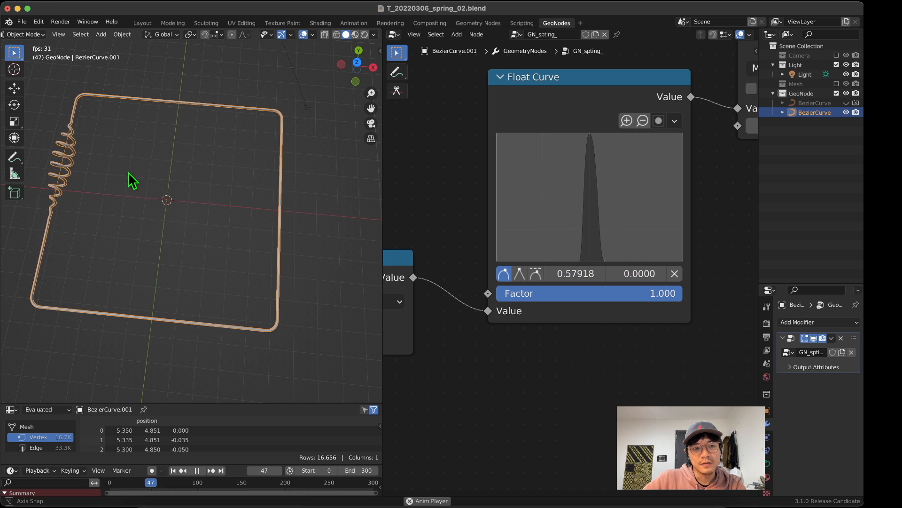
Step: Add a ColorRamp node below the Float Curve node
scroll(570, 251, "down", 2)
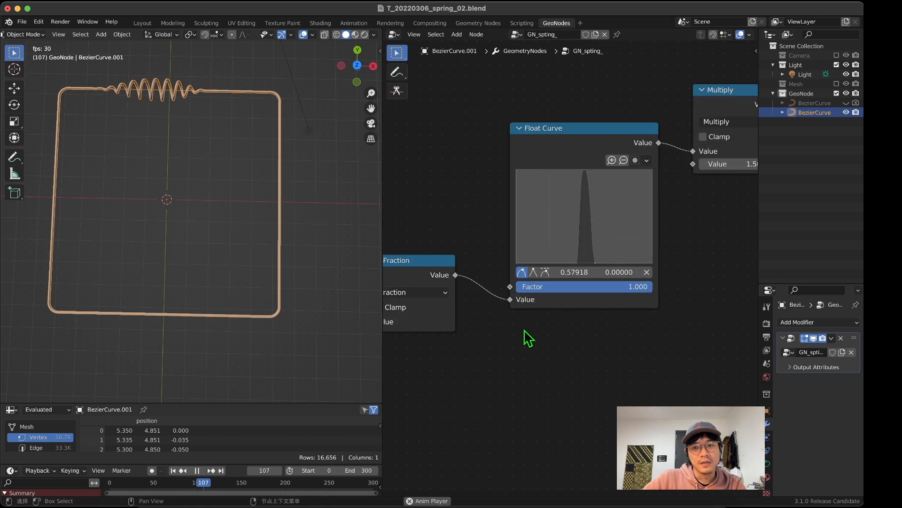
scroll(524, 330, "down", 2)
key("shift+a")
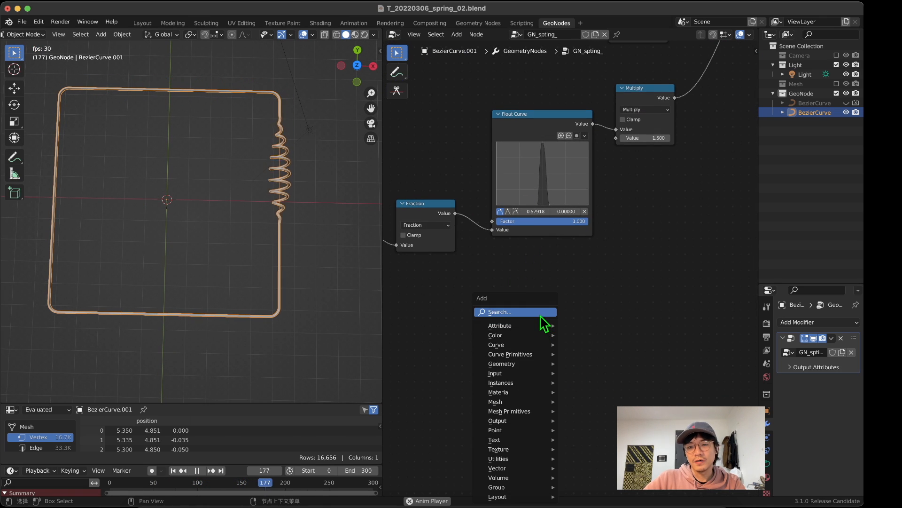
left_click(540, 313)
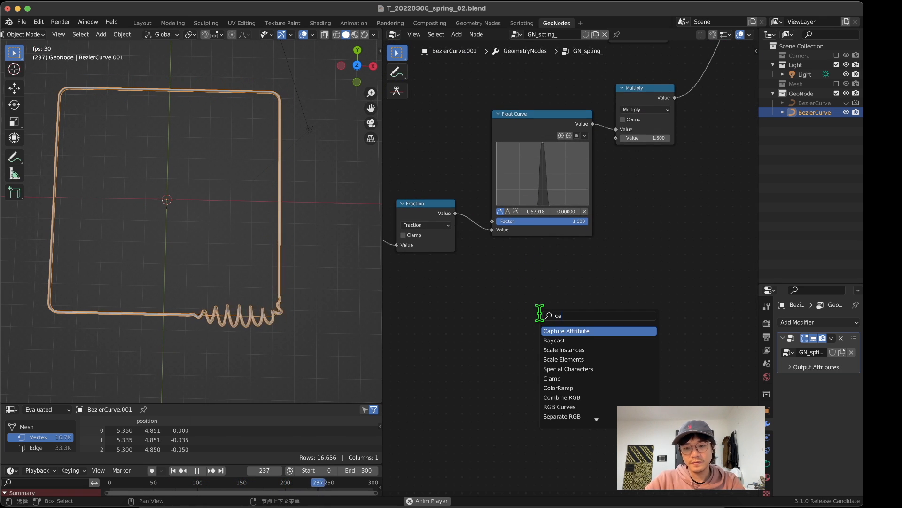
type("lor")
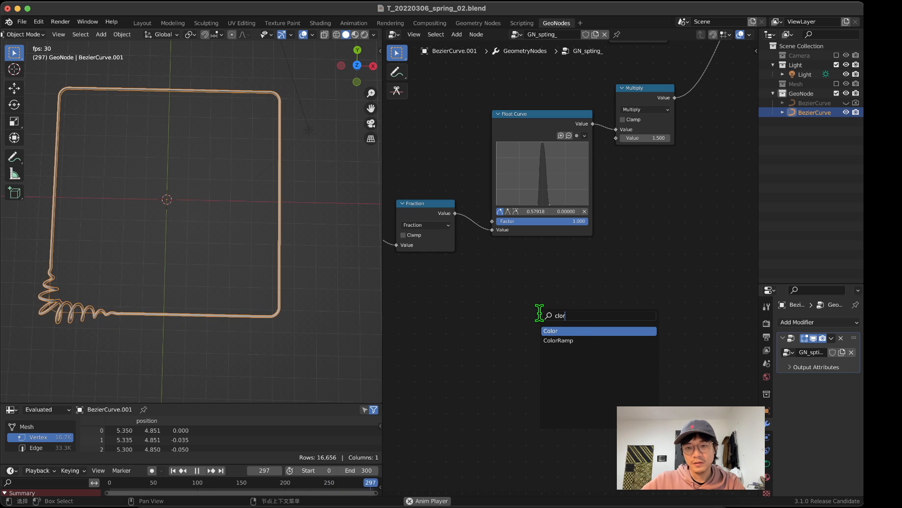
left_click(555, 340)
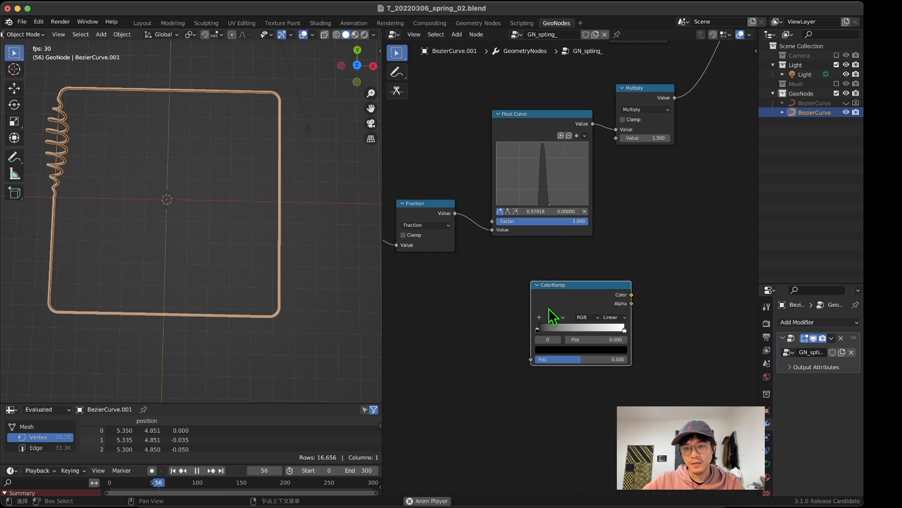
Step: Feed the Fraction output into the ColorRamp's Fac and the ColorRamp's Color into the first value of the Multiply node
left_click_drag(454, 212, 540, 362)
left_click_drag(610, 295, 565, 279)
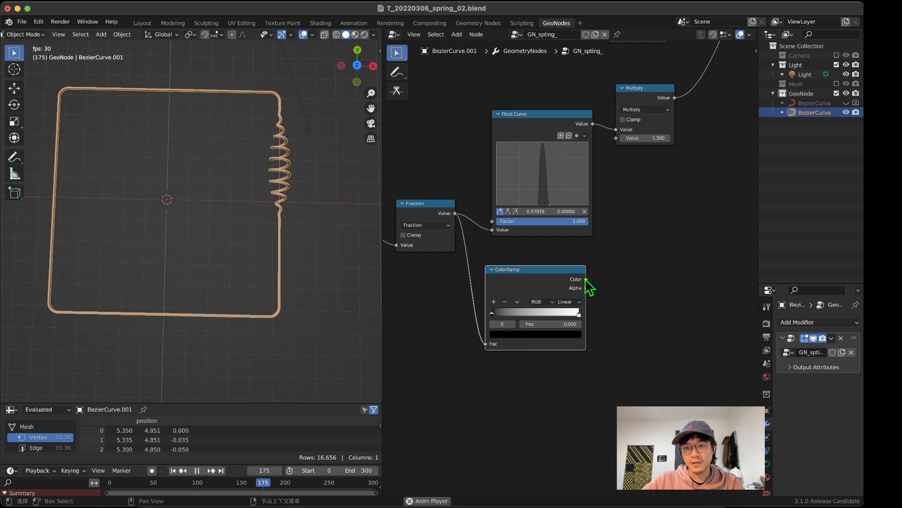
left_click_drag(620, 130, 618, 132)
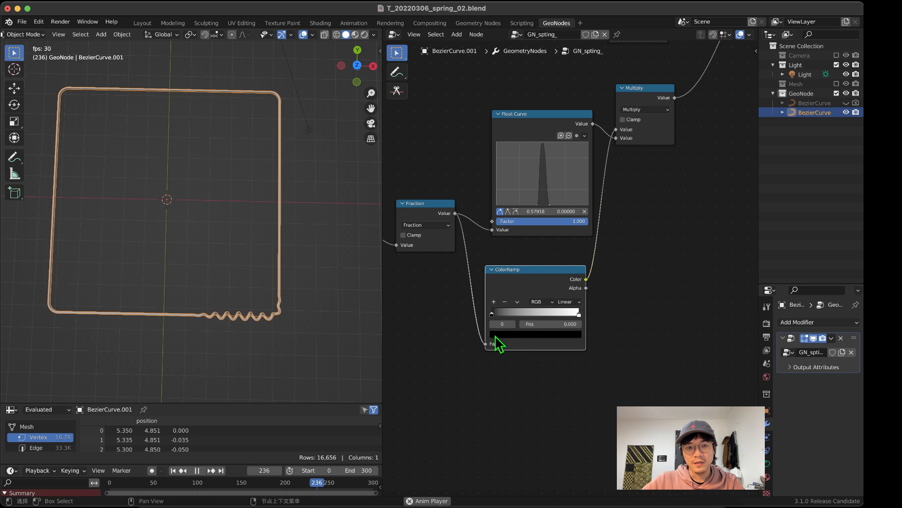
Step: Rearrange the ColorRamp into three stops and disconnect the Float Curve from the Multiply node
left_click_drag(493, 313, 534, 315)
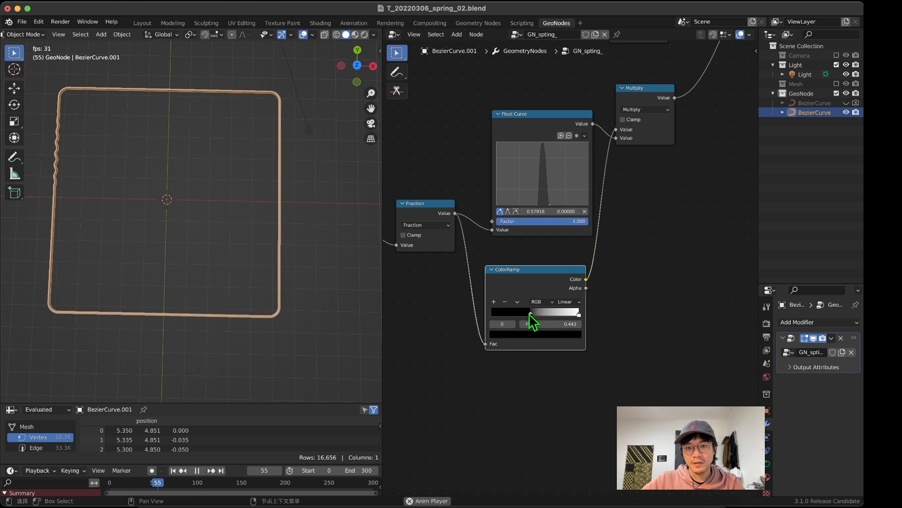
left_click_drag(529, 312, 523, 312)
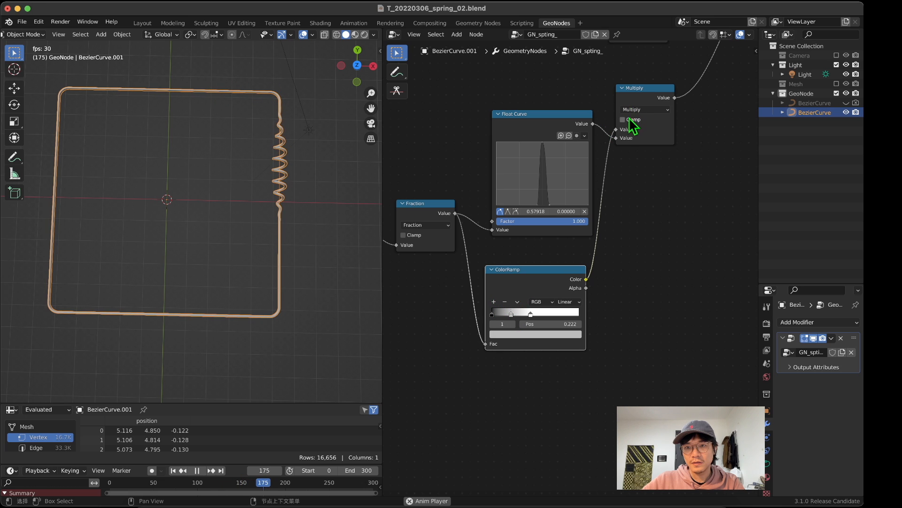
left_click_drag(616, 138, 612, 140)
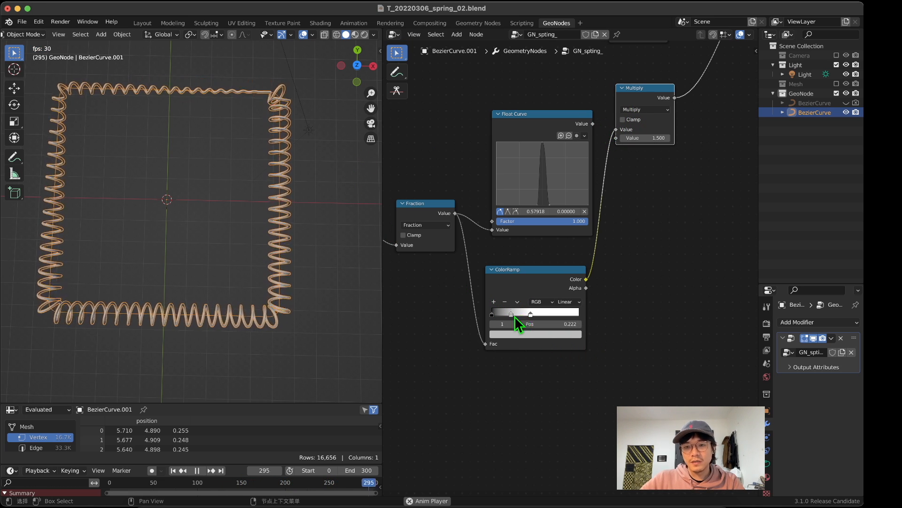
Step: Recolour the ColorRamp's last stop black and gather both black stops tightly around the white one, with the first at position 0.455
left_click_drag(512, 314, 601, 332)
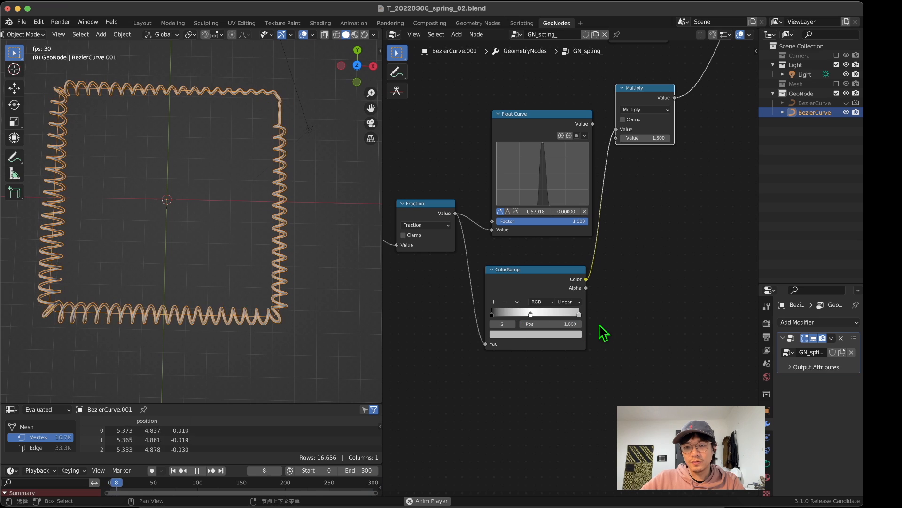
left_click(561, 334)
left_click_drag(564, 235, 559, 277)
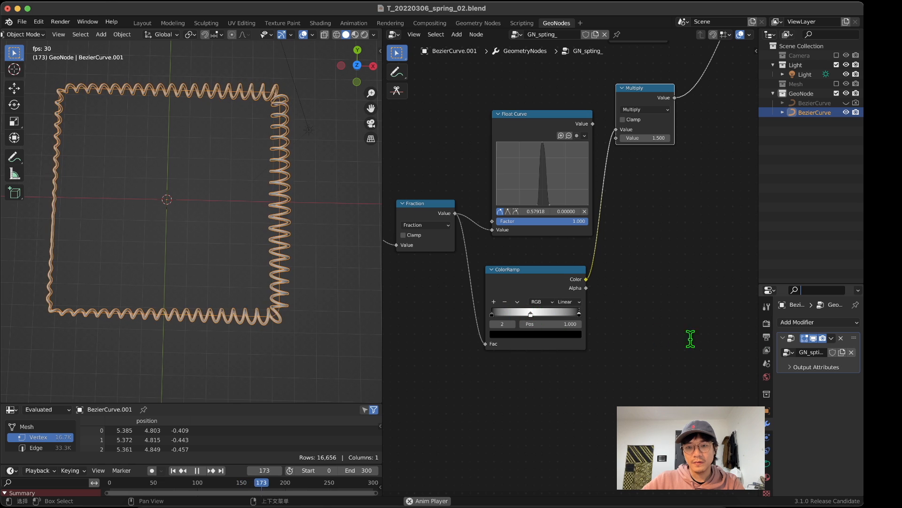
left_click_drag(533, 313, 521, 313)
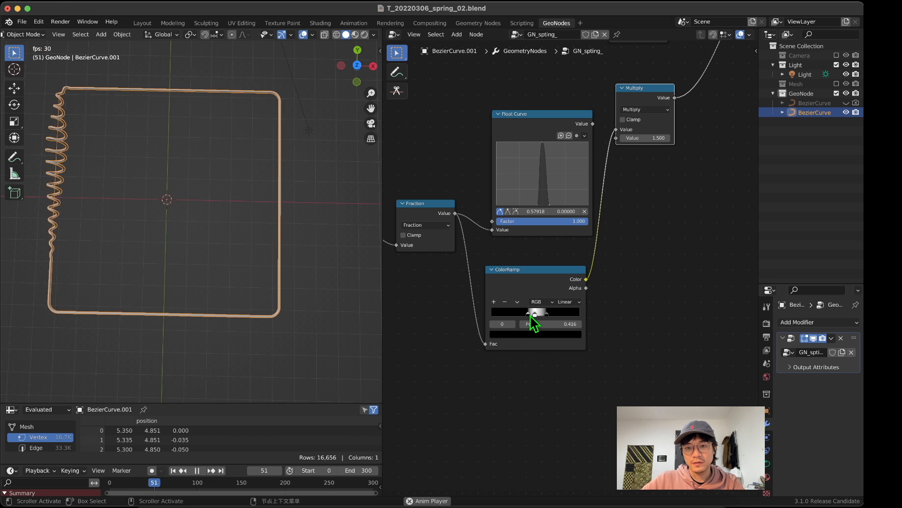
left_click_drag(545, 314, 540, 320)
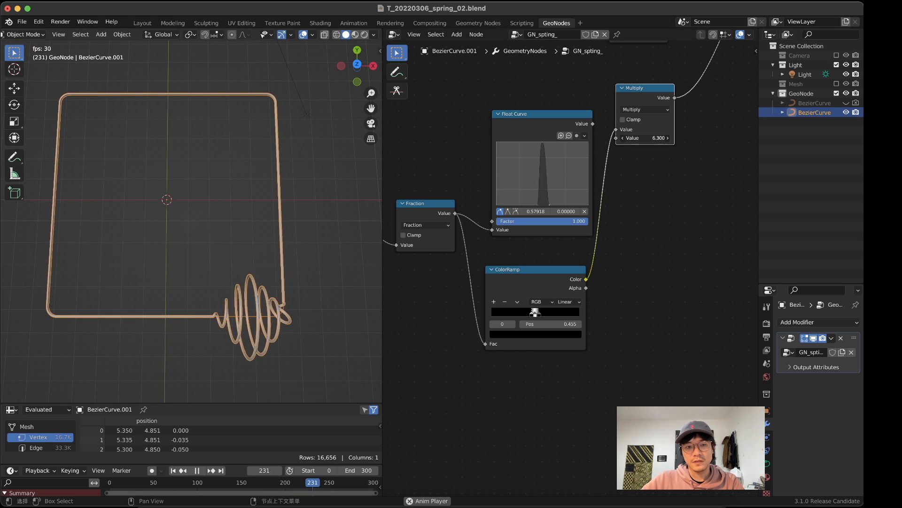
Step: Set the second value of the Multiply node after the ColorRamp to 3.700 and inspect the travelling coil in the viewport
left_click_drag(645, 139, 638, 138)
scroll(188, 188, "down", 3)
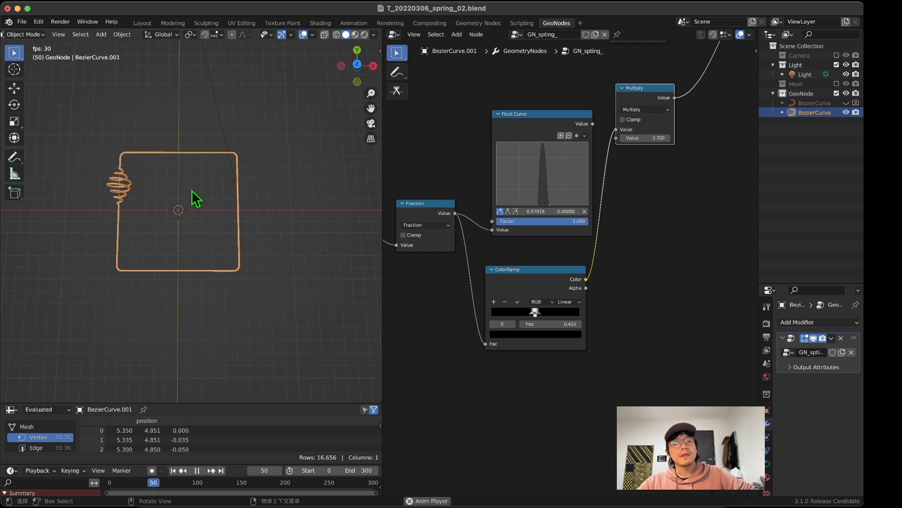
middle_click_drag(191, 190, 344, 124)
scroll(255, 199, "up", 4)
middle_click_drag(256, 199, 167, 244)
scroll(174, 187, "up", 1)
scroll(169, 244, "down", 1)
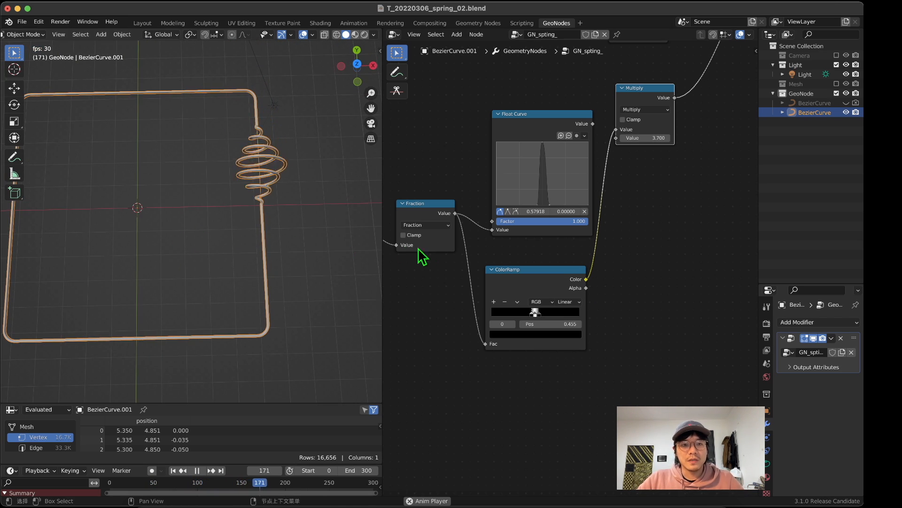
Step: Mute the Multiply node set to -10.300 that feeds the Add node, to stop the coil's rotation
scroll(452, 249, "down", 6)
scroll(608, 259, "up", 6)
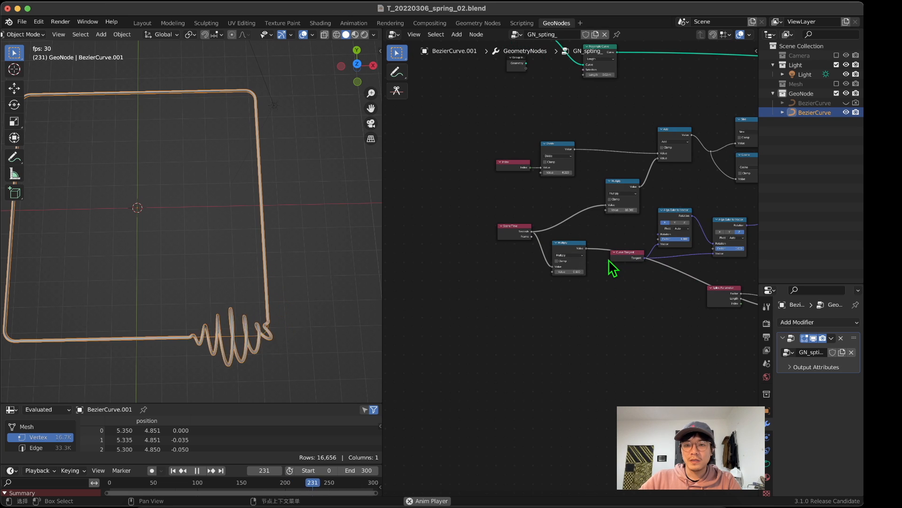
middle_click_drag(594, 201, 607, 255)
scroll(479, 269, "up", 2)
scroll(512, 315, "up", 10)
scroll(470, 282, "down", 2)
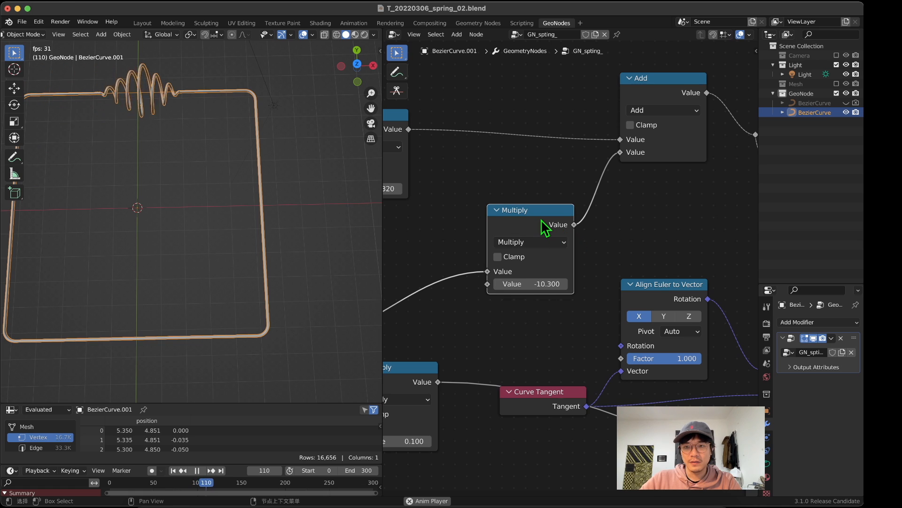
key("m")
scroll(540, 277, "down", 3)
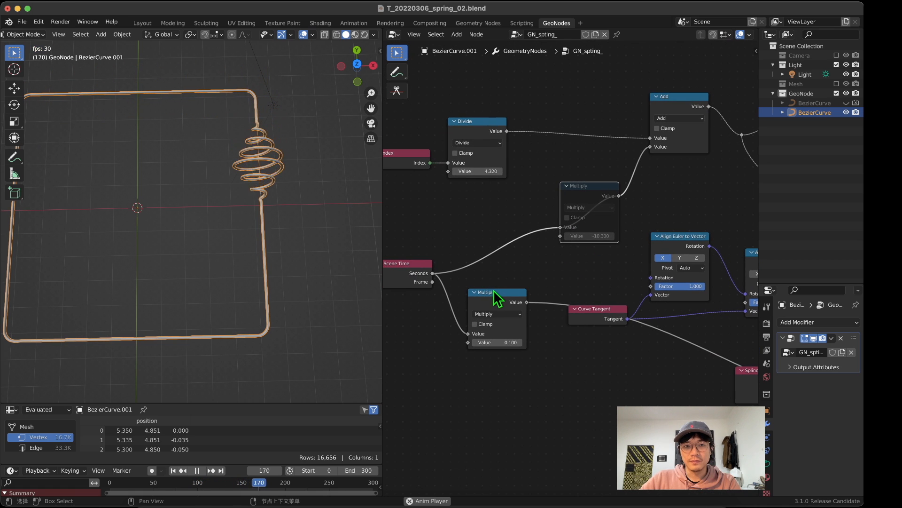
Step: Mute the Multiply node set to 0.100 and unmute it again
left_click(492, 296)
key("m")
middle_click_drag(493, 291, 525, 265)
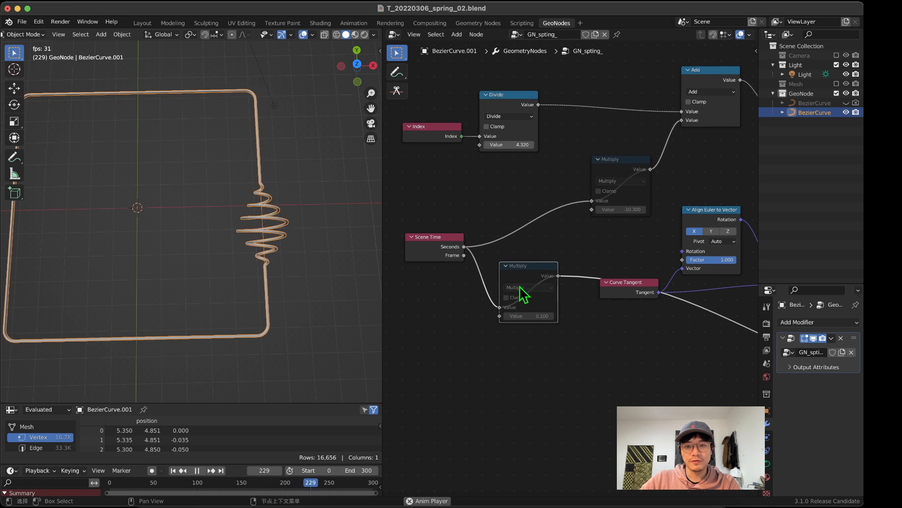
key("m")
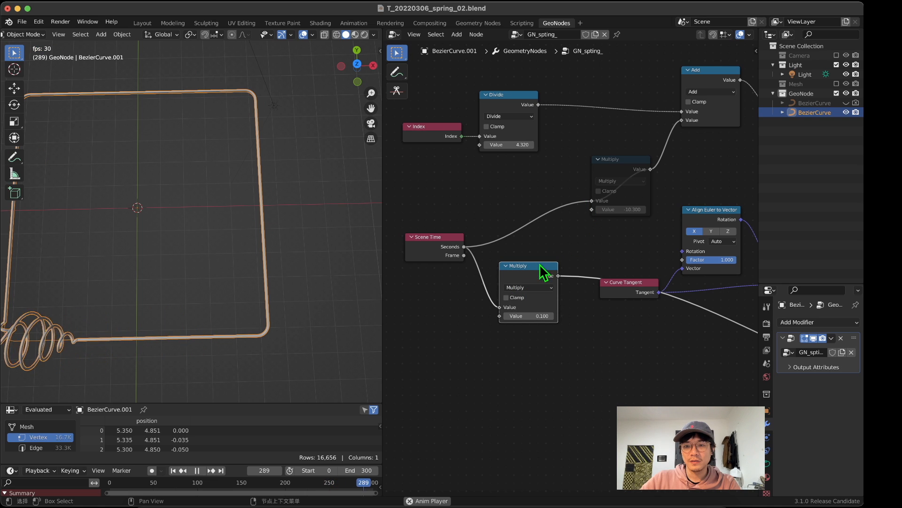
Step: Duplicate the Scene Time node, feed the copy's Seconds into the muted -10.300 Multiply node, and mute the copy
left_click_drag(455, 237, 455, 289)
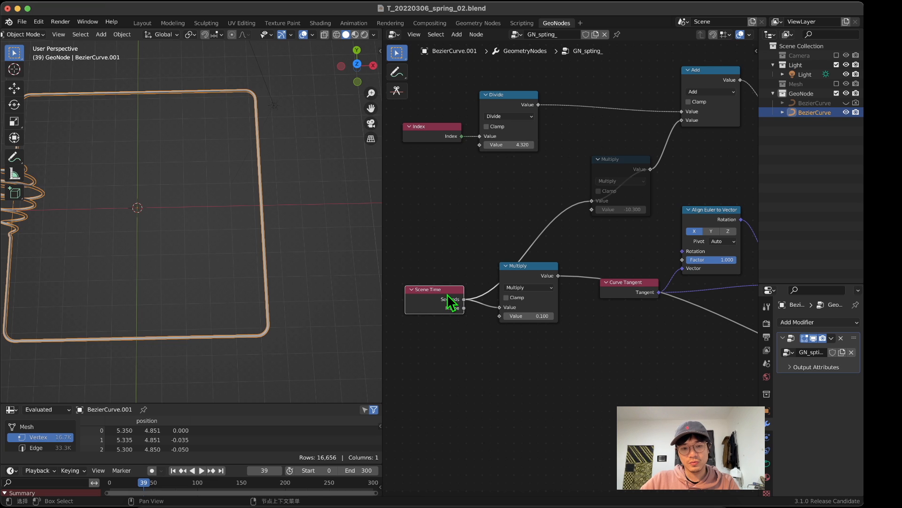
key("shift+d")
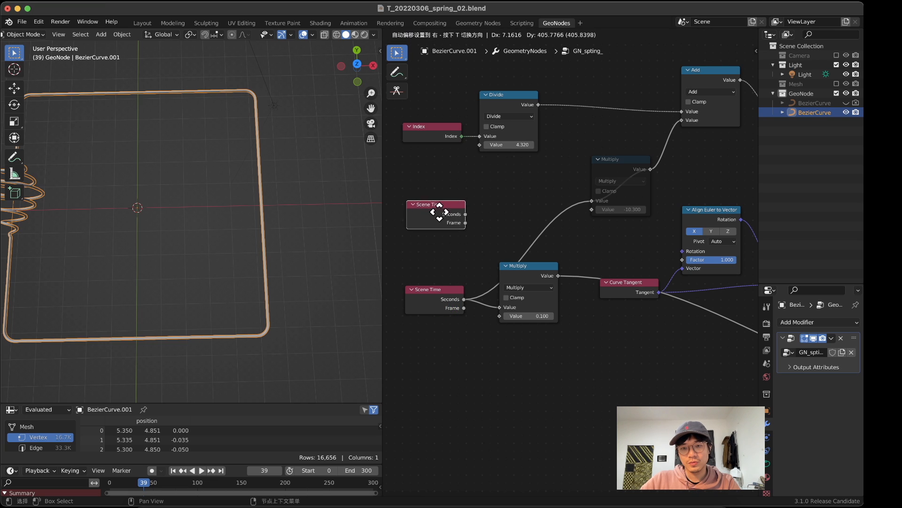
left_click_drag(557, 193, 618, 182)
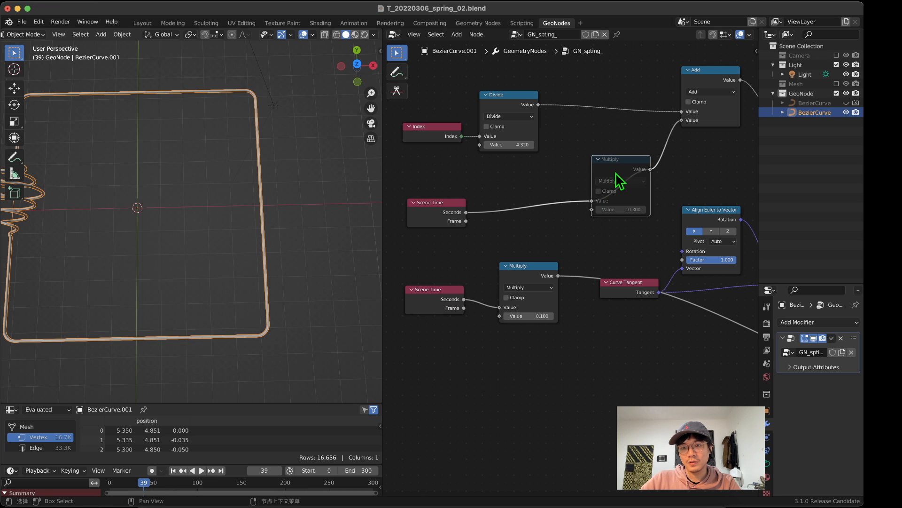
scroll(587, 237, "down", 3)
middle_click_drag(576, 236, 517, 218)
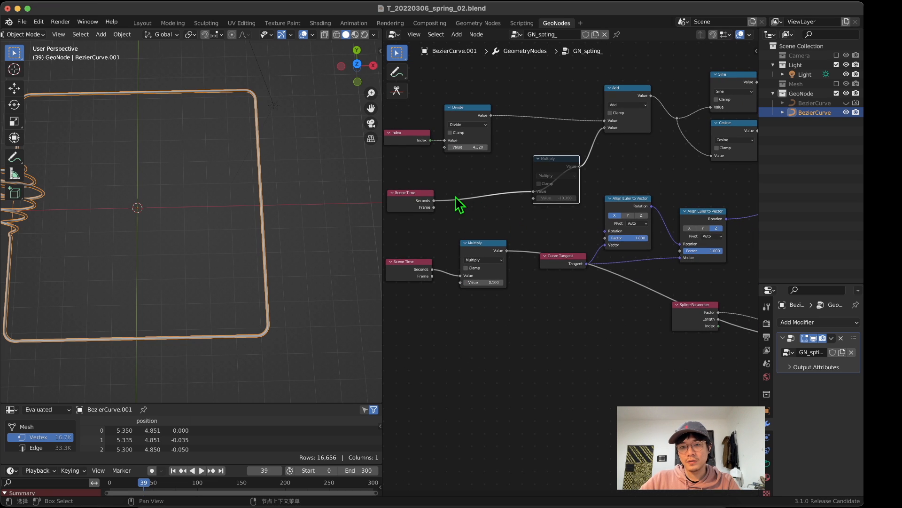
key("m")
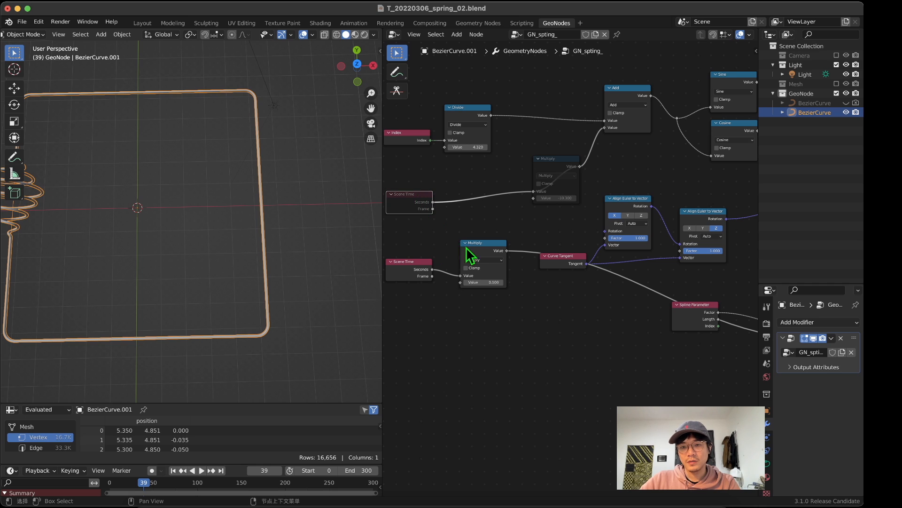
Step: Move the active Scene Time node and its 0.100 Multiply node together below the Spline Parameter node
left_click_drag(487, 251, 684, 375)
middle_click_drag(619, 340, 425, 274)
scroll(553, 289, "down", 4)
middle_click_drag(553, 289, 515, 302)
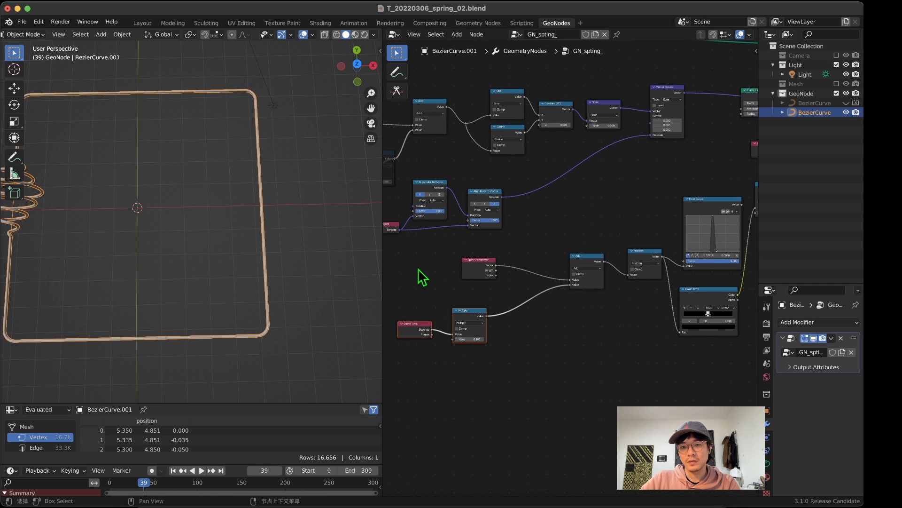
Step: Shift the Spline Parameter, Add, Fraction, Multiply and Scene Time nodes down to tidy the travel branch
left_click_drag(461, 310, 661, 376)
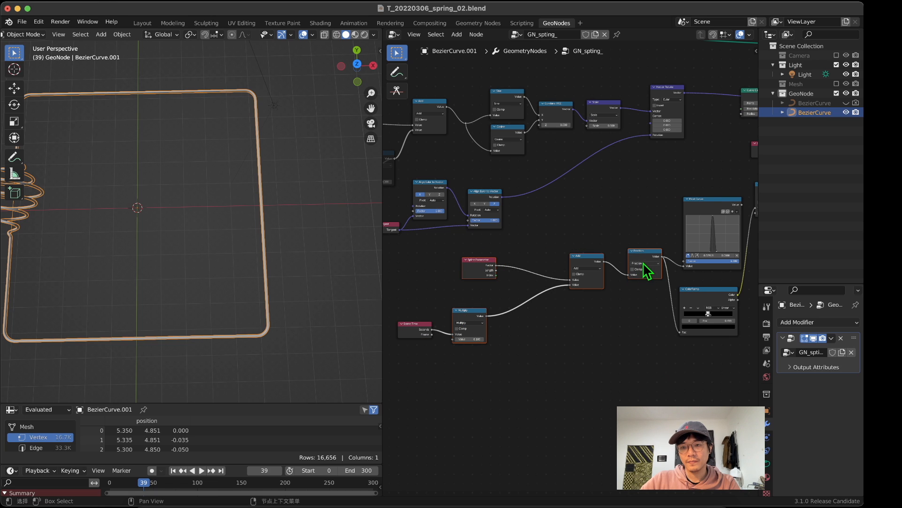
left_click_drag(643, 262, 642, 283)
left_click_drag(424, 332, 435, 360)
Step: Move the unused Float Curve node up clear of the ColorRamp and collapse it
middle_click_drag(552, 351, 443, 380)
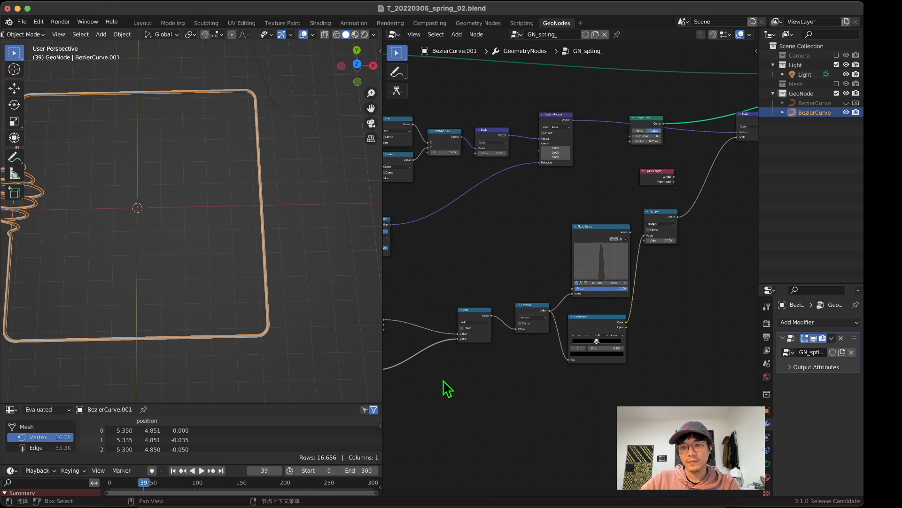
scroll(579, 266, "up", 5)
left_click_drag(628, 216, 617, 227)
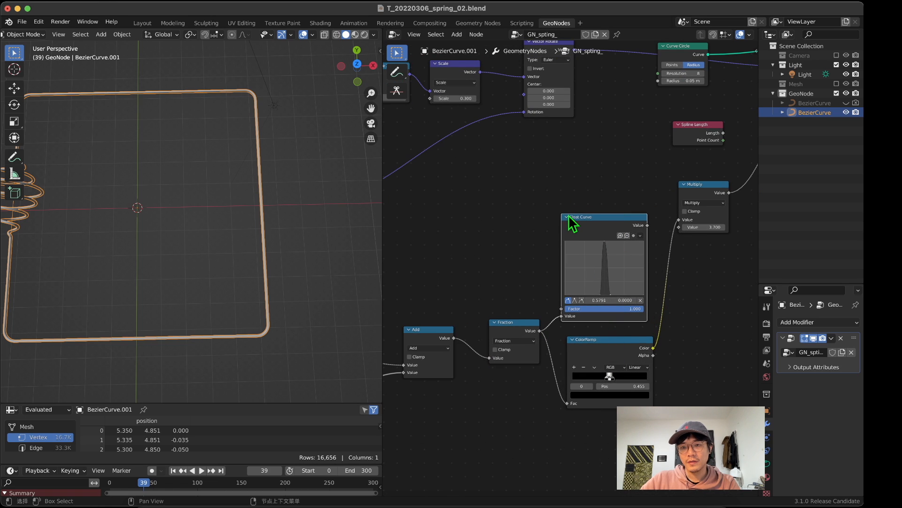
middle_click_drag(306, 262, 219, 189)
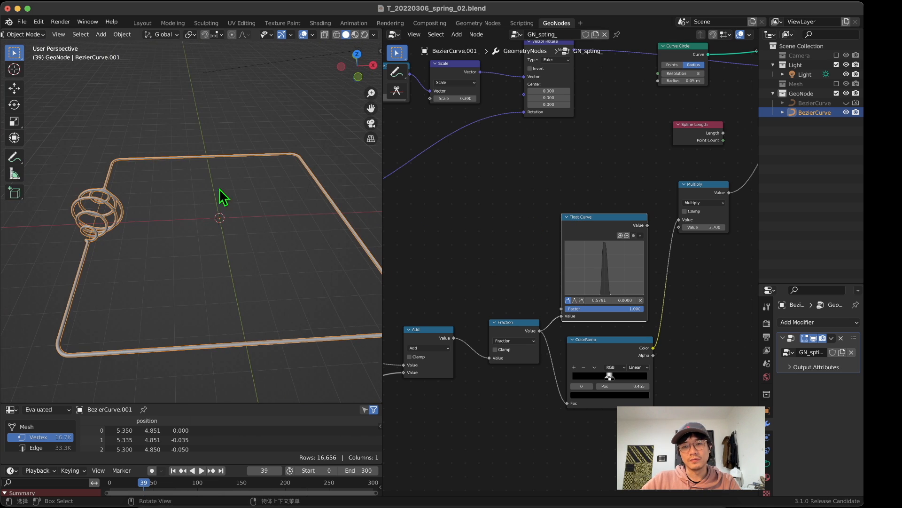
left_click(567, 217)
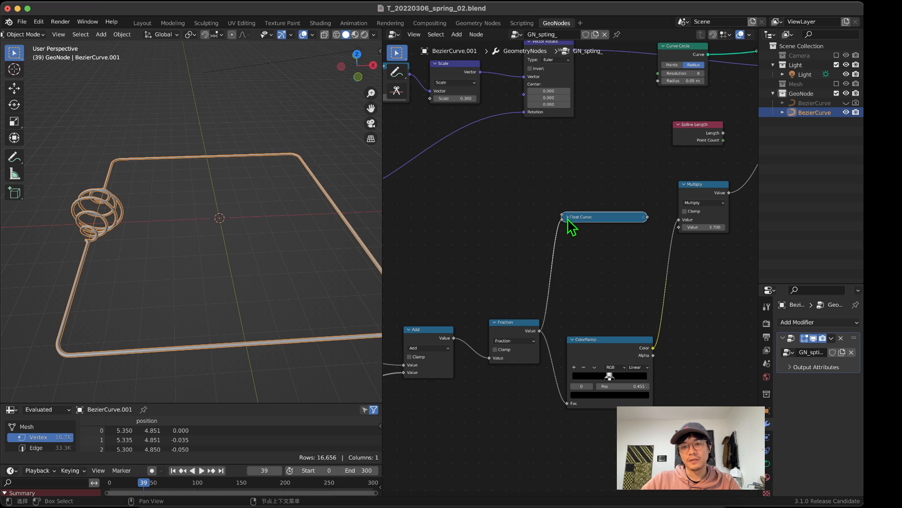
Step: Regroup the Fraction, collapsed Float Curve, ColorRamp and 3.700 Multiply nodes close together
left_click_drag(586, 340, 583, 301)
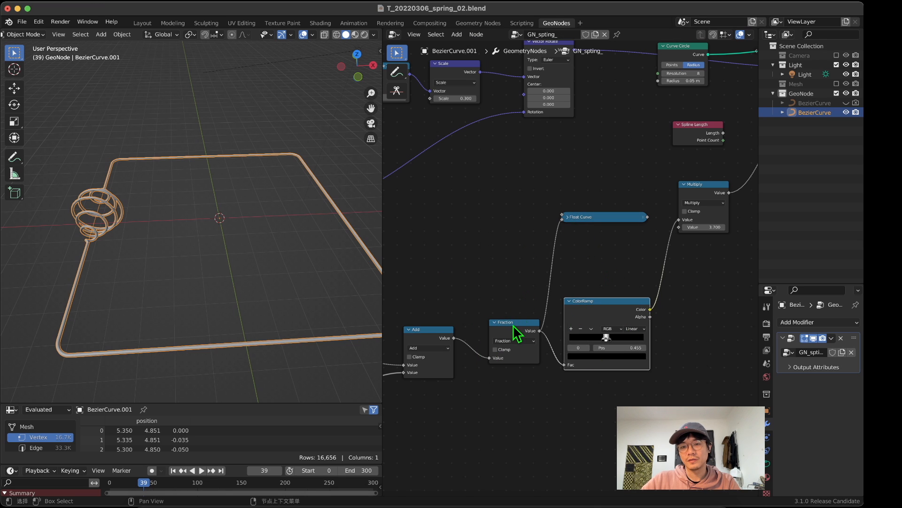
left_click_drag(512, 325, 510, 329)
left_click_drag(598, 218, 597, 278)
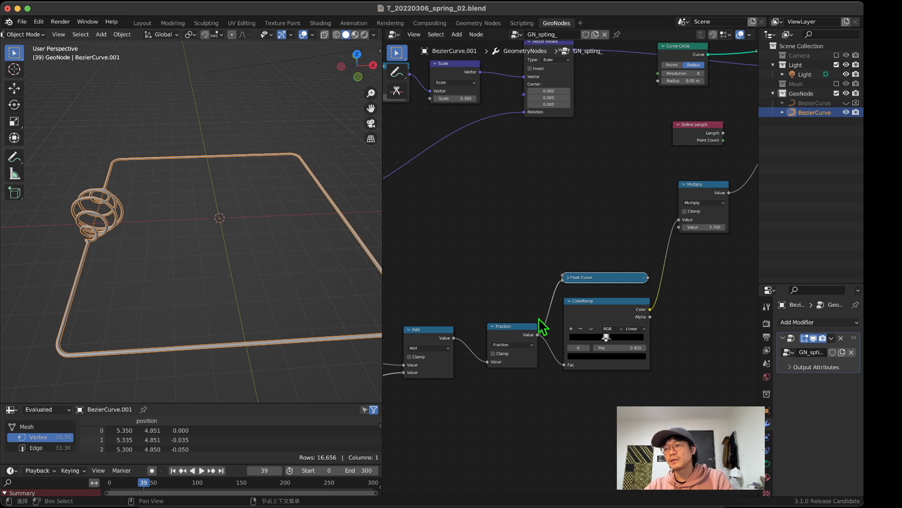
scroll(514, 246, "down", 2)
middle_click_drag(513, 245, 466, 267)
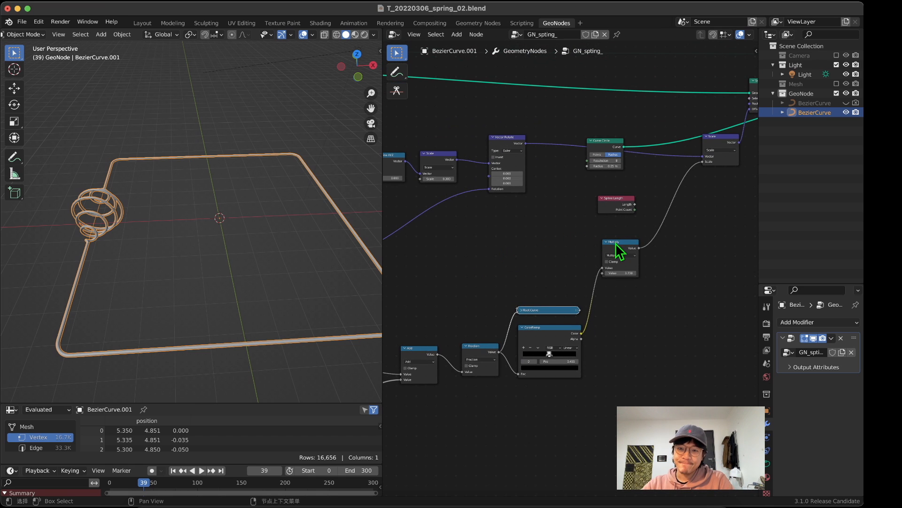
left_click_drag(624, 250, 621, 305)
Step: Move the Curve Circle node to just below the Curve to Mesh node it feeds
middle_click_drag(574, 201, 563, 255)
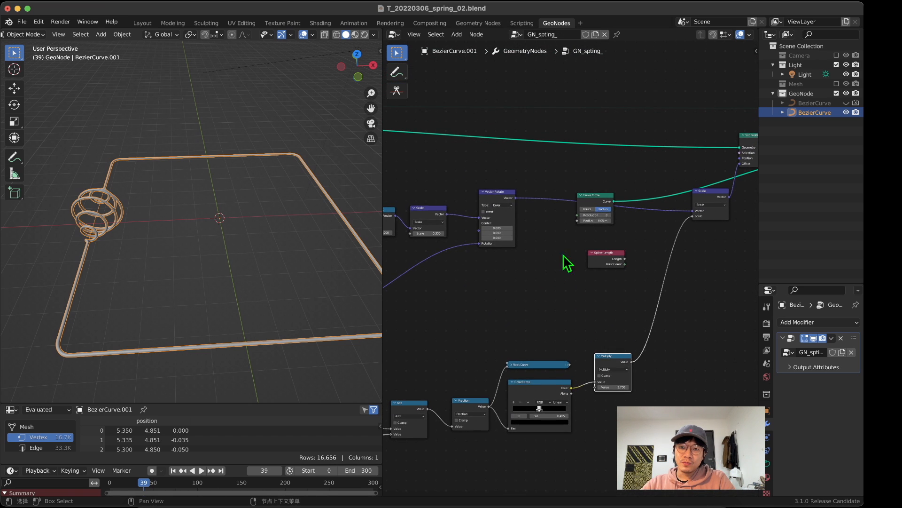
left_click_drag(597, 201, 683, 172)
middle_click_drag(683, 171, 489, 187)
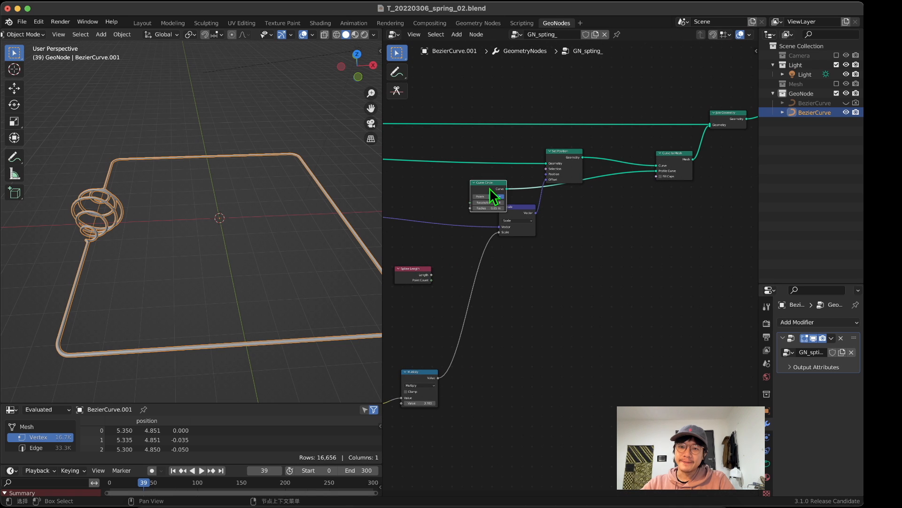
left_click_drag(489, 187, 637, 206)
scroll(651, 215, "up", 4)
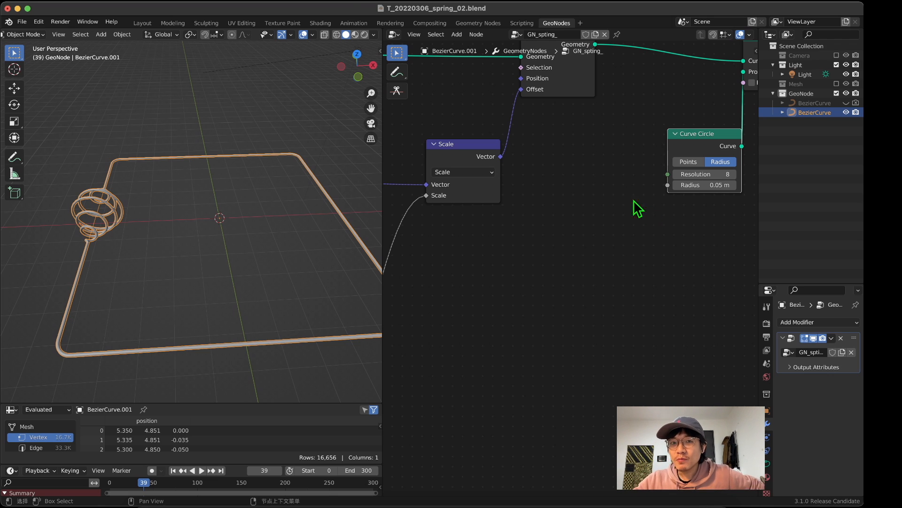
Step: Try a Curve Circle radius of 0.25 m on the spring, and return it to 0.05 m
scroll(648, 190, "up", 2)
middle_click_drag(649, 190, 499, 245)
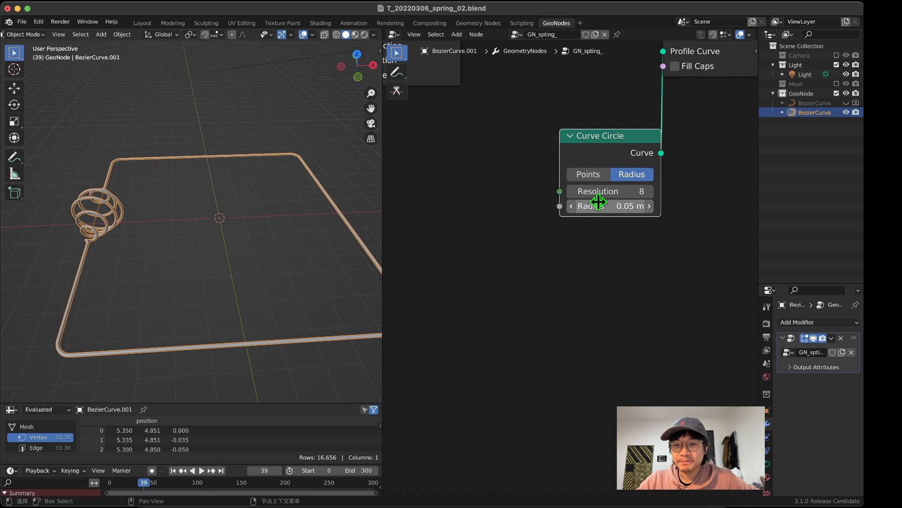
left_click_drag(611, 206, 630, 206)
middle_click_drag(282, 221, 161, 221)
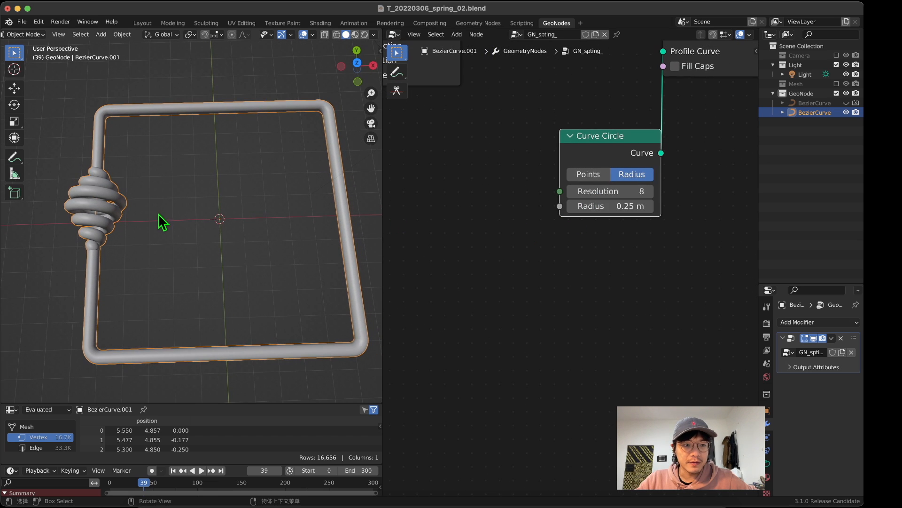
left_click_drag(585, 209, 571, 208)
middle_click_drag(338, 281, 315, 212)
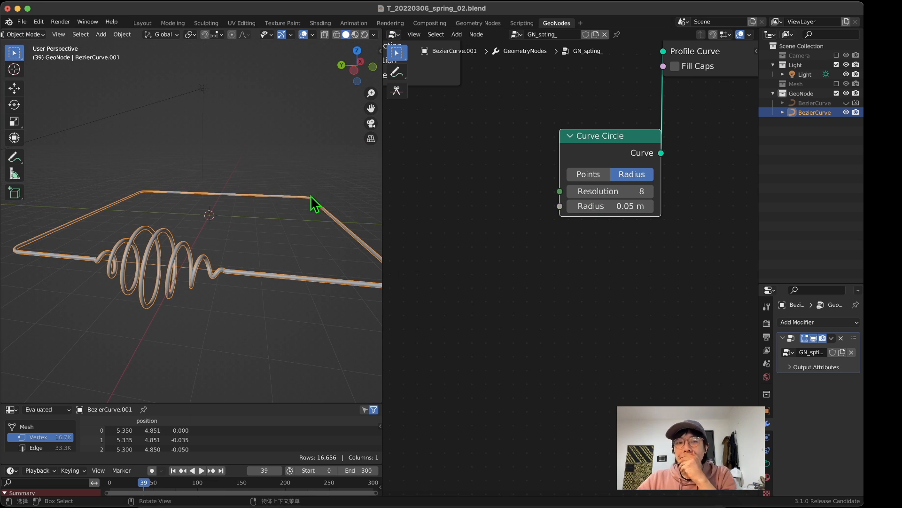
middle_click_drag(228, 260, 162, 280)
Step: Disconnect the 3.700 Multiply node from the Scale input of the Scale node feeding Set Position's Offset
scroll(500, 258, "down", 15)
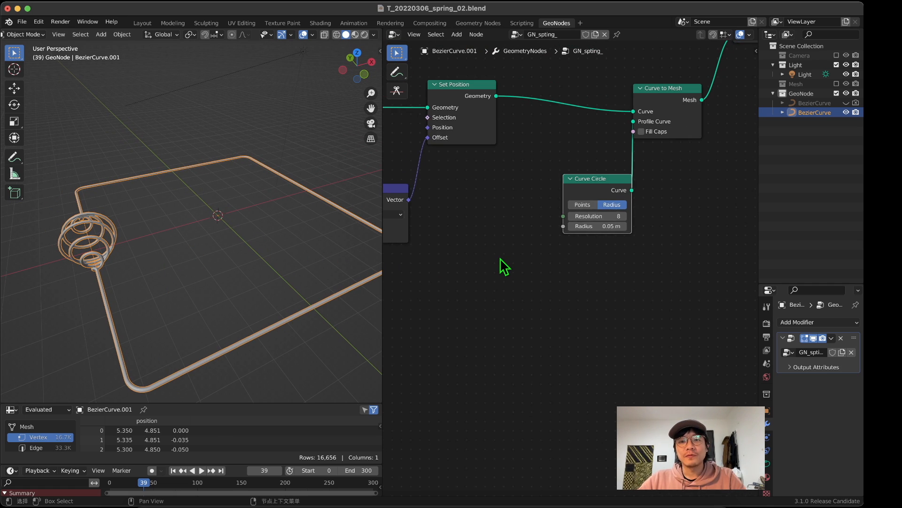
middle_click_drag(507, 252, 631, 182)
scroll(560, 248, "up", 5)
middle_click_drag(571, 231, 565, 240)
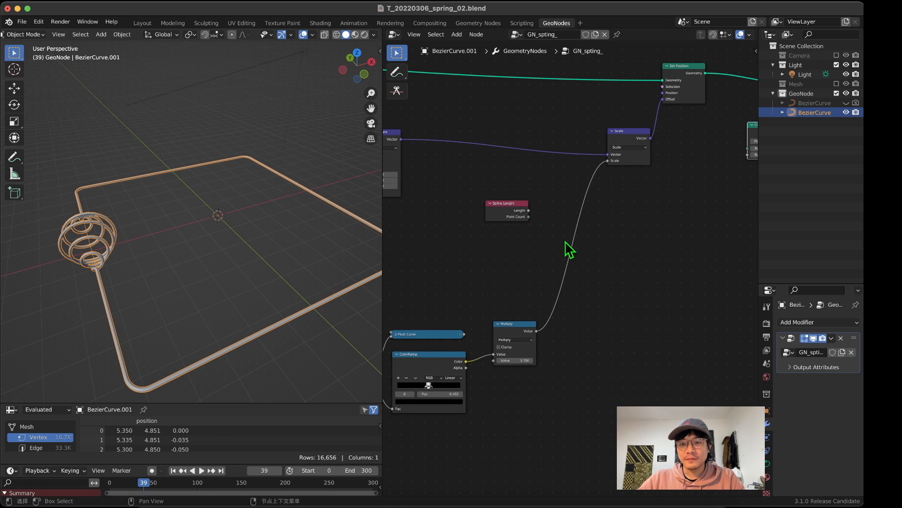
left_click_drag(607, 160, 596, 210)
middle_click_drag(596, 210, 575, 235)
middle_click_drag(373, 258, 347, 282)
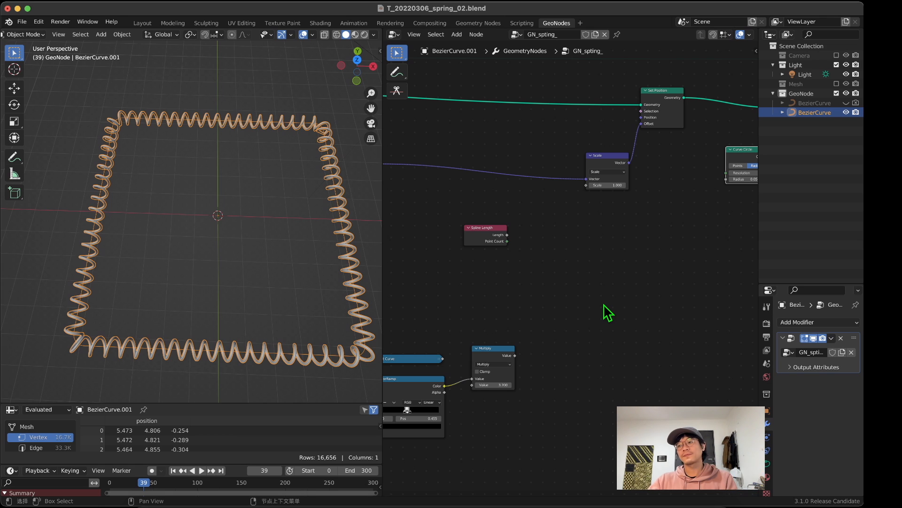
middle_click_drag(343, 226, 210, 244)
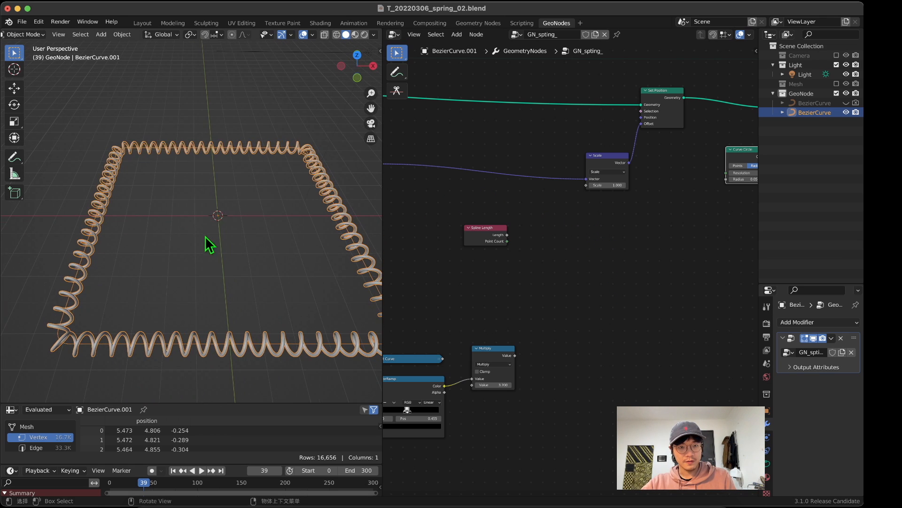
Step: Reposition the disconnected Scale node to the lower left of the Set Position node
mouse_move(593, 186)
left_mouse_down()
mouse_move(626, 185)
mouse_move(604, 185)
left_mouse_up()
middle_click_drag(584, 216, 553, 251)
left_click_drag(583, 191, 542, 184)
middle_click_drag(557, 255, 580, 264)
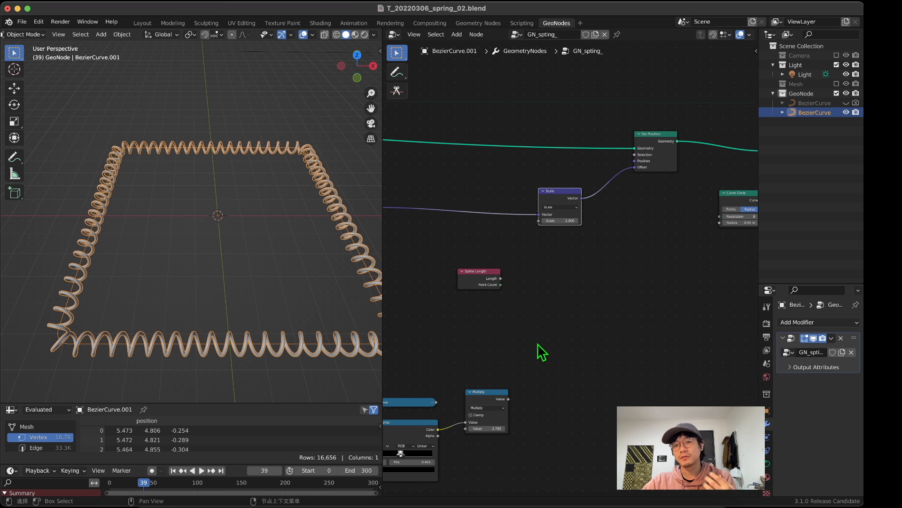
middle_click_drag(527, 281, 541, 348)
left_click_drag(674, 201, 673, 189)
left_click_drag(577, 258, 602, 245)
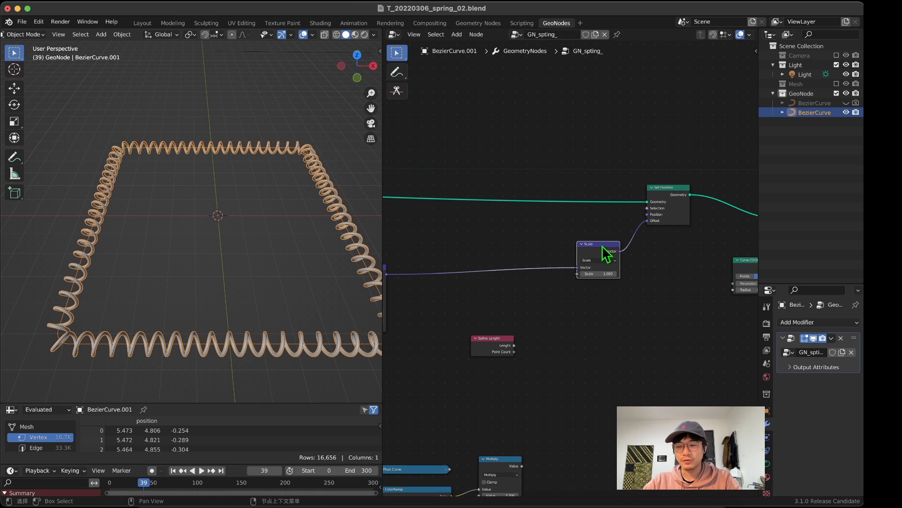
Step: Add a UV Sphere to the scene in the middle of the coiled square
scroll(565, 274, "up", 3)
middle_click_drag(565, 273, 477, 352)
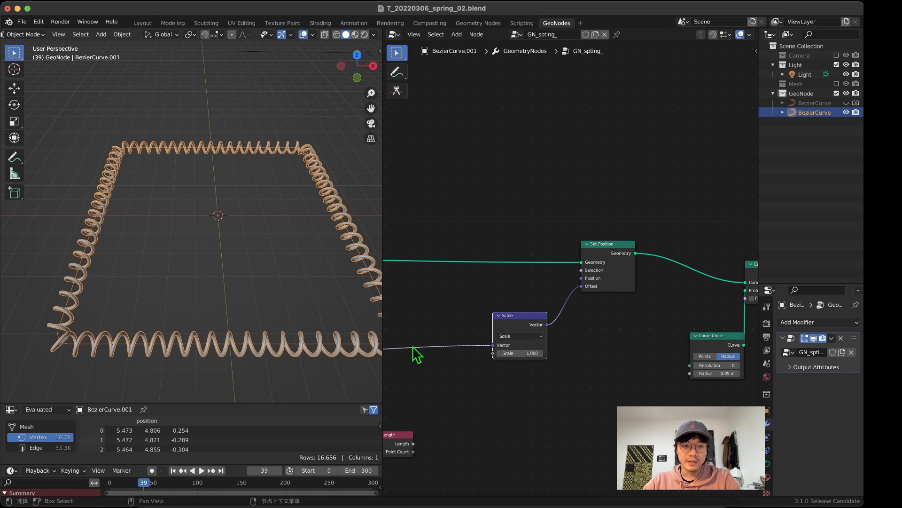
middle_click_drag(241, 220, 248, 268)
scroll(548, 250, "down", 2)
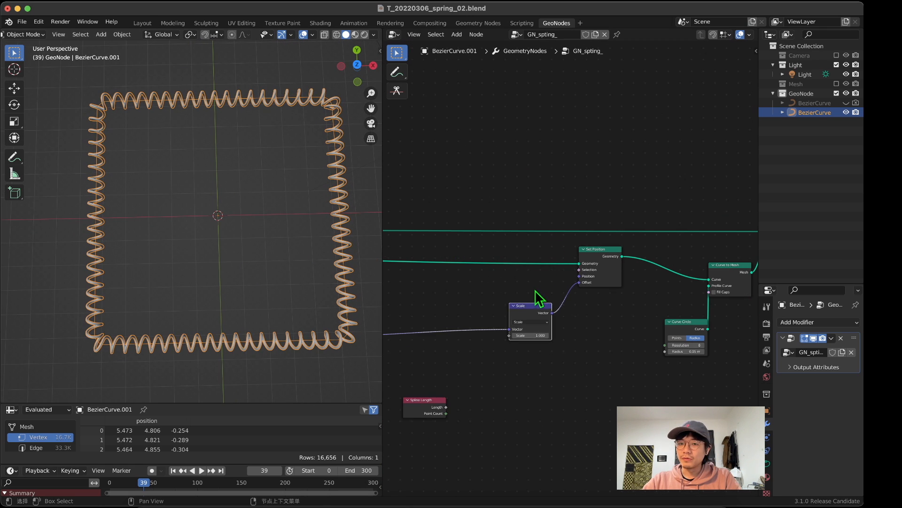
middle_click_drag(535, 289, 622, 215)
middle_click_drag(231, 197, 225, 195, "alt")
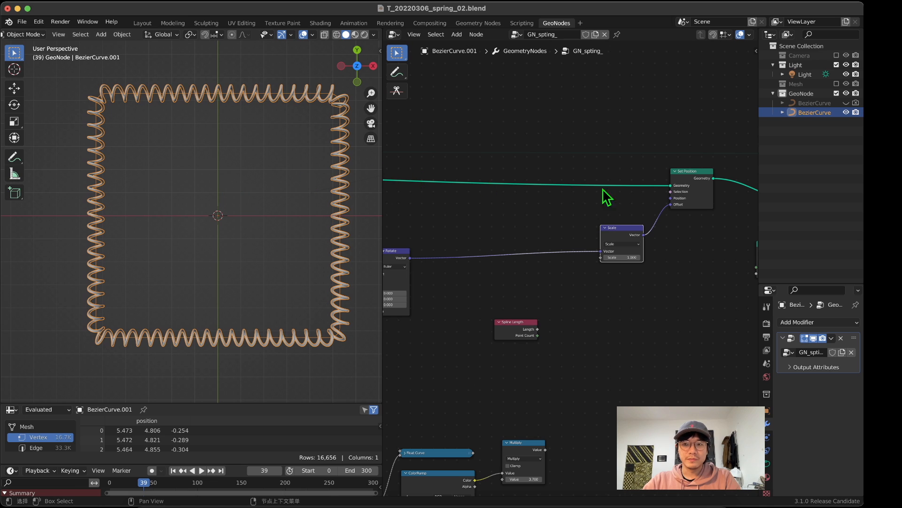
middle_click_drag(492, 143, 461, 259)
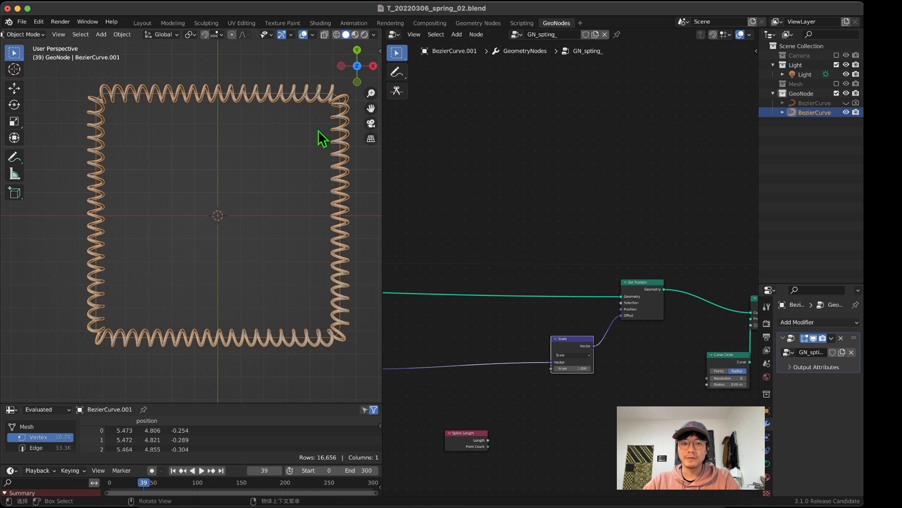
key("shift+a")
mouse_move(221, 172)
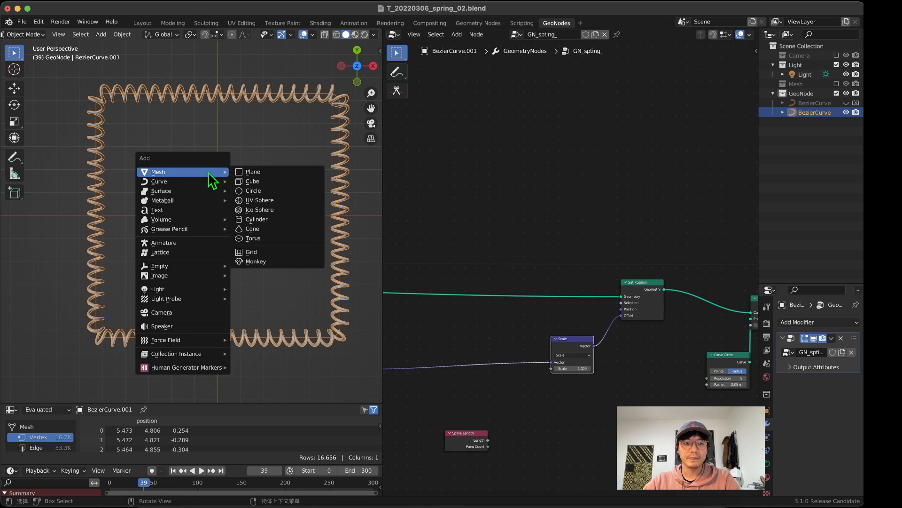
left_click(252, 201)
middle_click_drag(261, 214, 274, 172)
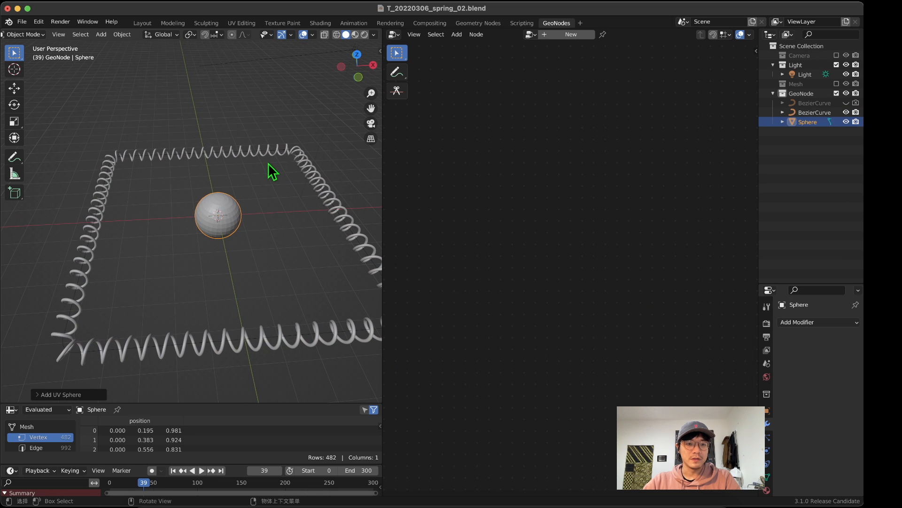
Step: Move the sphere to just outside the coiled square on its positive X side
middle_click_drag(265, 211, 234, 210)
key("g")
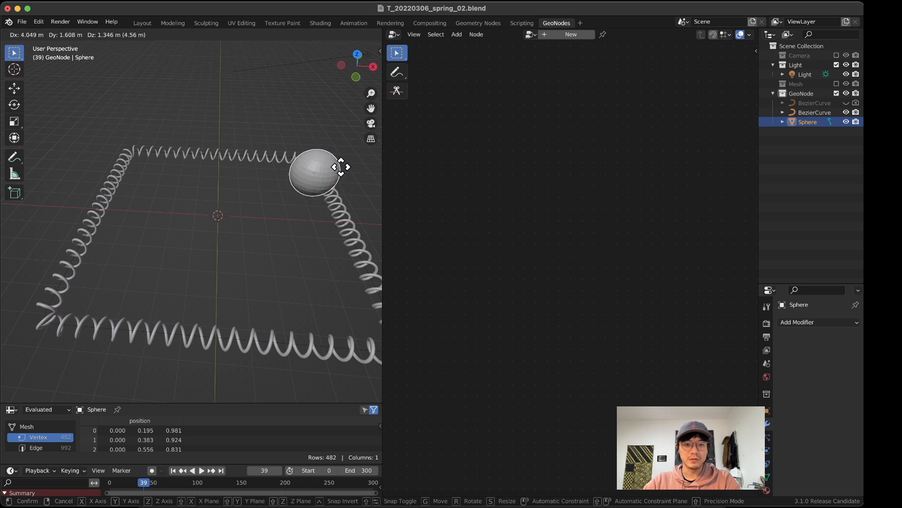
left_click(356, 184)
middle_click_drag(356, 183, 187, 243)
key("g")
left_click(360, 194)
key("g")
left_click(316, 224)
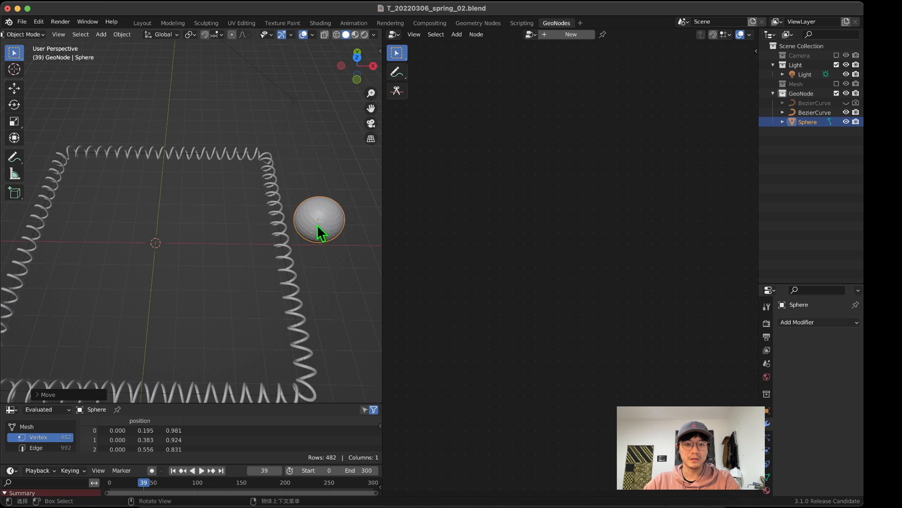
middle_click_drag(317, 224, 306, 246)
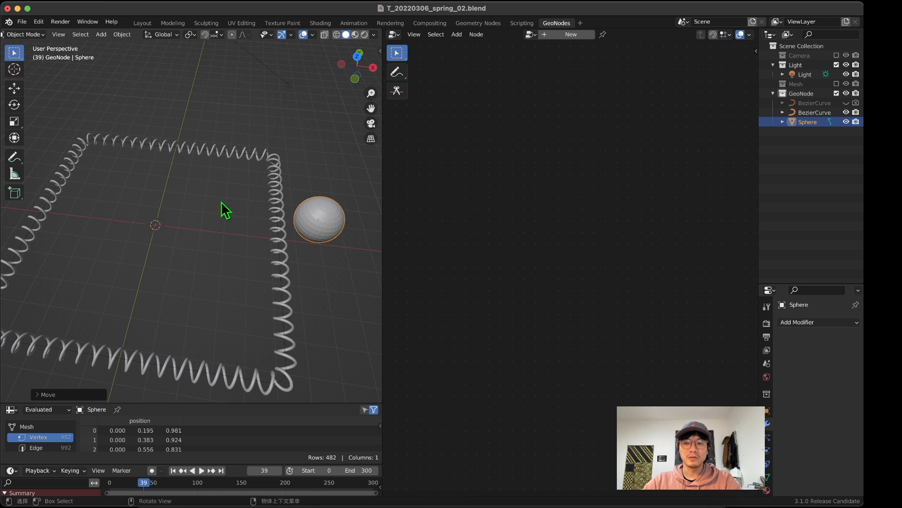
mouse_move(304, 240)
middle_mouse_down()
mouse_move(292, 233)
mouse_move(300, 240)
middle_mouse_up()
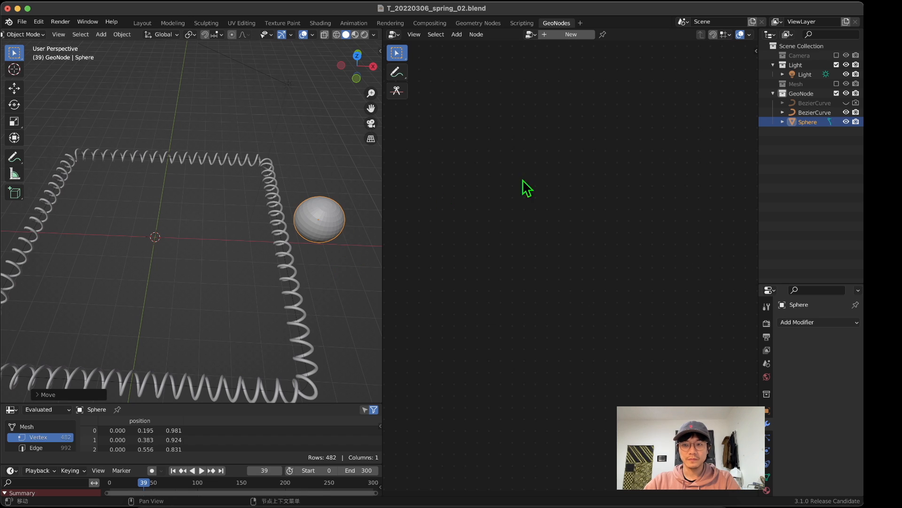
Step: Pin the node tree of BezierCurve.001 and bring the Sphere into it as an Object Info node
left_click(814, 112)
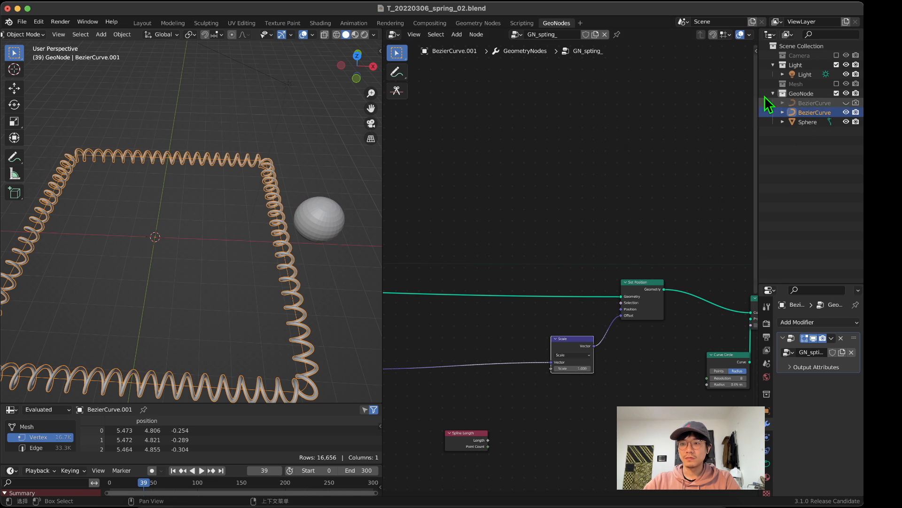
left_click(617, 34)
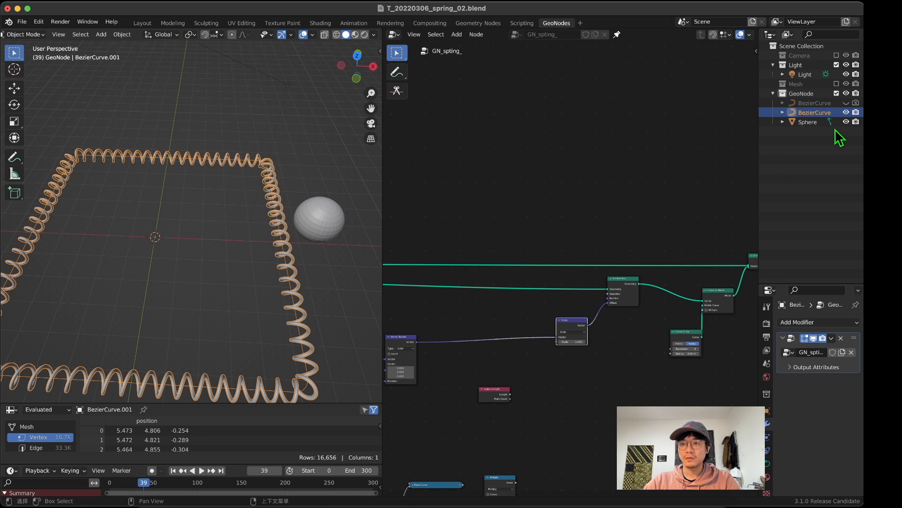
left_click(809, 122)
left_click_drag(808, 122, 557, 216)
scroll(563, 295, "down", 4)
Step: Move the Object Info node down below the Scale node's input link and shift Spline Length out of the way
middle_click_drag(562, 303, 543, 161)
left_click_drag(542, 59, 515, 295)
left_click_drag(472, 256, 627, 301)
left_click_drag(526, 310, 467, 267)
scroll(494, 315, "up", 6)
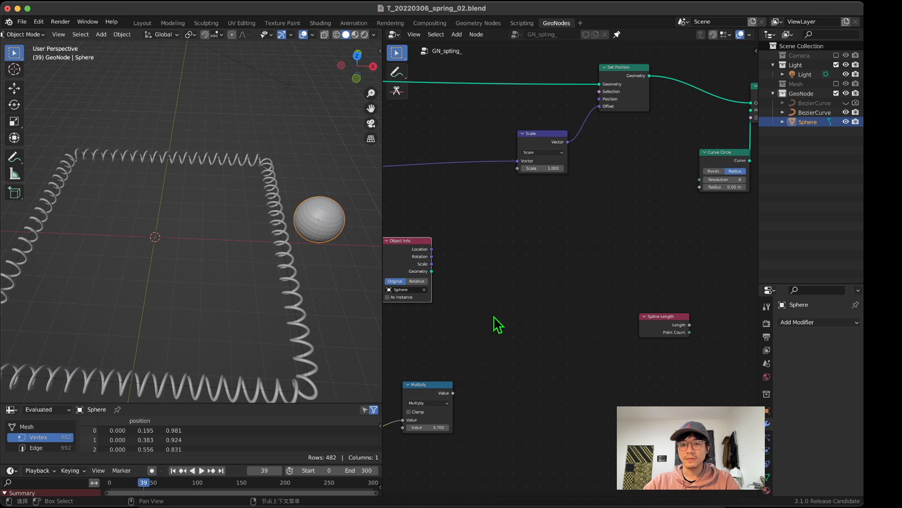
Step: Switch the sphere's Object Info node to Relative and adjust its place above the Multiply node
scroll(611, 216, "down", 6)
middle_click_drag(493, 316, 576, 294)
scroll(634, 306, "up", 4)
left_click(635, 307)
scroll(634, 306, "up", 3)
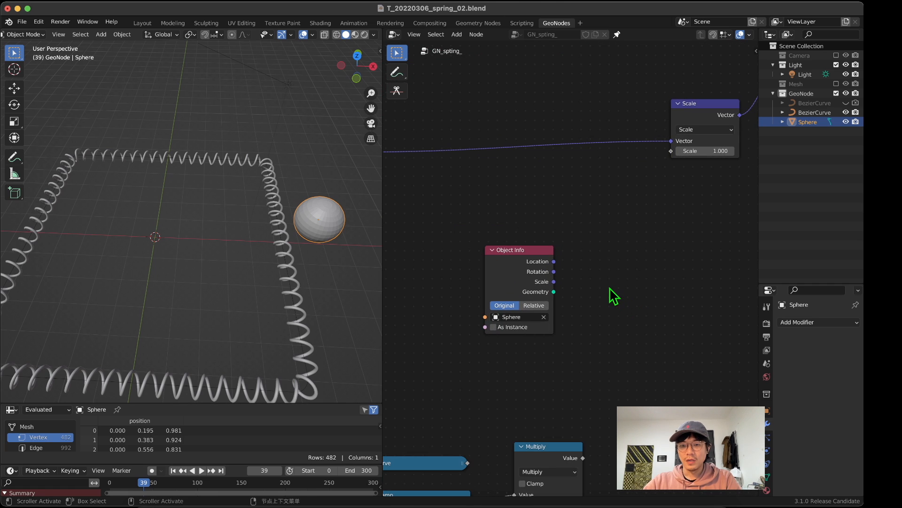
left_click(534, 311)
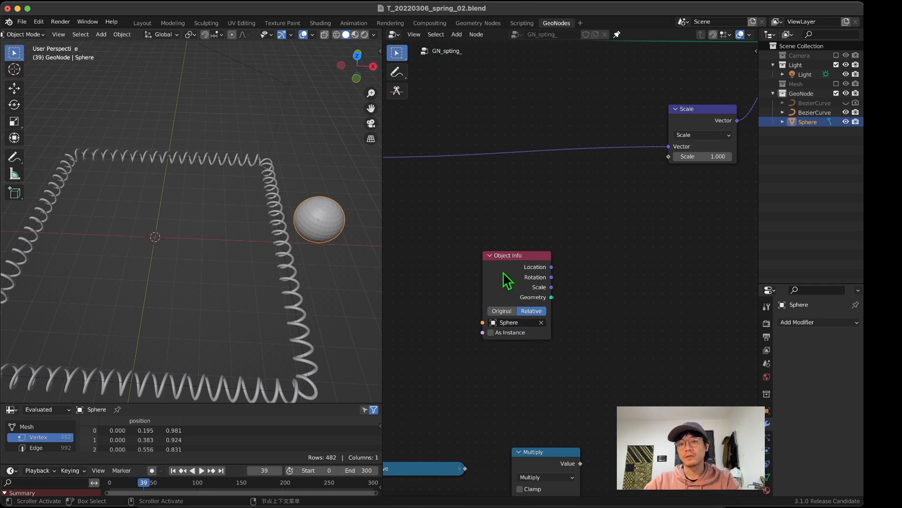
left_click_drag(523, 314, 512, 282)
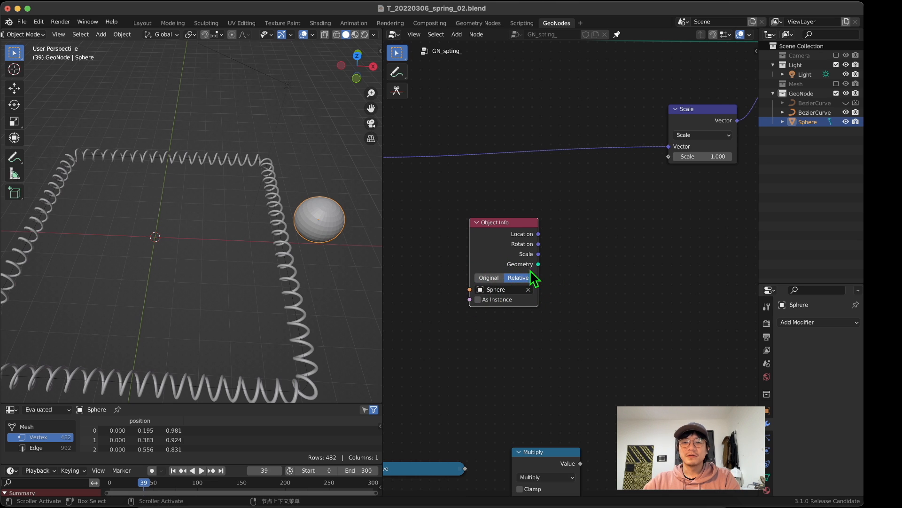
middle_click_drag(575, 285, 625, 319)
left_click_drag(514, 245, 502, 250)
Step: Add a Geometry Proximity node beside the sphere's Object Info node
scroll(537, 229, "down", 3)
middle_click_drag(586, 308, 507, 263)
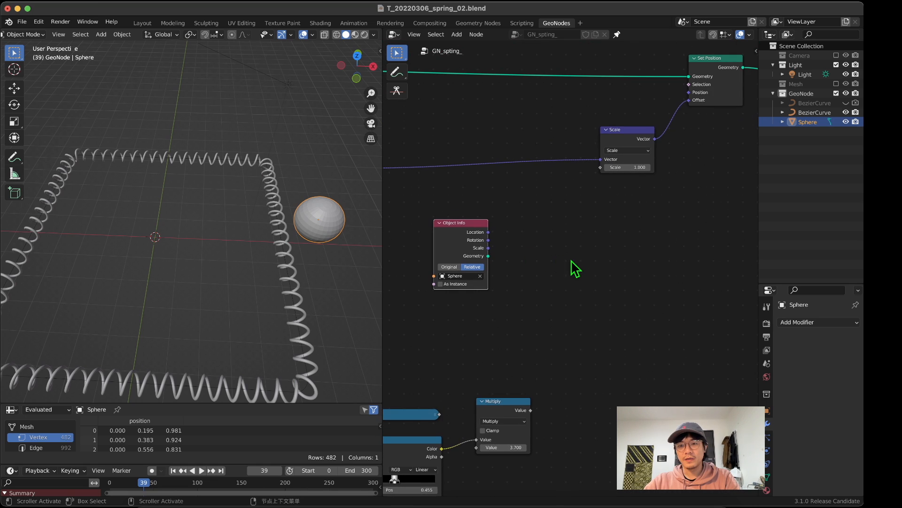
key("shift+a")
left_click(572, 172)
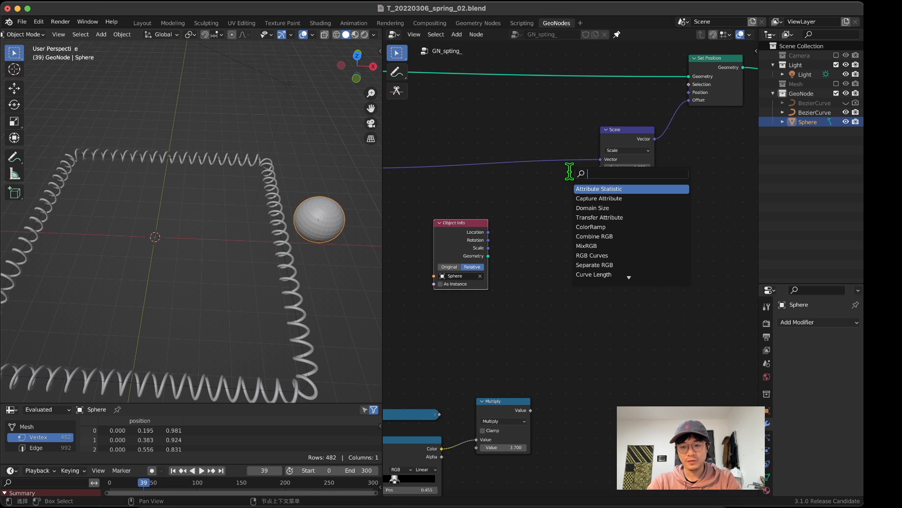
type("pro")
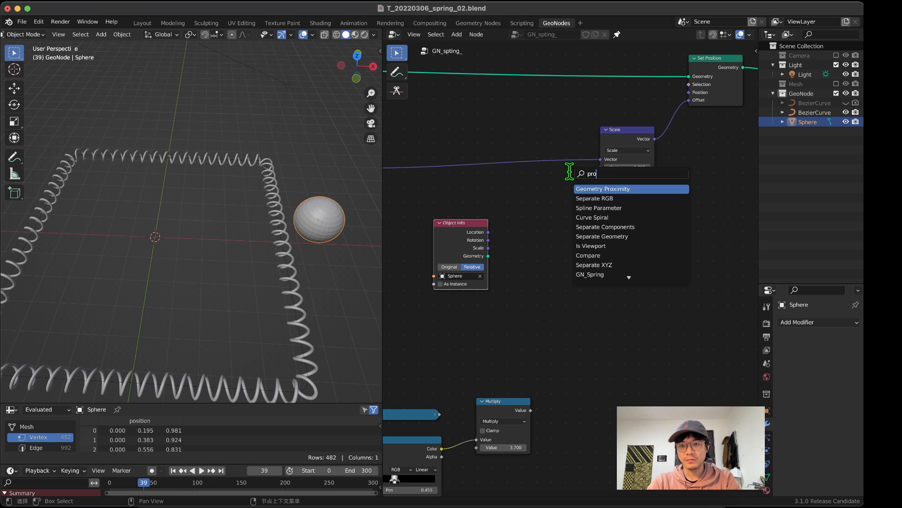
key("Return")
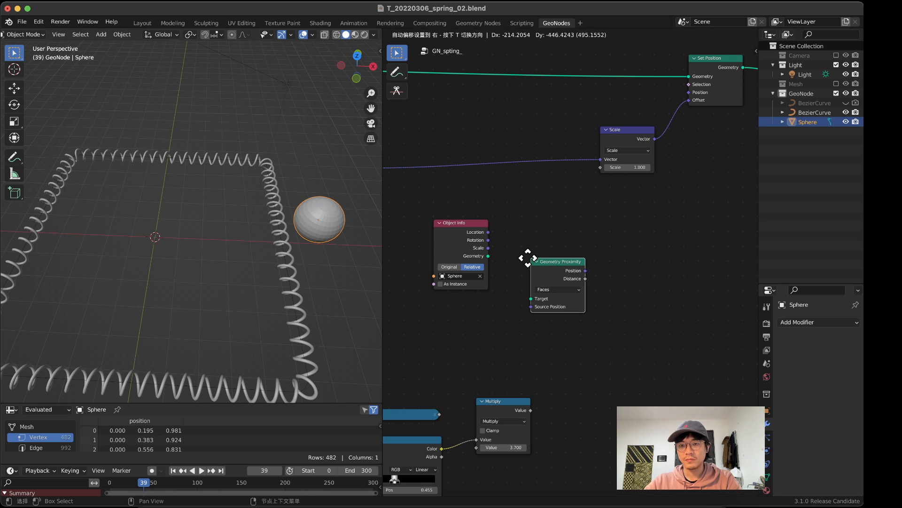
left_click(522, 254)
Step: Link the sphere's Object Info Geometry output to Geometry Proximity's Target input and arrange the two nodes closer together
scroll(517, 277, "up", 3)
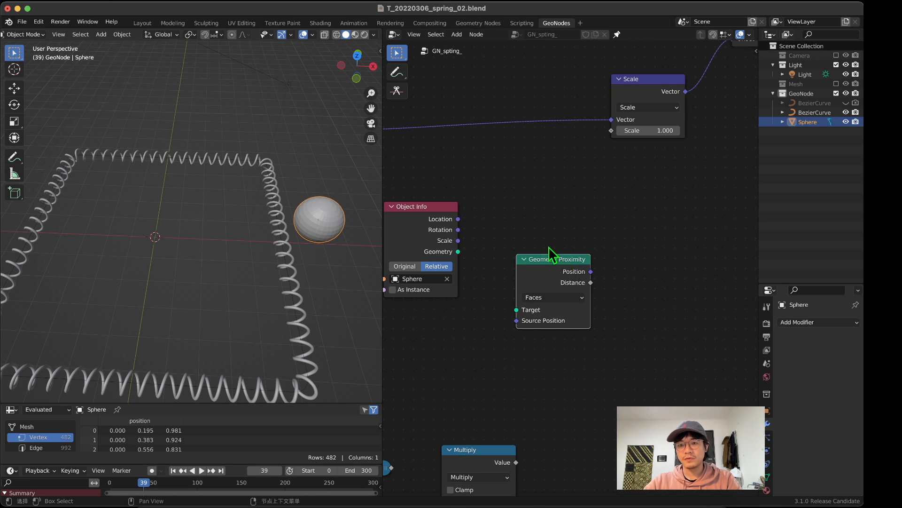
middle_click_drag(549, 247, 580, 191)
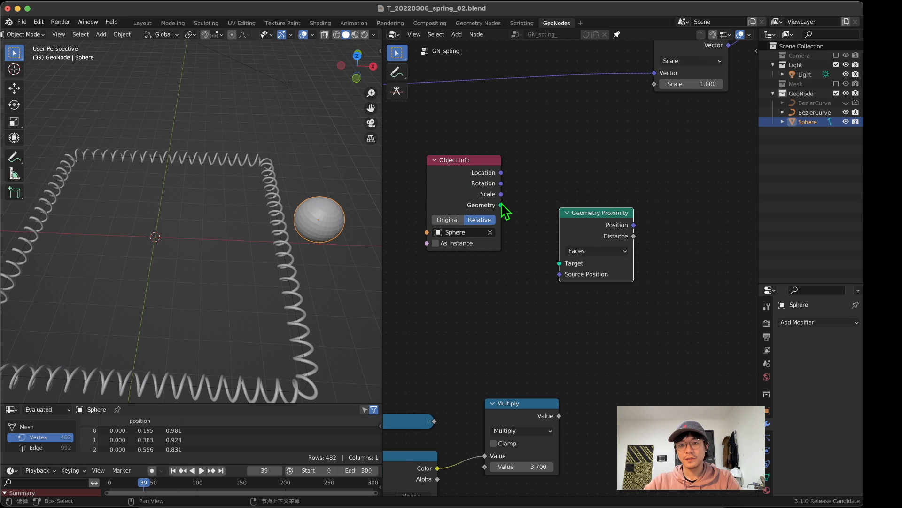
left_click_drag(501, 205, 560, 263)
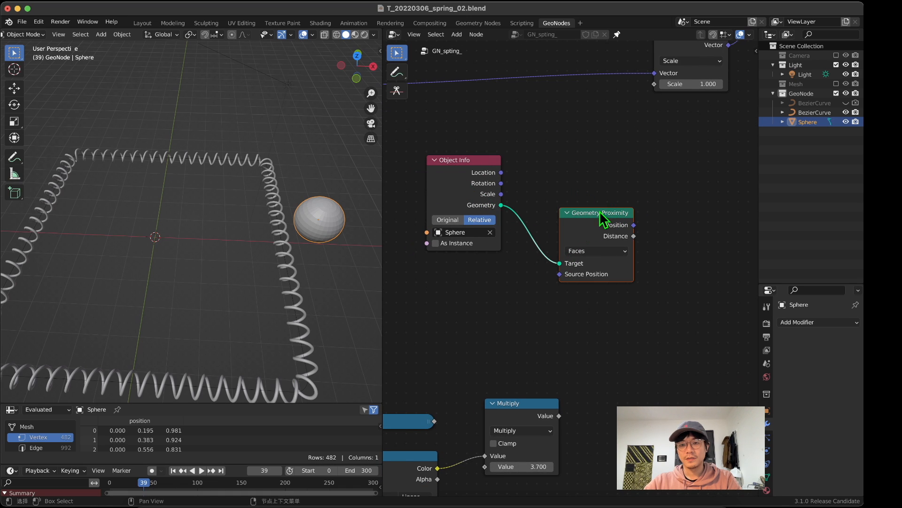
left_click_drag(582, 210, 566, 223)
scroll(572, 268, "down", 4)
left_click_drag(454, 169, 564, 276)
left_click_drag(580, 239, 556, 238)
middle_click_drag(618, 230, 592, 240)
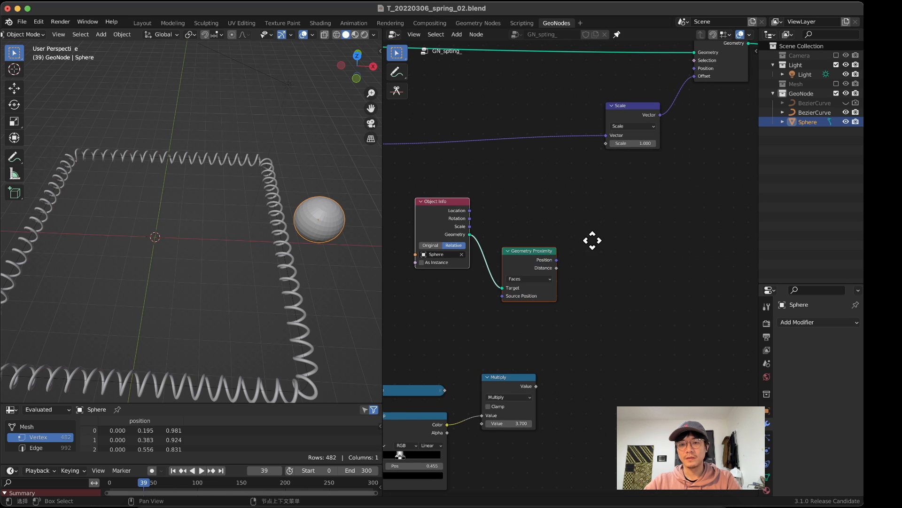
Step: Nudge the Set Position node and drive the Scale node's Scale input from Geometry Proximity's Distance output
mouse_move(736, 44)
left_mouse_down()
mouse_move(712, 67)
mouse_move(720, 49)
left_mouse_up()
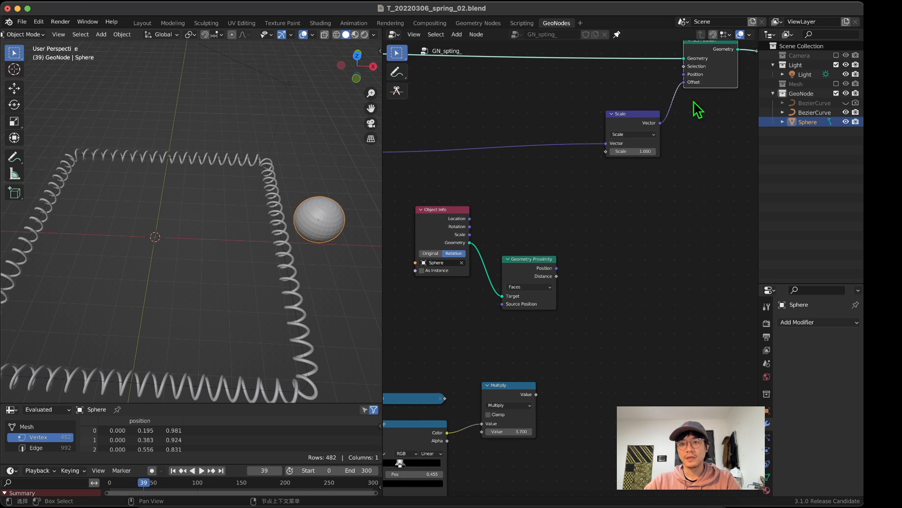
middle_click_drag(658, 141, 647, 153)
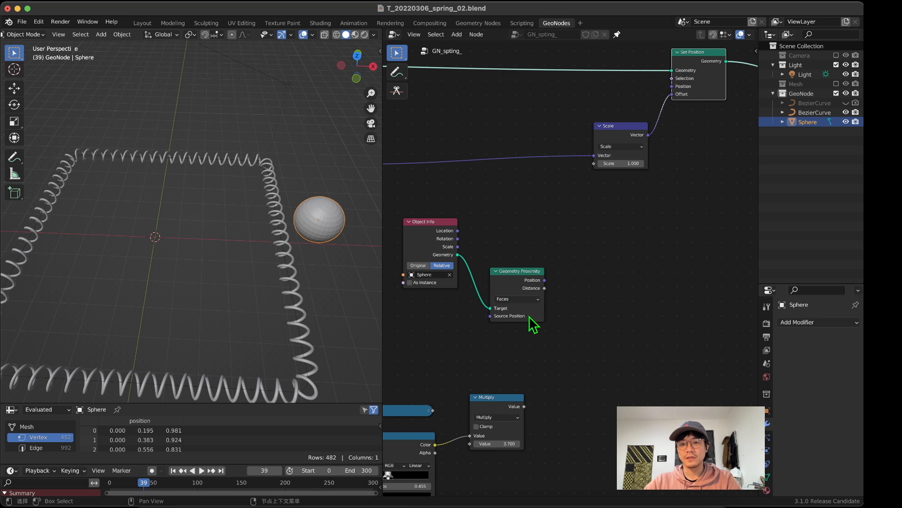
scroll(558, 256, "up", 3)
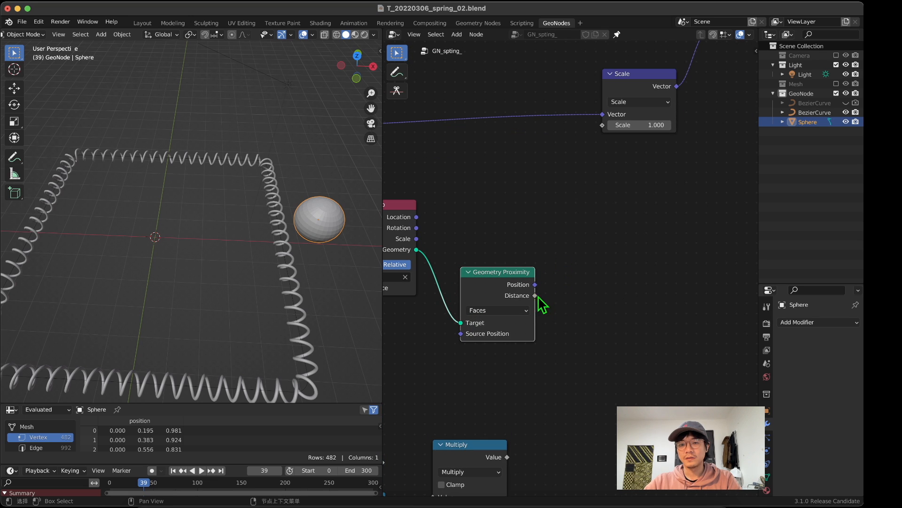
left_click_drag(535, 295, 600, 127)
Step: Move the sphere around next to the curve's positive X side to test the distance-driven coil width
middle_click_drag(114, 221, 269, 244)
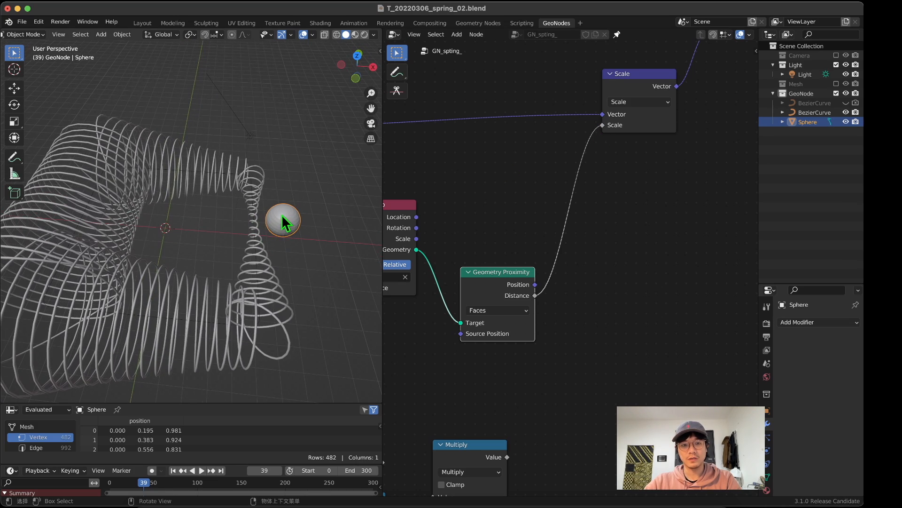
key("g")
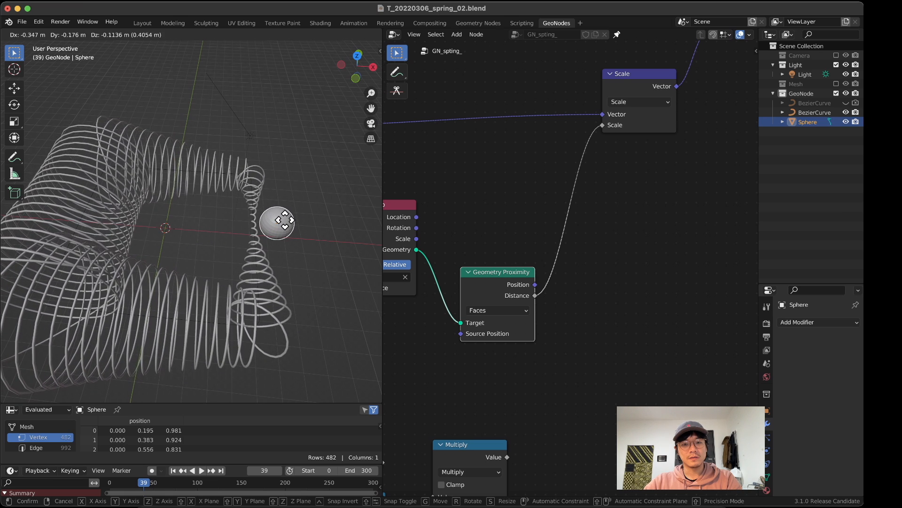
left_click(282, 226)
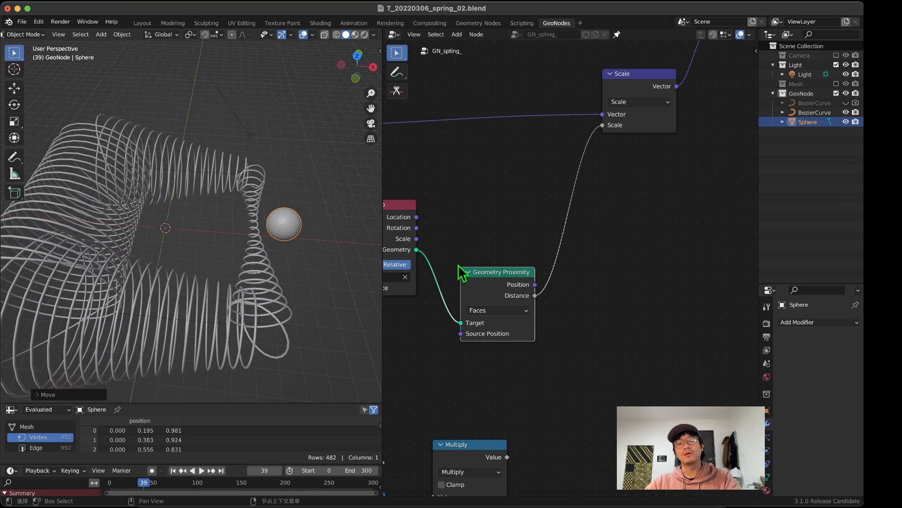
Step: Insert a copy of the ColorRamp between Geometry Proximity and Scale and reset it to its default colours
scroll(556, 343, "down", 4)
middle_click_drag(557, 344, 637, 232)
middle_click_drag(564, 277, 540, 329)
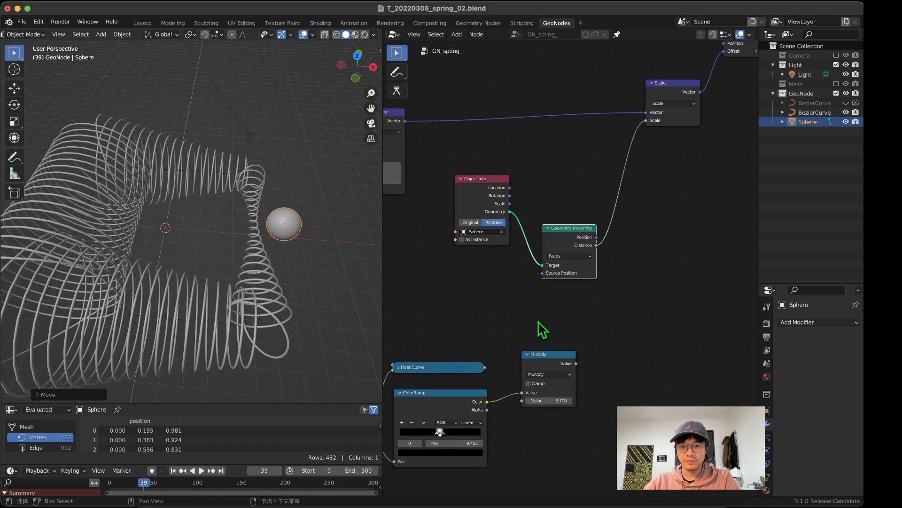
left_click(457, 399)
key("shift+s")
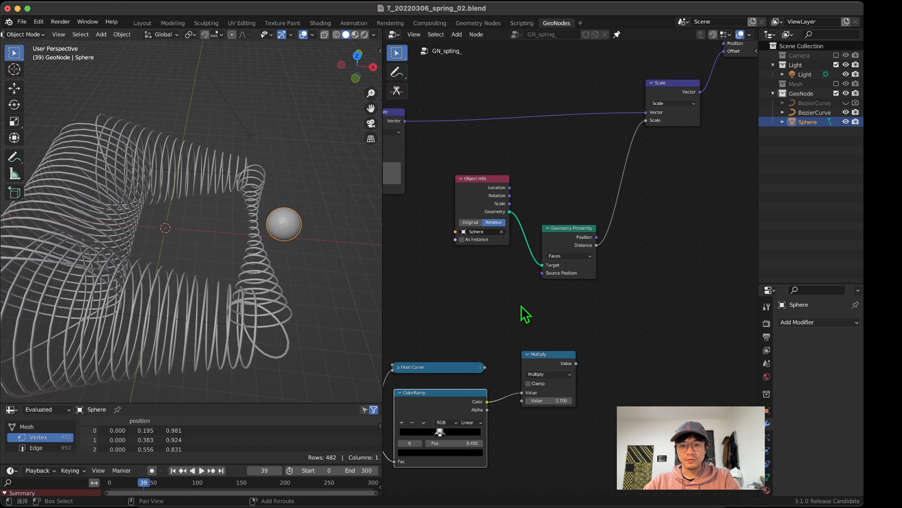
left_click_drag(432, 395, 668, 173)
key("super+c")
key("super+v")
key("BackSpace")
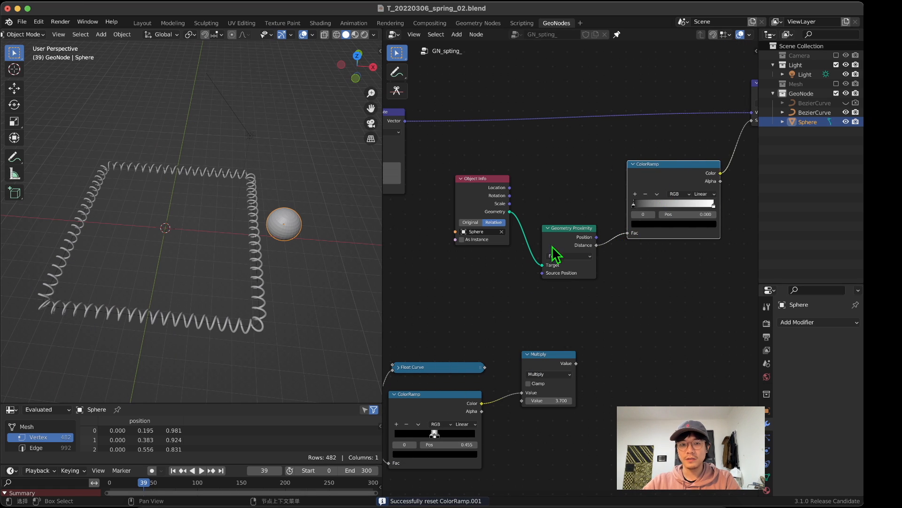
Step: Flip the new ColorRamp, placing its white stop at 0.844 and its black stop at 1.000
middle_click_drag(658, 228, 602, 261)
scroll(602, 261, "up", 2)
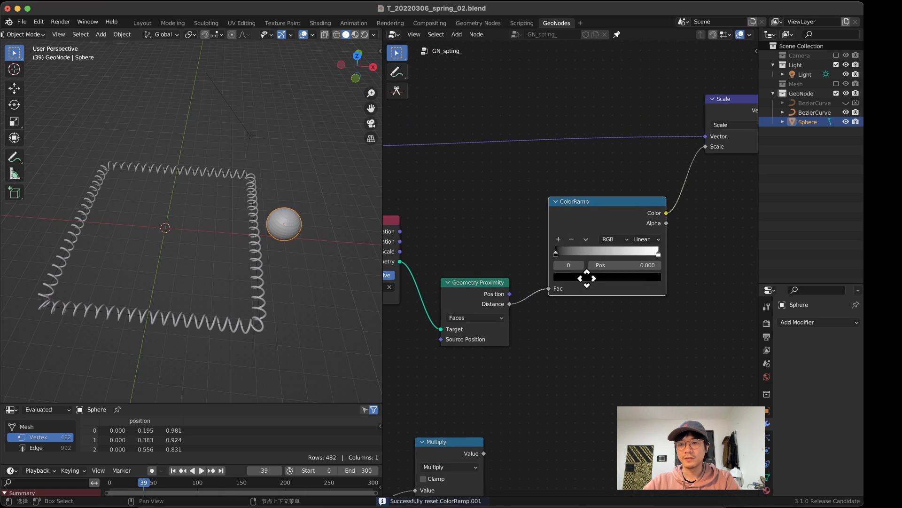
mouse_move(549, 258)
left_mouse_down()
mouse_move(622, 259)
mouse_move(550, 271)
mouse_move(536, 265)
left_mouse_up()
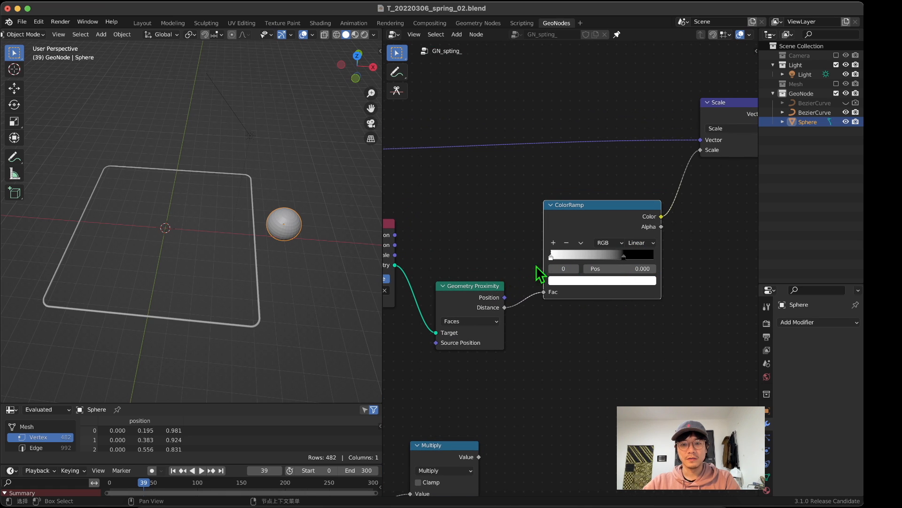
left_click_drag(623, 257, 653, 256)
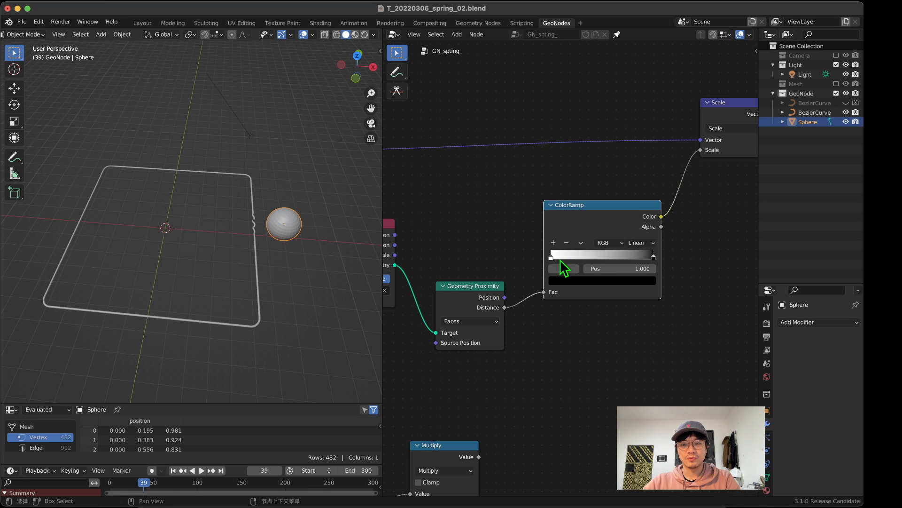
left_click_drag(560, 259, 647, 258)
middle_click_drag(274, 266, 269, 263)
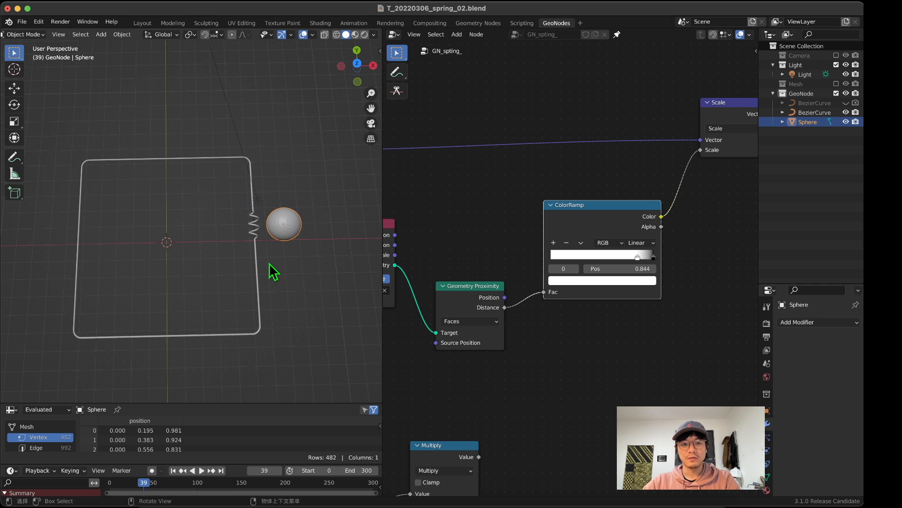
scroll(283, 256, "up", 3)
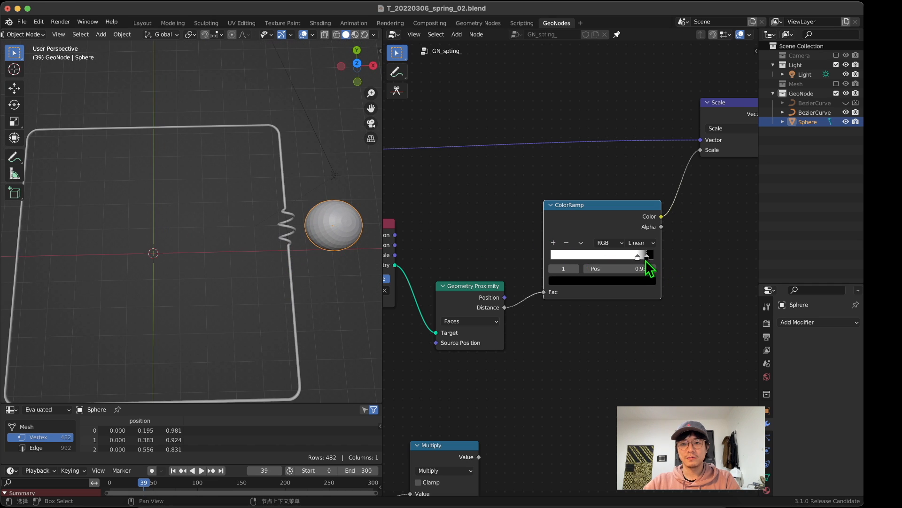
left_click_drag(646, 261, 671, 266)
Step: Move the sphere slightly closer to the curve's positive X side
middle_click_drag(308, 272, 362, 282)
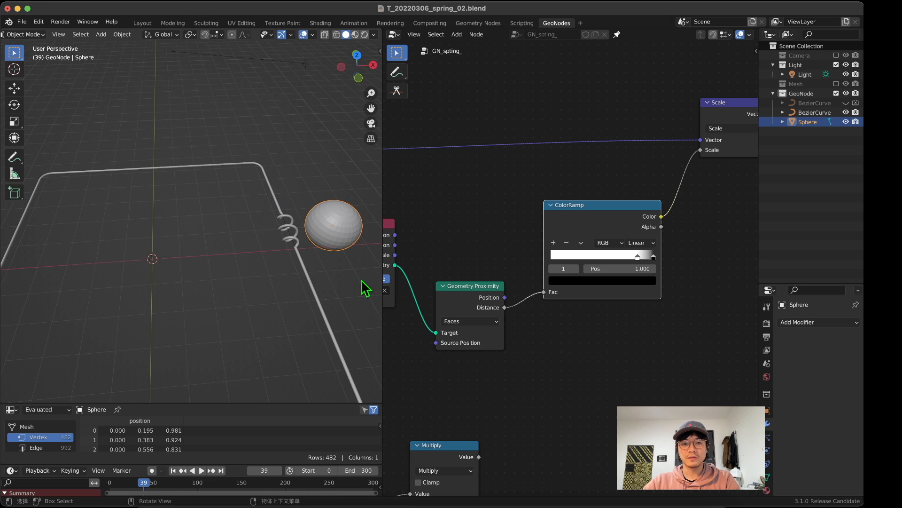
scroll(366, 288, "down", 3)
key("g")
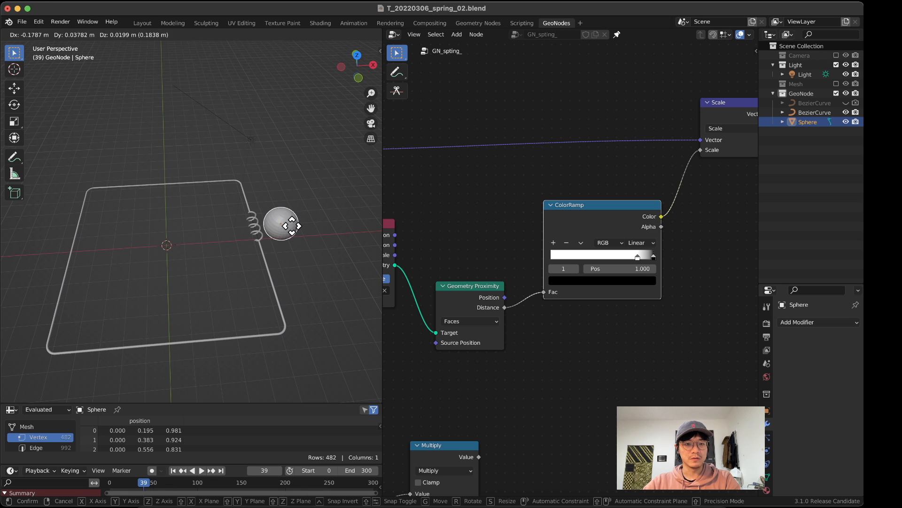
left_click(286, 231)
Step: Try shifting the new ColorRamp's black stop closer to its white stop
middle_click_drag(286, 246, 236, 287)
scroll(611, 269, "up", 2)
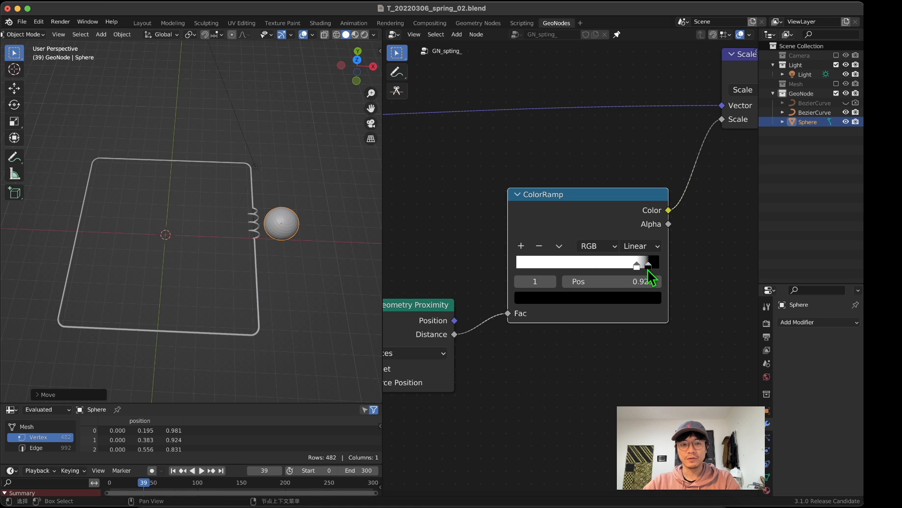
scroll(609, 300, "down", 1)
left_click_drag(578, 224, 575, 243)
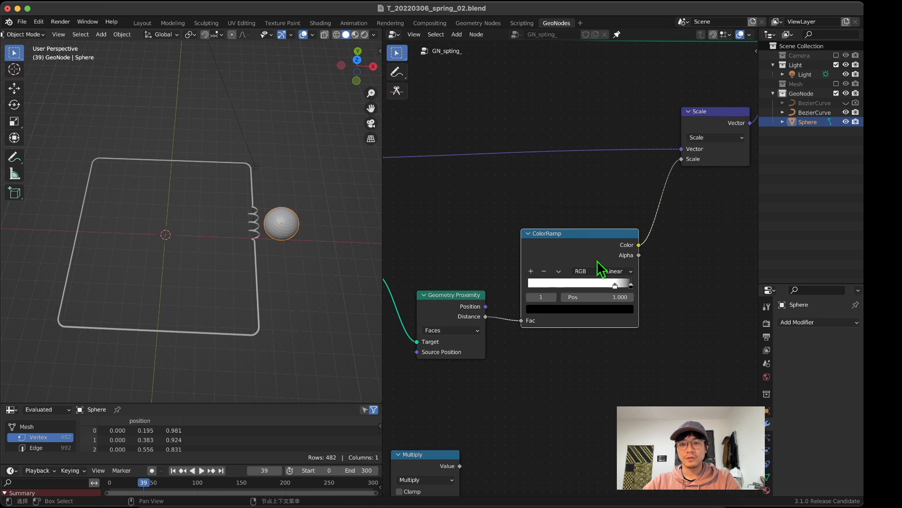
Step: Insert a Math node between the ColorRamp and the Scale node, and move Curve Circle clear of Scale
key("shift+a")
type("math")
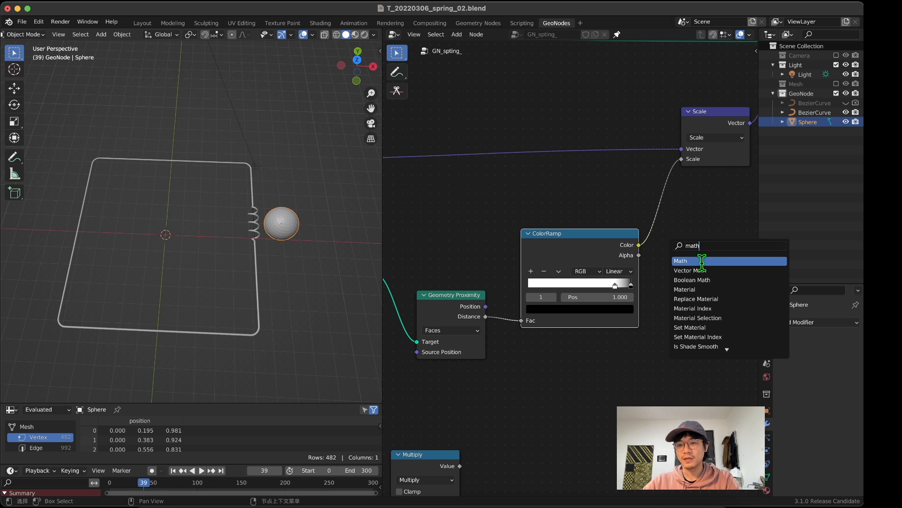
left_click(695, 260)
left_click(672, 208)
middle_click_drag(669, 239, 504, 248)
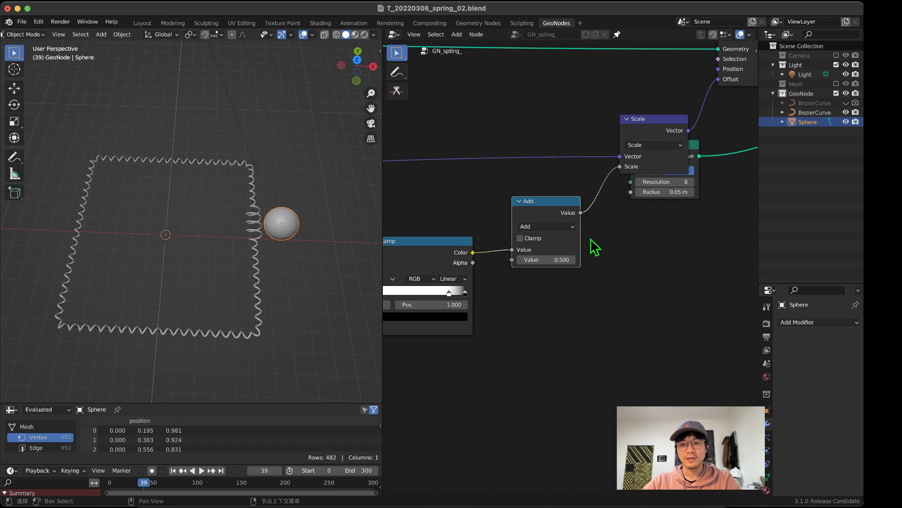
left_click_drag(673, 174, 709, 244)
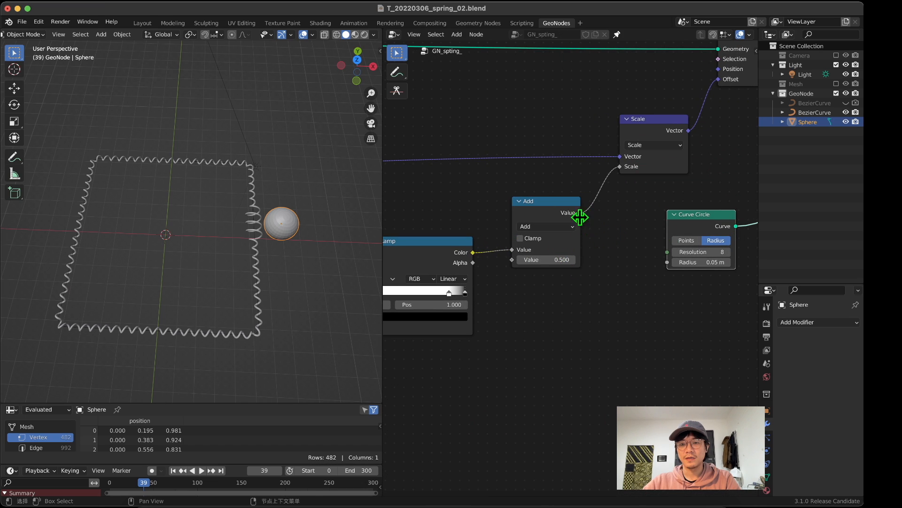
Step: Change the new Math node's operation to Multiply and raise its multiplier value
left_click(559, 228)
left_click(547, 226)
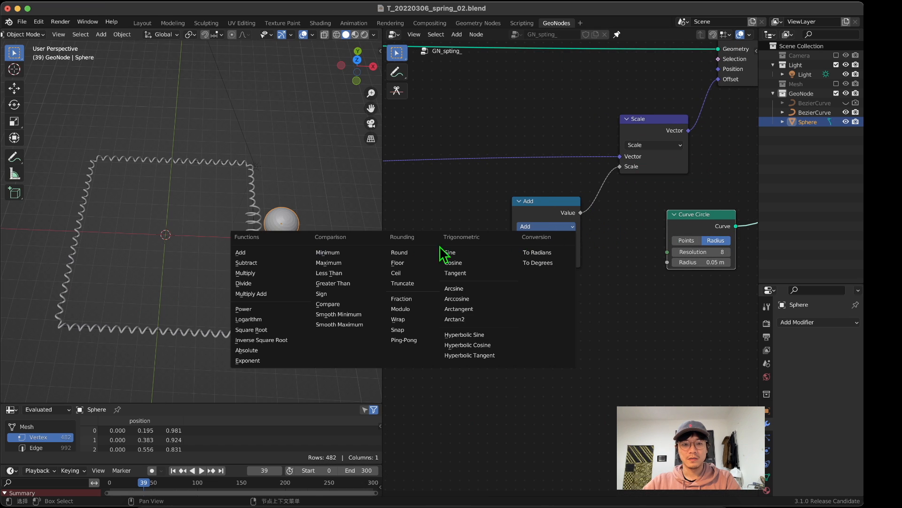
left_click(269, 254)
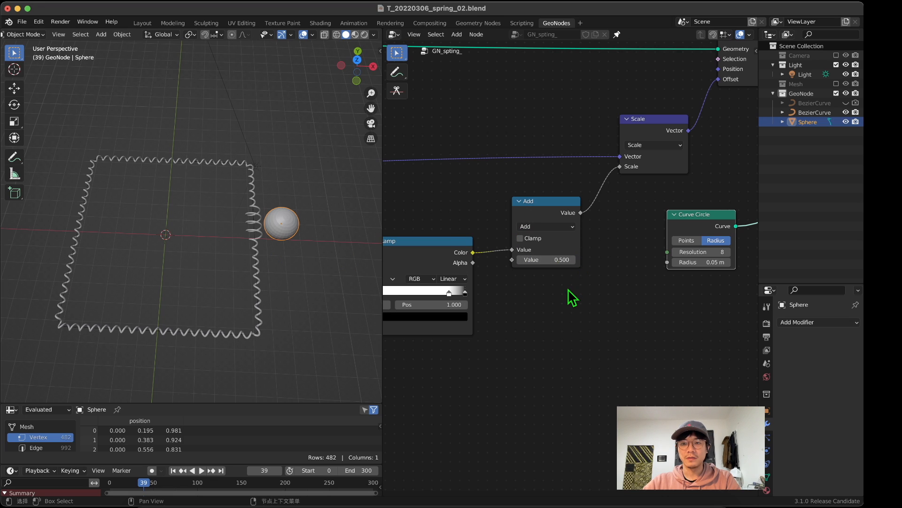
left_click(544, 227)
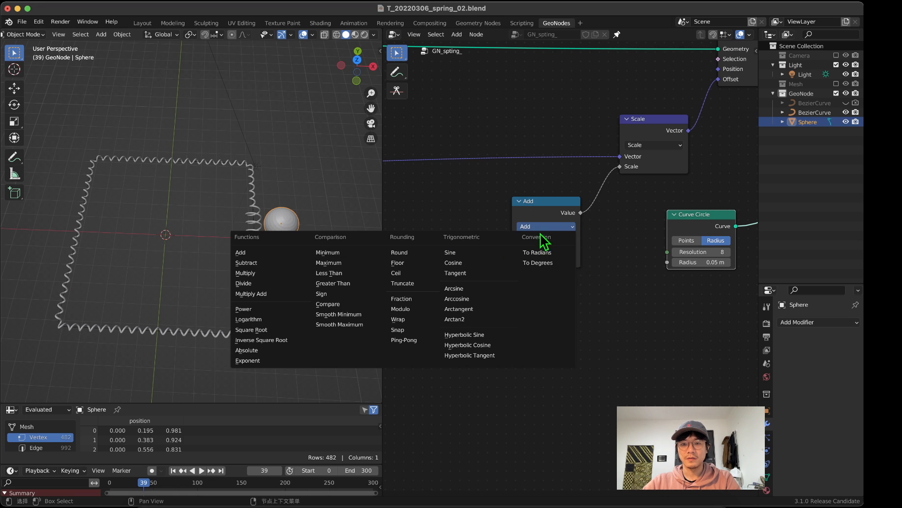
left_click(250, 277)
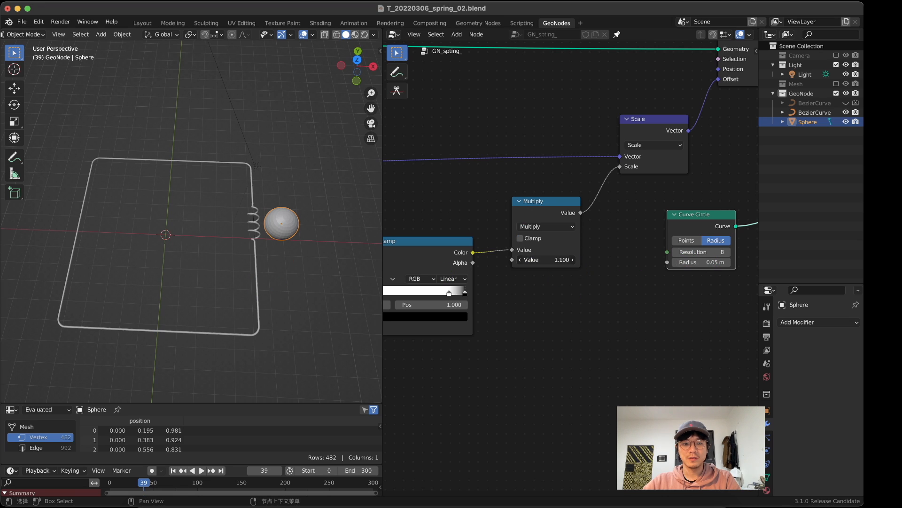
Step: Place the sphere on the curve's positive X side and examine the coil wrapped around it in wireframe
middle_click_drag(451, 334, 548, 344)
middle_click_drag(263, 296, 346, 274)
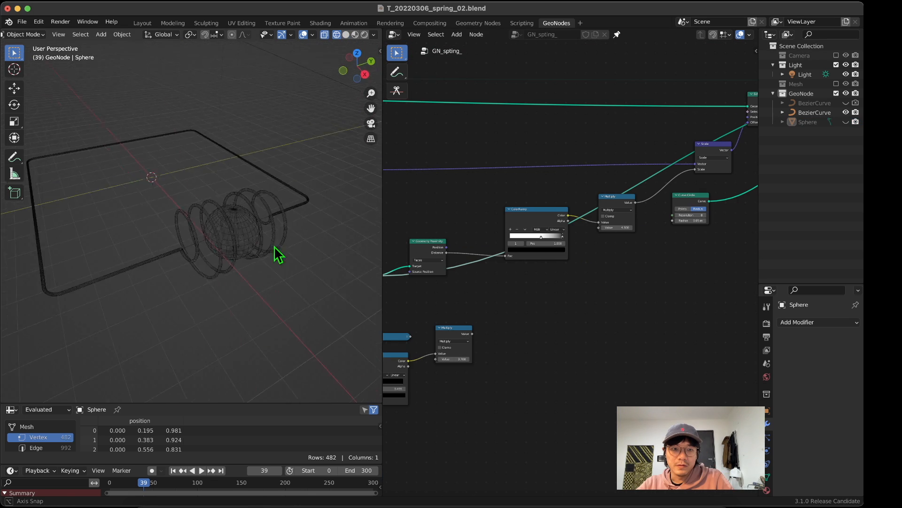
middle_click_drag(274, 247, 267, 274)
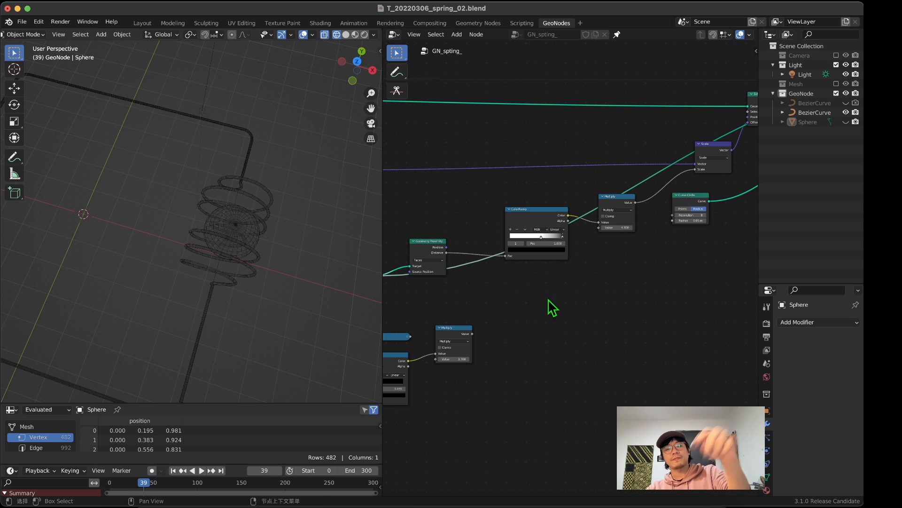
middle_click_drag(553, 308, 512, 269)
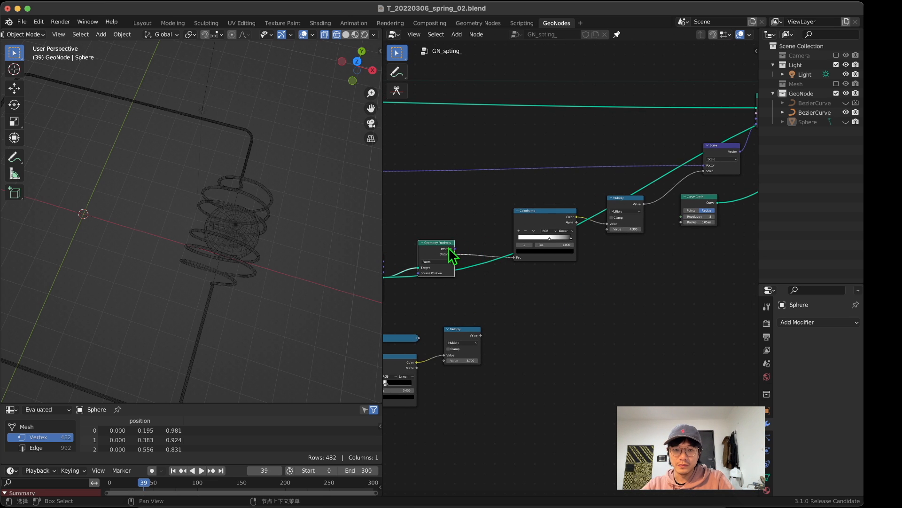
Step: Move the Geometry Proximity and ColorRamp nodes up to sit in a row beside the Multiply node feeding Scale
left_click_drag(452, 256, 483, 219)
left_click_drag(537, 241, 547, 192)
middle_click_drag(273, 174, 245, 165)
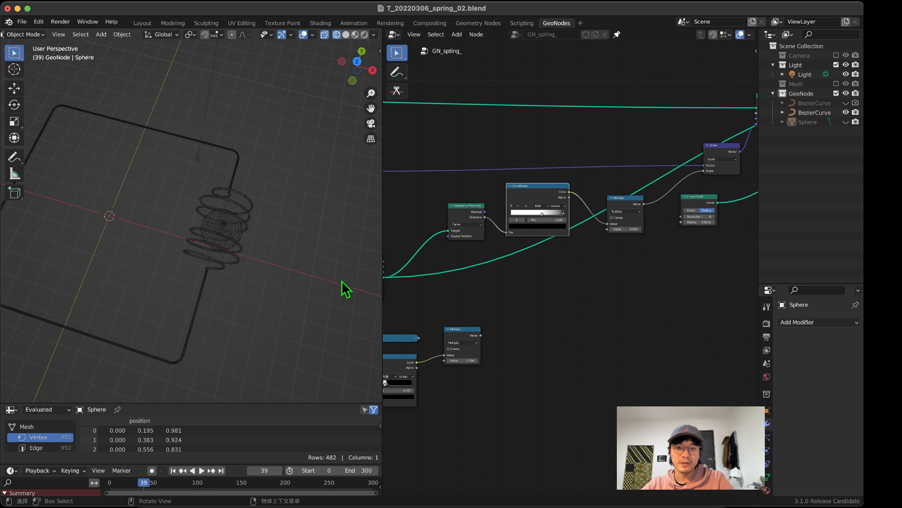
Step: Add a Transform node in the empty space below the proximity ColorRamp
scroll(588, 312, "up", 2)
middle_click_drag(588, 313, 632, 320)
key("shift+a")
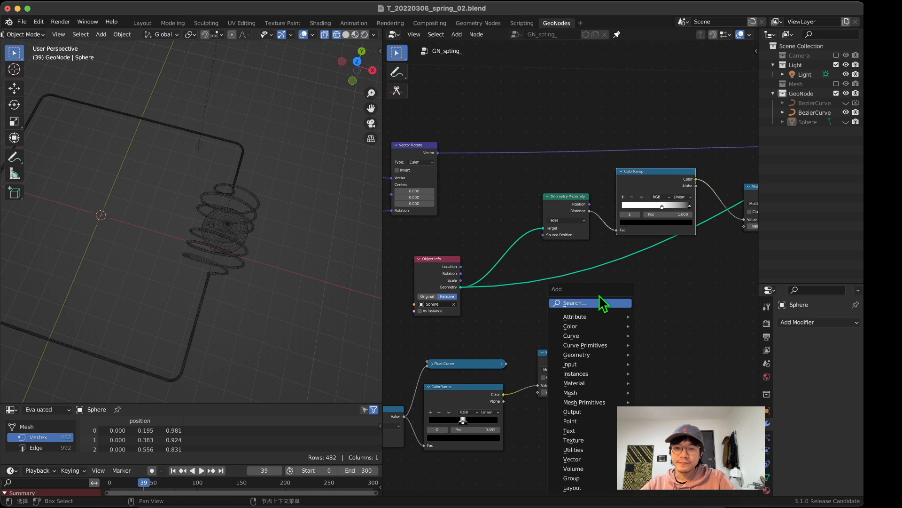
left_click(597, 302)
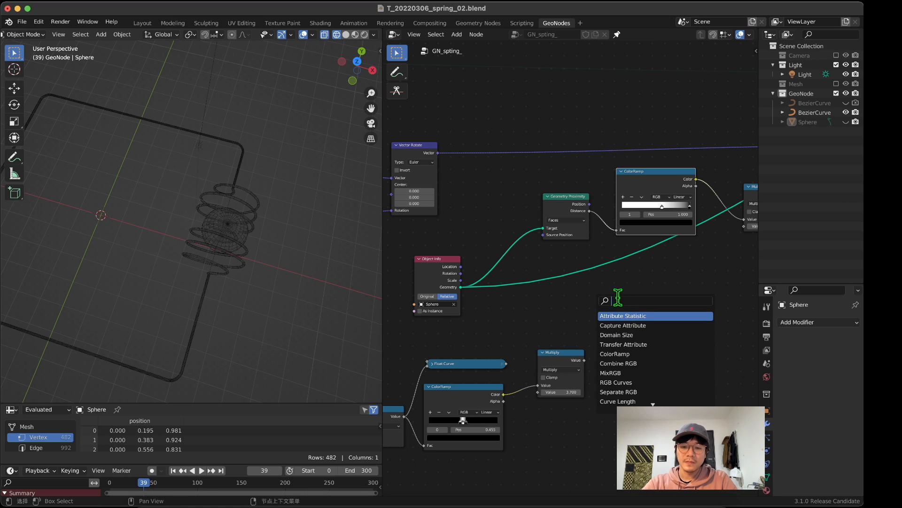
type("tr")
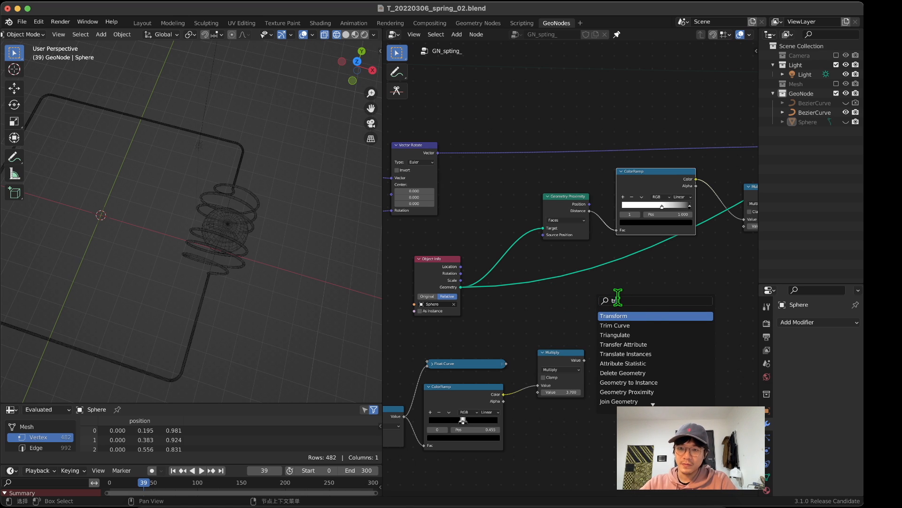
left_click(618, 316)
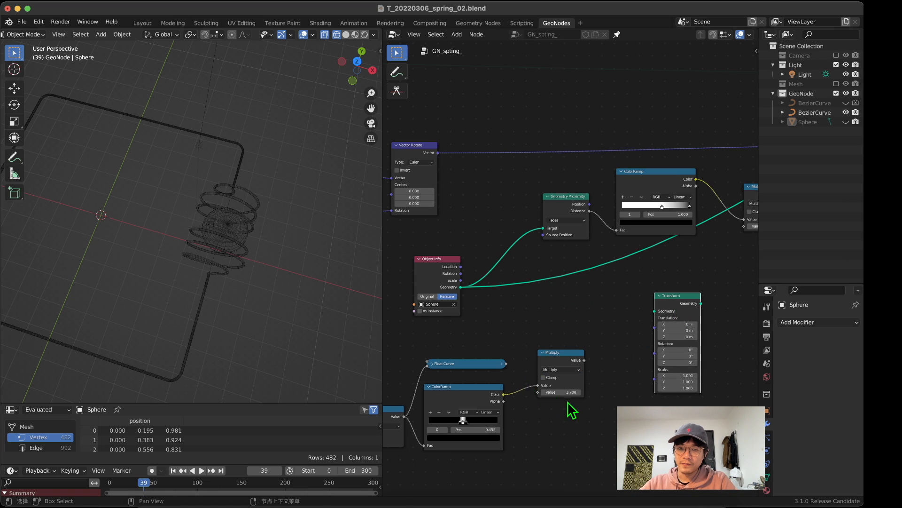
Step: Move the disconnected travelling-profile nodes further down to make room below Object Info
middle_click_drag(568, 401, 616, 308)
left_click_drag(637, 379, 421, 260)
left_click_drag(524, 274, 512, 372)
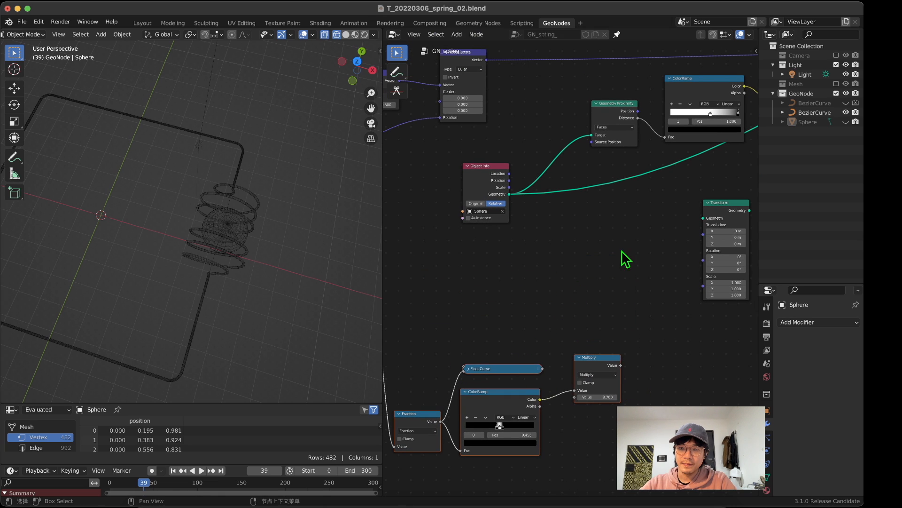
Step: Add a reroute across Object Info's two geometry links, insert Transform ahead of it, and space Object Info away from Transform
middle_click_drag(621, 250, 611, 289)
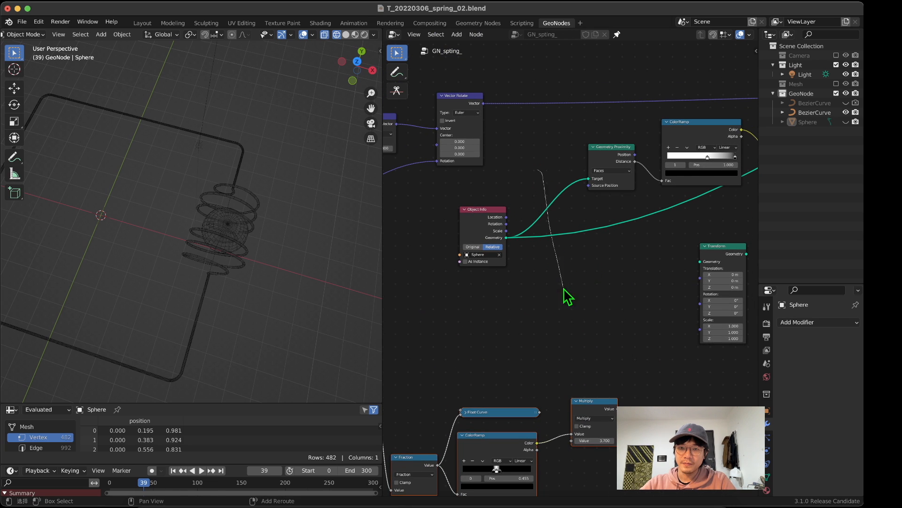
right_click_drag(563, 288, 565, 292, "shift")
left_click_drag(719, 247, 540, 223)
middle_click_drag(583, 272, 697, 279)
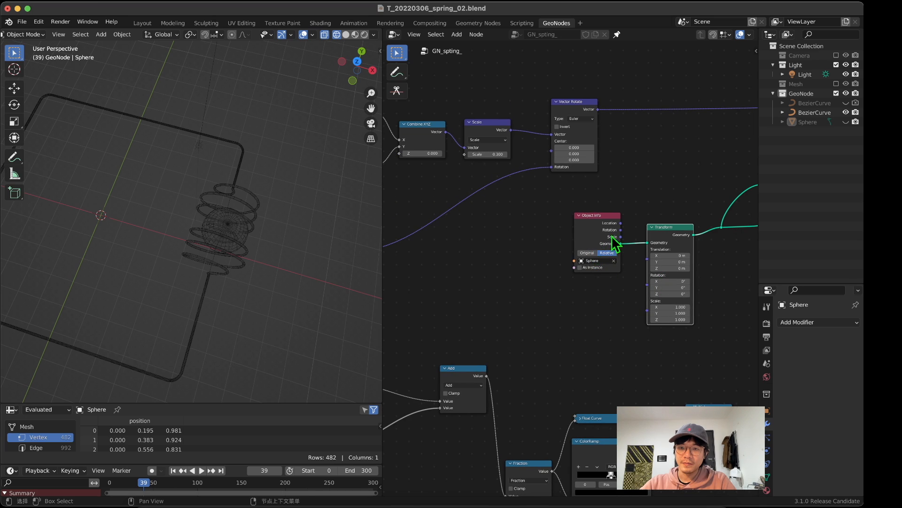
left_click_drag(610, 235, 568, 234)
middle_click_drag(679, 266, 577, 252)
Step: Try changing the Transform node's X scale and translation values
left_click_drag(572, 290, 601, 291)
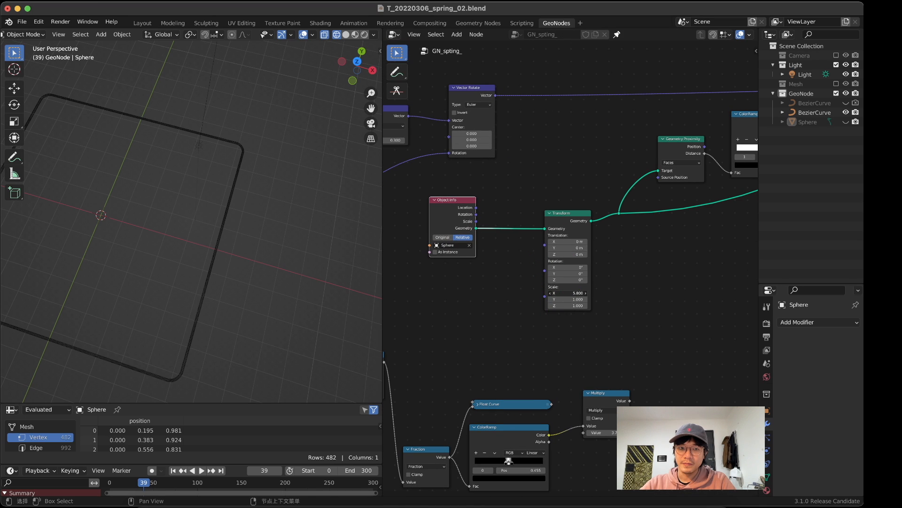
left_click_drag(541, 293, 567, 293)
key("Escape")
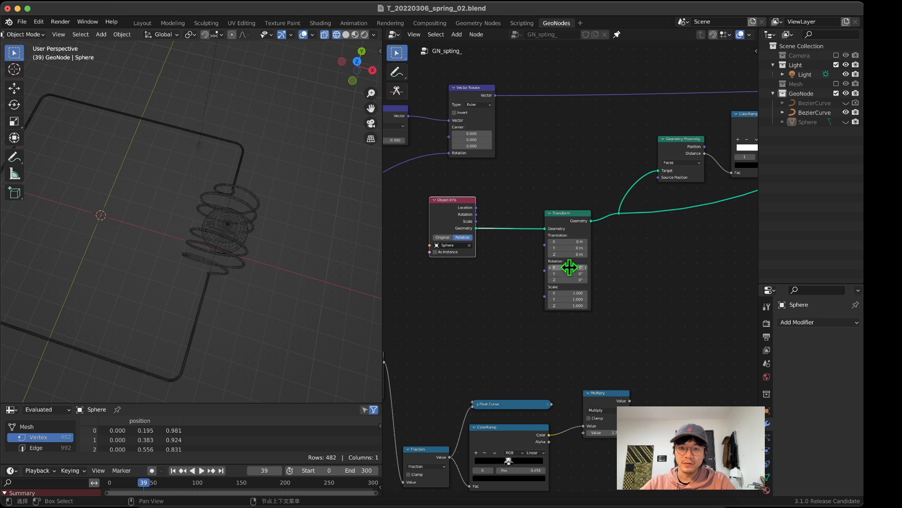
left_click_drag(565, 246, 537, 246)
key("Escape")
middle_click_drag(494, 294, 488, 281)
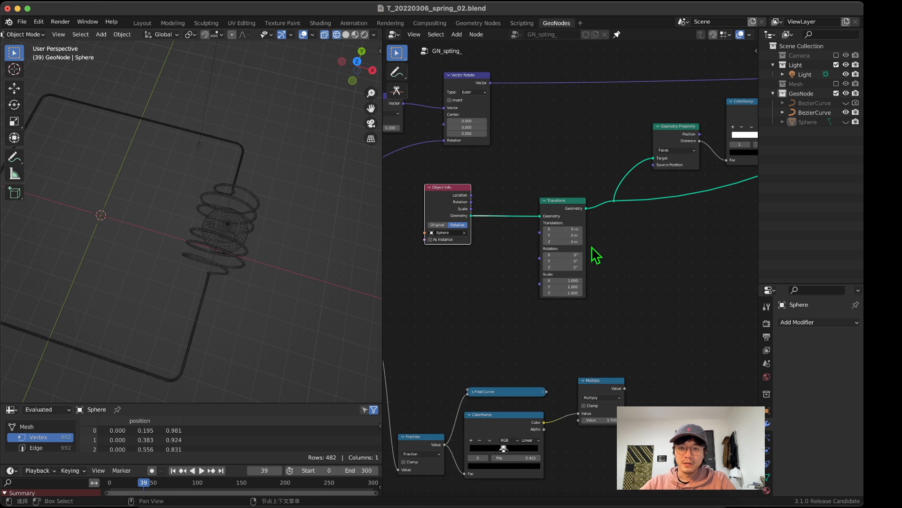
mouse_move(570, 233)
left_mouse_down()
mouse_move(578, 234)
mouse_move(552, 233)
mouse_move(580, 233)
mouse_move(571, 234)
left_mouse_up()
scroll(603, 266, "up", 2)
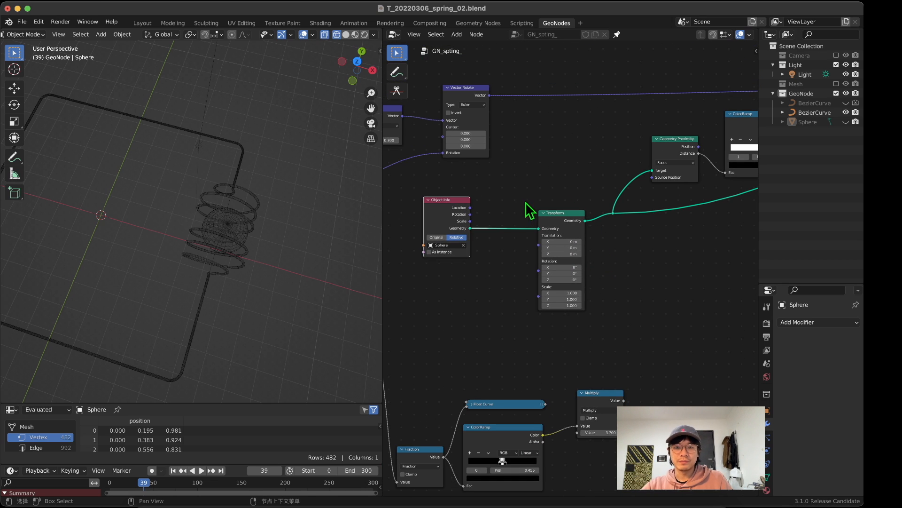
Step: Add a Sample Curve node in the empty area above the node network
scroll(530, 237, "down", 8)
middle_click_drag(544, 214, 605, 277)
scroll(674, 262, "up", 1)
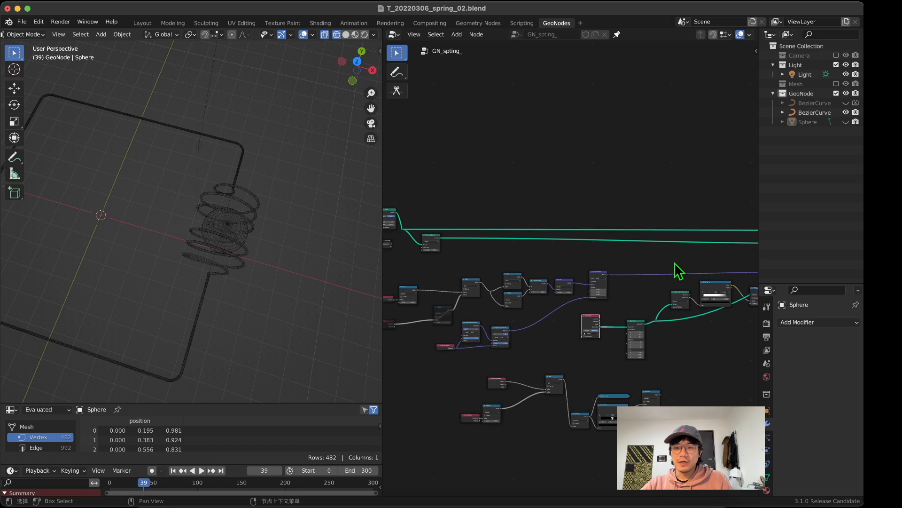
middle_click_drag(674, 263, 637, 261)
key("shift+a")
left_click(606, 133)
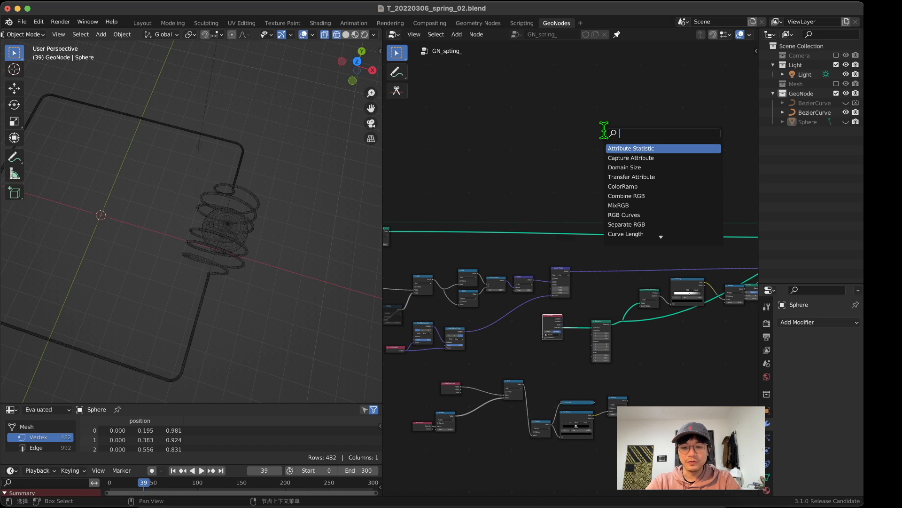
type("sam")
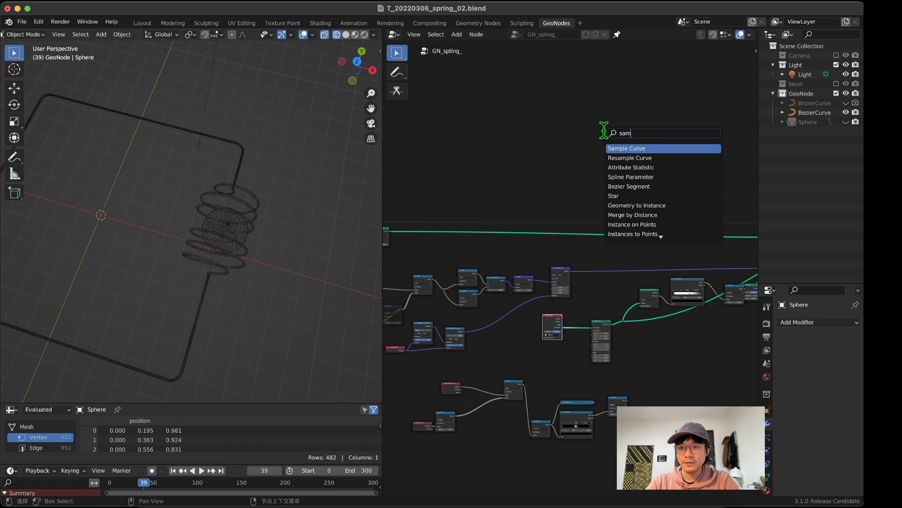
left_click(630, 149)
Step: Connect the resampled curve to Sample Curve's Curve input and place the node below Object Info
scroll(616, 141, "up", 1)
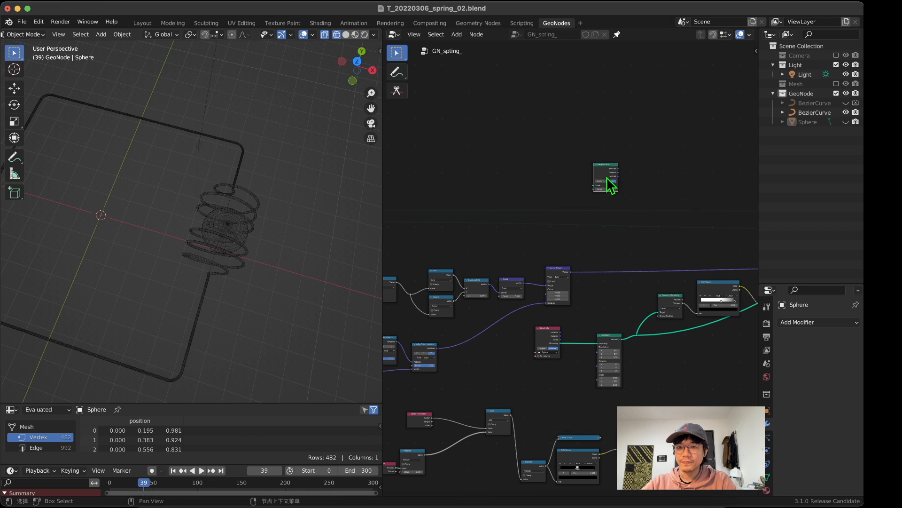
scroll(582, 206, "up", 1)
middle_click_drag(582, 207, 653, 214)
middle_click_drag(416, 240, 468, 197)
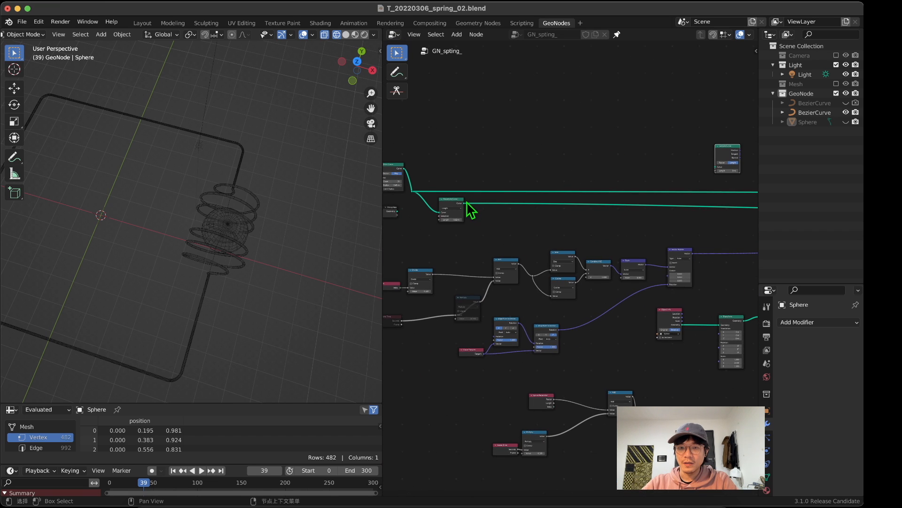
left_click_drag(464, 203, 715, 168)
middle_click_drag(726, 199, 614, 130)
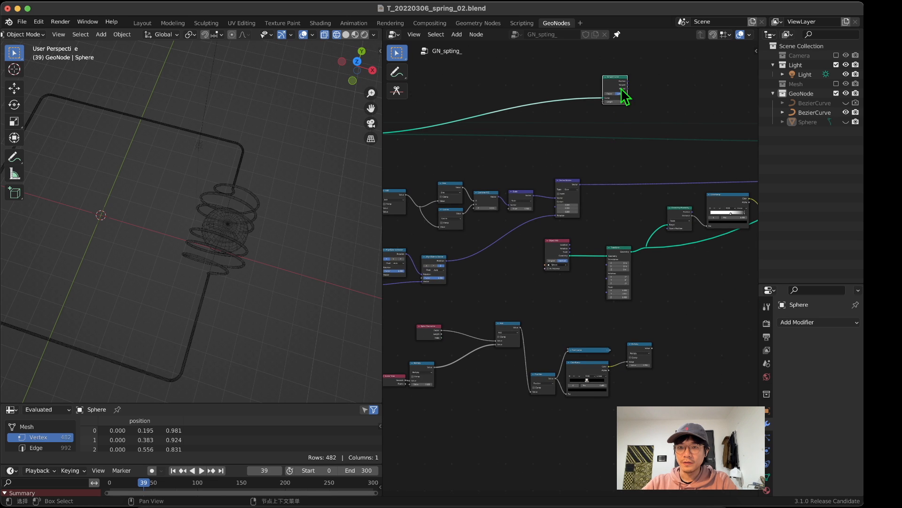
left_click_drag(621, 88, 553, 288)
scroll(572, 278, "up", 15)
middle_click_drag(528, 288, 565, 208)
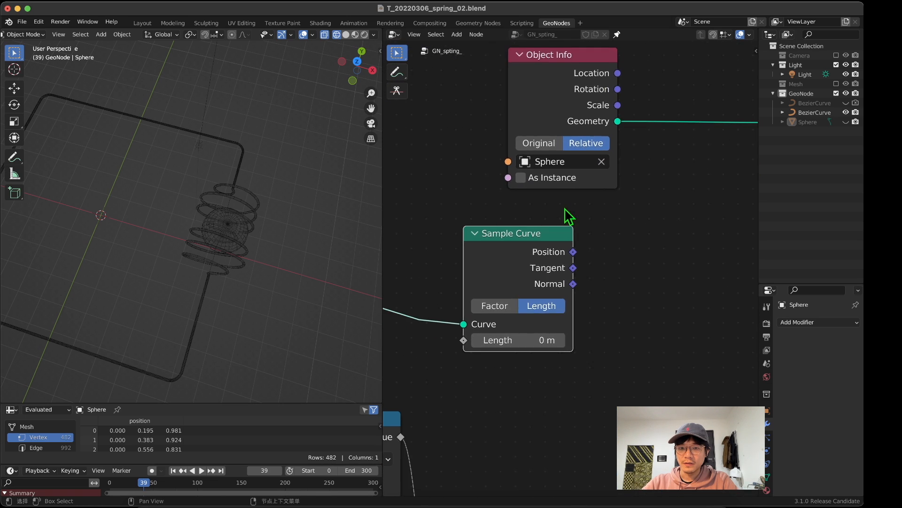
Step: Connect Sample Curve's Position output to the Transform node's Translation input
middle_click_drag(633, 245, 503, 267)
left_click_drag(467, 255, 675, 165)
middle_click_drag(528, 240, 544, 231)
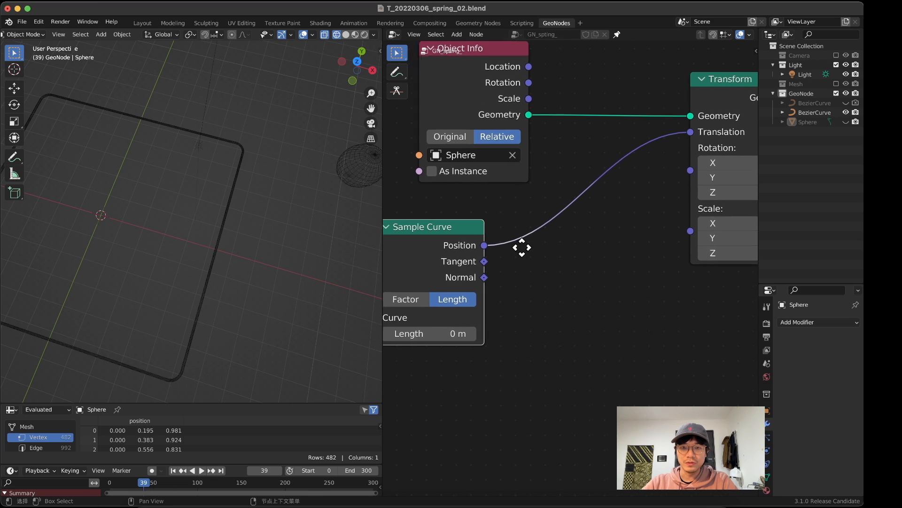
Step: Switch Sample Curve to Factor mode and set its factor to 0.876
left_click_drag(468, 237, 556, 234)
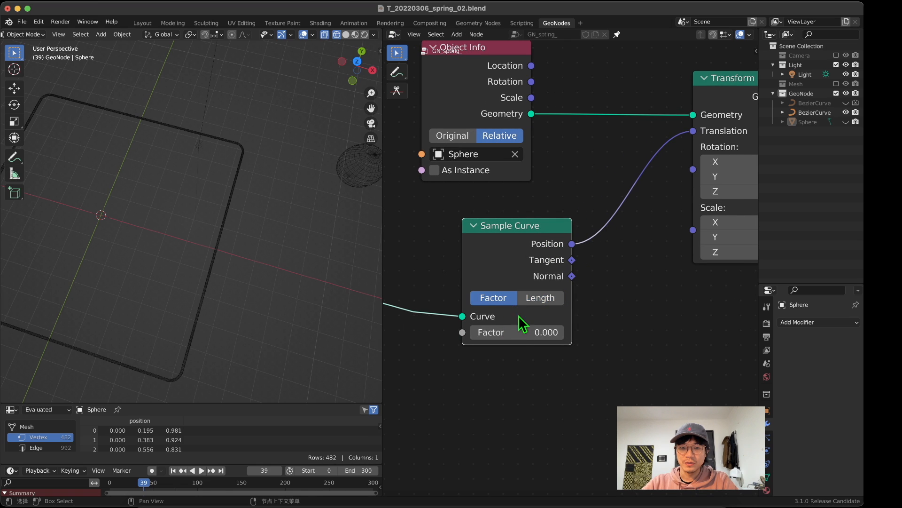
left_click_drag(474, 332, 546, 332)
middle_click_drag(618, 308, 611, 308)
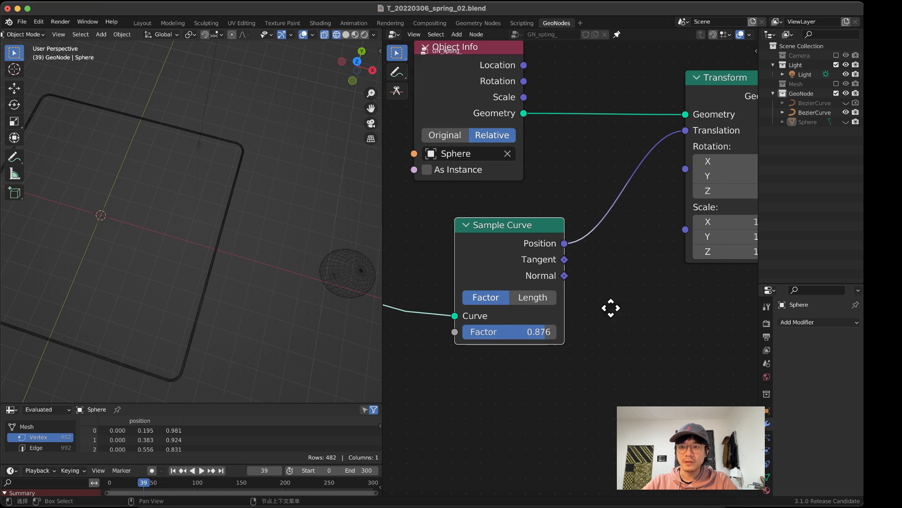
scroll(562, 289, "down", 2)
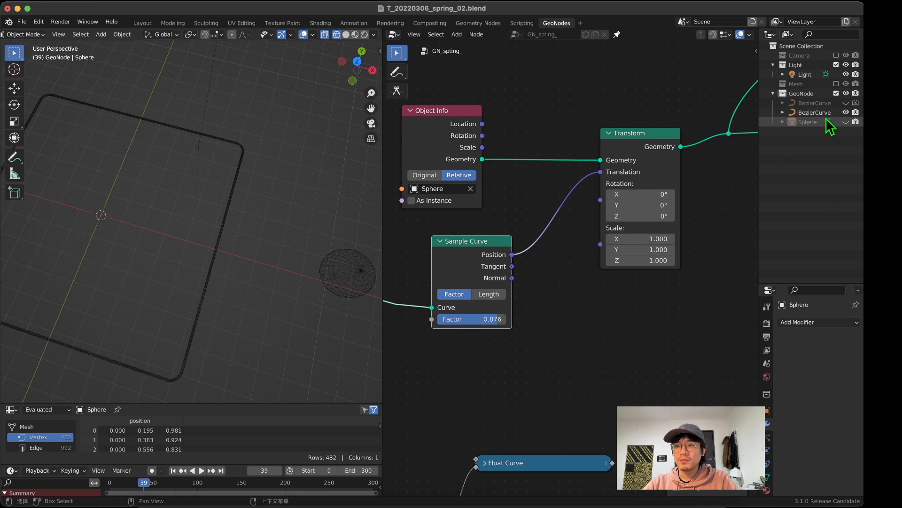
Step: Set the Sphere object's X, Y and Z location to 0 m and hide it in the viewport
left_click(817, 123)
middle_click_drag(200, 273, 215, 213)
left_click(380, 51)
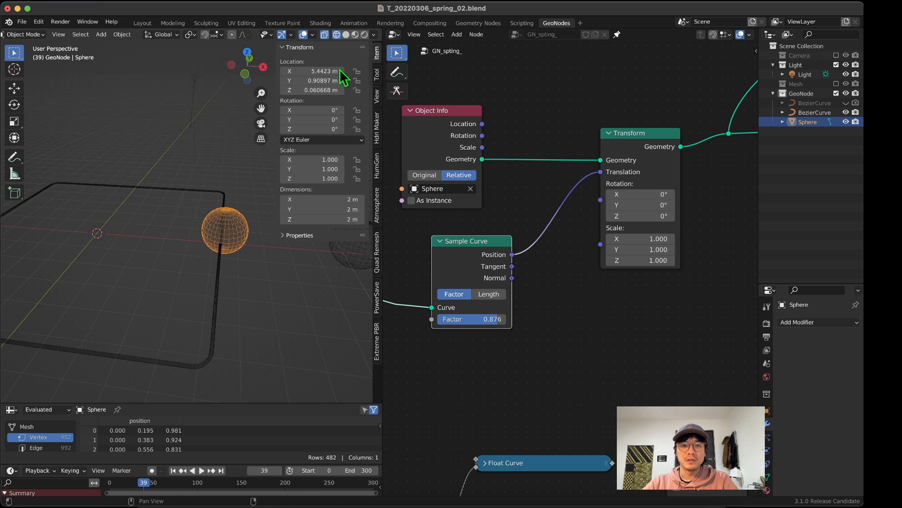
left_click_drag(328, 71, 328, 90)
type("0")
key("Return")
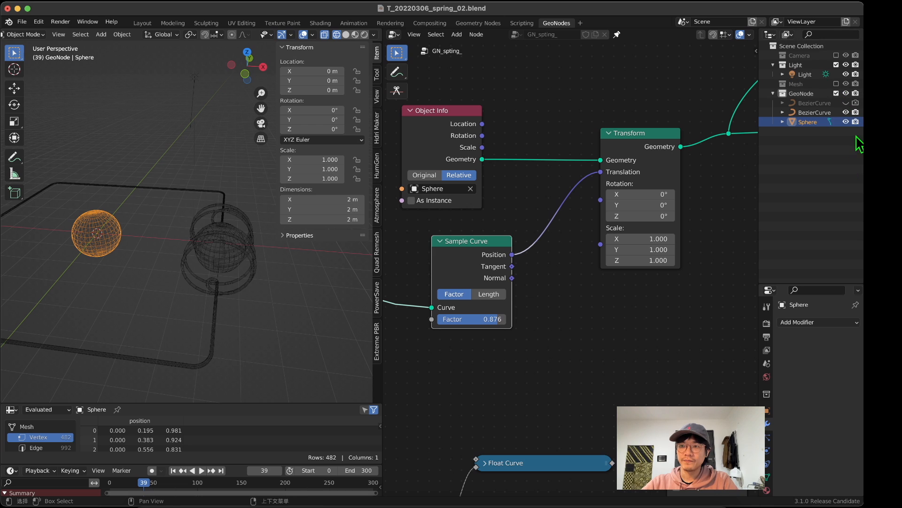
left_click(846, 121)
Step: Test the coil's travel along the curve with Sample Curve's factor at 0.558, and finish with the factor at 0.000
middle_click_drag(153, 276, 38, 265)
left_click_drag(498, 318, 476, 319)
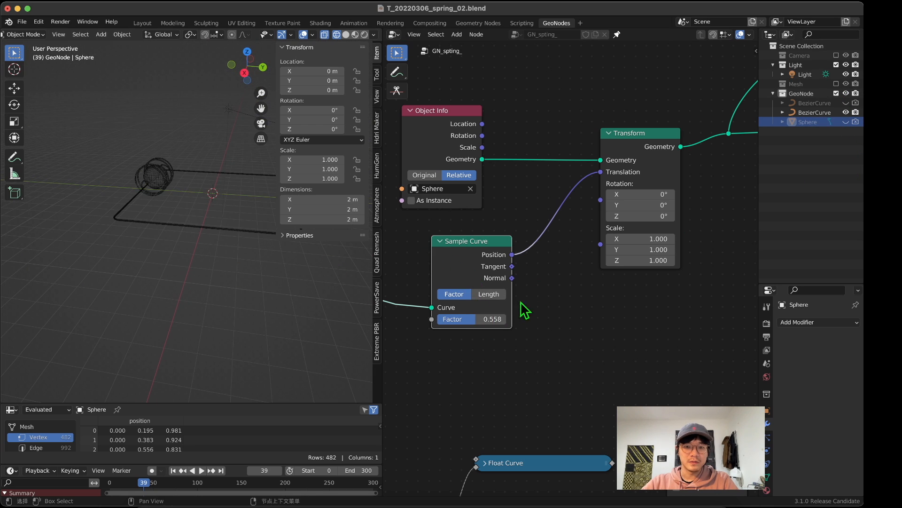
middle_click_drag(519, 306, 624, 312)
middle_click_drag(273, 173, 313, 198)
scroll(534, 298, "down", 2)
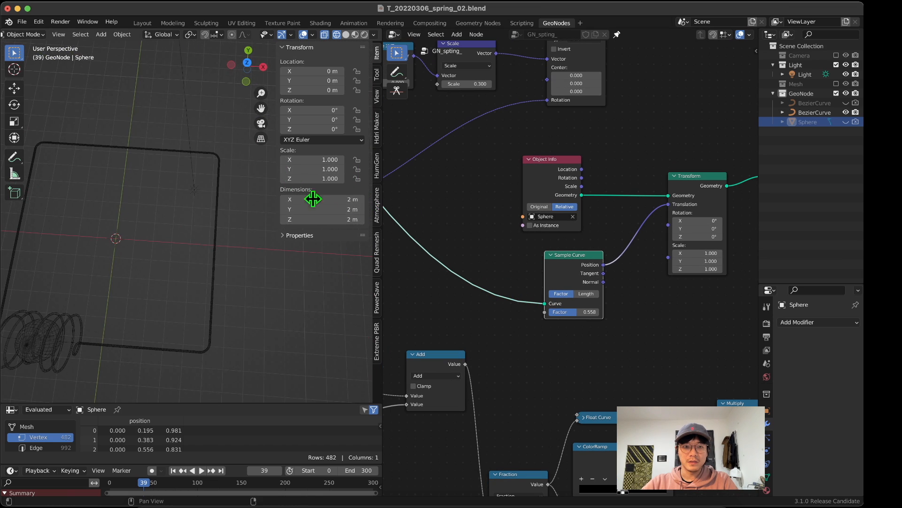
left_click_drag(276, 145, 335, 145)
middle_click_drag(141, 298, 325, 250)
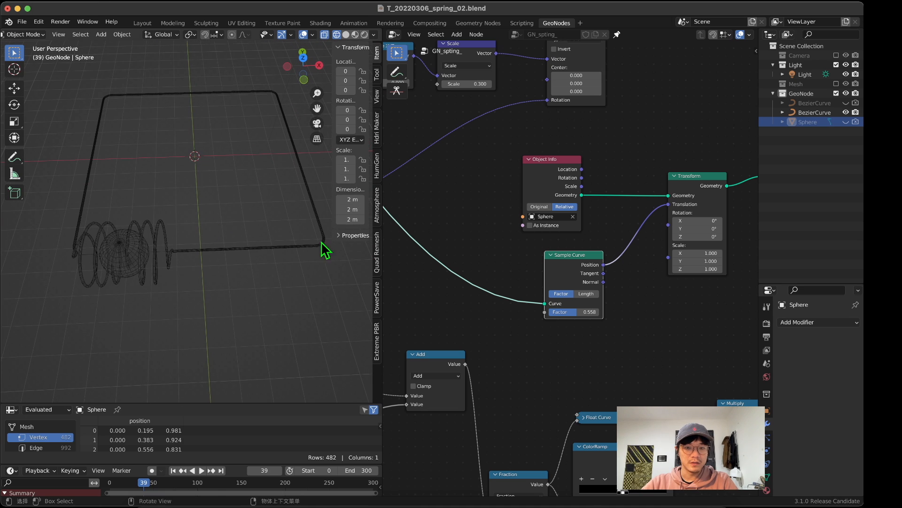
left_click_drag(573, 311, 546, 312)
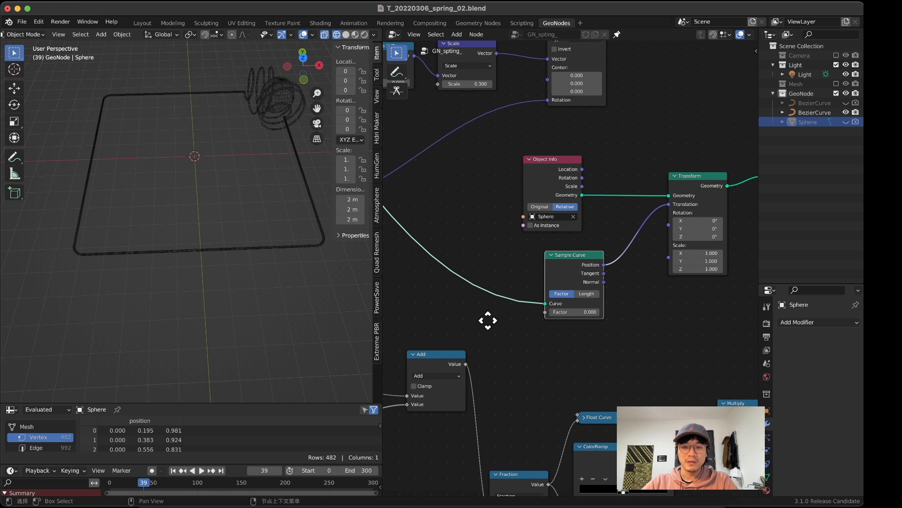
Step: Examine how Scene Time, Multiply, Add and Fraction drive the travelling profile, for reuse with Sample Curve
scroll(554, 306, "down", 5)
key("b")
left_click_drag(569, 276, 600, 279)
middle_click_drag(447, 377, 576, 262)
scroll(569, 271, "up", 5)
left_click_drag(433, 287, 611, 332)
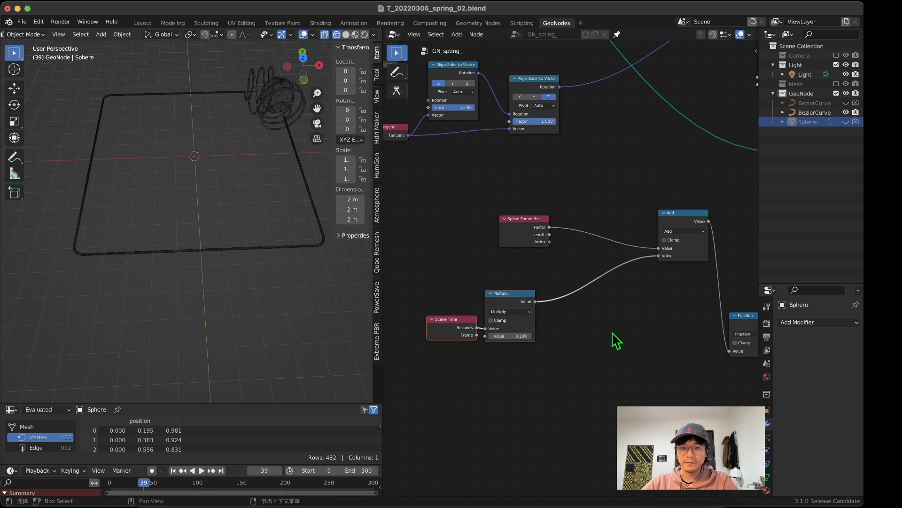
scroll(562, 293, "down", 5)
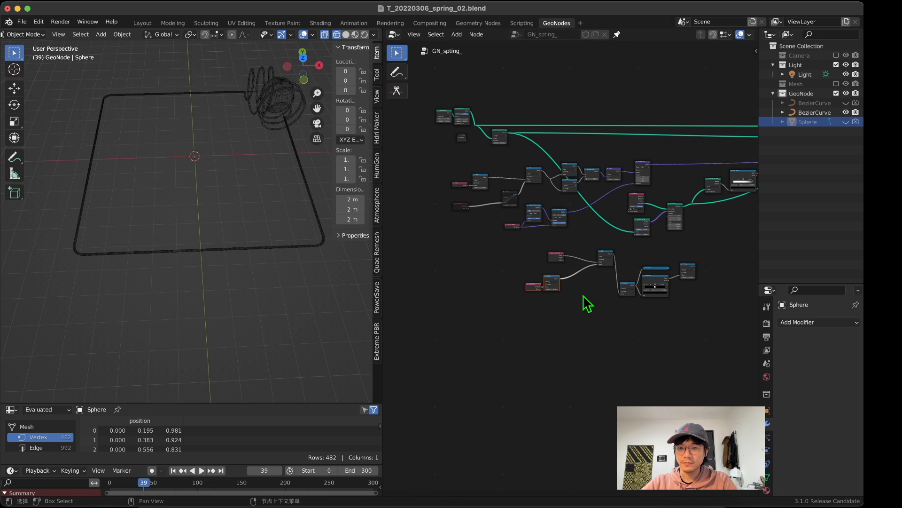
scroll(584, 294, "up", 3)
left_click_drag(652, 254, 641, 266)
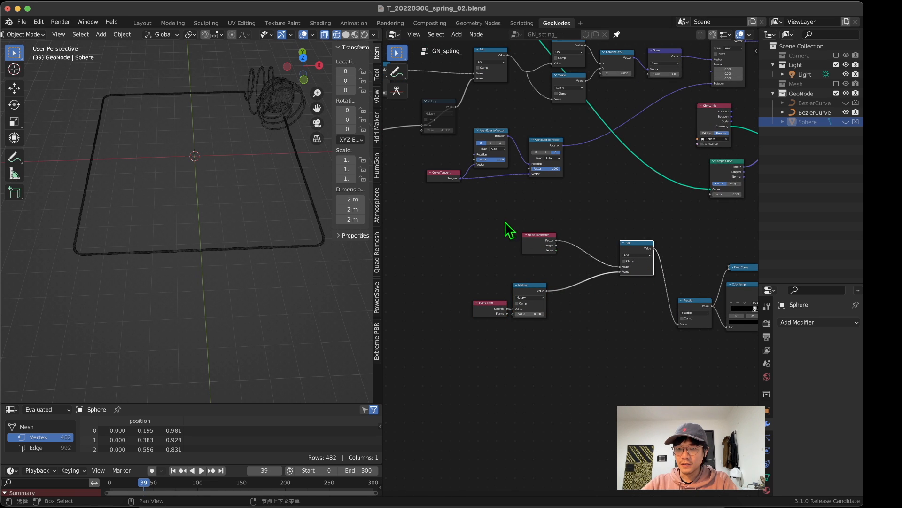
left_click_drag(456, 229, 703, 368)
middle_click_drag(703, 367, 688, 344)
left_click_drag(451, 257, 473, 268)
middle_click_drag(648, 288, 546, 346)
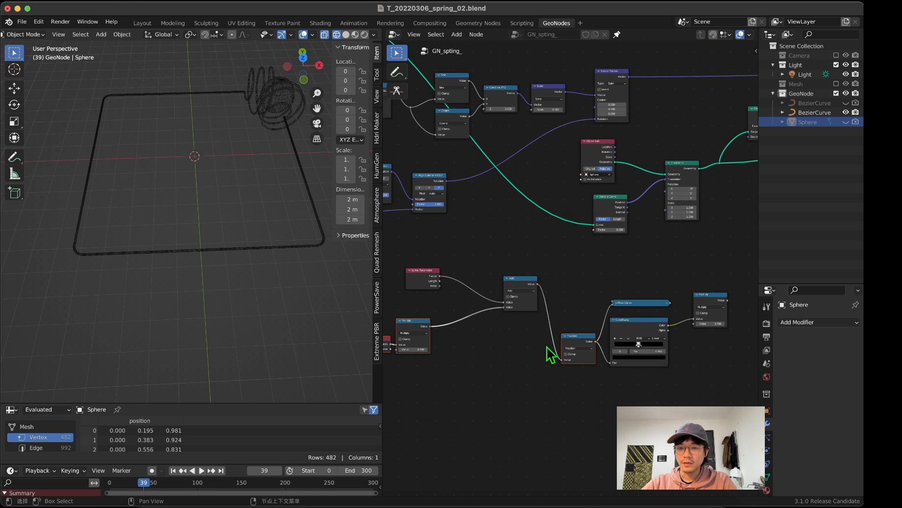
Step: Duplicate the Scene Time node and place the copy near Sample Curve's Factor input
left_click_drag(618, 198, 633, 199)
scroll(586, 266, "up", 3)
middle_click_drag(527, 274, 641, 228)
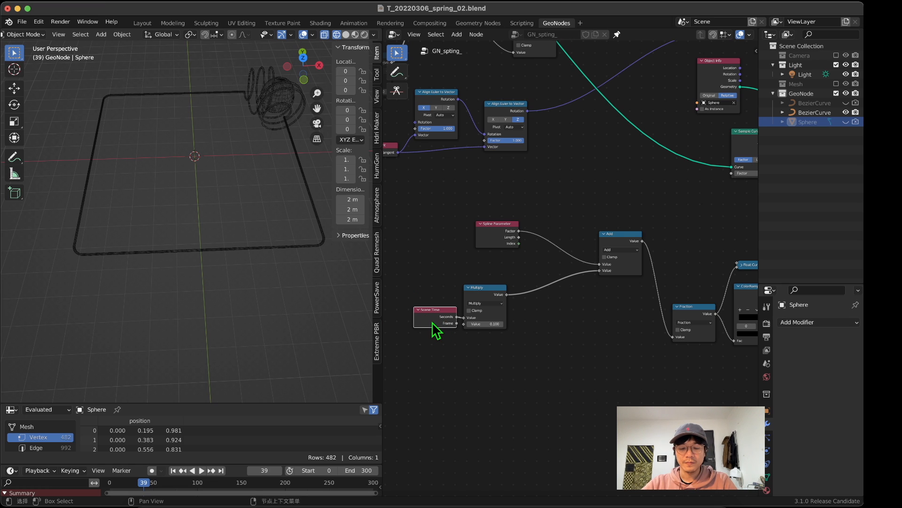
key("shift+d")
left_click(606, 191)
middle_click_drag(613, 192, 447, 204)
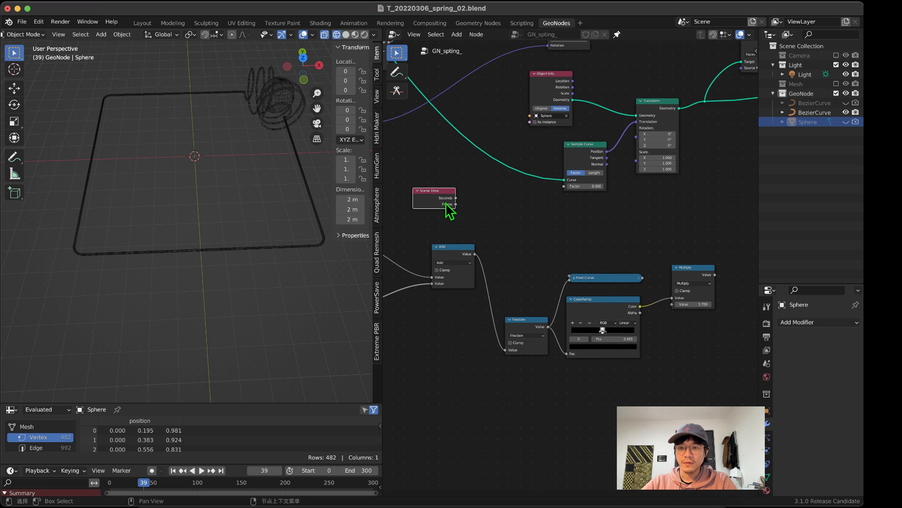
Step: Duplicate the Fraction node that follows Add and place the copy between the new Scene Time node and Sample Curve
left_click(524, 337)
left_click(528, 320)
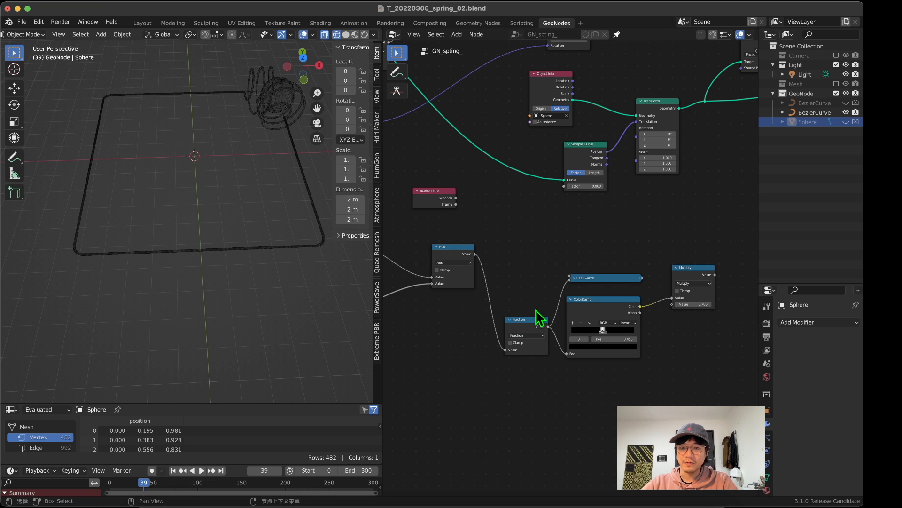
left_click_drag(530, 326, 521, 278)
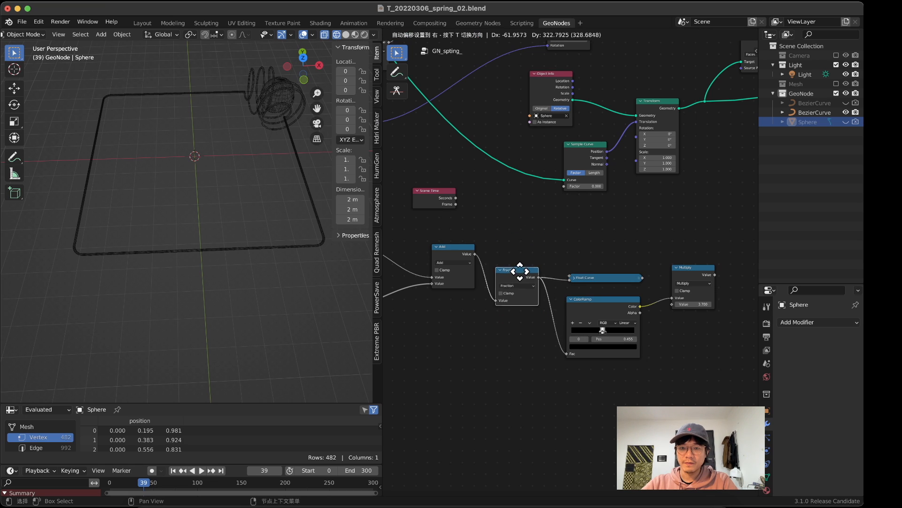
key("shift+d")
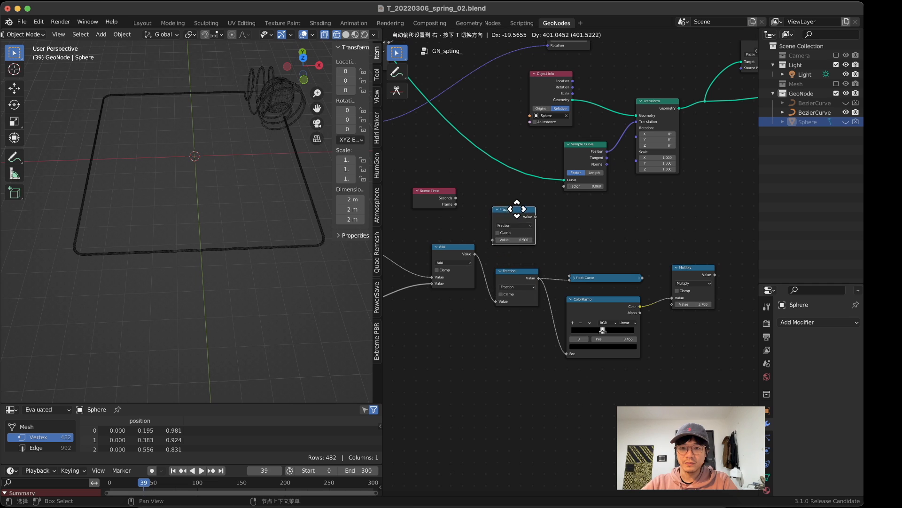
left_click(525, 204)
Step: Connect Scene Time's Seconds through the copied Fraction node to Sample Curve's Factor, and play the animation
middle_click_drag(524, 204, 440, 178, "ctrl")
middle_click_drag(440, 178, 574, 241)
left_click_drag(545, 233, 598, 269)
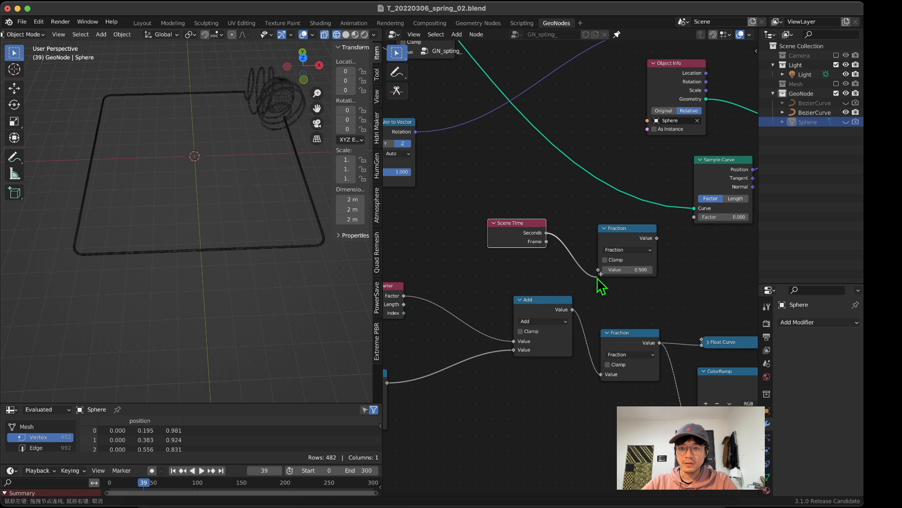
left_click_drag(657, 238, 694, 217)
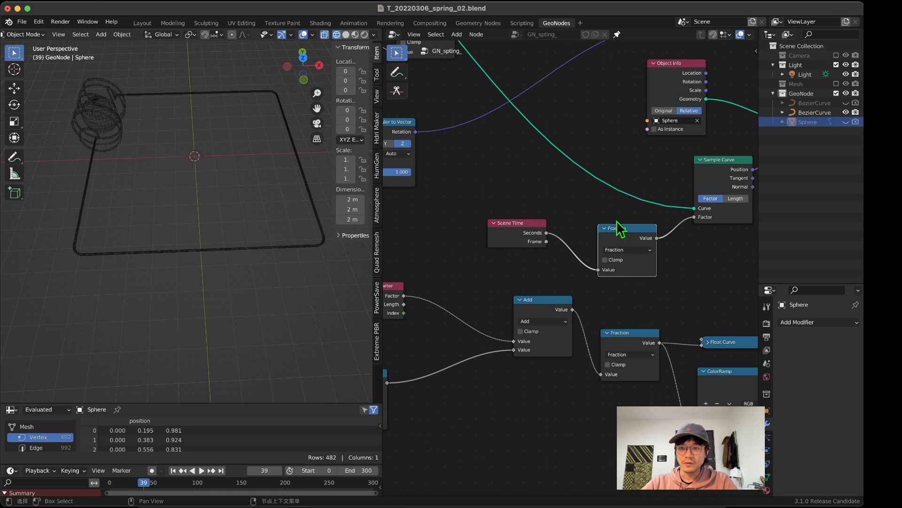
key("space")
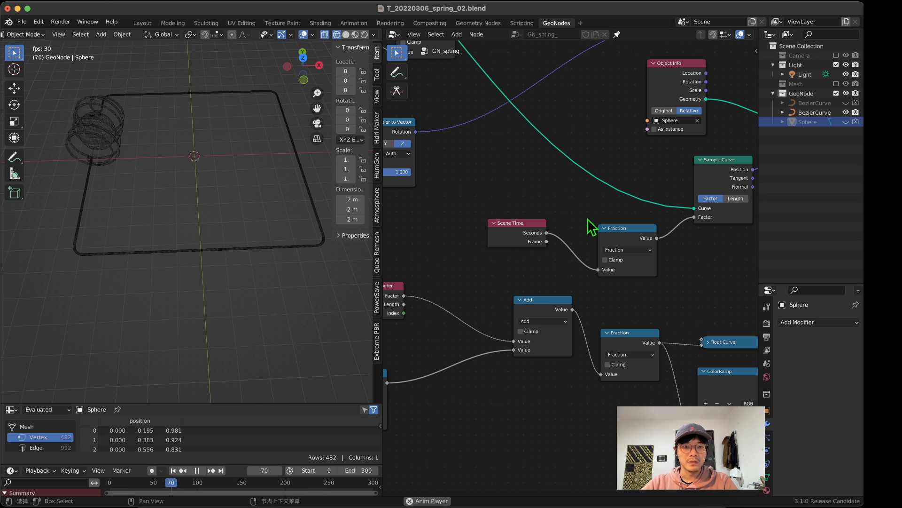
Step: Duplicate the 0.100 Multiply node and insert the copy between the new Scene Time and Fraction nodes
scroll(549, 253, "down", 1)
middle_click_drag(600, 269, 645, 247)
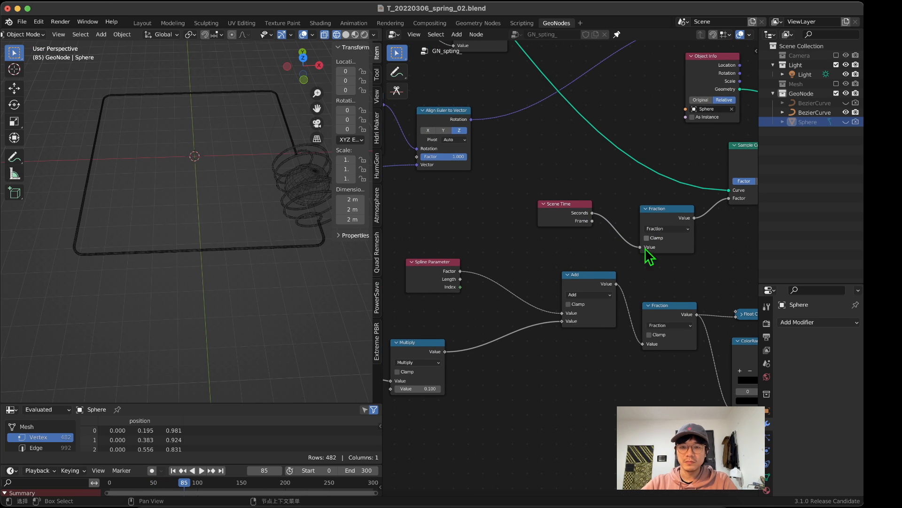
middle_click_drag(442, 291, 516, 287)
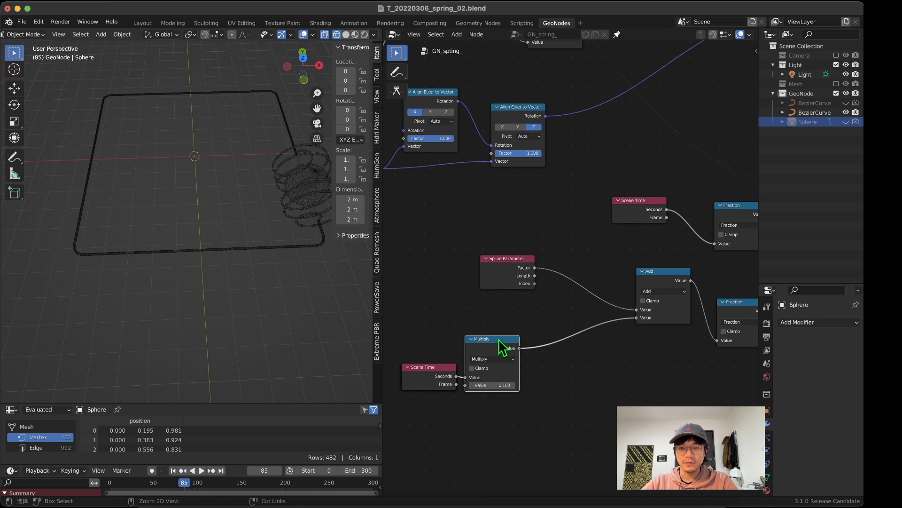
key("shift+d")
left_click(665, 206)
left_click_drag(638, 208, 602, 213)
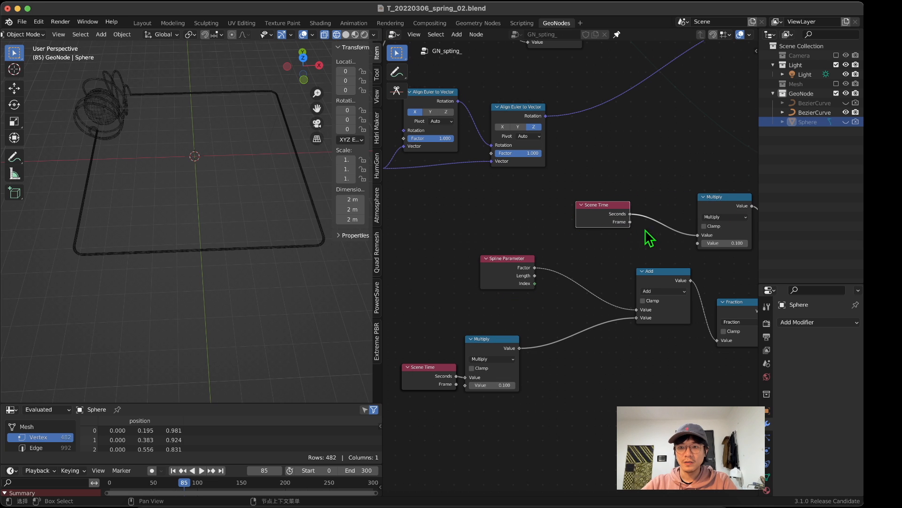
middle_click_drag(645, 229, 575, 254)
Step: Play the animation and set the inserted Multiply node's value to 0.01 to slow the sphere's travel
key("space")
middle_click_drag(170, 133, 232, 173)
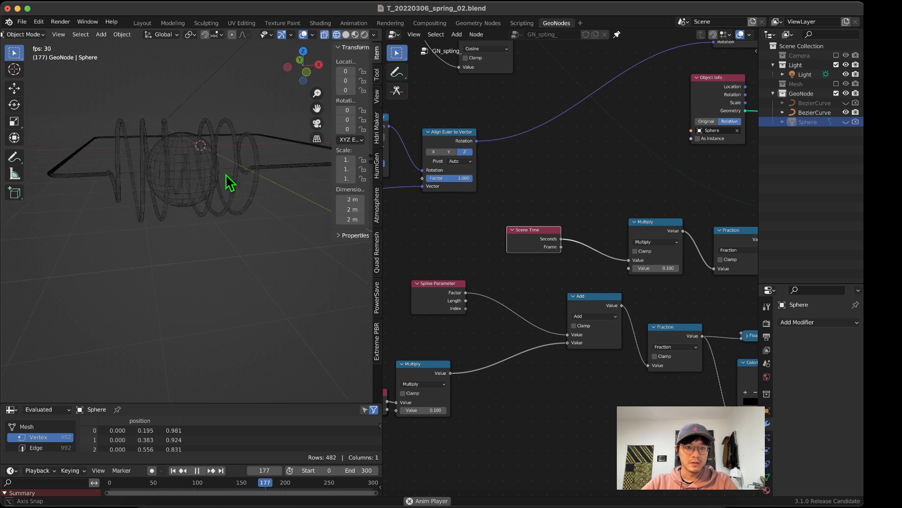
middle_click_drag(622, 264, 548, 262)
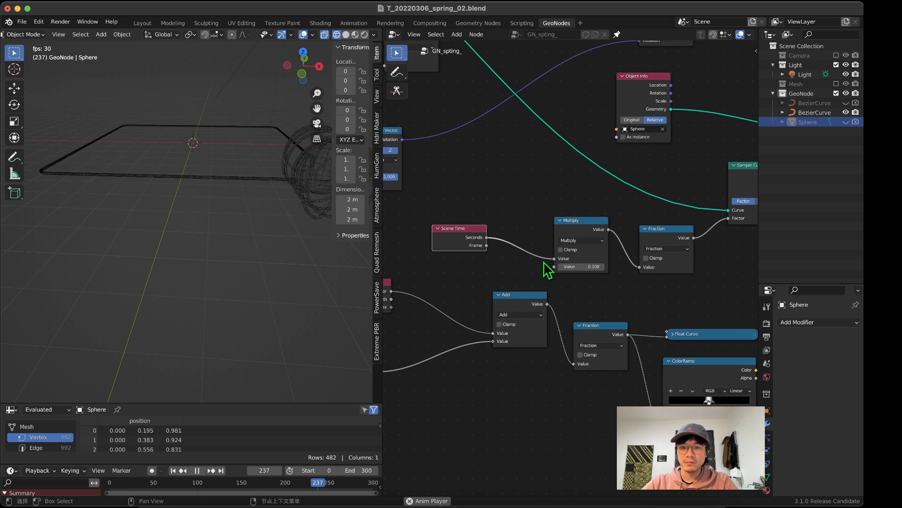
left_click(564, 267)
type("0.")
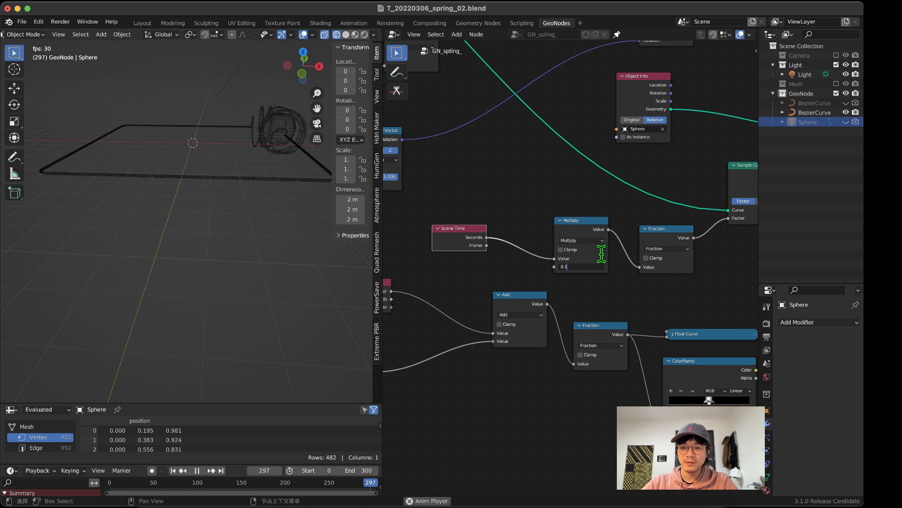
type("01")
key("Return")
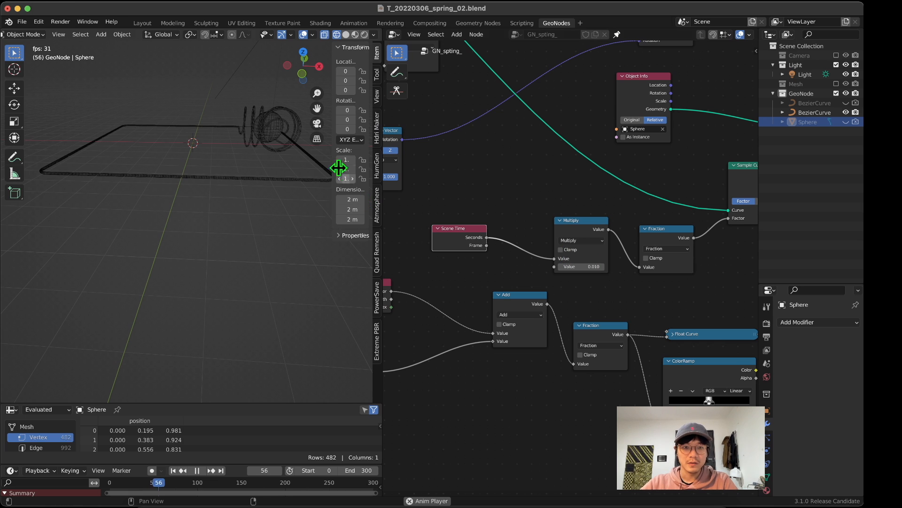
middle_click_drag(324, 176, 235, 240)
scroll(469, 269, "down", 2)
Step: Move the Distance node slightly down, clear of the geometry link leaving Capture Attribute
middle_click_drag(466, 264, 659, 301)
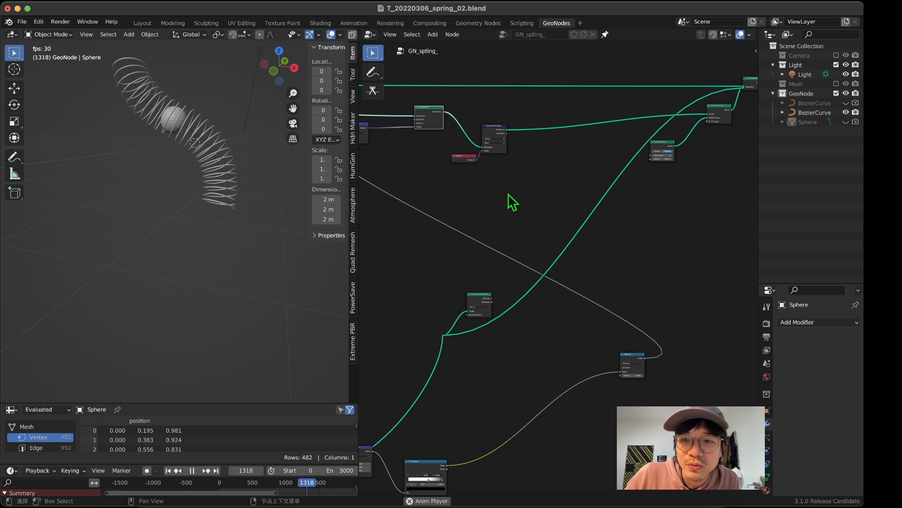
middle_click_drag(472, 162, 652, 64)
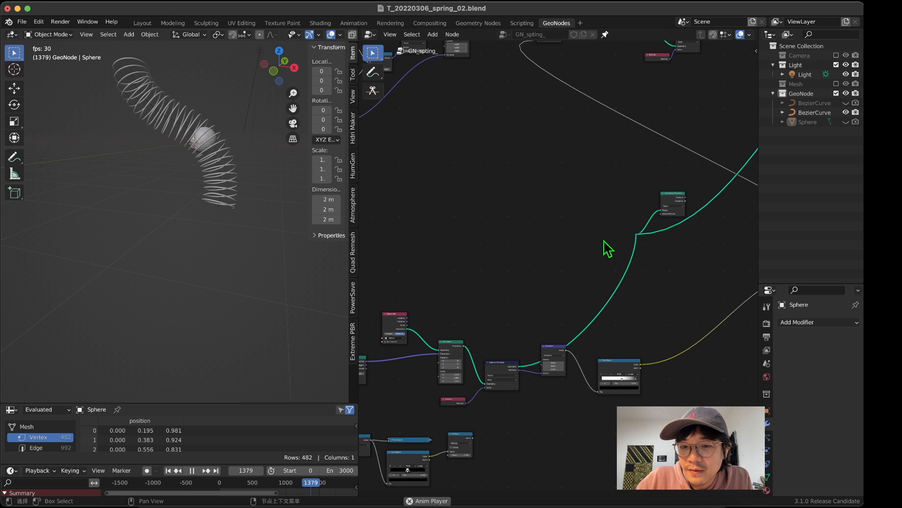
middle_click_drag(554, 256, 603, 152)
left_click_drag(608, 243, 614, 267)
middle_click_drag(643, 213, 520, 332)
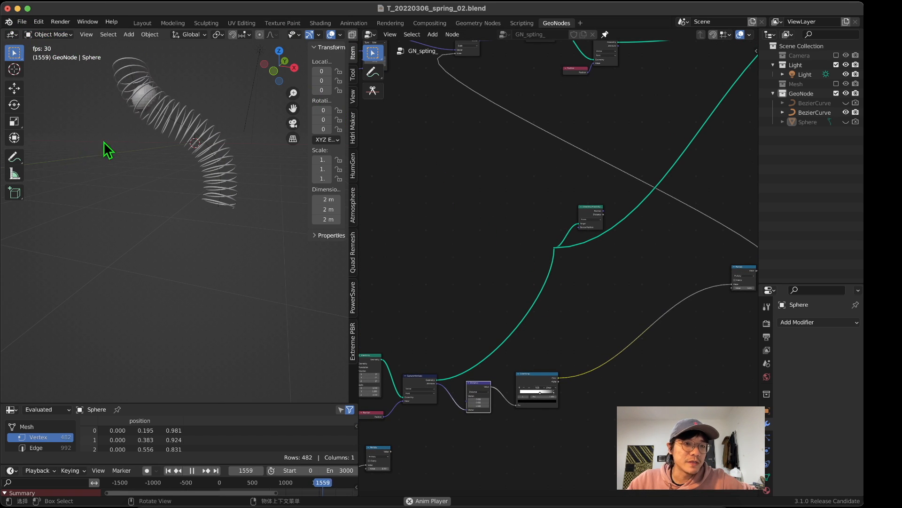
Step: Select the BezierCurve object carrying the spring and, in Edit Mode, draw two more freehand curves beside and in front of the first
left_click(40, 35)
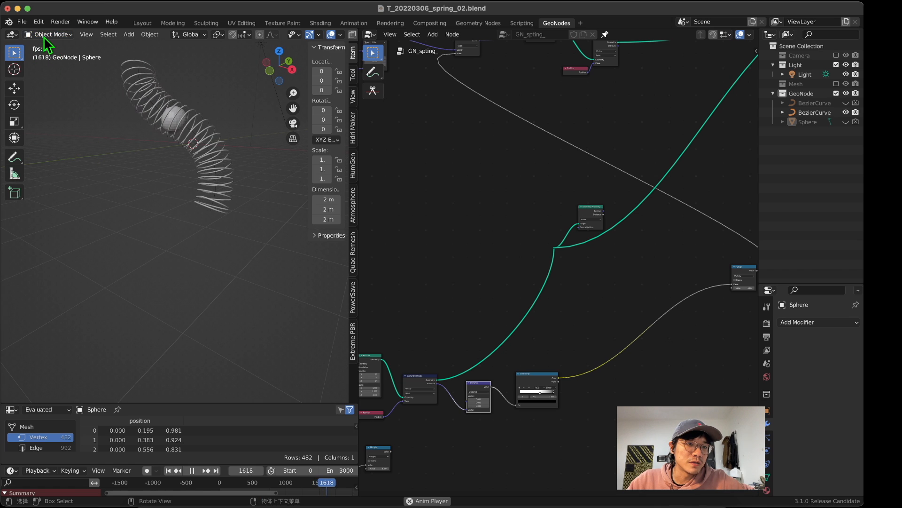
left_click(148, 105)
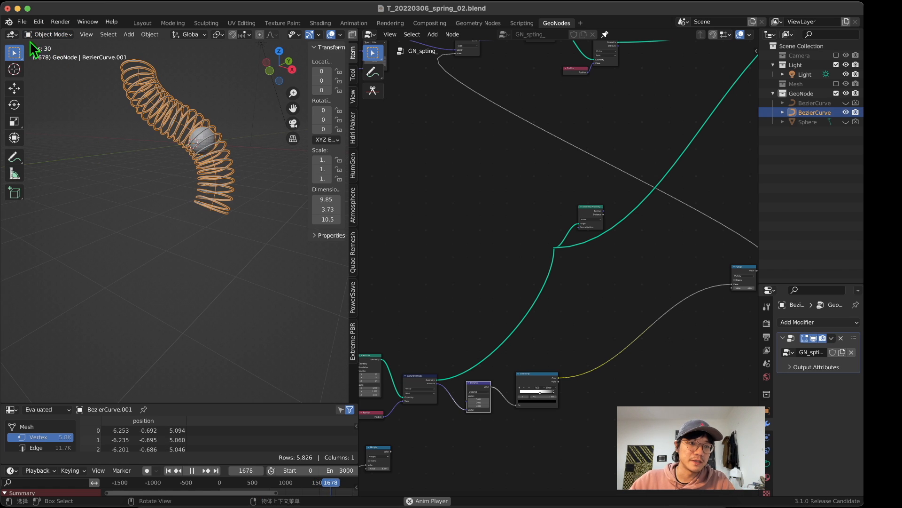
left_click(41, 34)
left_click(44, 53)
left_click_drag(77, 129, 134, 226)
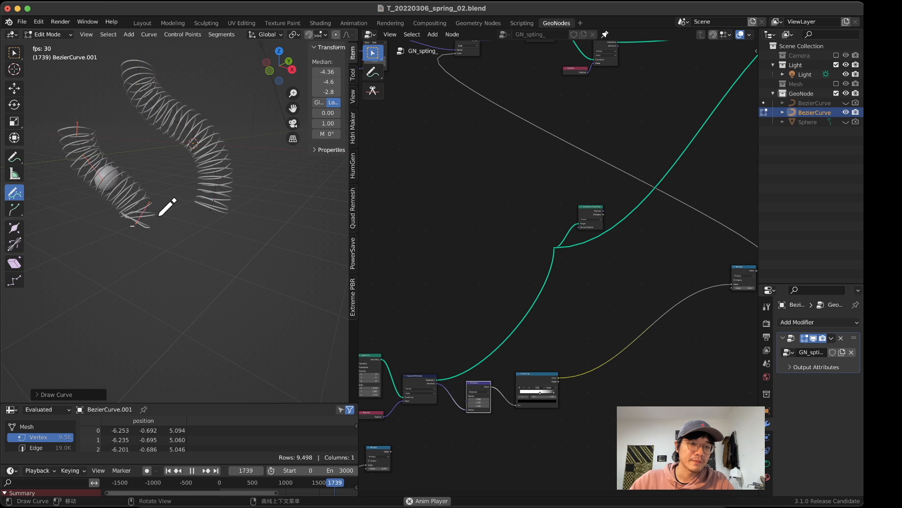
middle_click_drag(159, 216, 223, 208)
middle_click_drag(216, 114, 168, 122)
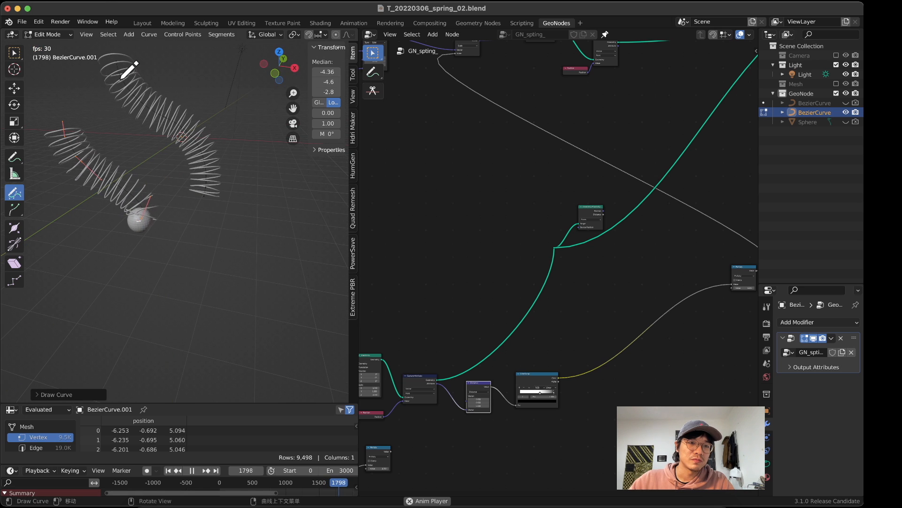
mouse_move(101, 329)
left_mouse_down()
mouse_move(135, 343)
mouse_move(257, 286)
left_mouse_up()
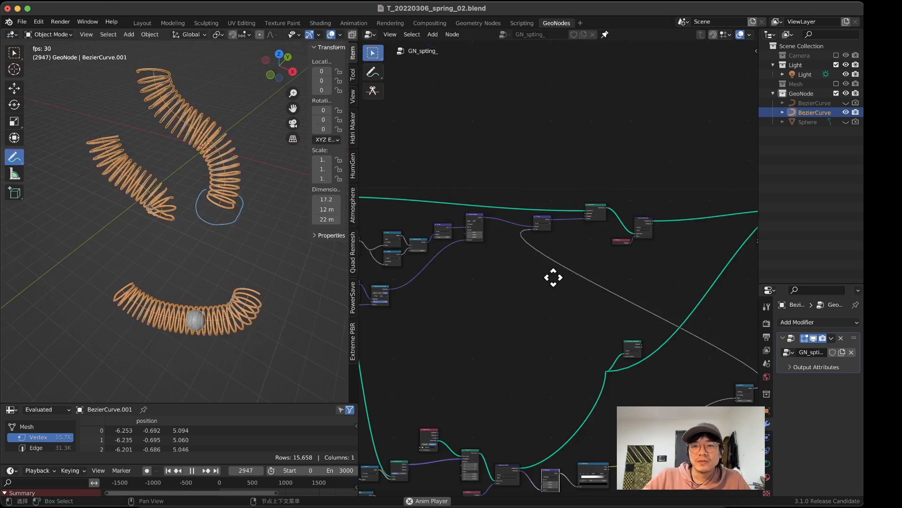
scroll(530, 272, "down", 4)
scroll(535, 268, "up", 5)
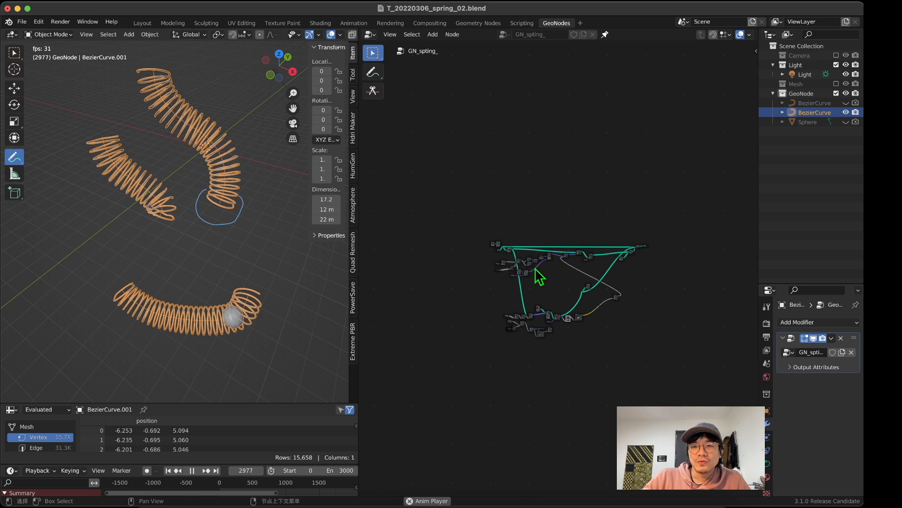
Step: Connect the output of the Multiply node after the travelling profile's ColorRamp to the vector scaling node feeding Set Position
middle_click_drag(484, 197, 545, 207)
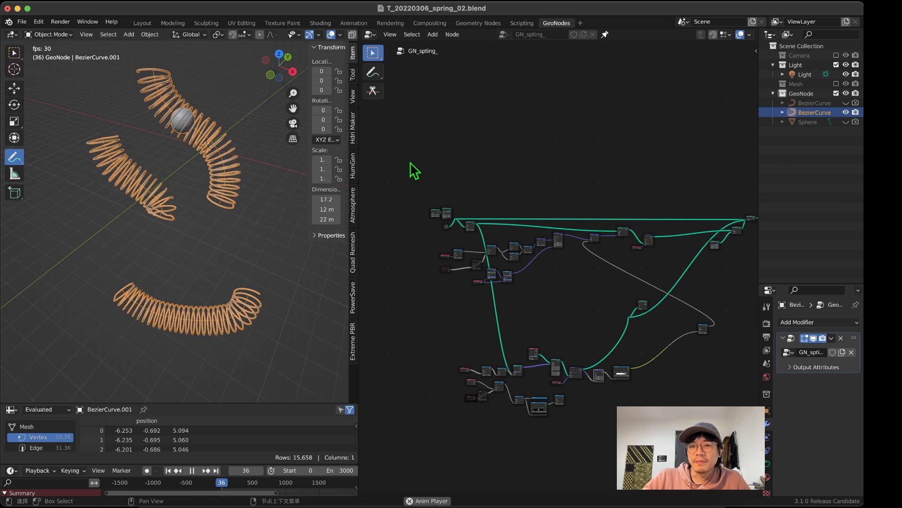
left_click_drag(410, 162, 754, 305)
middle_click_drag(676, 252, 640, 229)
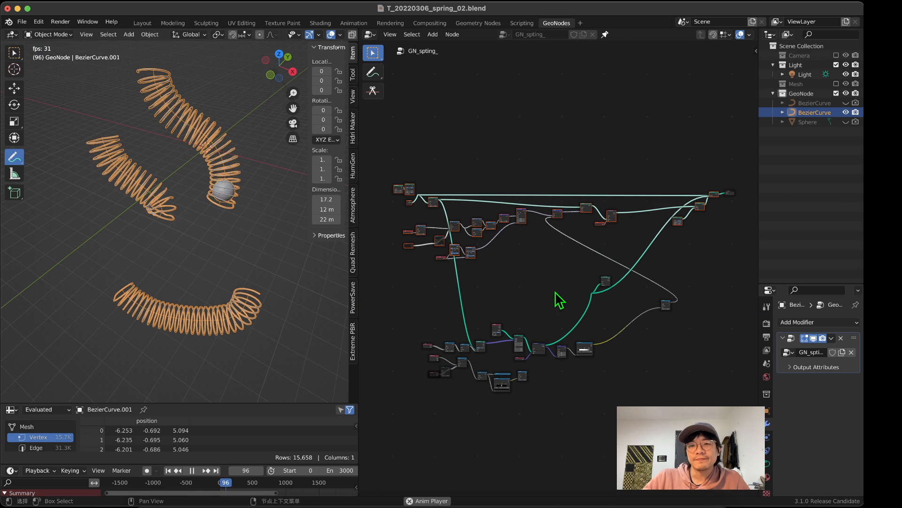
left_click(556, 294)
middle_click_drag(215, 287, 213, 234)
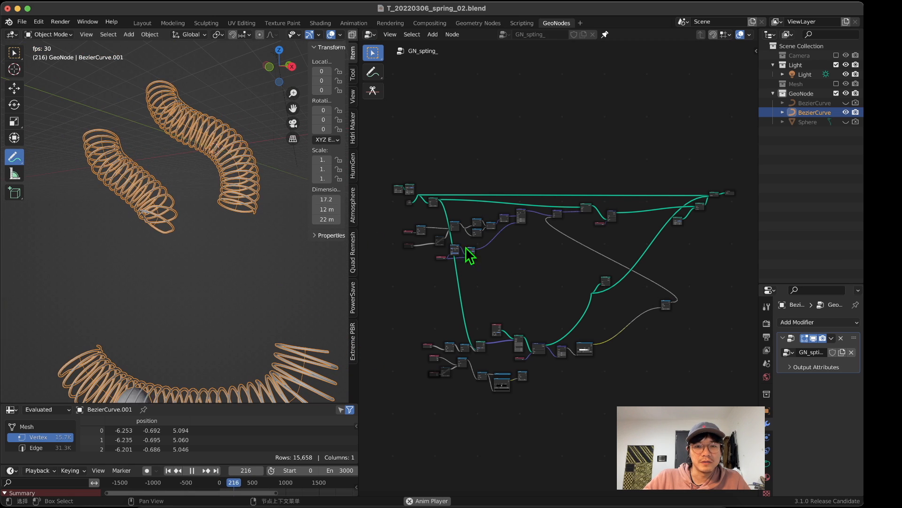
scroll(470, 252, "up", 8)
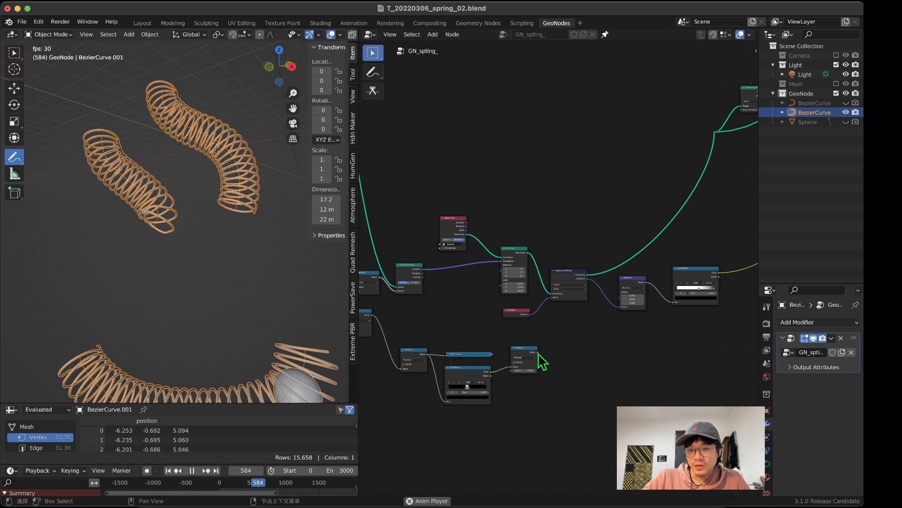
left_click_drag(537, 352, 598, 91)
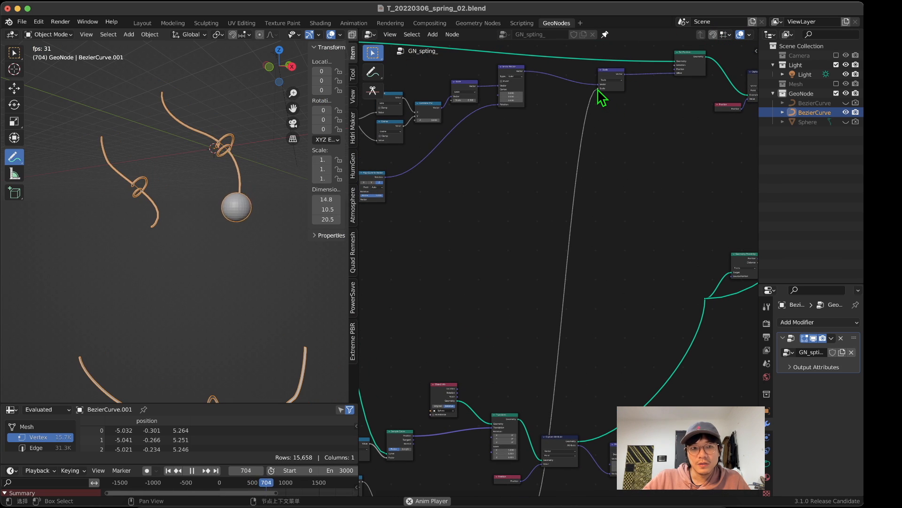
Step: Spread the two black stops of the travelling profile's ColorRamp away from the white stop, placing stop 2 at 0.787
middle_click_drag(462, 355, 497, 184)
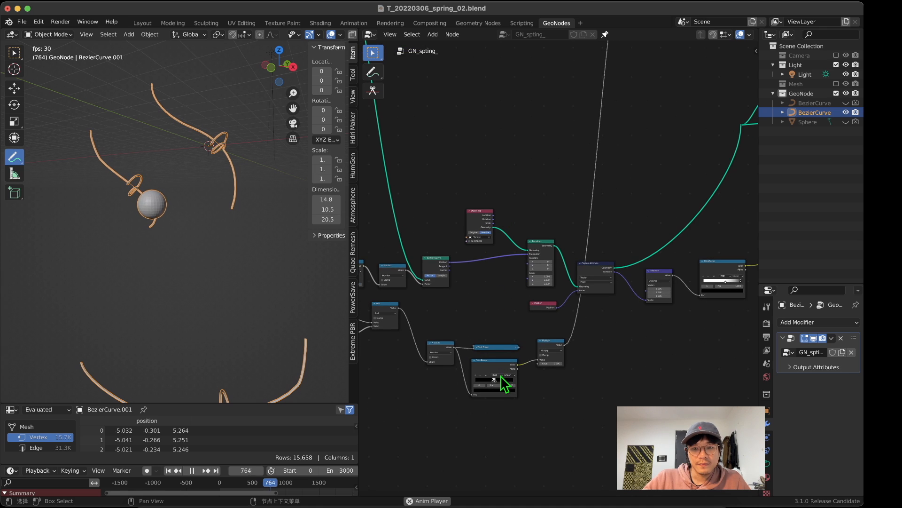
middle_click_drag(501, 396, 556, 274)
scroll(556, 273, "up", 15)
left_click_drag(511, 230, 453, 231)
left_click_drag(532, 229, 582, 230)
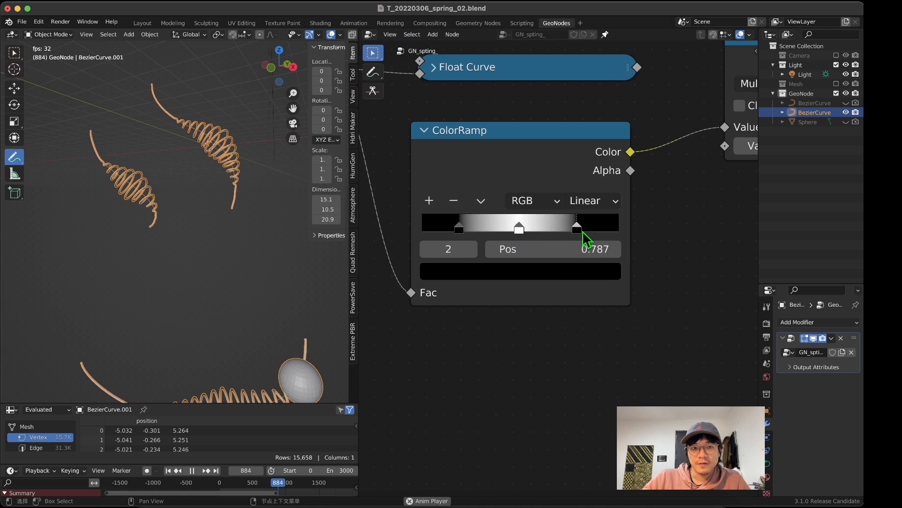
Step: Unmute the original Scene Time and Multiply nodes that feed the Add node, with the animation playing
scroll(564, 235, "down", 3)
middle_click_drag(430, 276, 656, 316)
left_click_drag(426, 257, 535, 329)
key("space")
key("space")
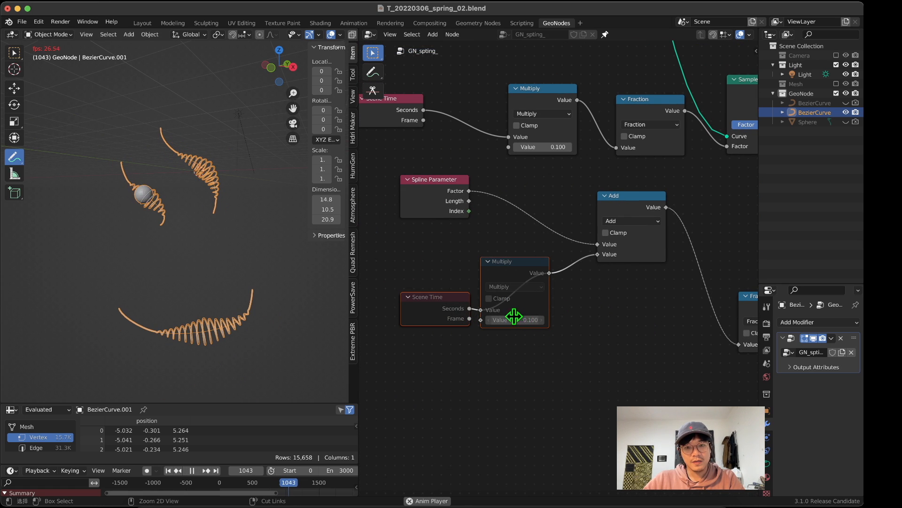
key("m")
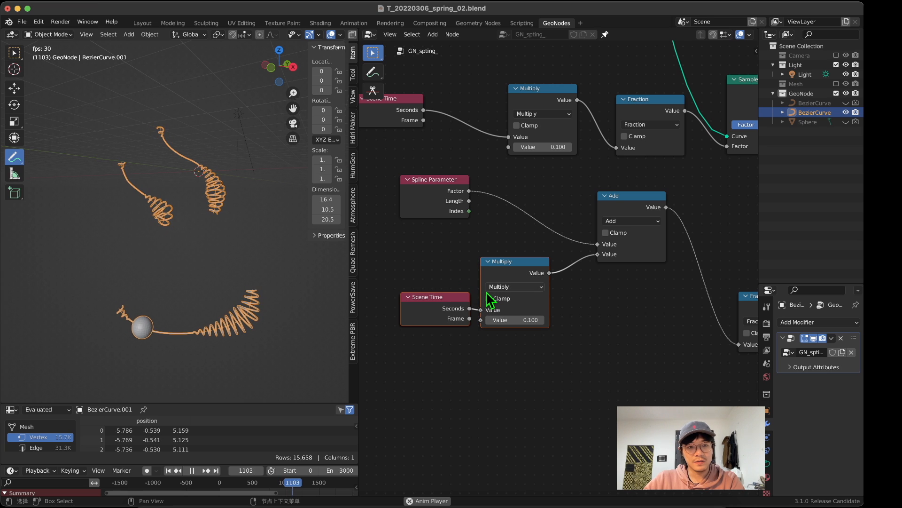
Step: Set the value of the Multiply node feeding Add to -0.1 to reverse the coil profile's travel
left_click(515, 319)
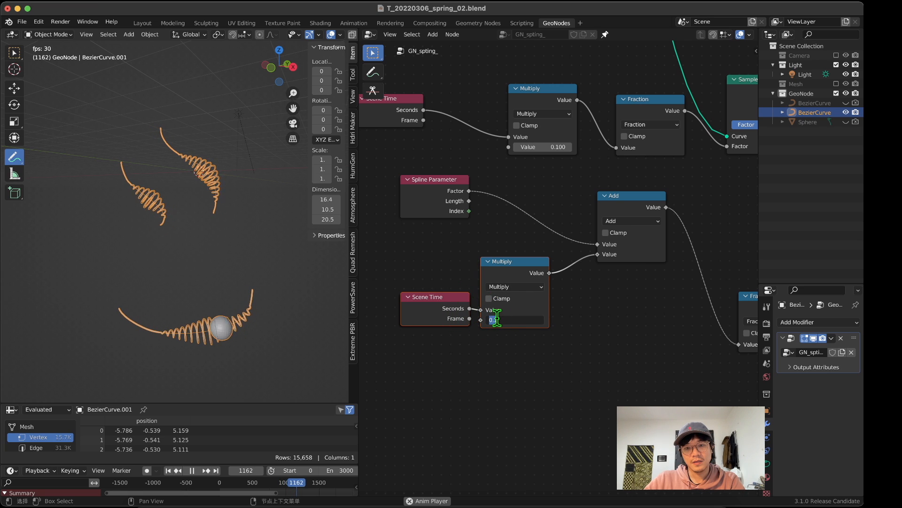
type("-")
key("Return")
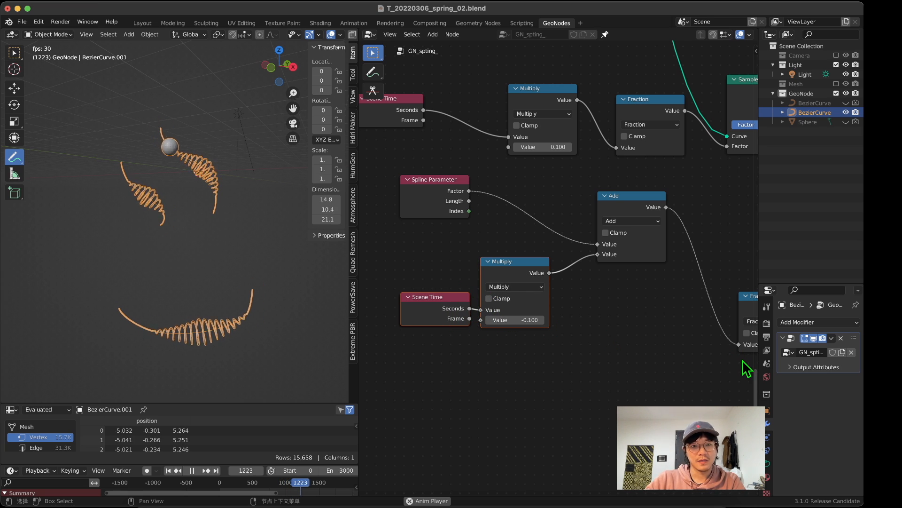
left_click(512, 321)
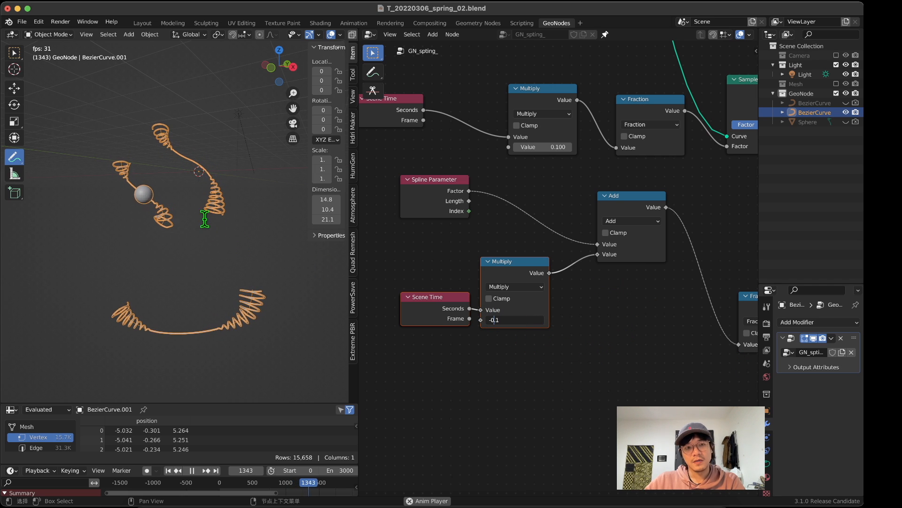
key("Return")
left_click_drag(111, 129, 88, 134)
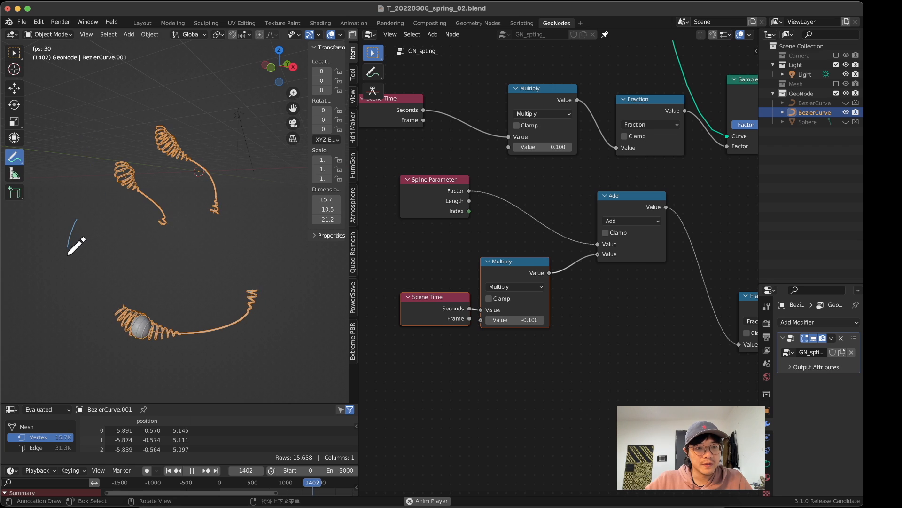
Step: Put the spring curve object BezierCurve.001 into Edit Mode with all of its control points deselected
left_click(15, 89)
left_click(35, 35)
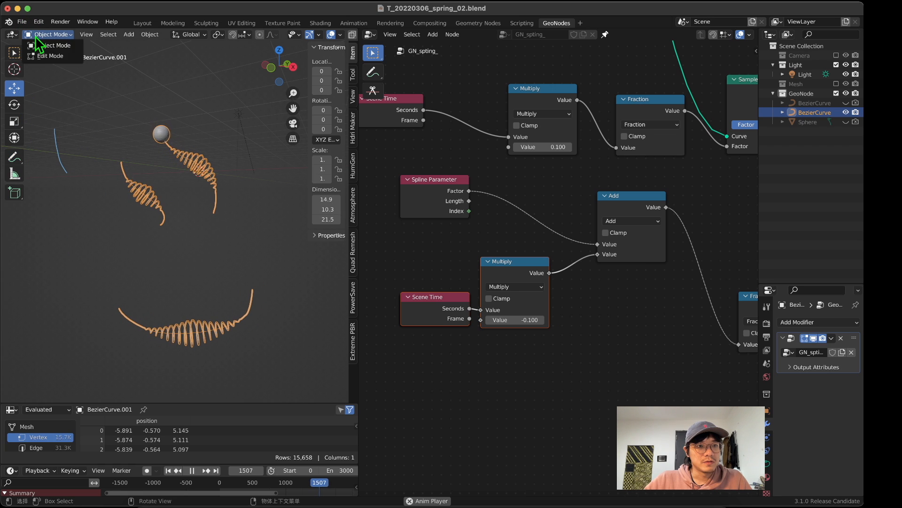
left_click(47, 56)
key("alt+a")
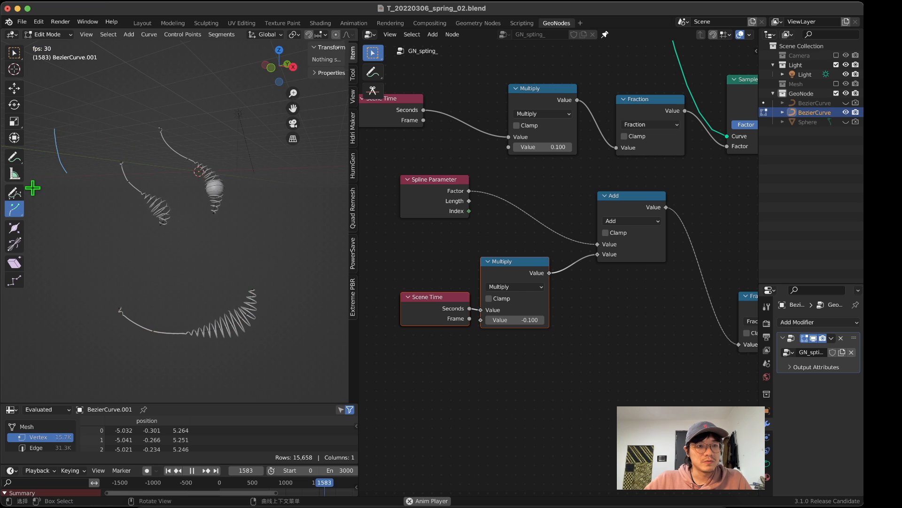
Step: Draw several additional freehand strokes with the curve Draw tool in the empty space around the existing springs, viewing from different angles
left_click(14, 156)
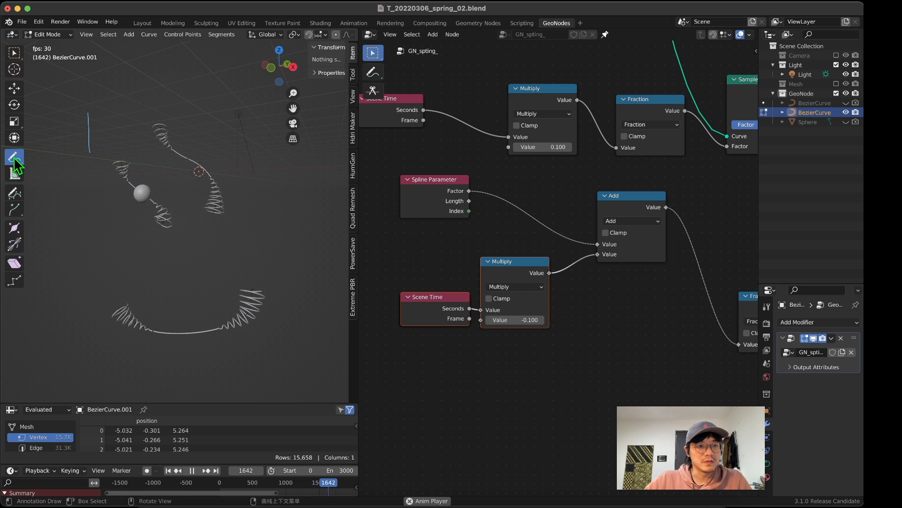
left_click(14, 192)
left_click_drag(142, 113, 138, 146)
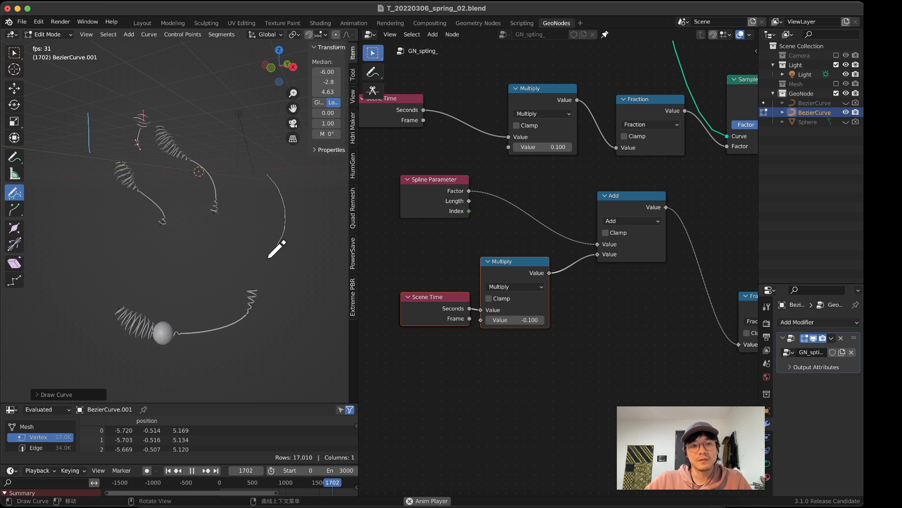
mouse_move(277, 249)
middle_mouse_down()
mouse_move(111, 221)
mouse_move(202, 188)
mouse_move(232, 213)
mouse_move(127, 256)
mouse_move(145, 153)
mouse_move(268, 165)
mouse_move(85, 179)
mouse_move(234, 191)
mouse_move(188, 223)
mouse_move(202, 145)
mouse_move(105, 202)
mouse_move(261, 181)
middle_mouse_up()
left_click_drag(235, 176, 239, 269)
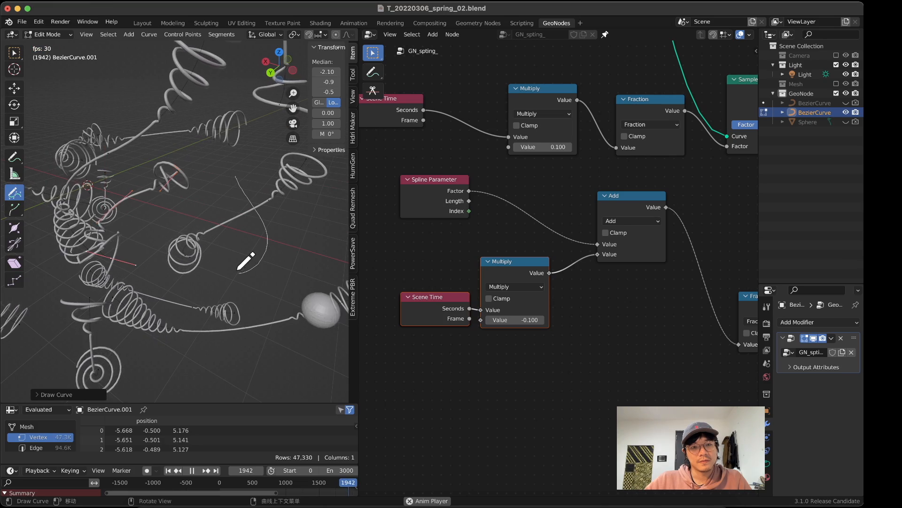
mouse_move(238, 269)
middle_mouse_down()
mouse_move(192, 282)
mouse_move(197, 326)
mouse_move(296, 272)
mouse_move(219, 250)
mouse_move(268, 202)
middle_mouse_up()
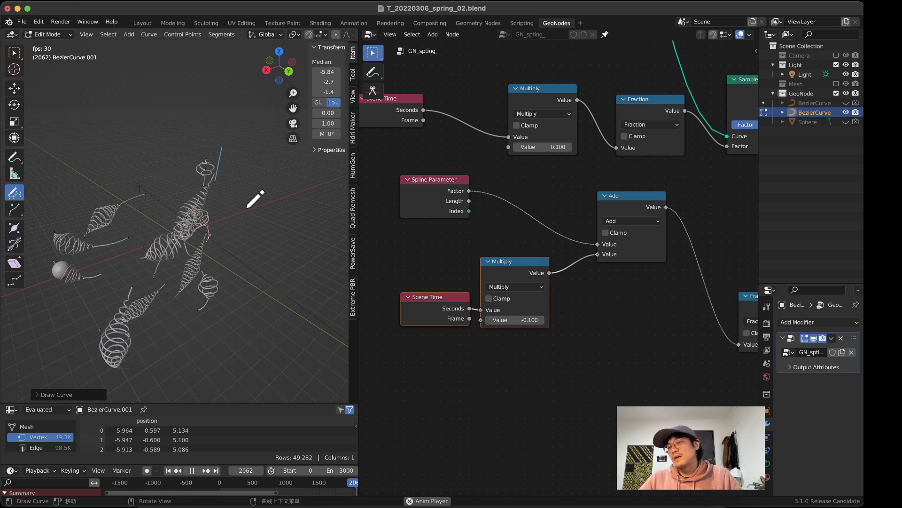